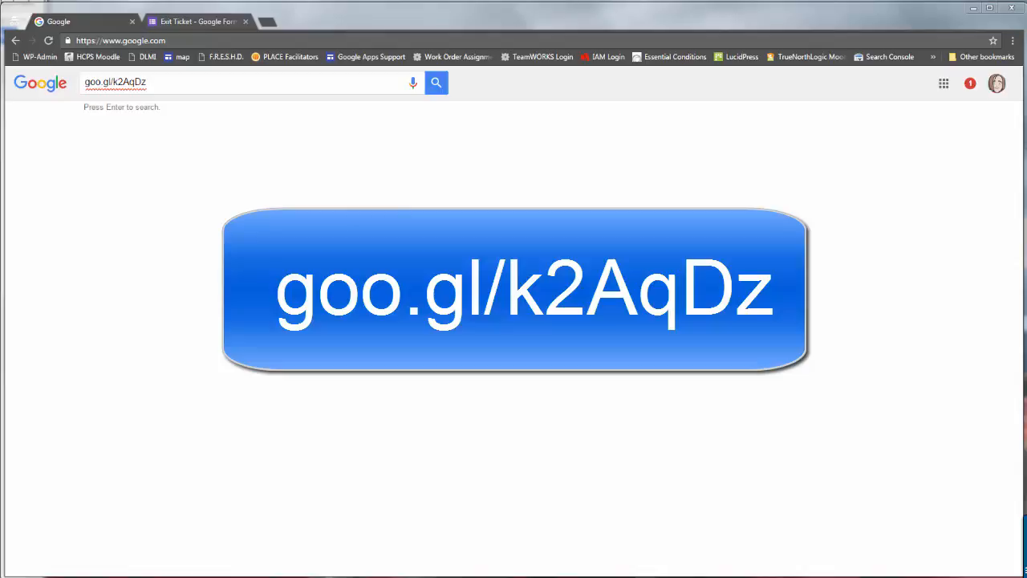
{"action": "left_click", "coordinate": [165, 83]}
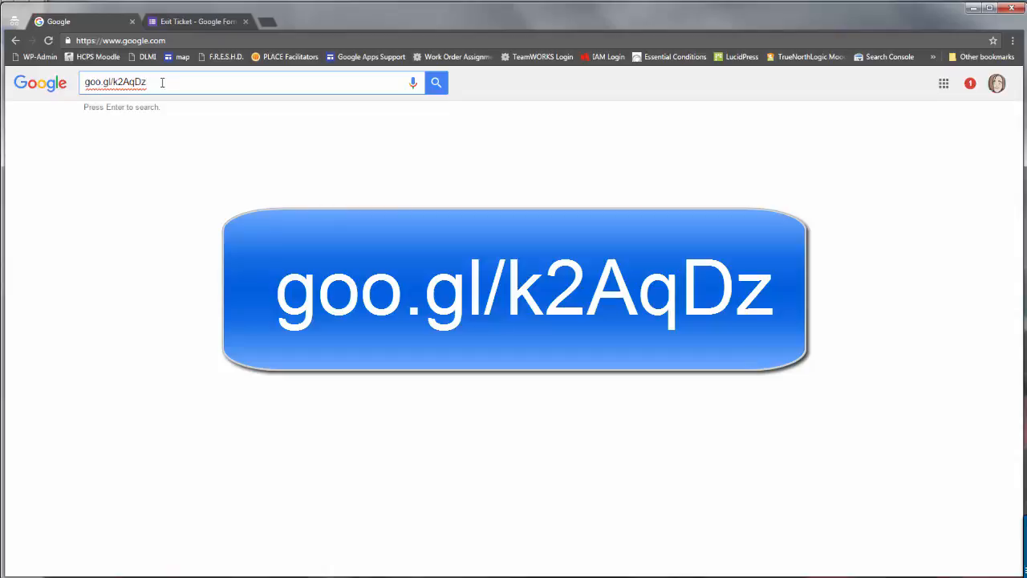
{"action": "left_click_drag", "start_coordinate": [162, 83], "coordinate": [27, 110]}
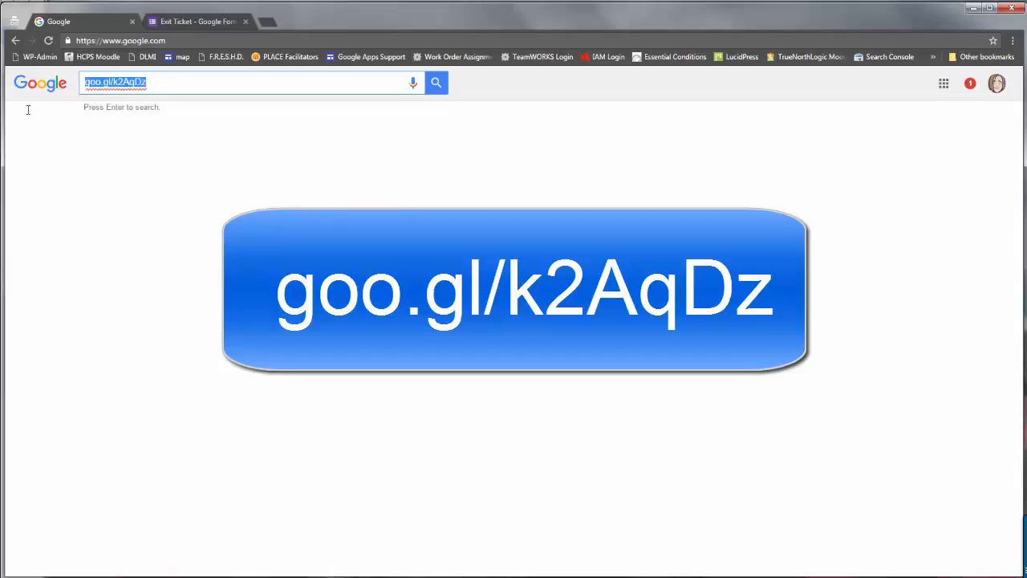
{"action": "key", "text": "ctrl+c"}
{"action": "left_click", "coordinate": [142, 40]}
{"action": "key", "text": "ctrl+v"}
{"action": "key", "text": "Return"}
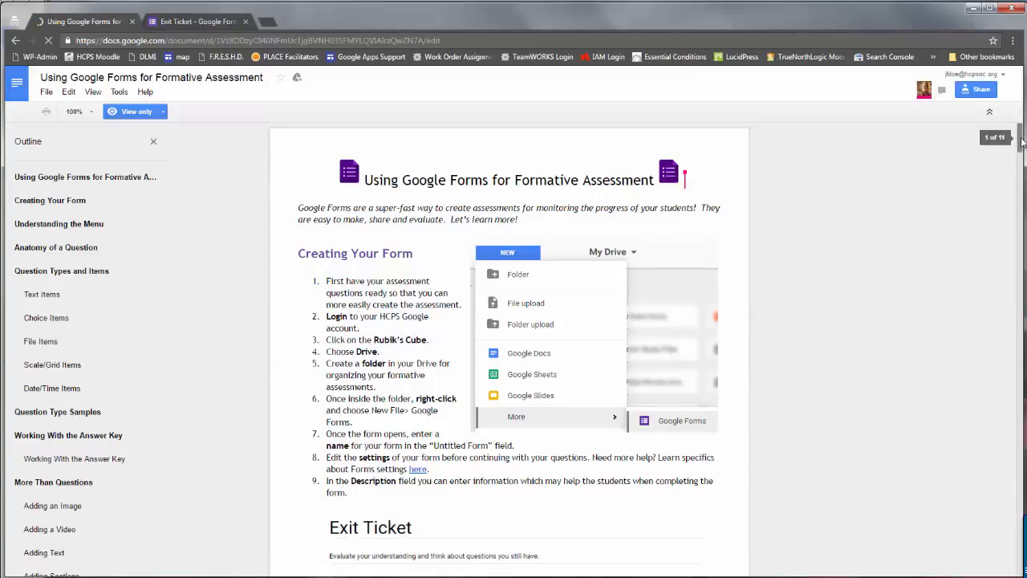
Scroll the guide, then go to drive.google.com to reach My Drive.
{"action": "mouse_move", "coordinate": [1023, 141]}
{"action": "left_mouse_down"}
{"action": "mouse_move", "coordinate": [1022, 232]}
{"action": "mouse_move", "coordinate": [1016, 128]}
{"action": "left_mouse_up"}
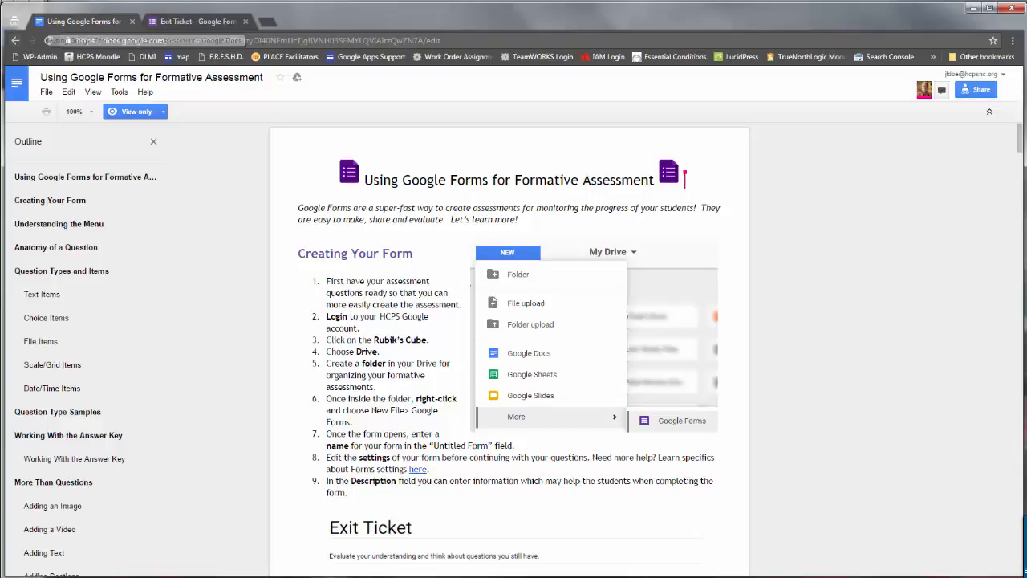
{"action": "left_click", "coordinate": [189, 40]}
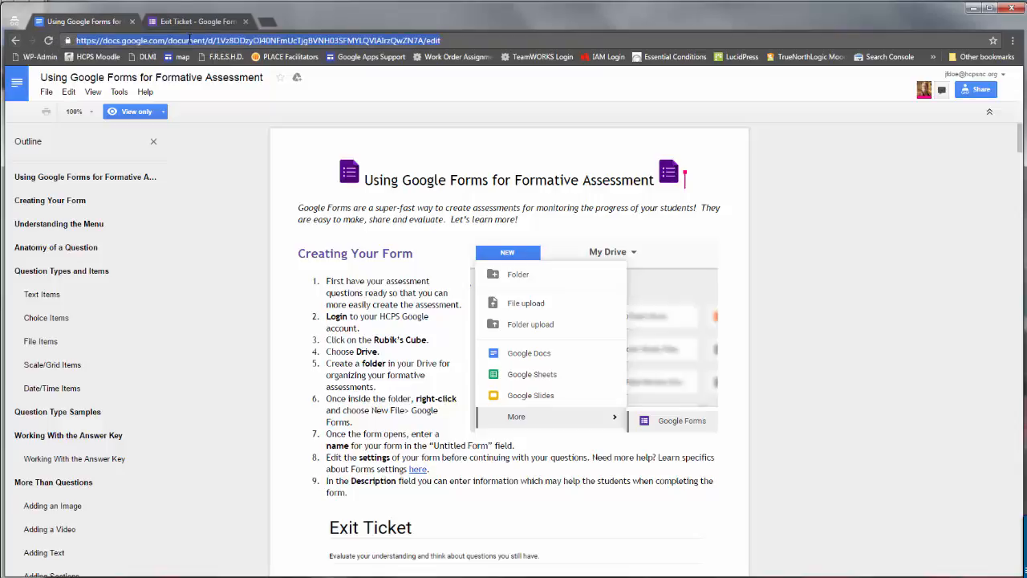
{"action": "type", "text": "drive.google.com/drive/my-drive"}
{"action": "key", "text": "Return"}
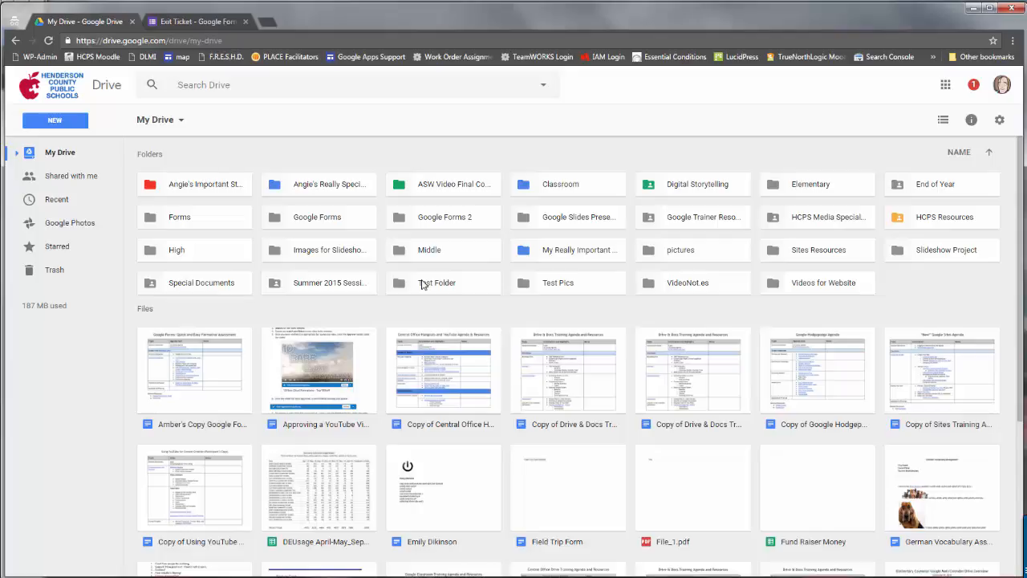
Create a new untitled Google Form inside the Google Forms folder.
{"action": "double_click", "coordinate": [304, 224]}
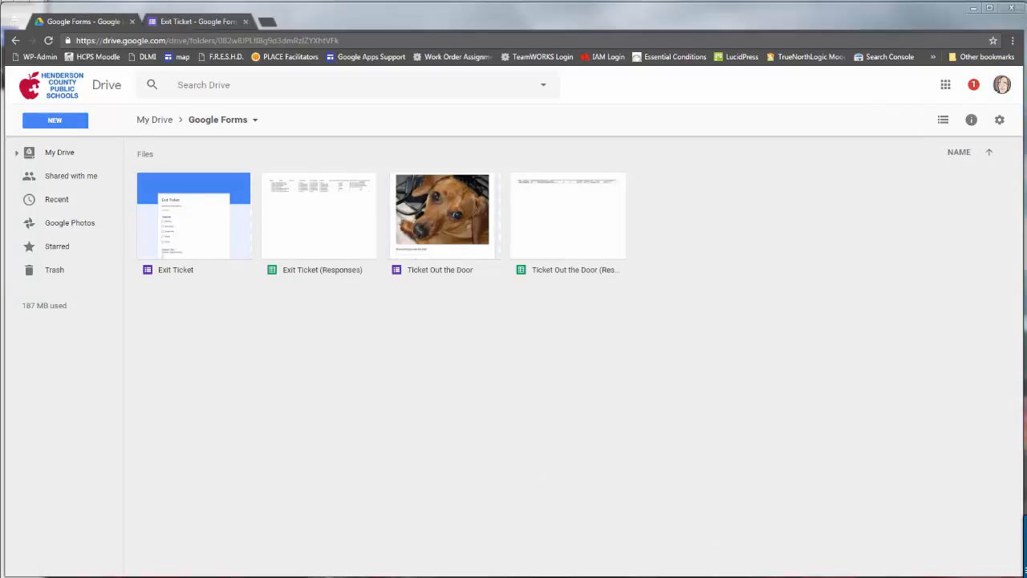
{"action": "left_click", "coordinate": [66, 122]}
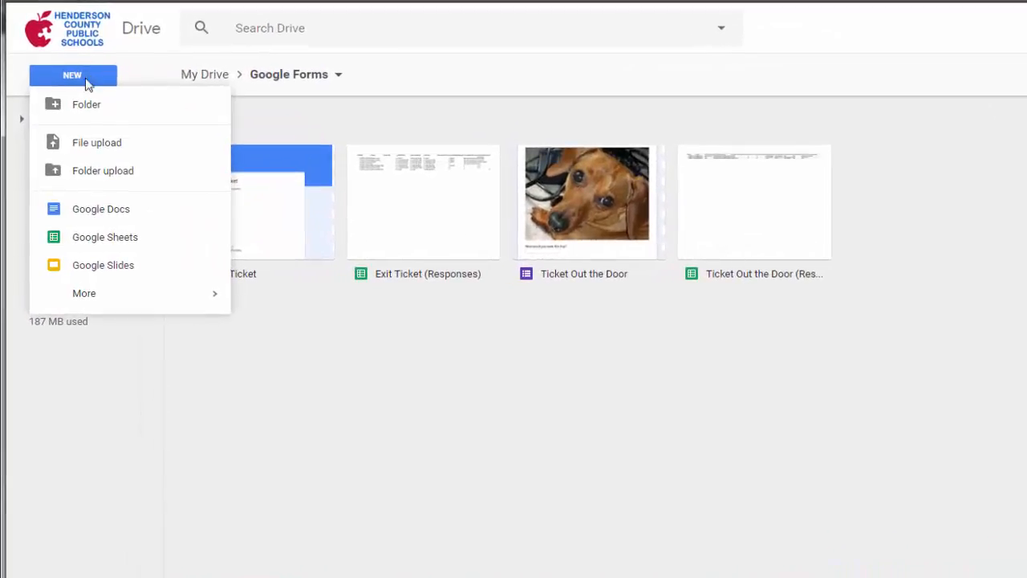
{"action": "mouse_move", "coordinate": [128, 303]}
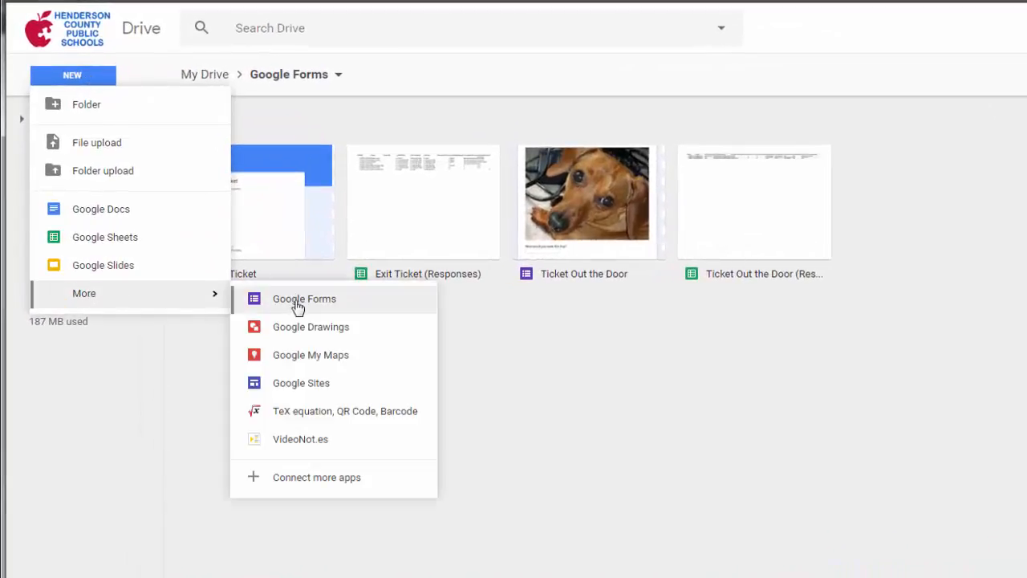
{"action": "right_click", "coordinate": [614, 359]}
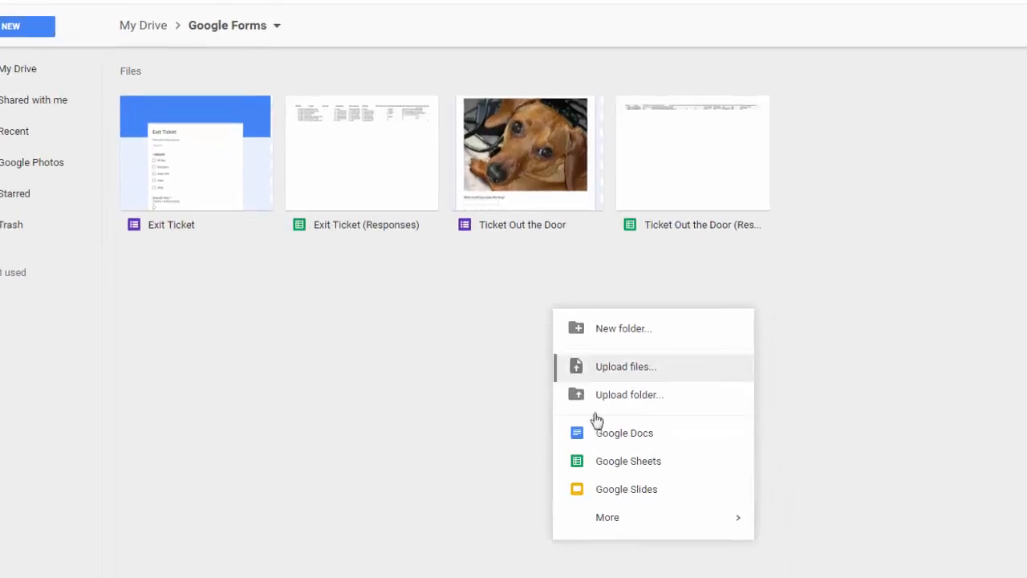
{"action": "mouse_move", "coordinate": [606, 523]}
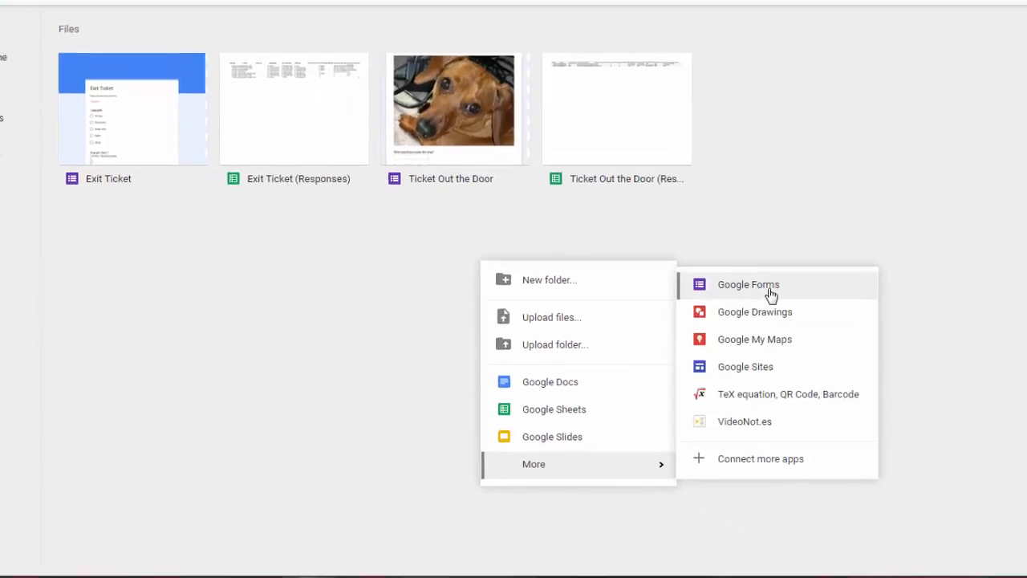
{"action": "left_click", "coordinate": [769, 290]}
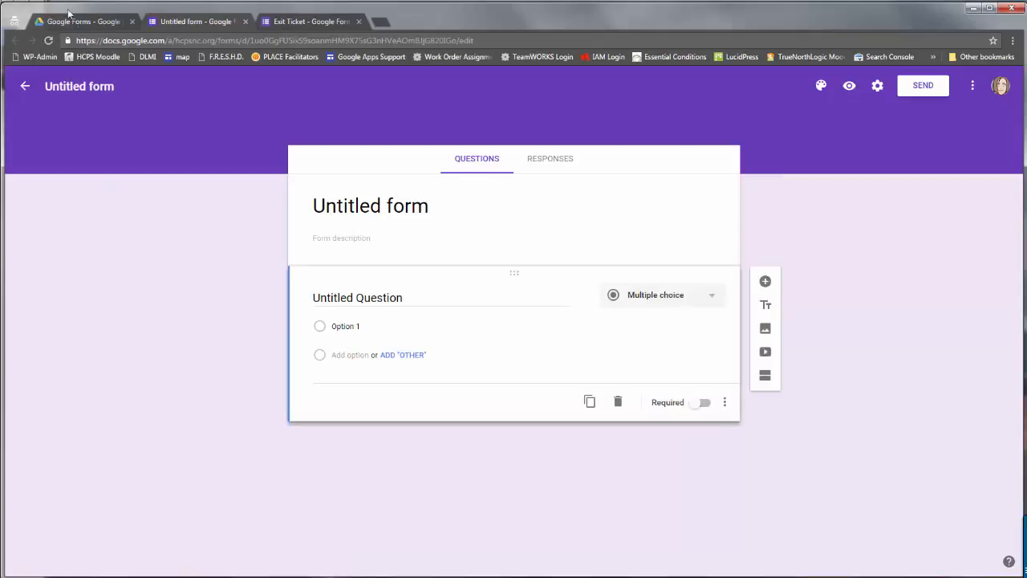
From the Drive tab, open the Google Forms home page through the Google apps menu.
{"action": "left_click", "coordinate": [67, 20]}
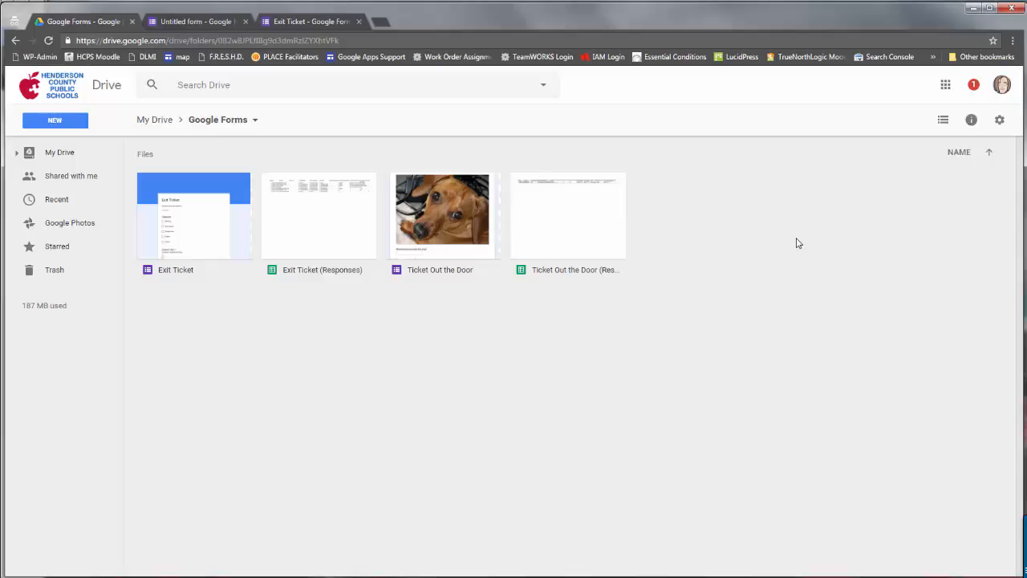
{"action": "left_click", "coordinate": [948, 87]}
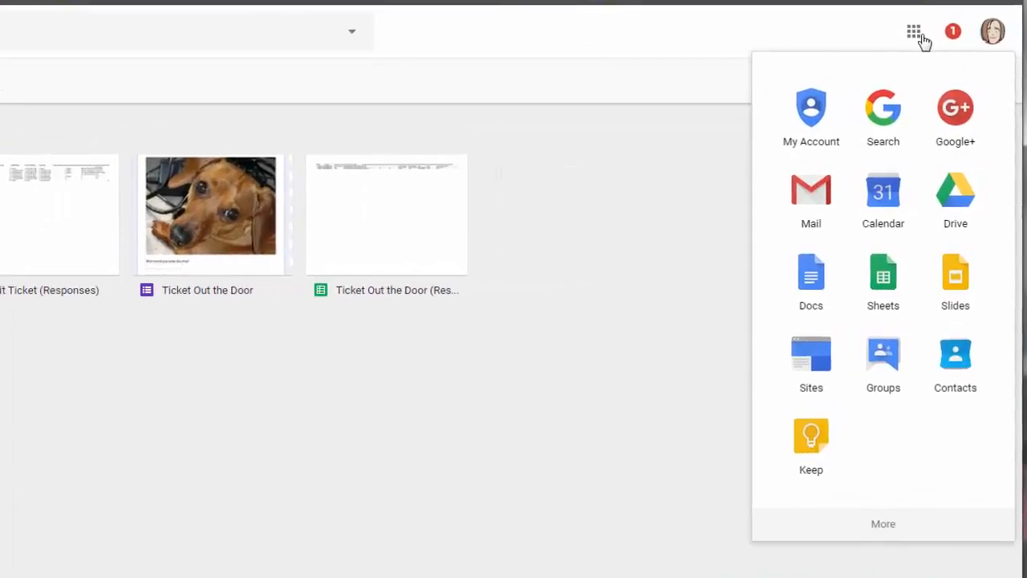
{"action": "left_click", "coordinate": [887, 526]}
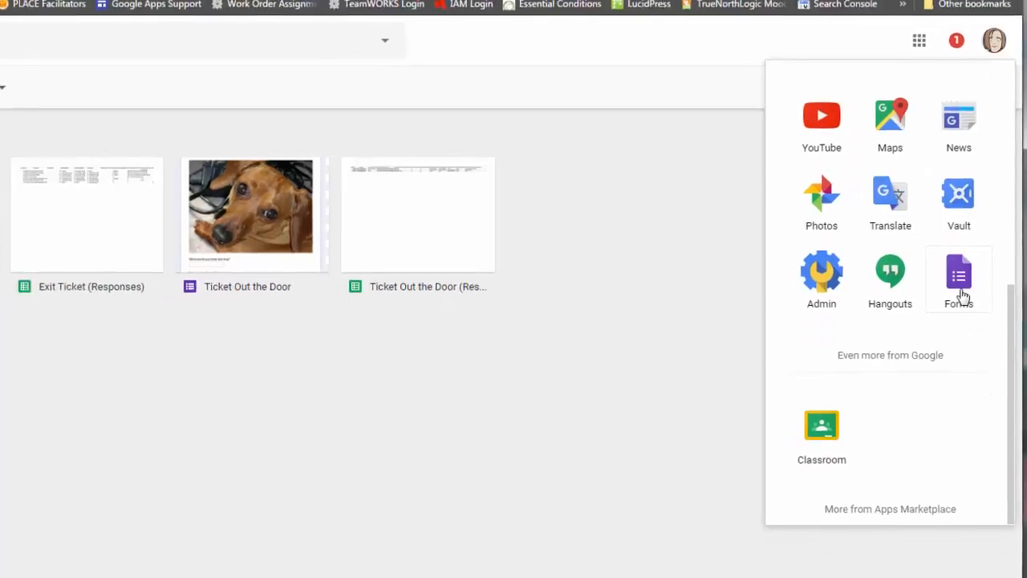
{"action": "left_click", "coordinate": [955, 308]}
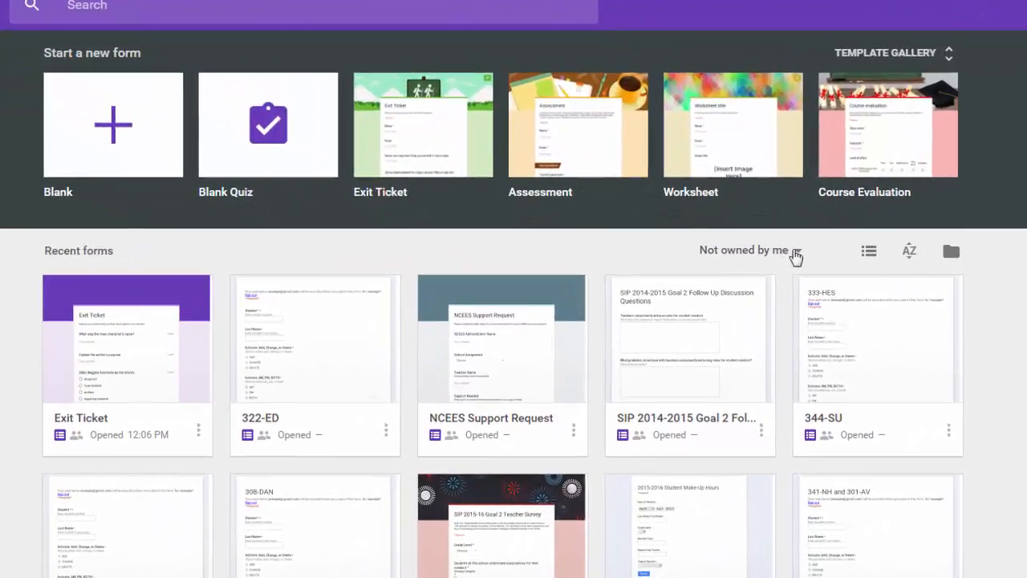
Filter recent forms by Owned by anyone, Owned by me, then Not owned by me.
{"action": "left_click", "coordinate": [752, 256]}
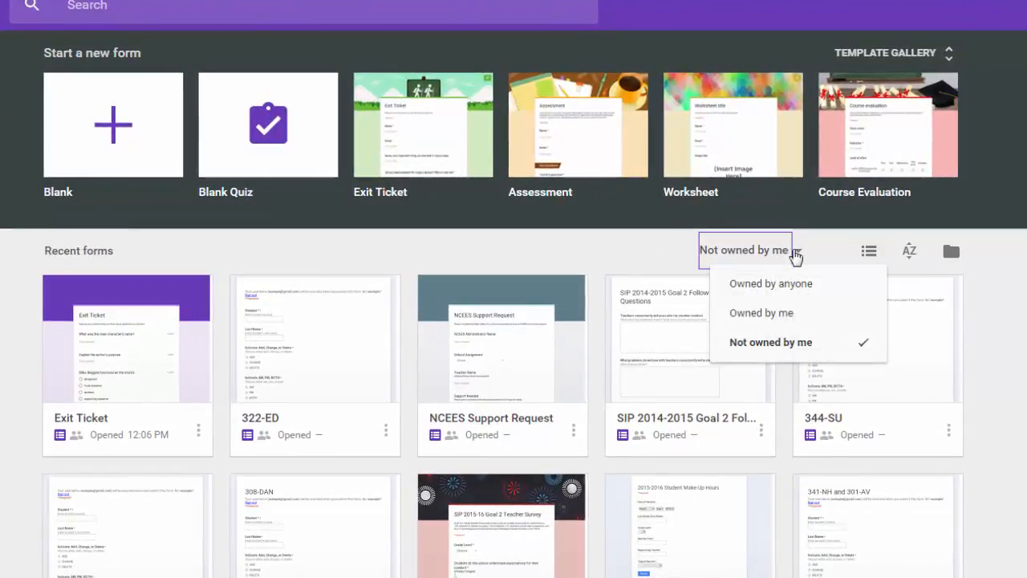
{"action": "left_click", "coordinate": [796, 299]}
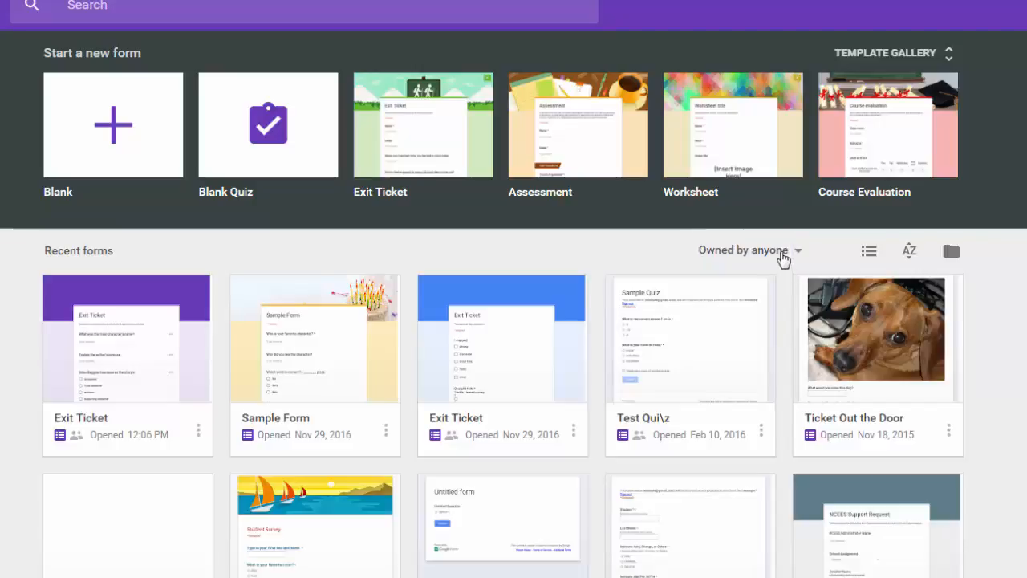
{"action": "left_click", "coordinate": [785, 256]}
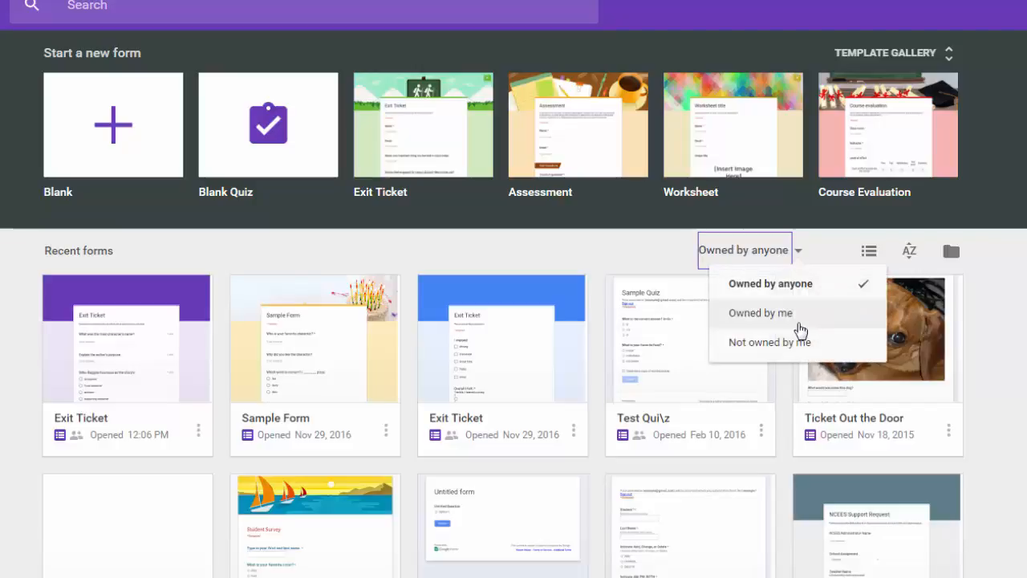
{"action": "left_click", "coordinate": [797, 311]}
{"action": "left_click", "coordinate": [791, 264]}
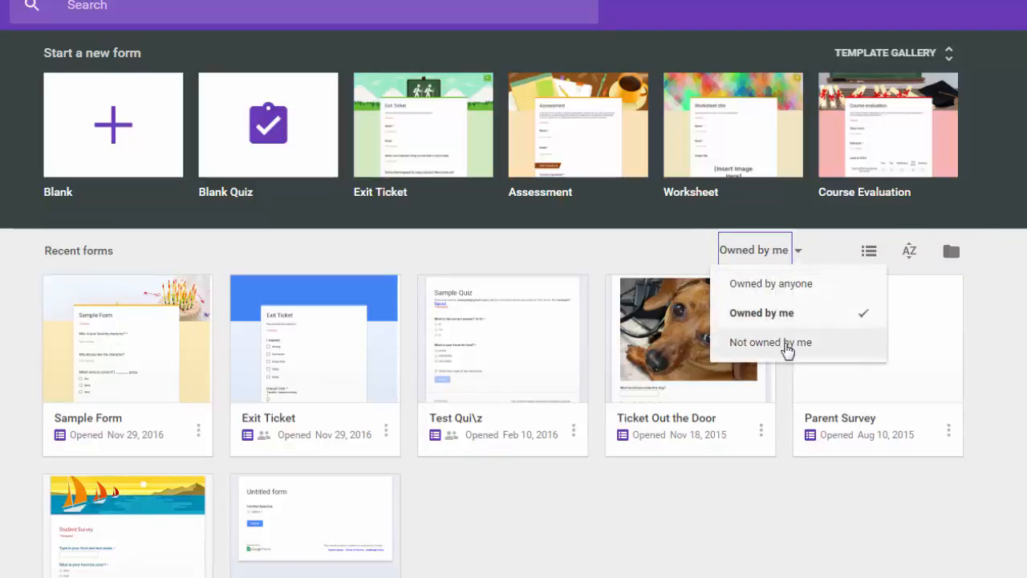
{"action": "left_click", "coordinate": [786, 347]}
Reset the filter to Owned by anyone and return to the untitled form's editor.
{"action": "left_click", "coordinate": [790, 254]}
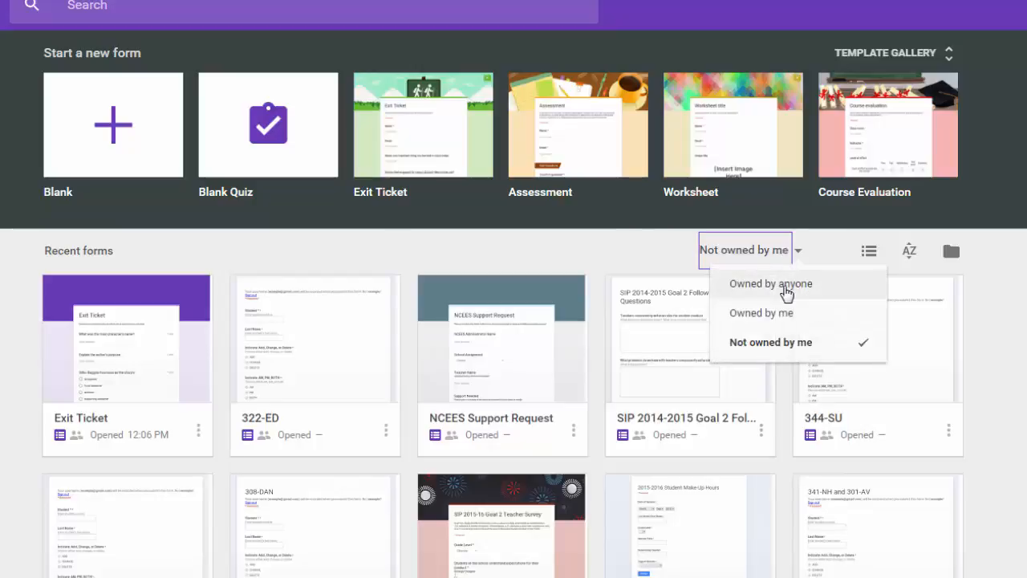
{"action": "left_click", "coordinate": [789, 292]}
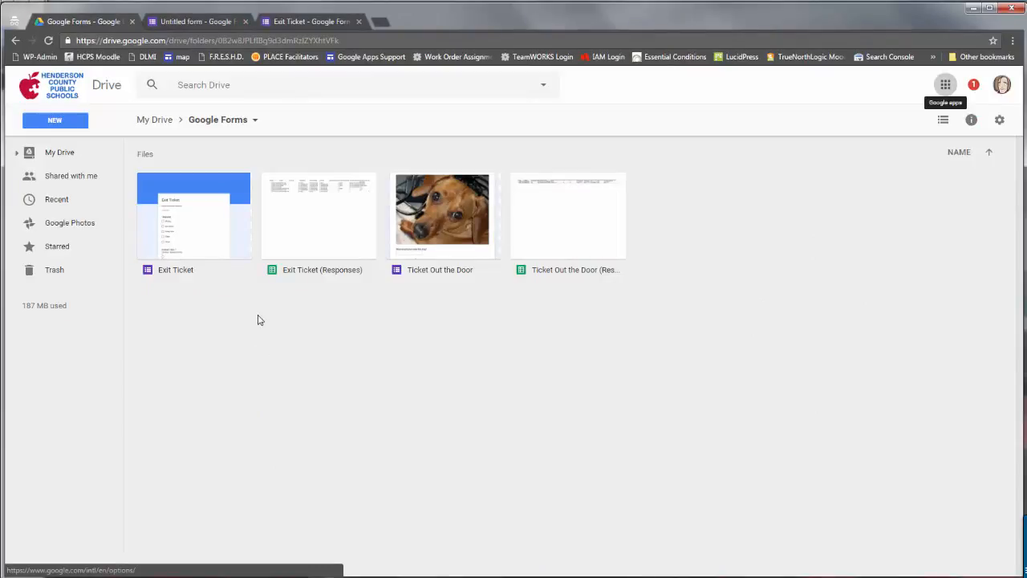
{"action": "left_click", "coordinate": [178, 26]}
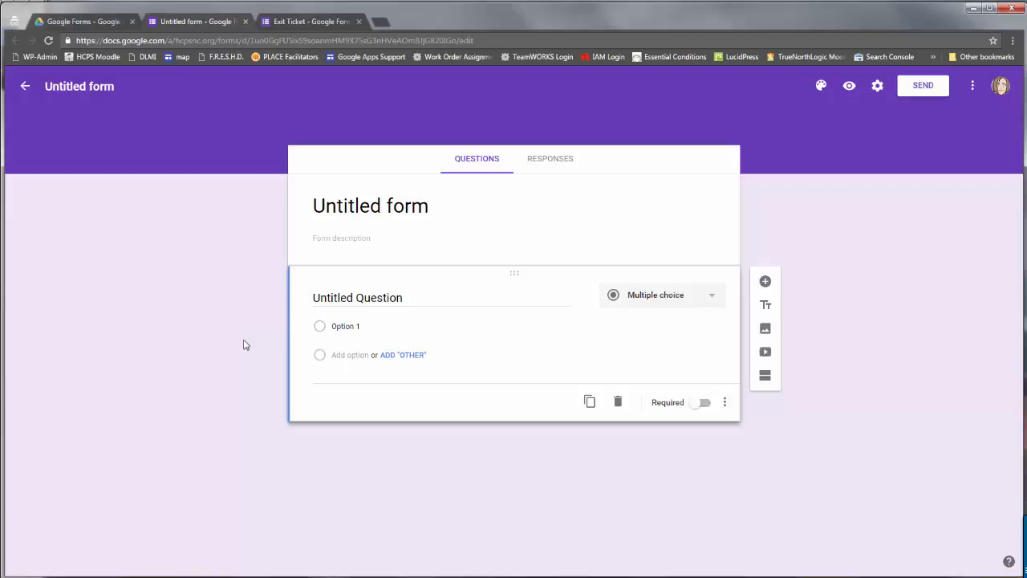
Change the form title from 'Untitled form' to 'Classroom Assessment'.
{"action": "left_click", "coordinate": [387, 211]}
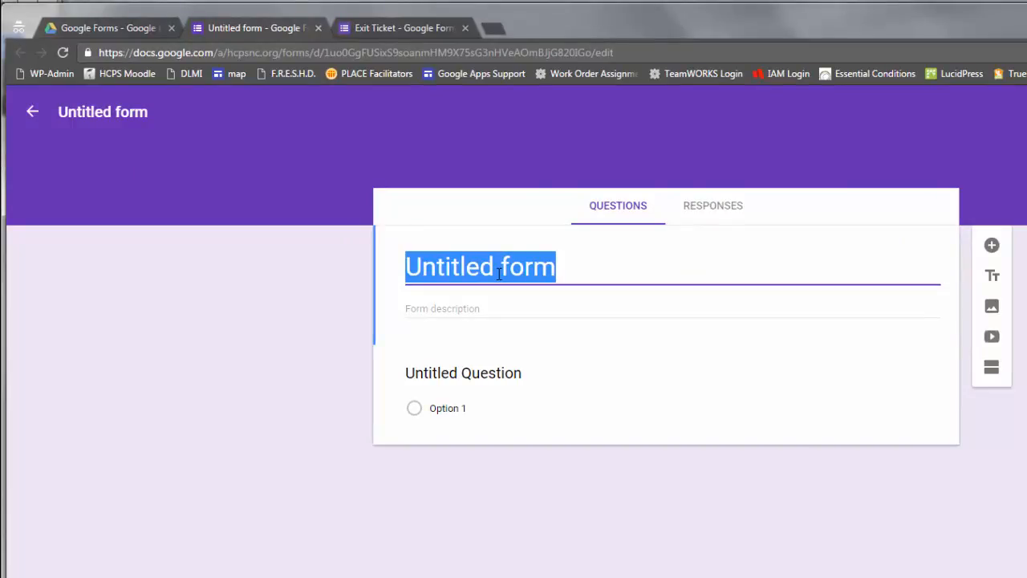
{"action": "type", "text": "Clas"}
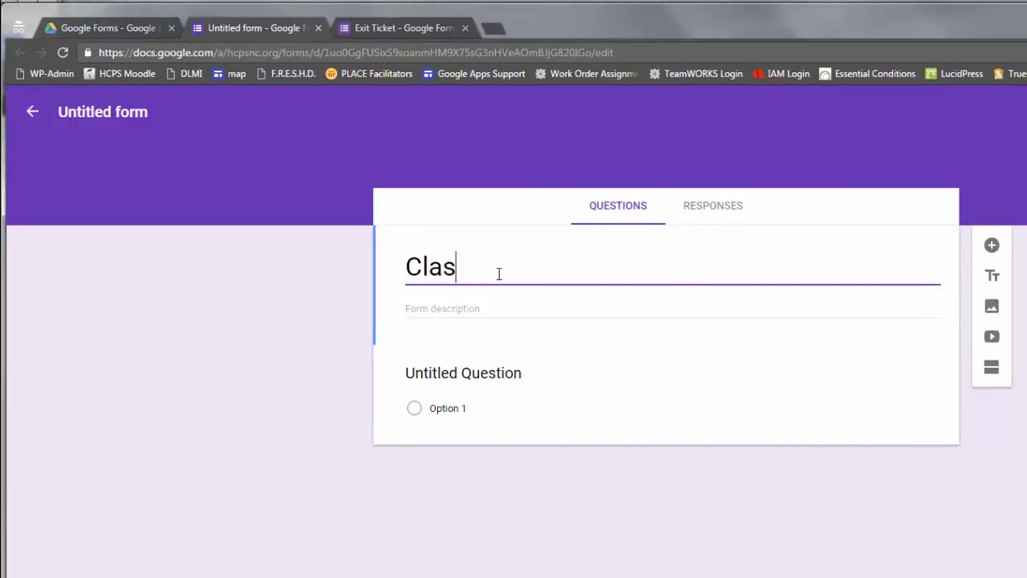
{"action": "type", "text": "sroom Assess"}
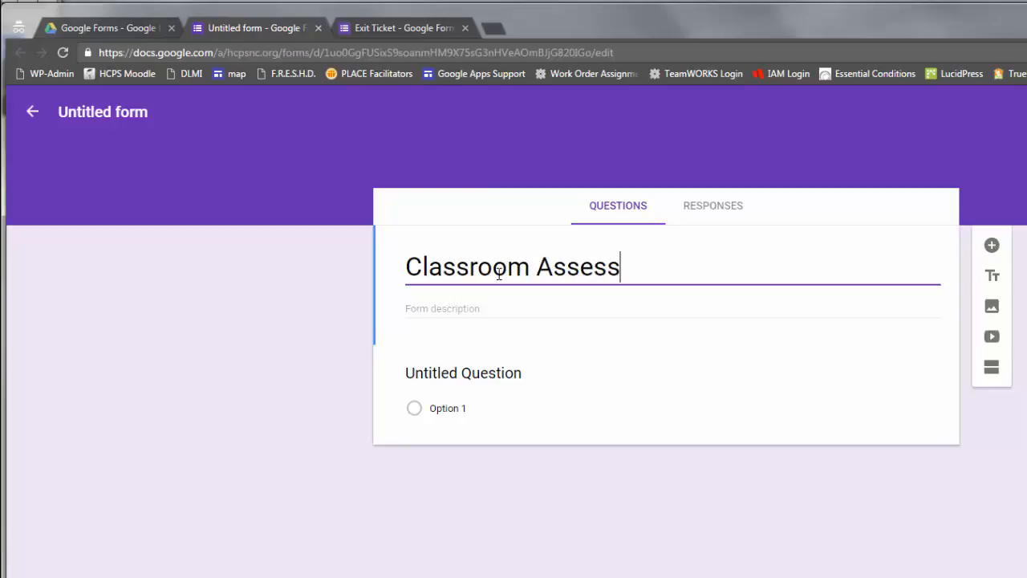
{"action": "type", "text": "ment"}
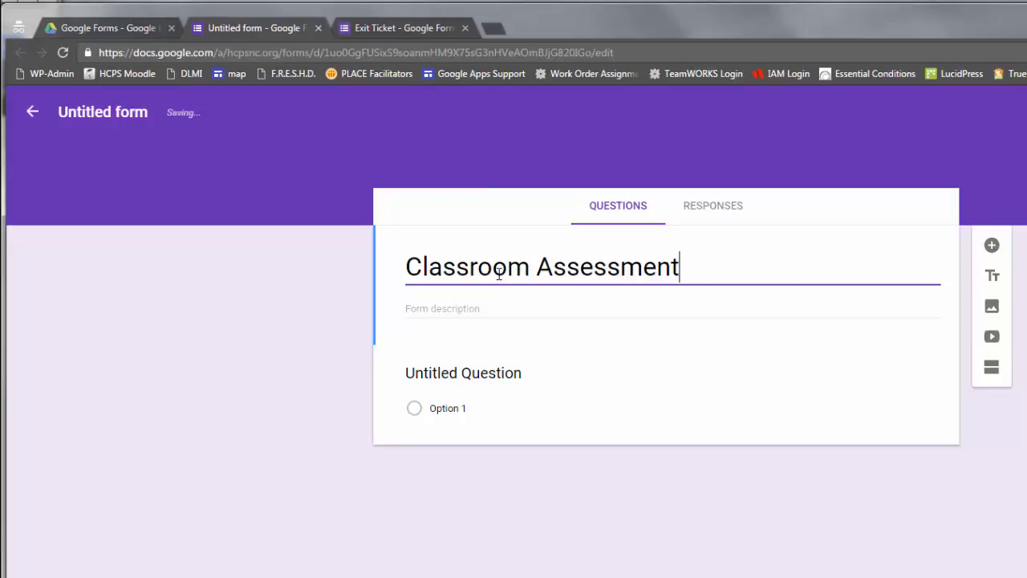
{"action": "left_click", "coordinate": [535, 545]}
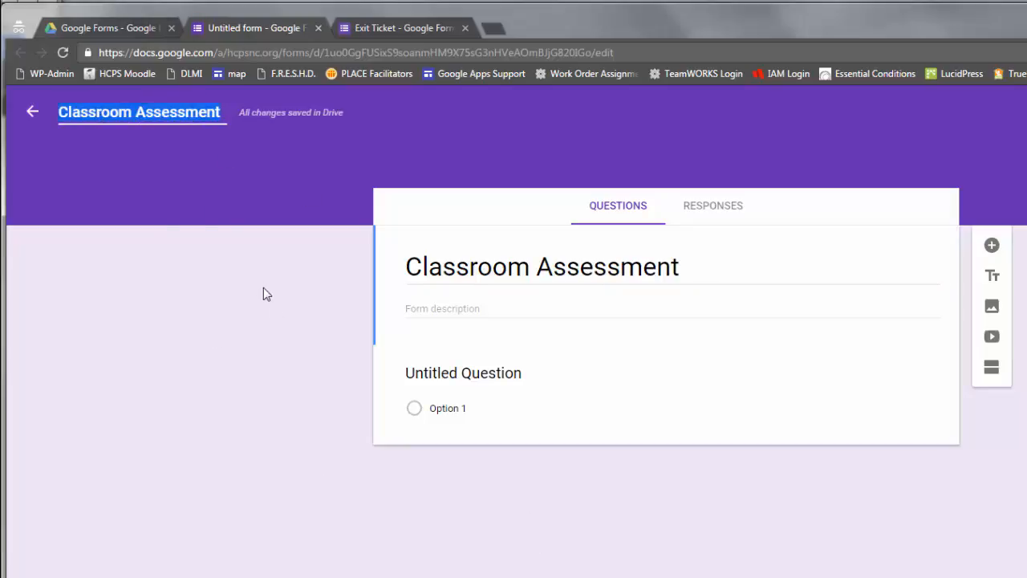
{"action": "left_click", "coordinate": [239, 254]}
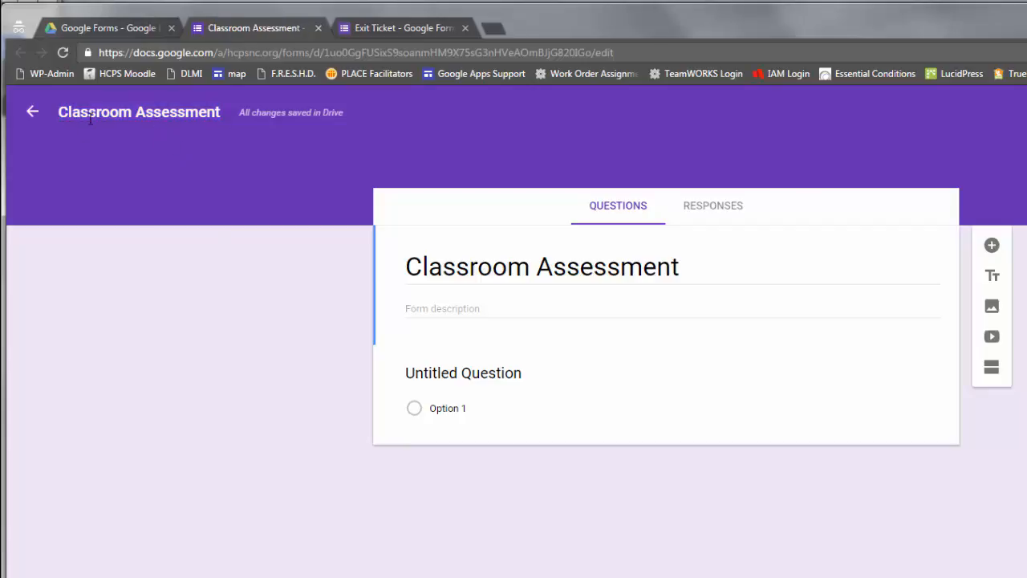
Select the form description field, then bring up the Settings dialog on its General options.
{"action": "left_click", "coordinate": [480, 312]}
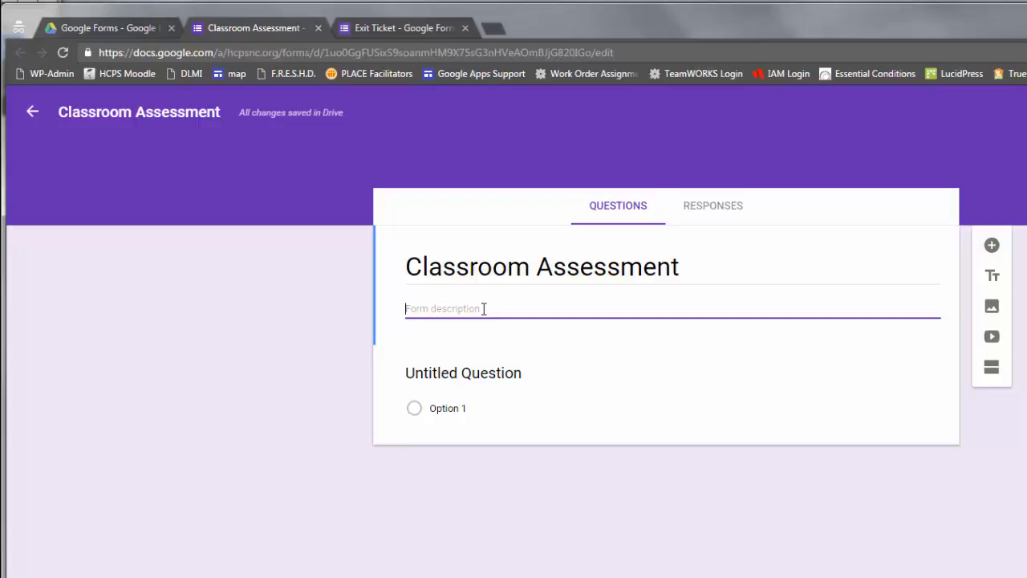
{"action": "left_click", "coordinate": [1026, 112]}
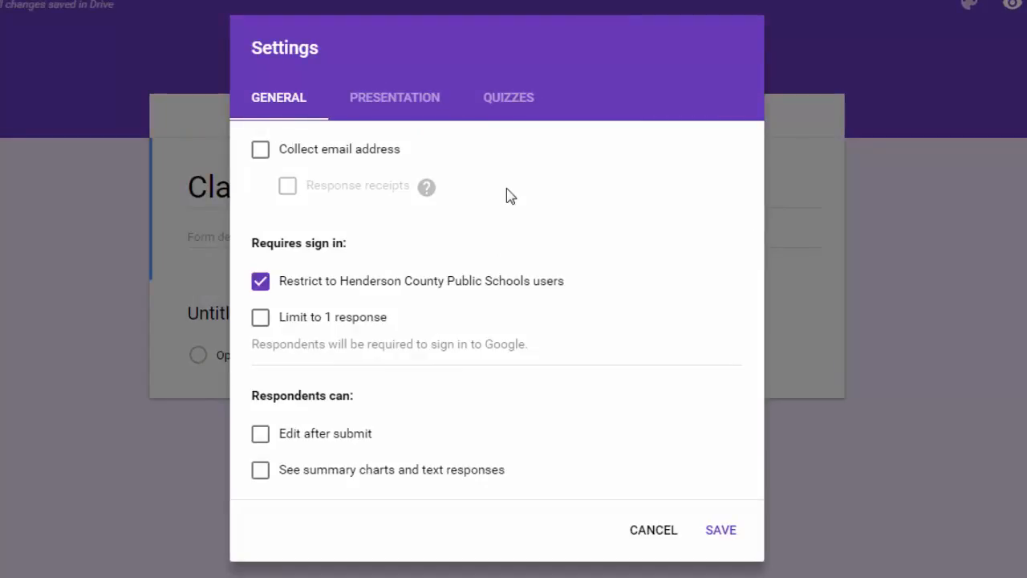
Collect email addresses, send response receipts only on request, and uncheck Restrict to users.
{"action": "left_click", "coordinate": [263, 156]}
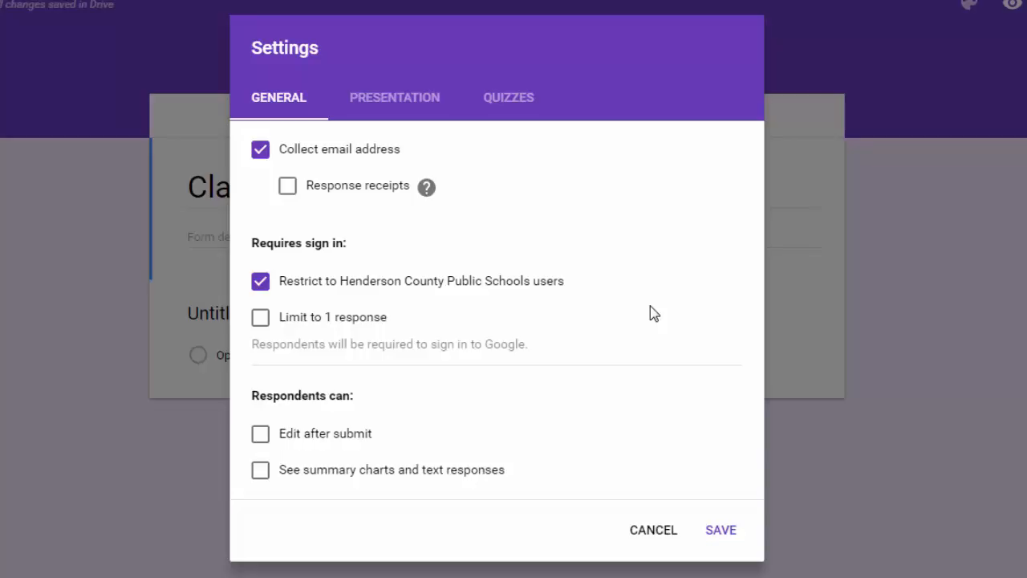
{"action": "left_click", "coordinate": [287, 190]}
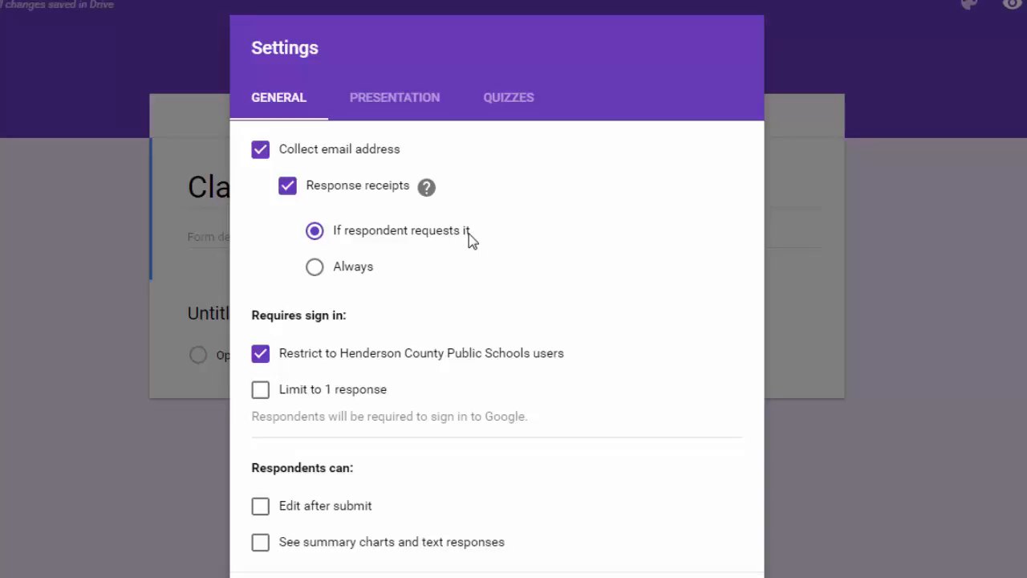
{"action": "left_click", "coordinate": [315, 268]}
{"action": "mouse_move", "coordinate": [426, 194]}
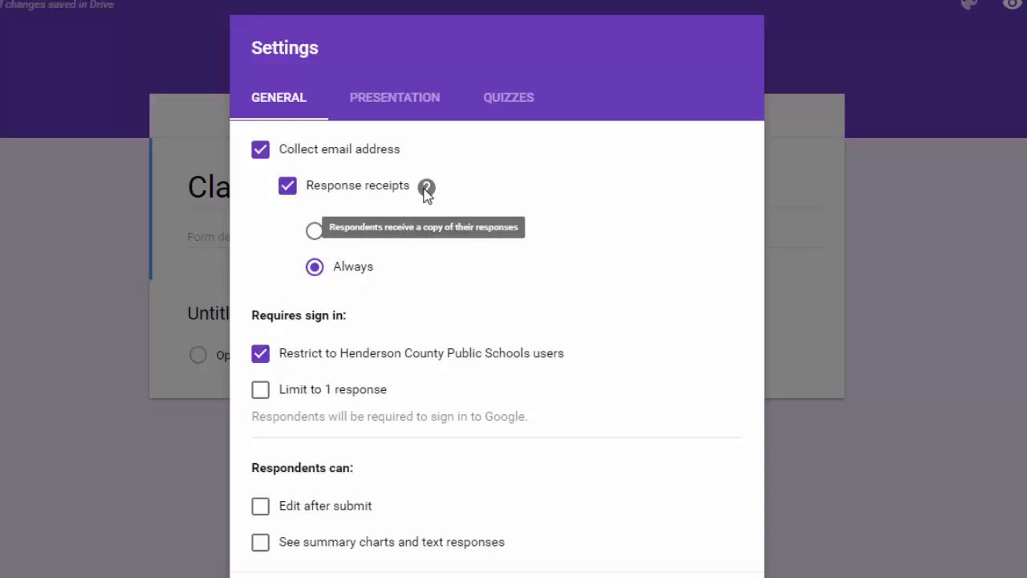
{"action": "left_click", "coordinate": [318, 228]}
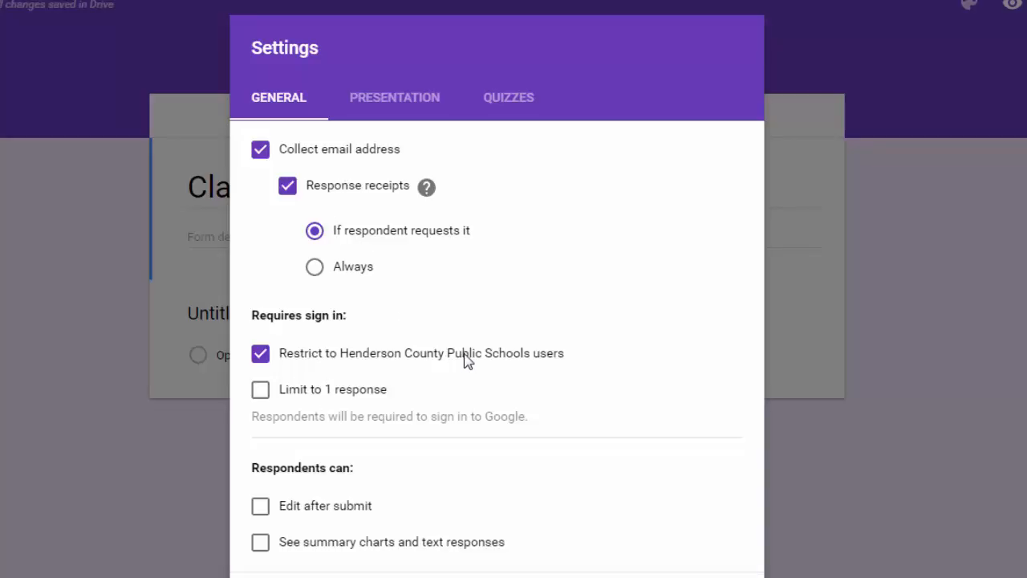
{"action": "left_click", "coordinate": [263, 358]}
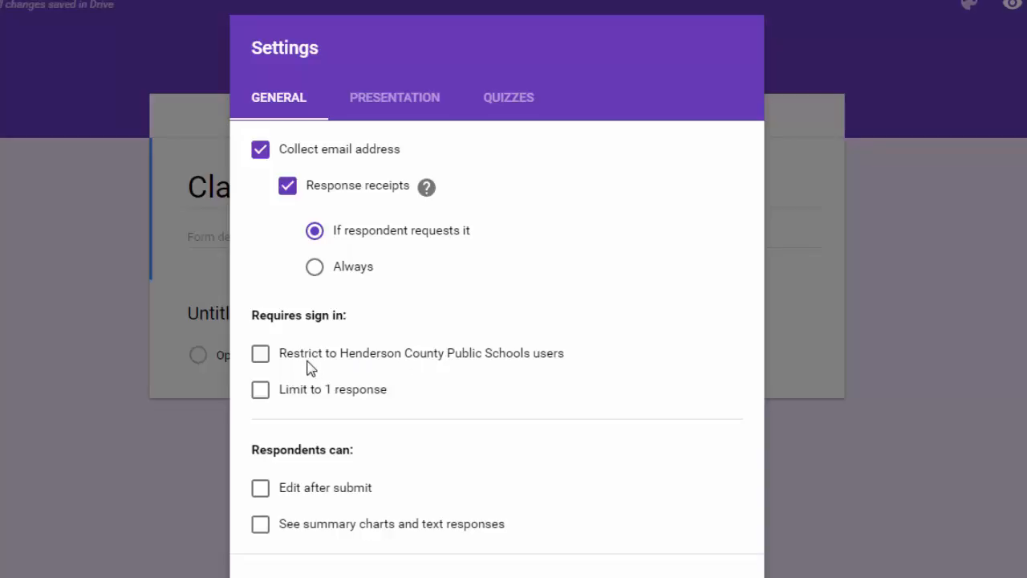
Re-enable Restrict to users, check Limit to 1 response, and leave Edit after submit off.
{"action": "left_click", "coordinate": [266, 363]}
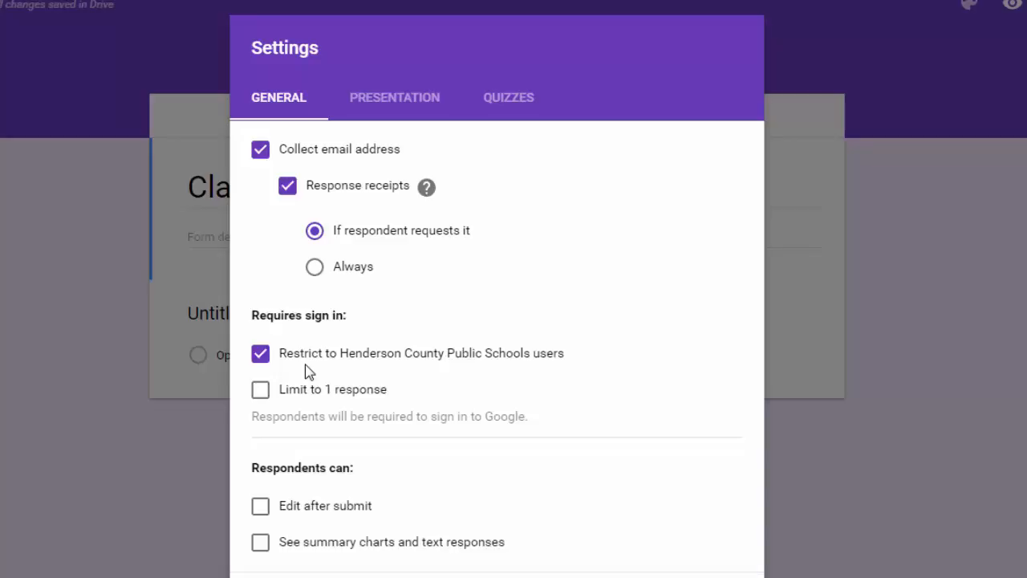
{"action": "left_click", "coordinate": [261, 359]}
{"action": "left_click", "coordinate": [261, 358]}
{"action": "left_click", "coordinate": [261, 390]}
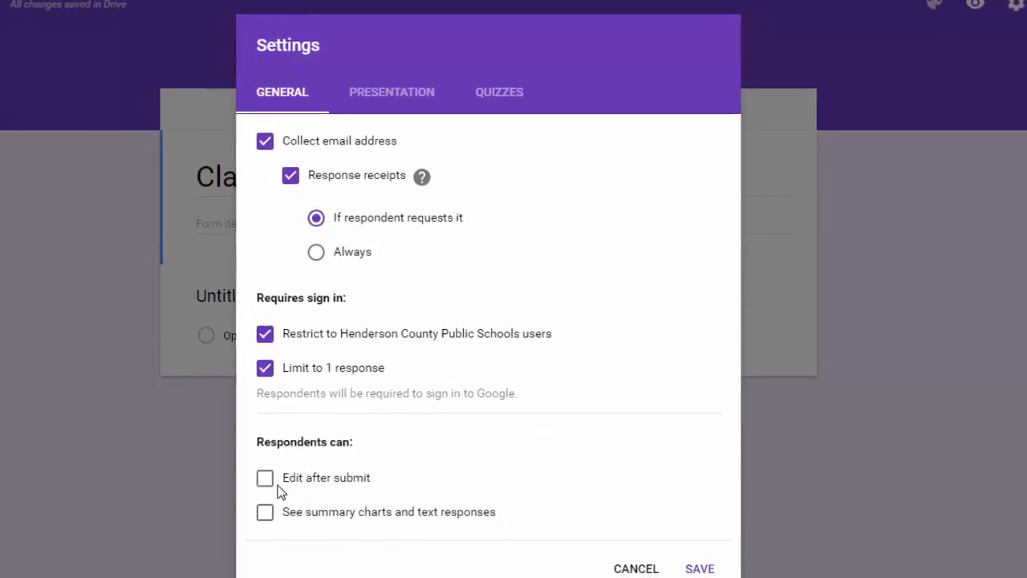
{"action": "left_click", "coordinate": [268, 481]}
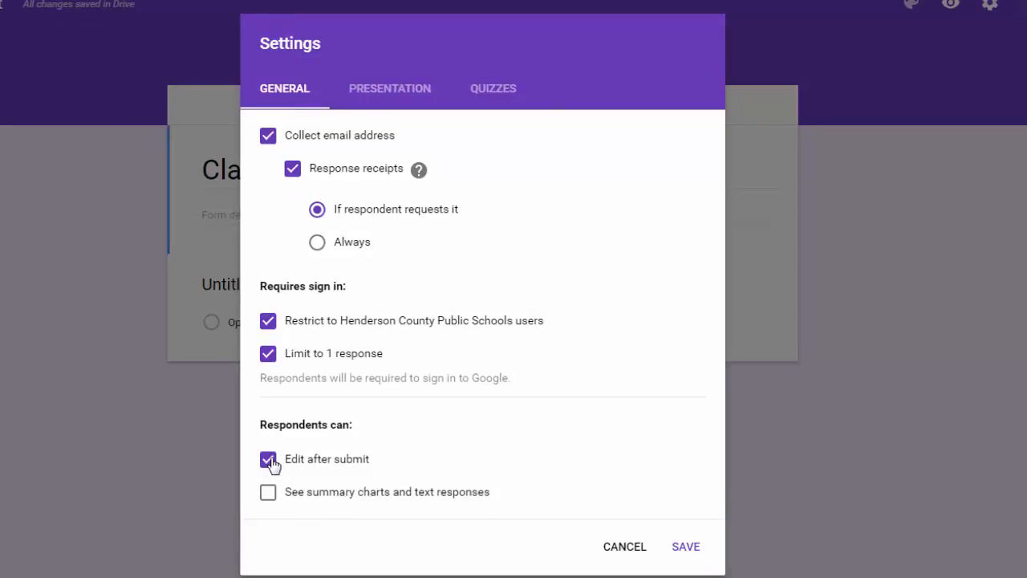
{"action": "left_click", "coordinate": [269, 461]}
Turn on Shuffle question order under the Presentation settings.
{"action": "left_click", "coordinate": [386, 95]}
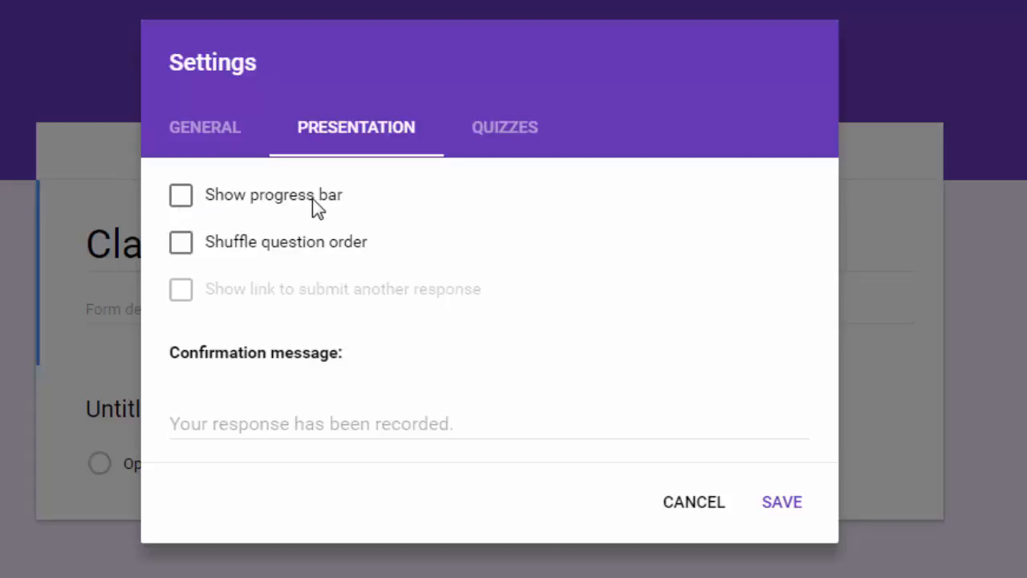
{"action": "left_click", "coordinate": [183, 249]}
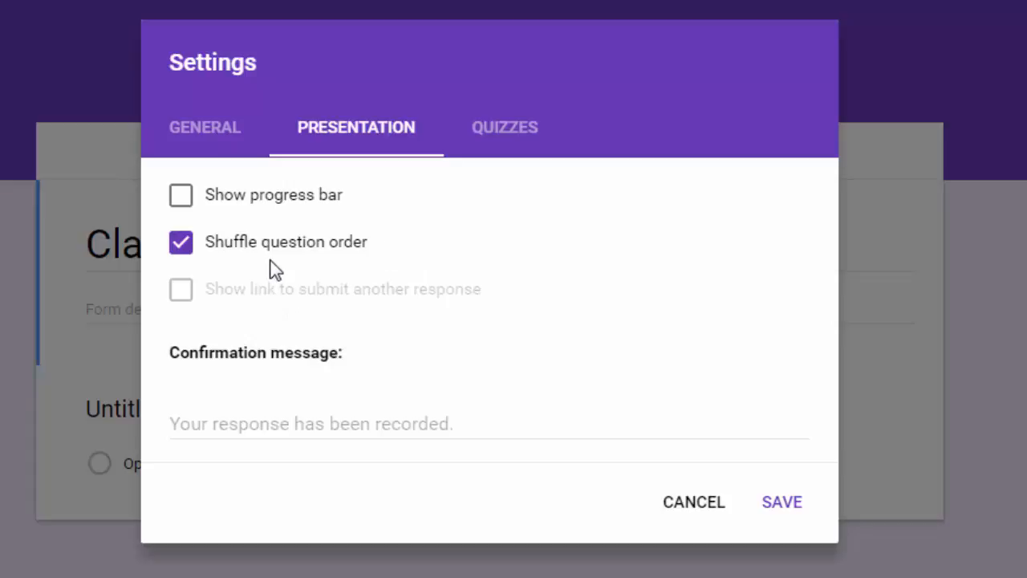
Toggle Limit to 1 response off and back on, then start editing the confirmation message.
{"action": "left_click", "coordinate": [229, 147]}
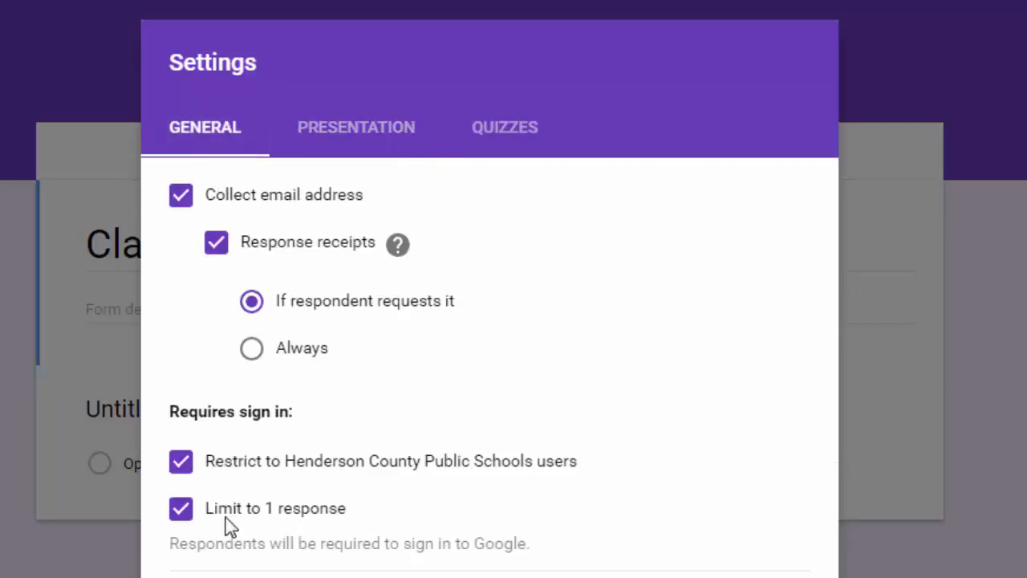
{"action": "left_click", "coordinate": [180, 520]}
{"action": "left_click", "coordinate": [336, 140]}
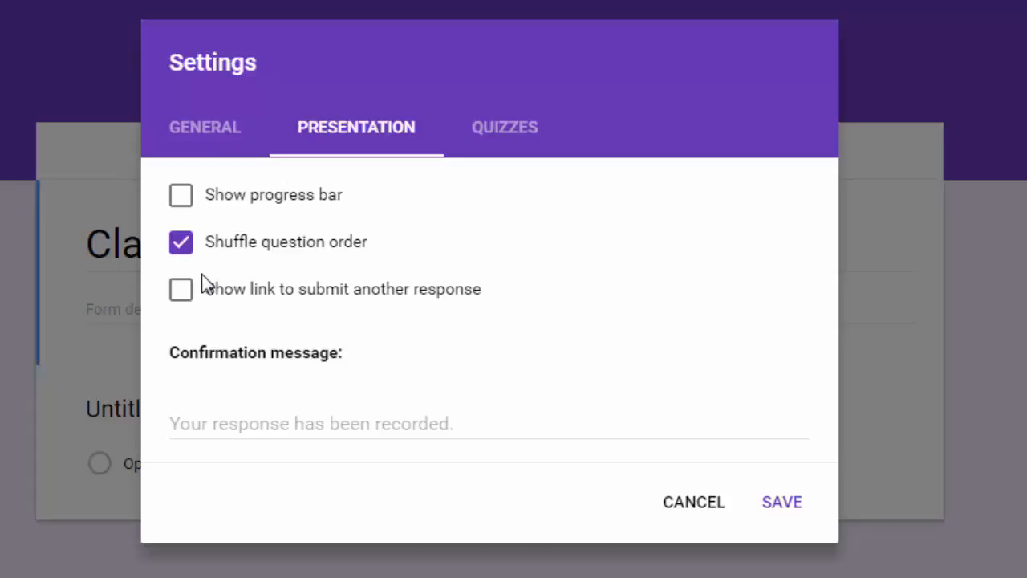
{"action": "left_click", "coordinate": [207, 135]}
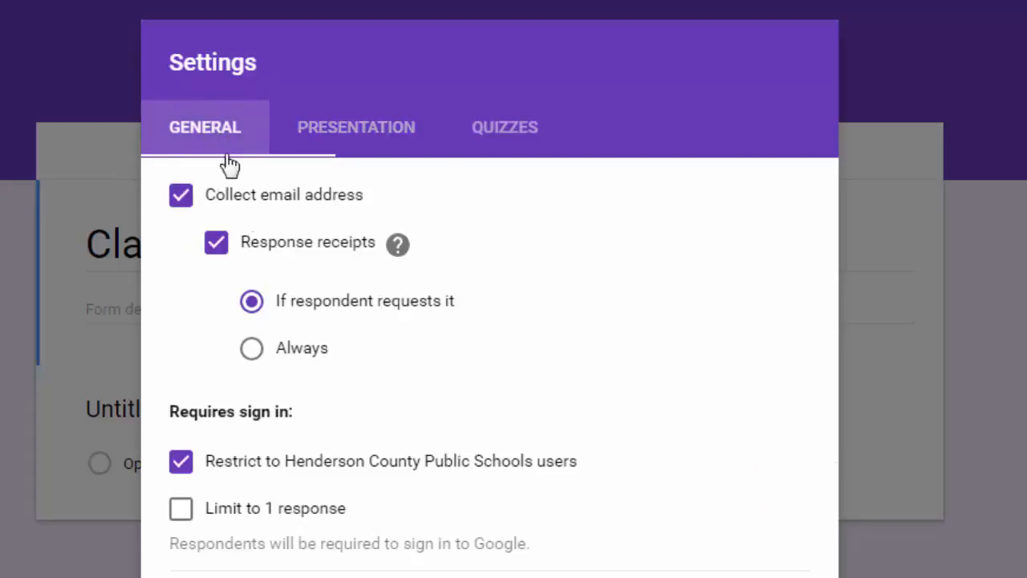
{"action": "left_click", "coordinate": [183, 510]}
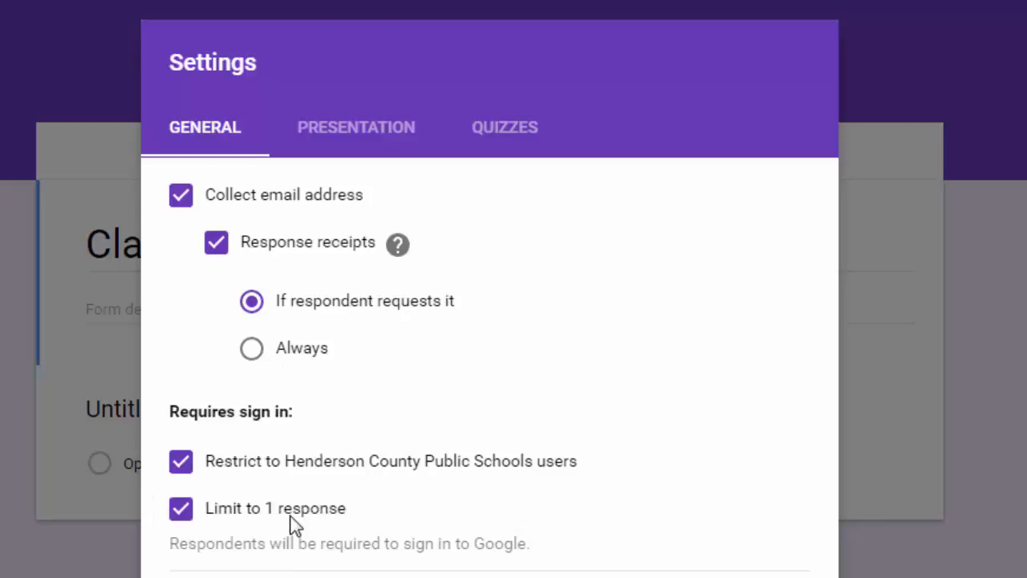
{"action": "left_click", "coordinate": [367, 134]}
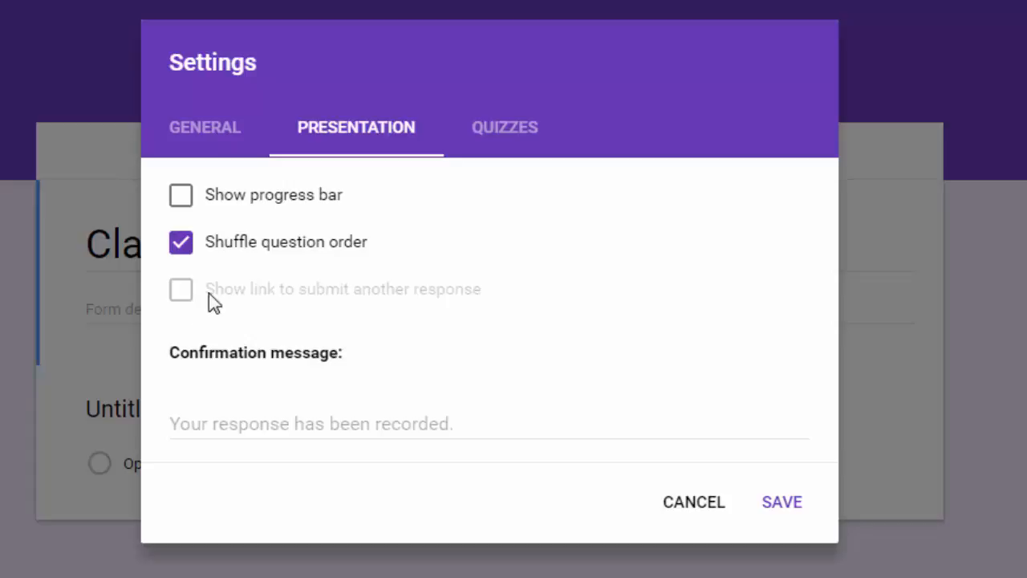
{"action": "left_click", "coordinate": [281, 433]}
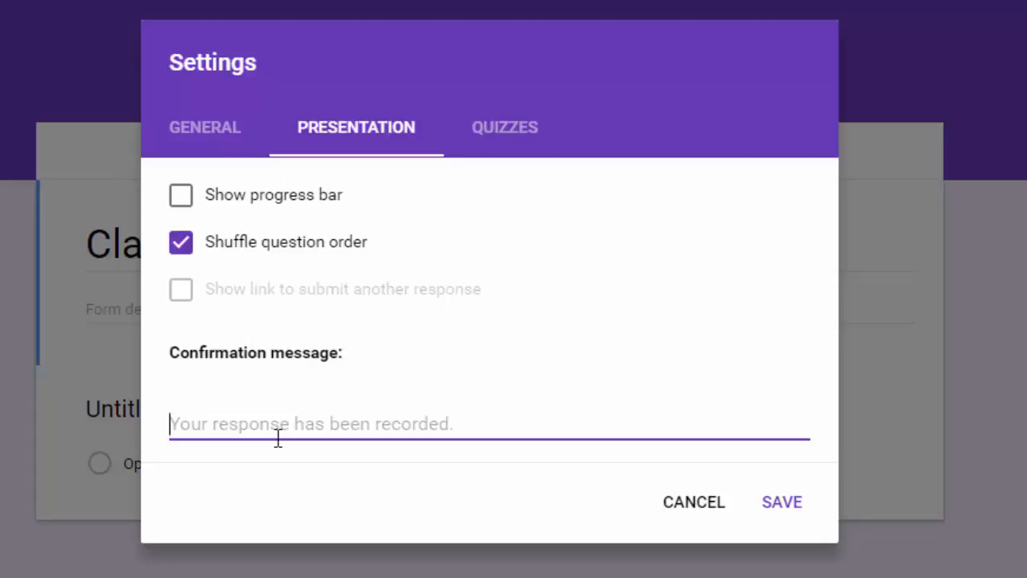
Type the confirmation message "Great work! I'll send your scores later!".
{"action": "type", "text": "Gre"}
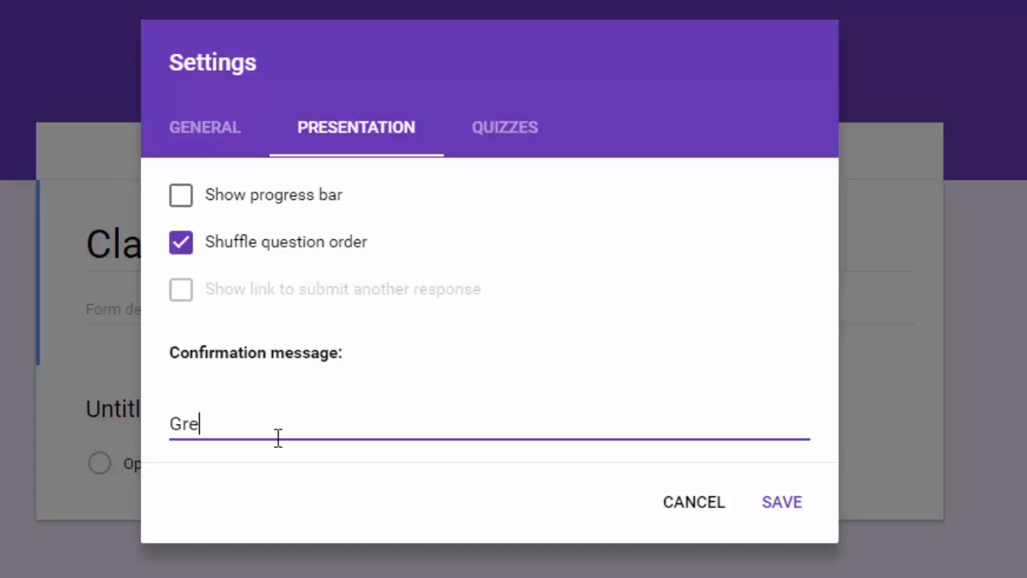
{"action": "type", "text": "at work! "}
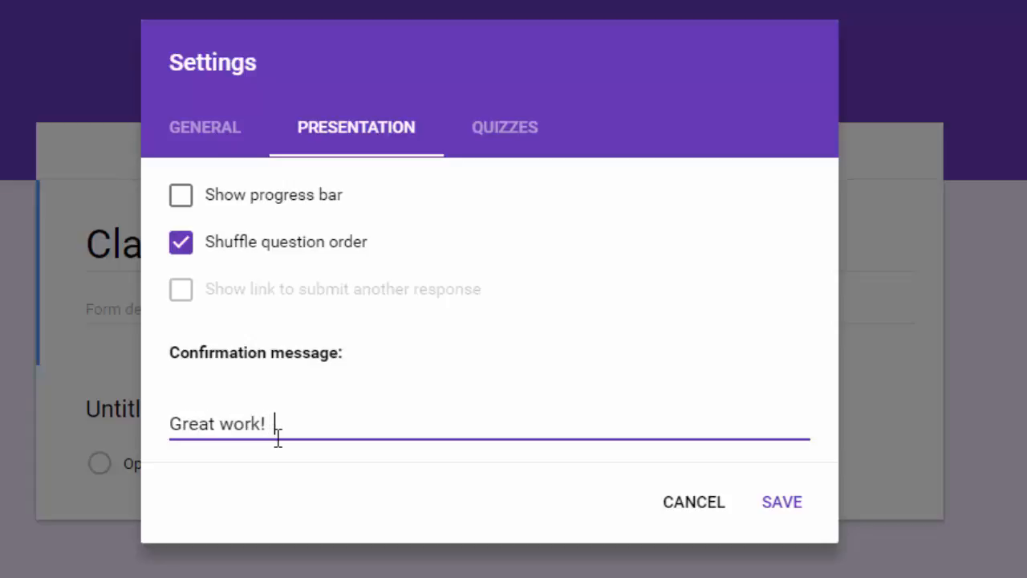
{"action": "type", "text": "I'll send y"}
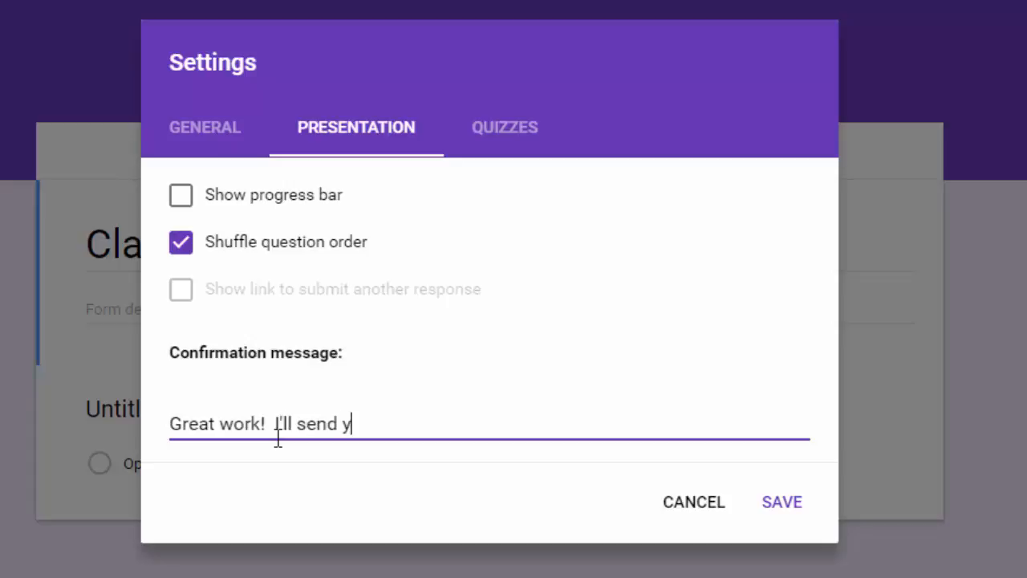
{"action": "type", "text": "our scores"}
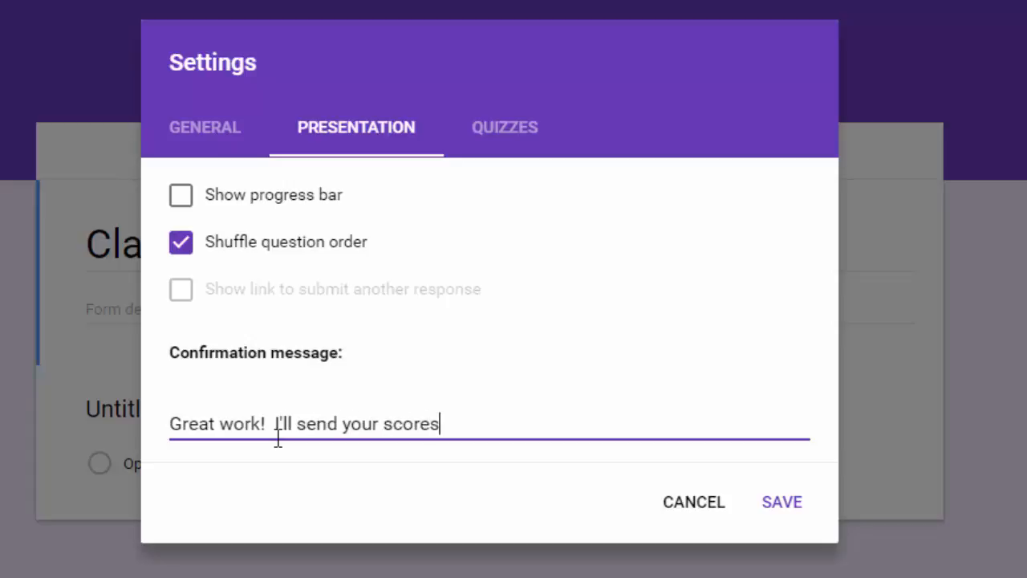
{"action": "type", "text": "later!"}
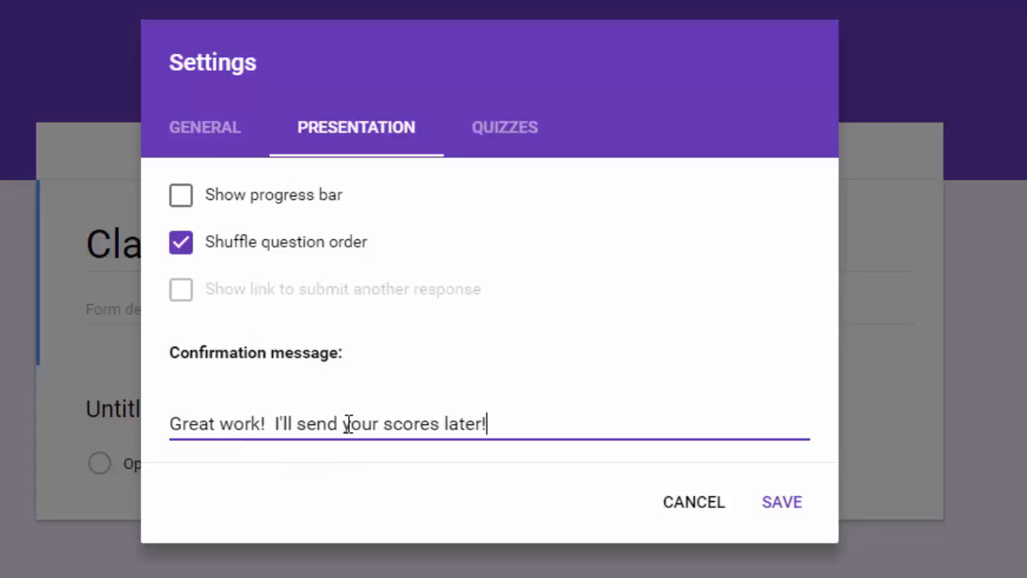
Turn on 'Make this a quiz' with grade release set to 'Later, after manual review'.
{"action": "left_click", "coordinate": [499, 127]}
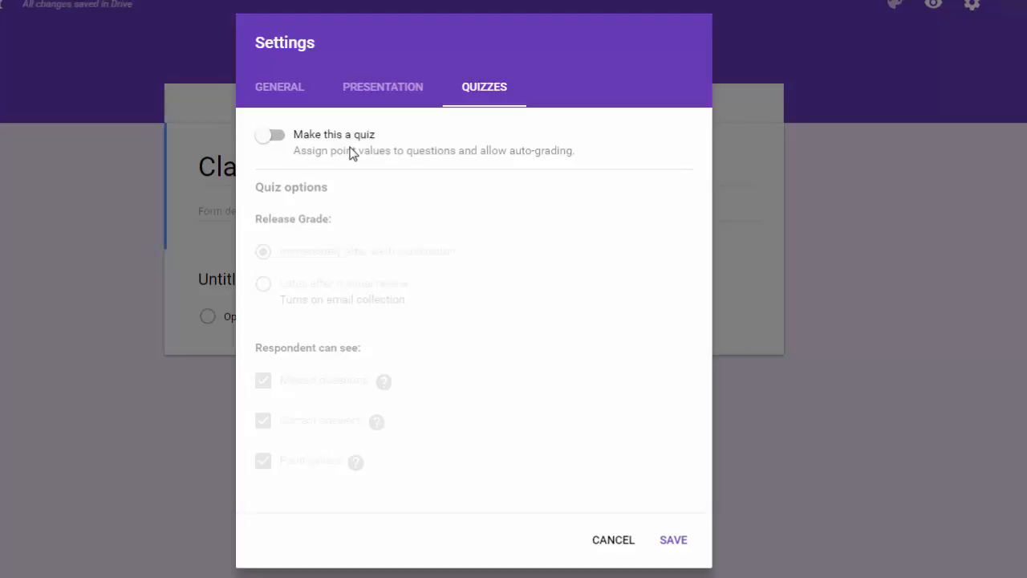
{"action": "left_click", "coordinate": [267, 136]}
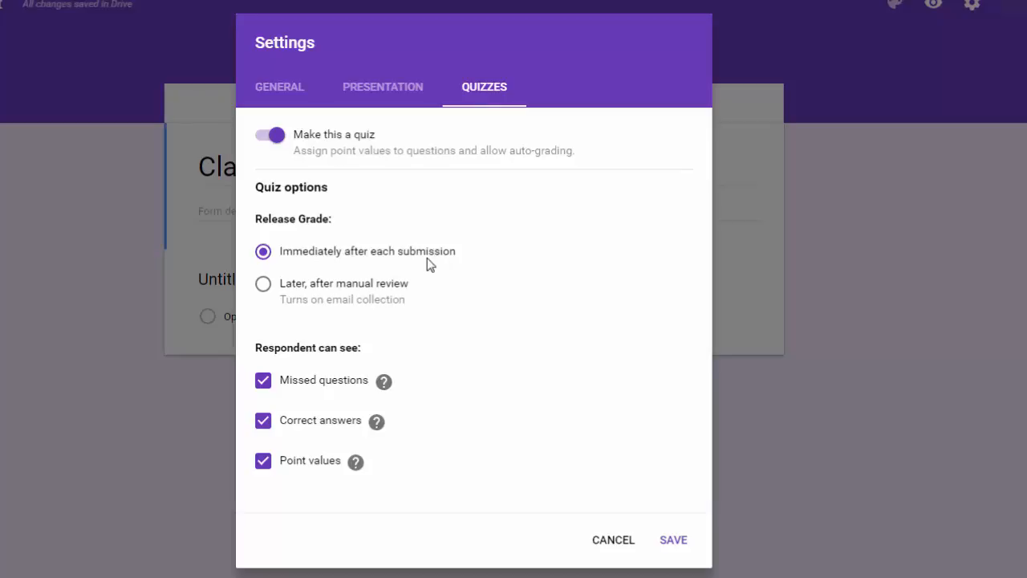
{"action": "left_click", "coordinate": [264, 286]}
Uncheck Missed questions, Correct answers and Point values under 'Respondent can see'.
{"action": "left_click", "coordinate": [263, 382]}
{"action": "mouse_move", "coordinate": [385, 385]}
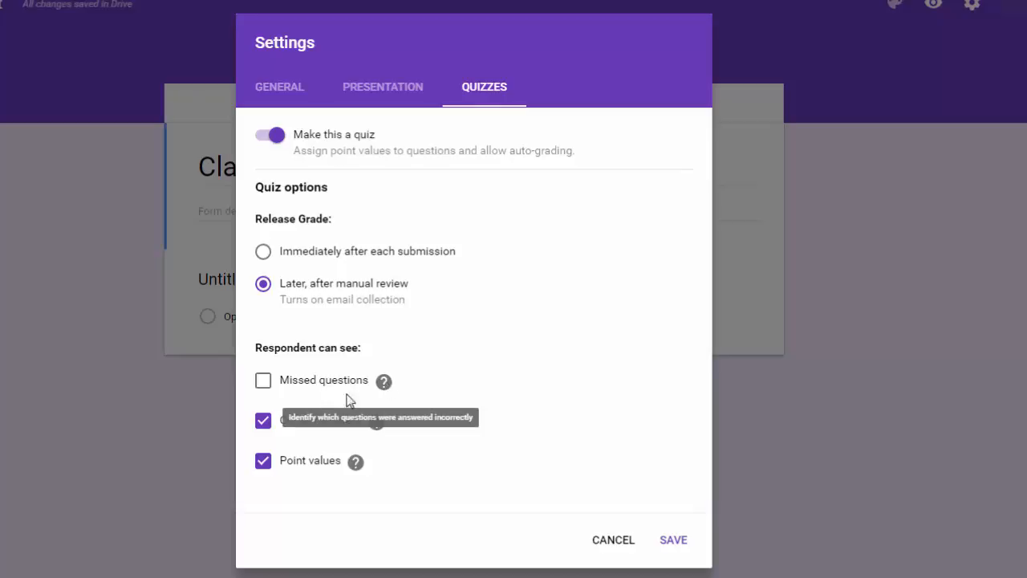
{"action": "left_click", "coordinate": [262, 431]}
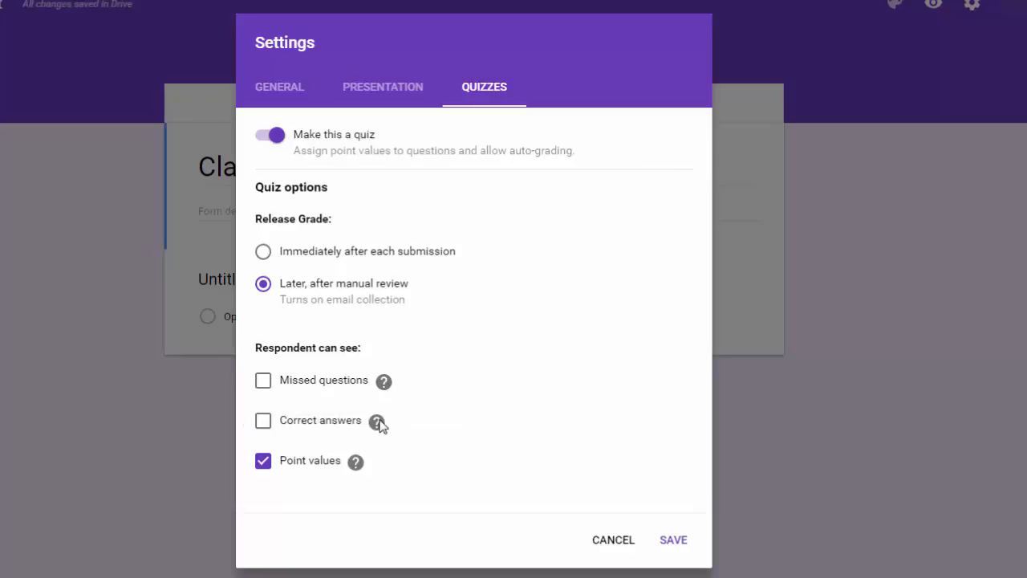
{"action": "mouse_move", "coordinate": [377, 425]}
{"action": "mouse_move", "coordinate": [350, 471]}
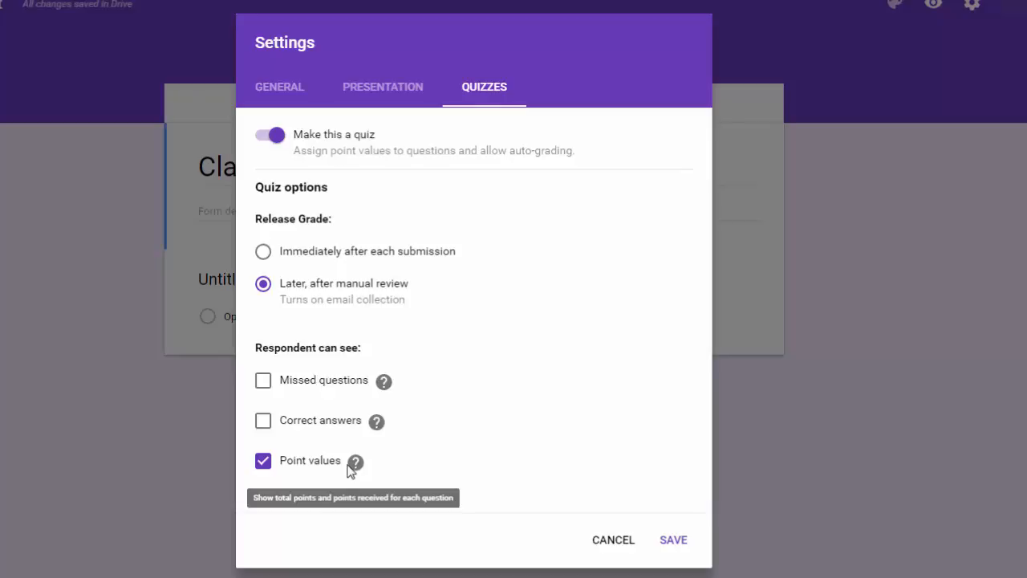
{"action": "left_click", "coordinate": [263, 465]}
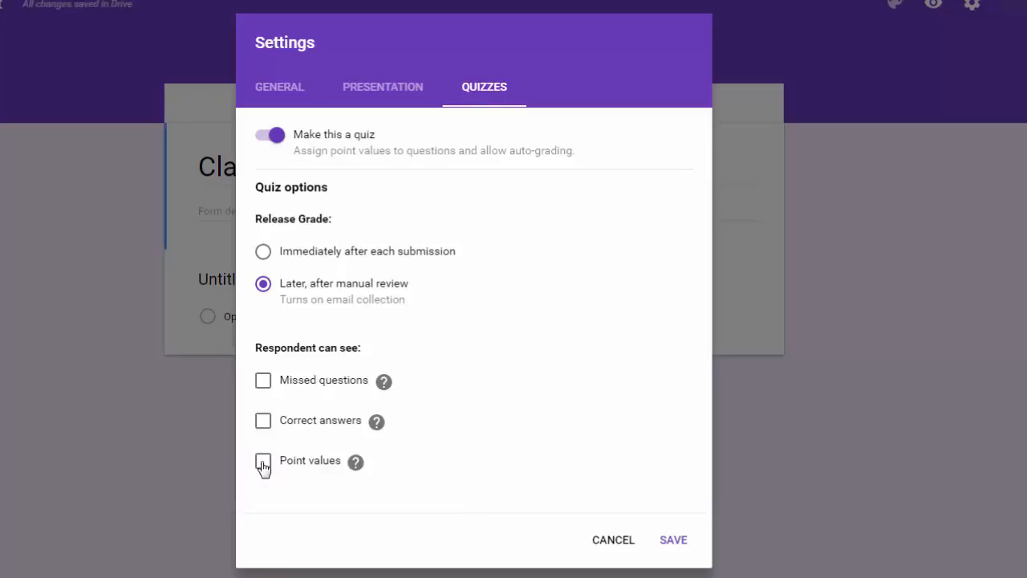
{"action": "left_click", "coordinate": [263, 467]}
{"action": "left_click", "coordinate": [264, 464]}
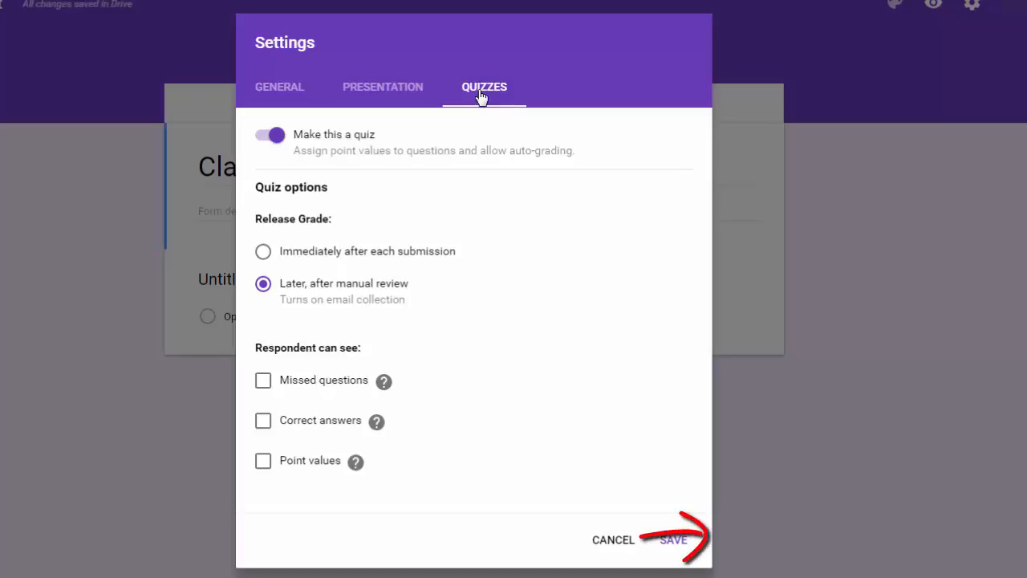
Save the quiz settings to close the Settings dialog.
{"action": "left_click", "coordinate": [672, 543]}
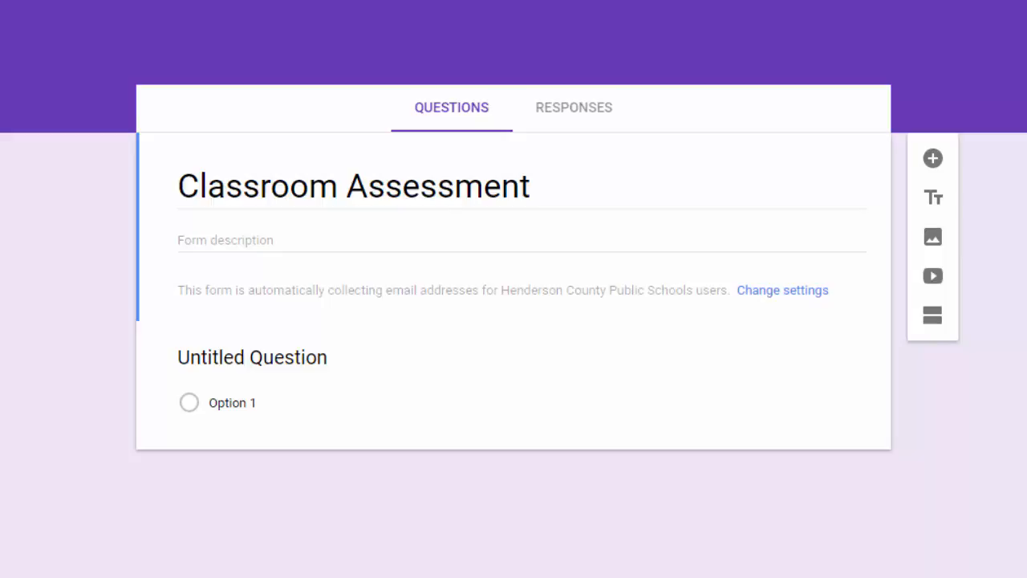
{"action": "left_click", "coordinate": [384, 388]}
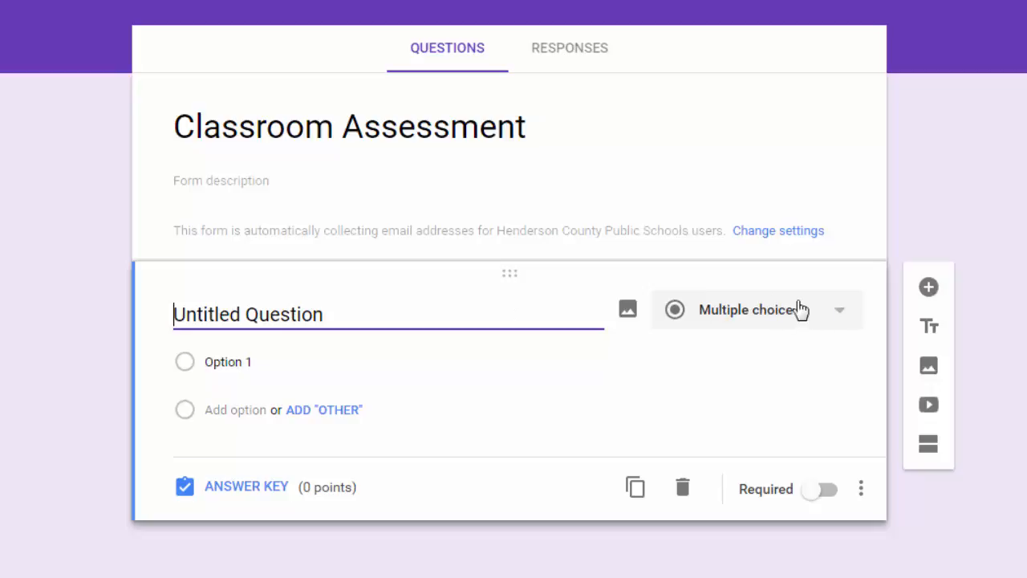
{"action": "left_click", "coordinate": [845, 317]}
{"action": "left_click", "coordinate": [830, 223]}
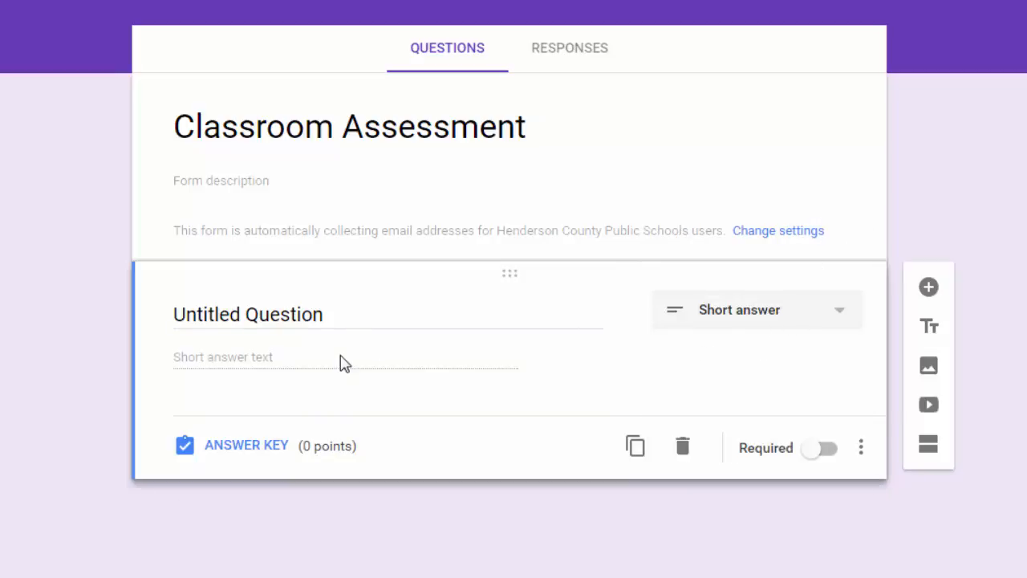
{"action": "left_click", "coordinate": [345, 310]}
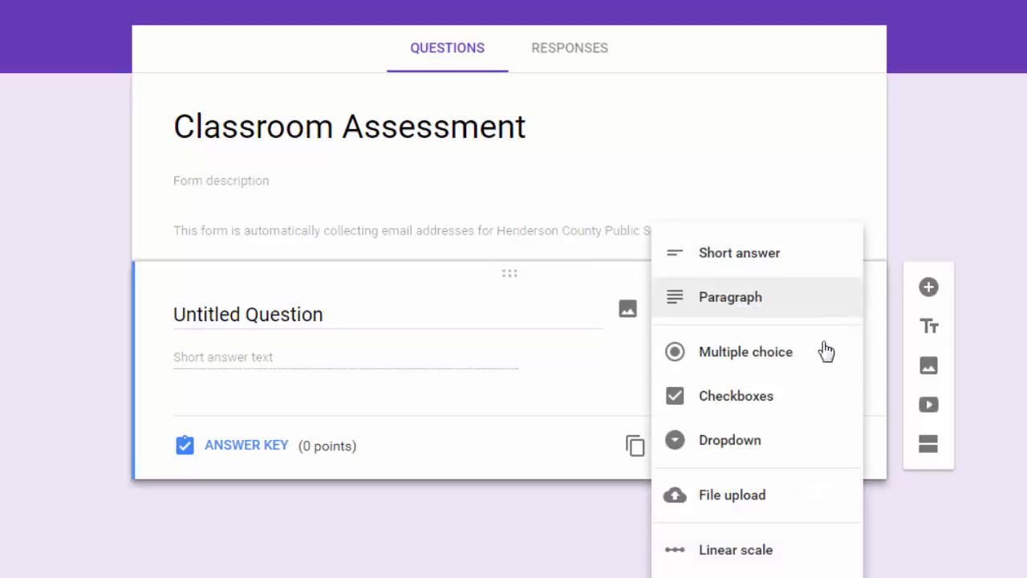
{"action": "left_click", "coordinate": [821, 362]}
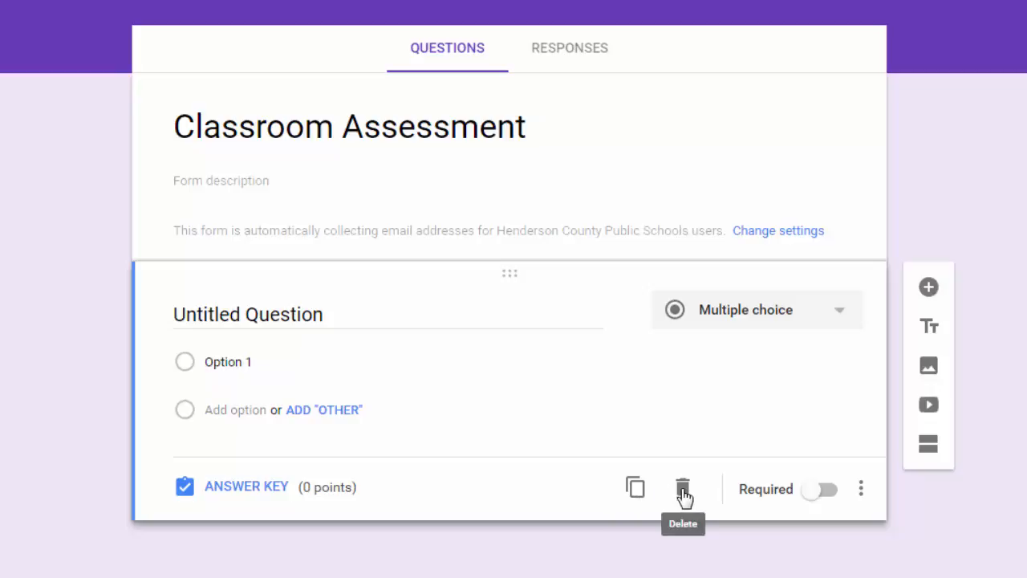
{"action": "left_click", "coordinate": [815, 491]}
{"action": "left_click", "coordinate": [825, 494]}
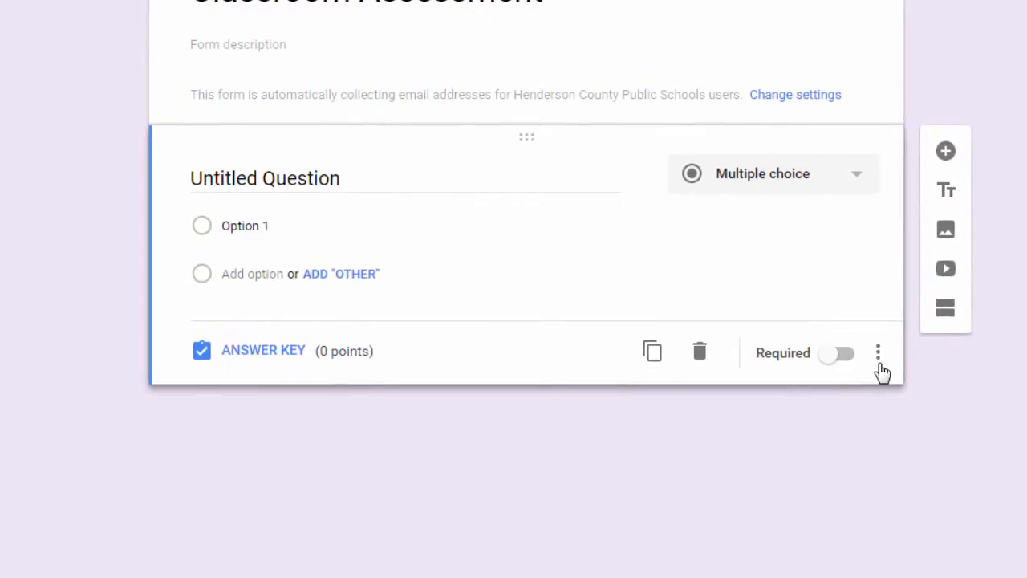
{"action": "left_click", "coordinate": [878, 356]}
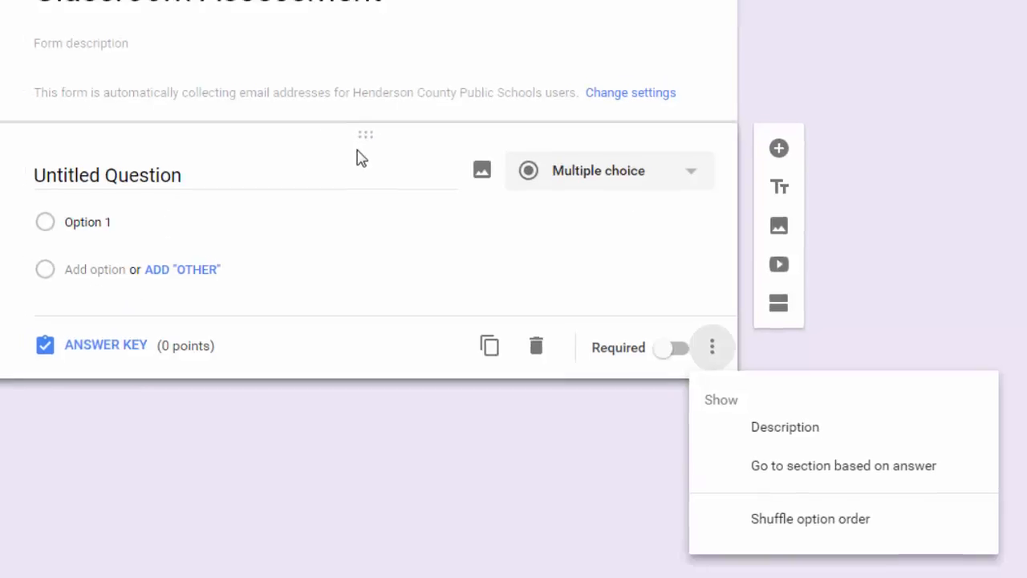
{"action": "left_click", "coordinate": [370, 204]}
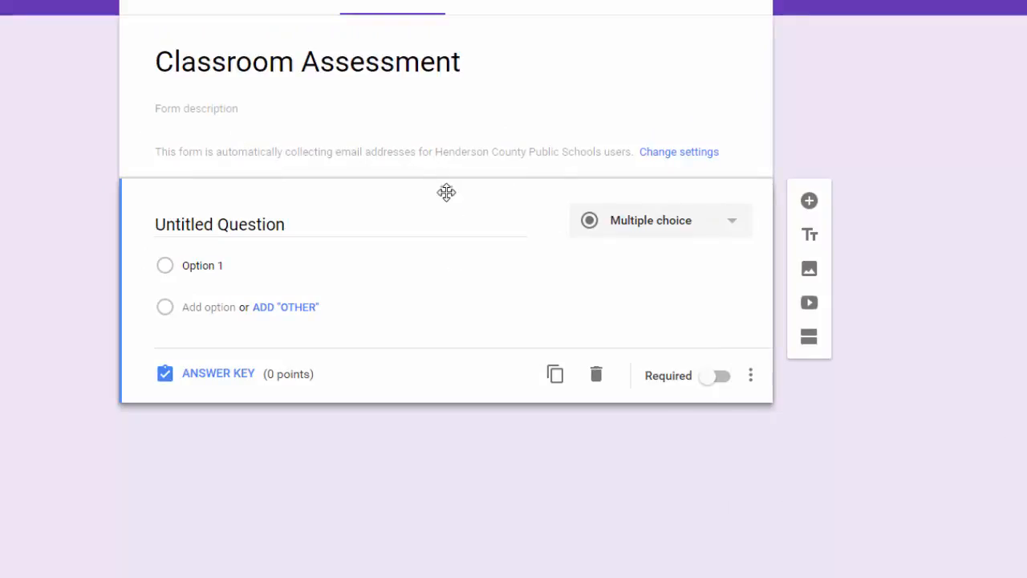
{"action": "mouse_move", "coordinate": [447, 191]}
{"action": "left_mouse_down"}
{"action": "mouse_move", "coordinate": [452, 152]}
{"action": "mouse_move", "coordinate": [450, 190]}
{"action": "left_mouse_up"}
{"action": "mouse_move", "coordinate": [537, 236]}
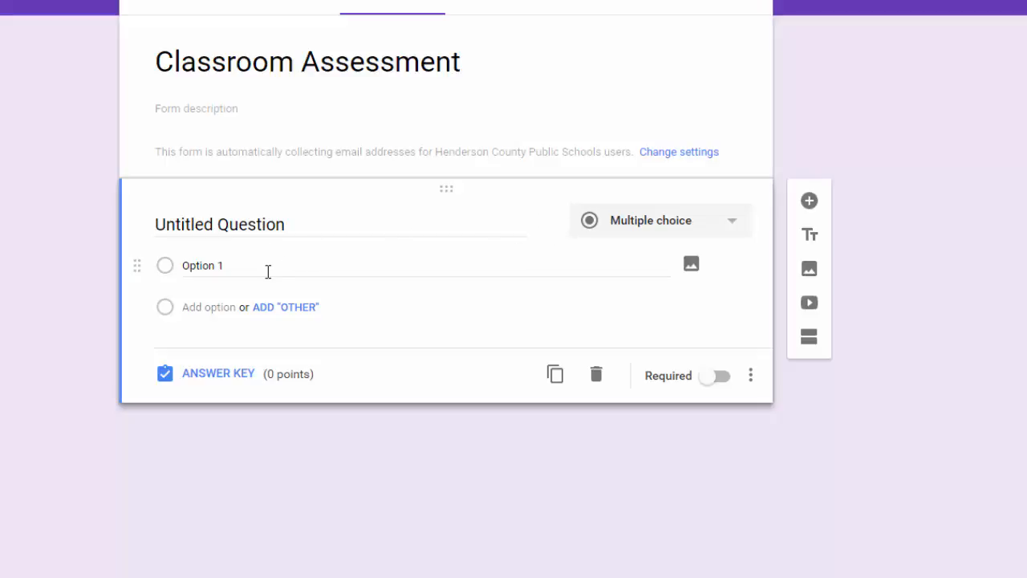
Make the question a required short answer titled 'Who is your favorite character?'.
{"action": "left_click", "coordinate": [681, 232]}
{"action": "left_click", "coordinate": [690, 138]}
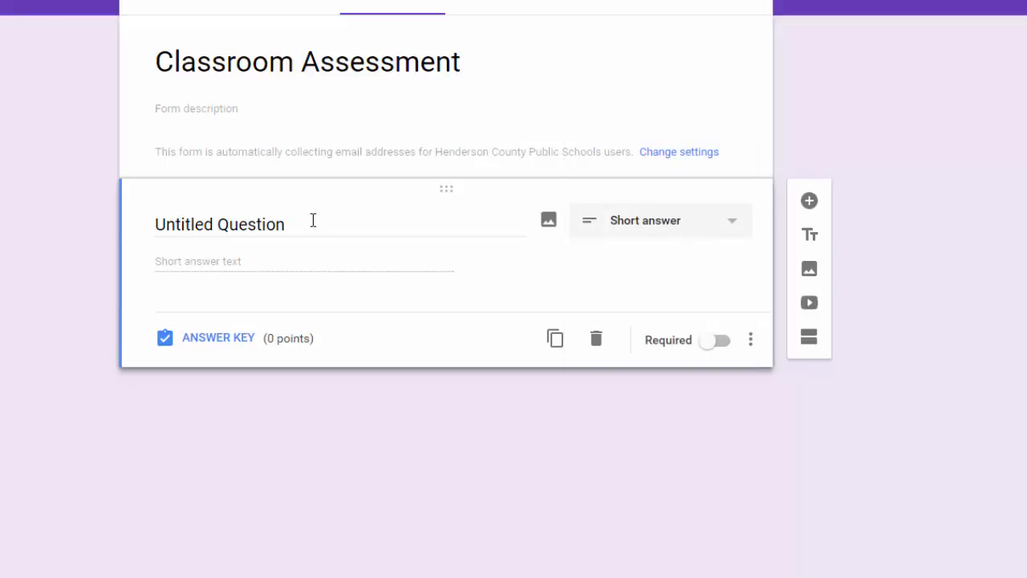
{"action": "left_click", "coordinate": [312, 221]}
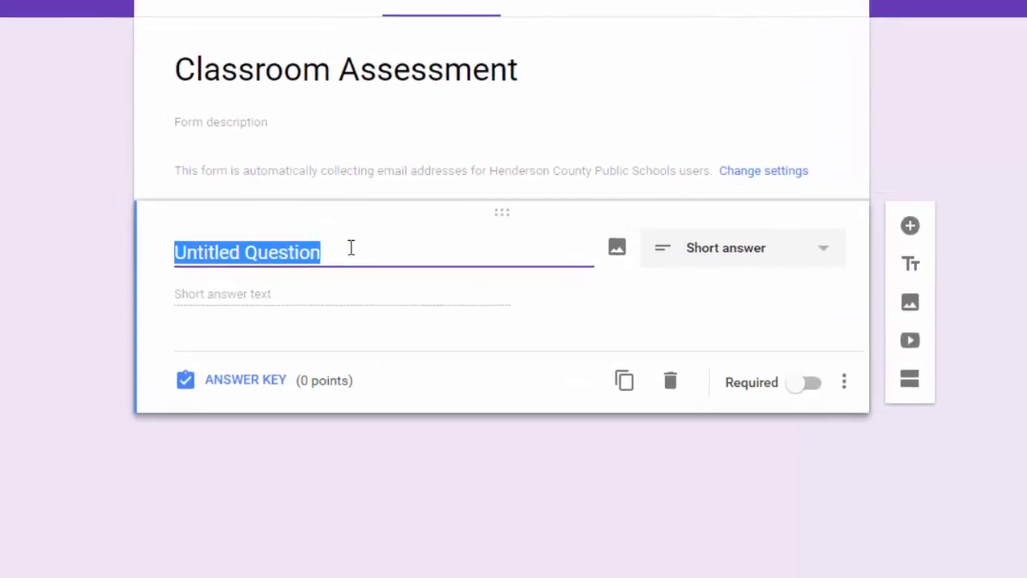
{"action": "type", "text": "Who "}
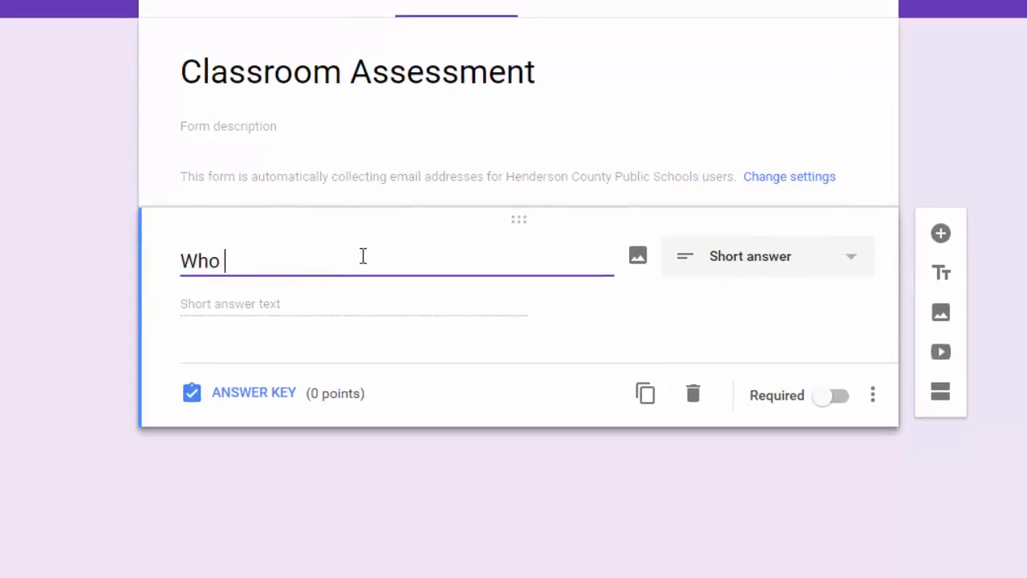
{"action": "type", "text": "is your favori"}
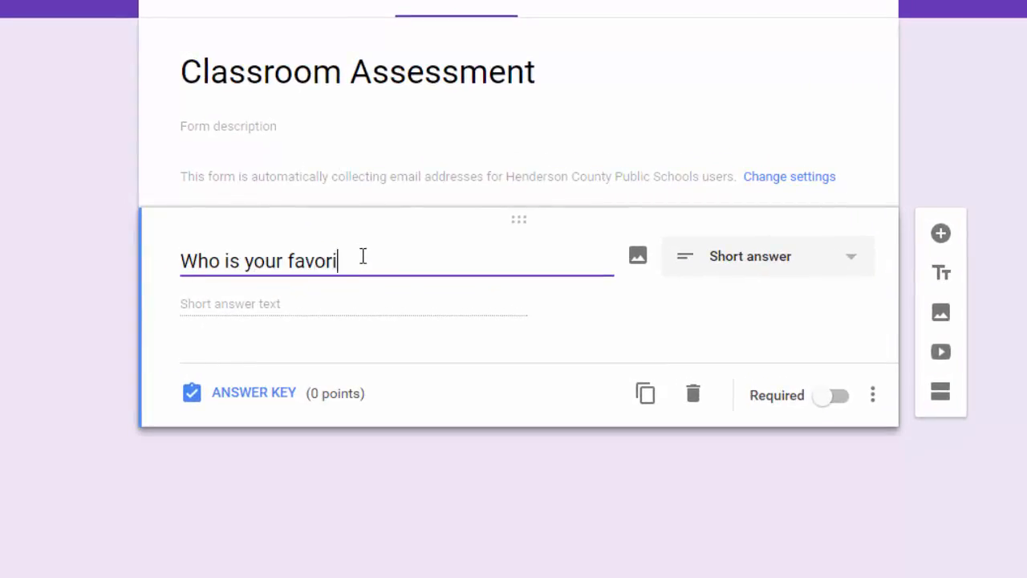
{"action": "type", "text": "te character"}
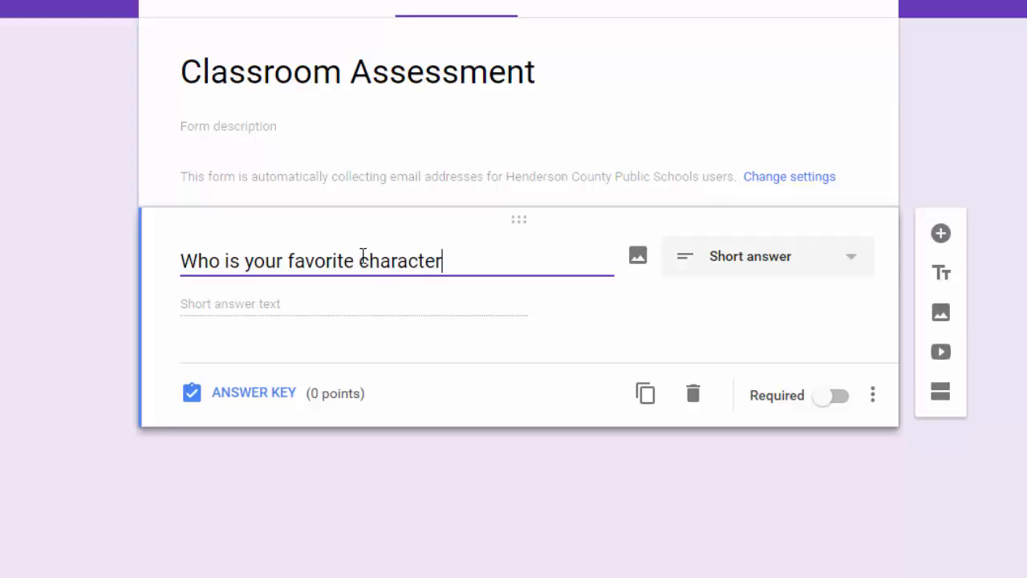
{"action": "type", "text": "?"}
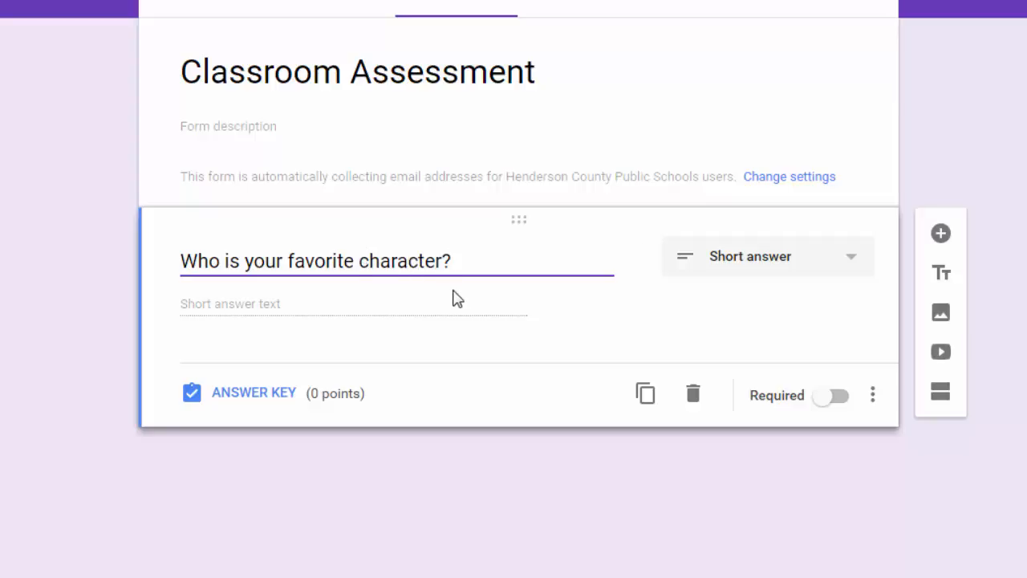
{"action": "left_click", "coordinate": [828, 401]}
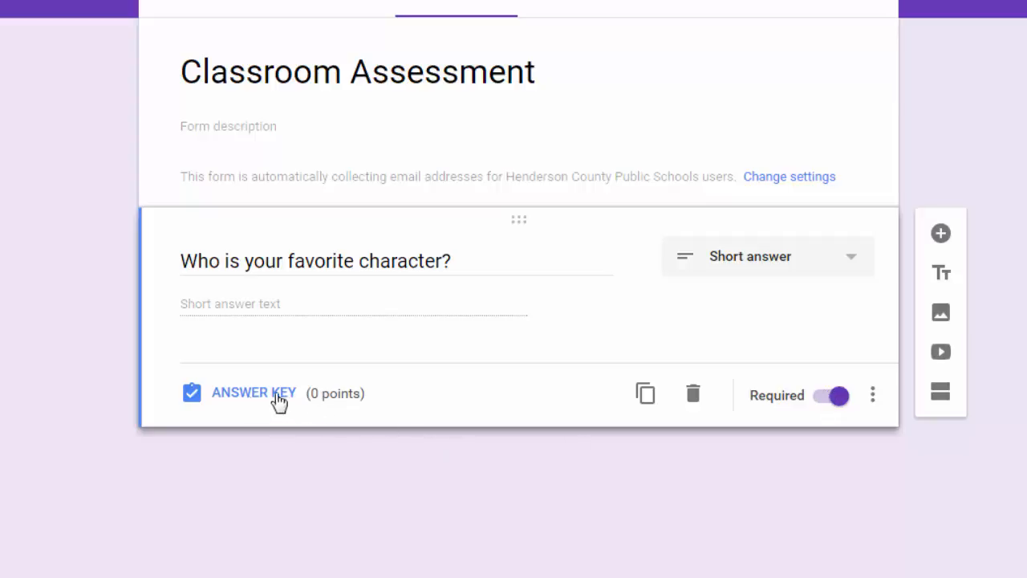
Set the favorite-character question's answer key to 2 points, cancelling the answer feedback.
{"action": "left_click", "coordinate": [250, 405]}
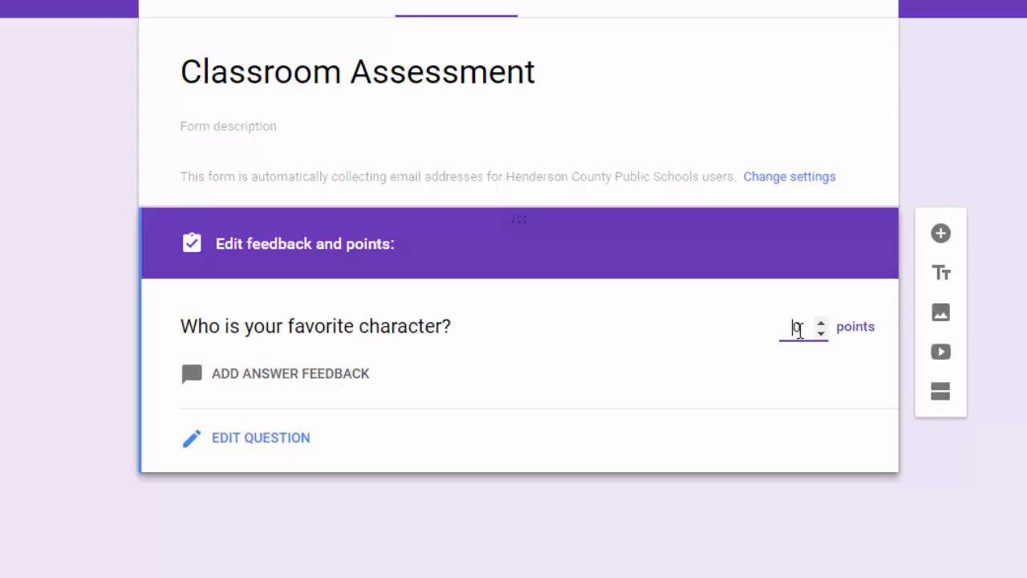
{"action": "left_click", "coordinate": [822, 323]}
{"action": "left_click", "coordinate": [821, 323]}
{"action": "left_click", "coordinate": [322, 383]}
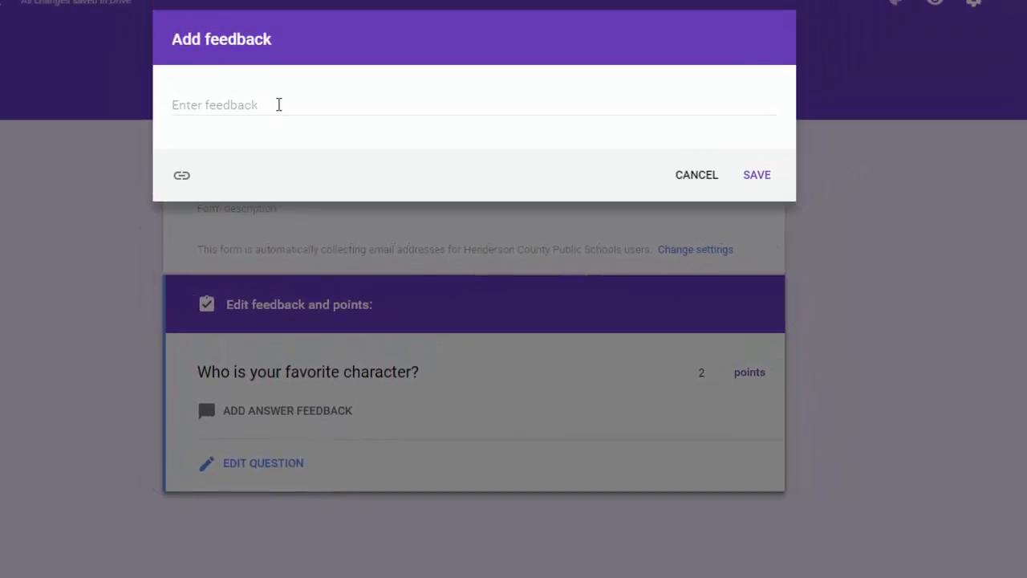
{"action": "left_click", "coordinate": [259, 106]}
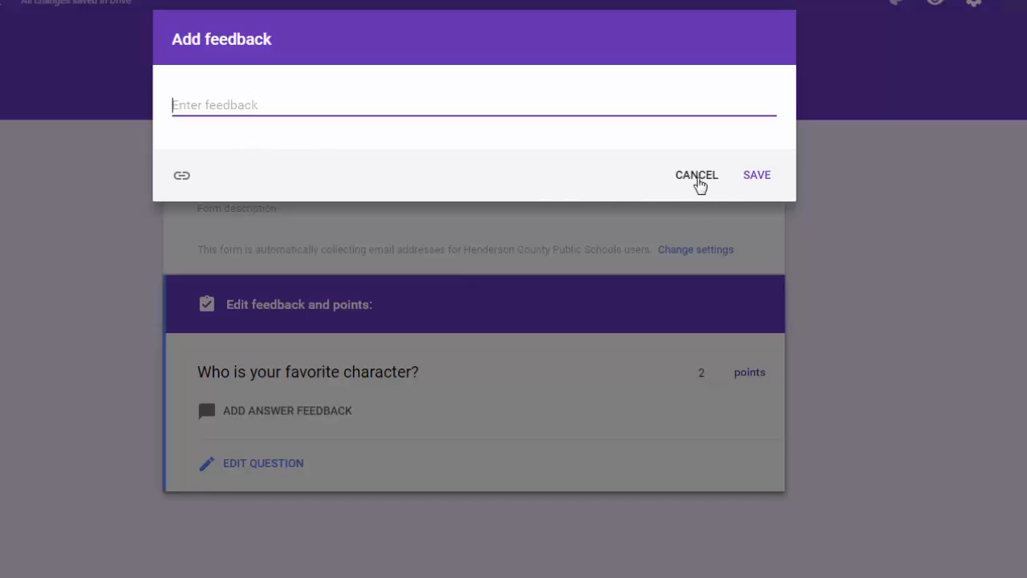
{"action": "left_click", "coordinate": [697, 176]}
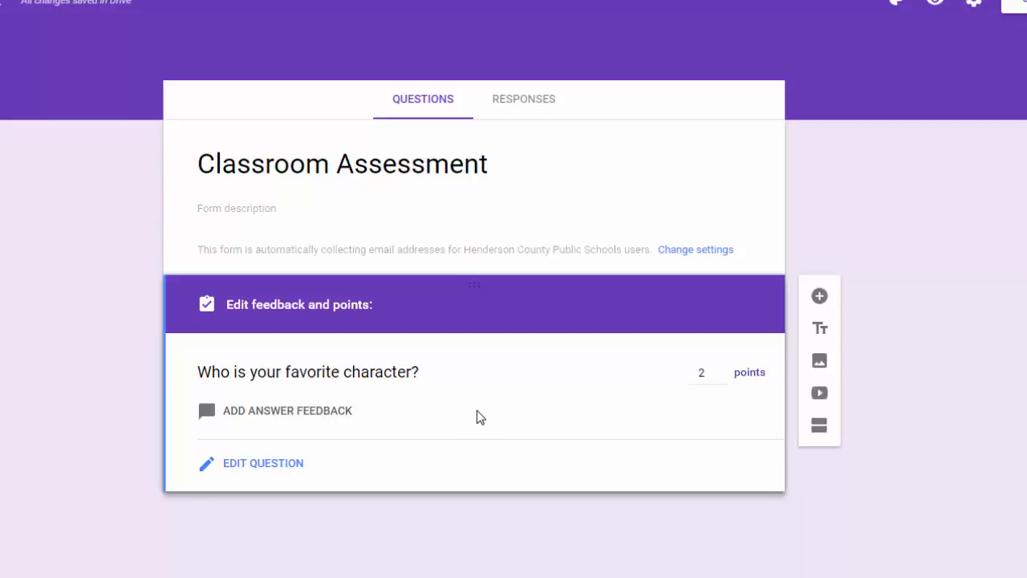
{"action": "left_click", "coordinate": [275, 472]}
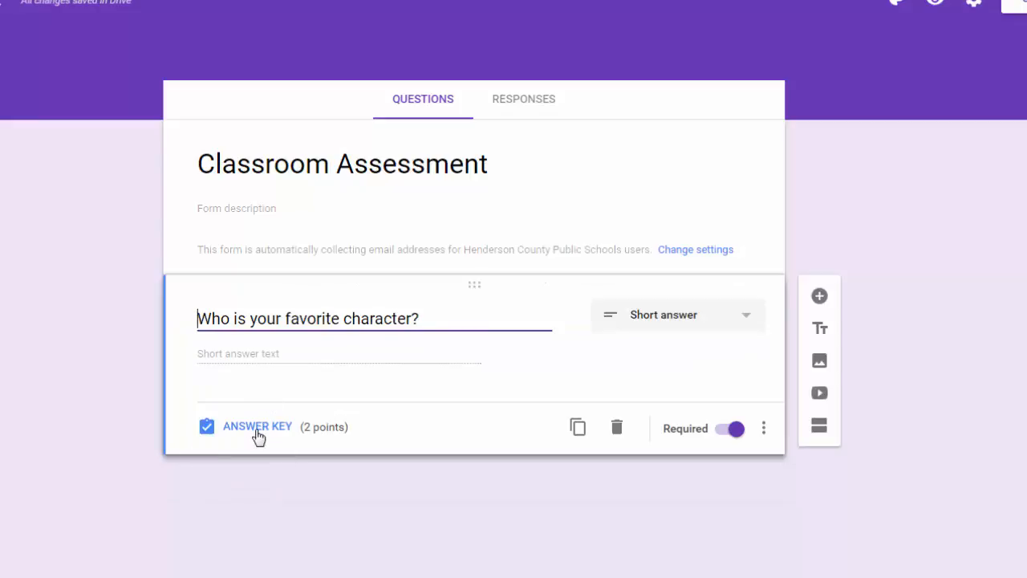
{"action": "left_click", "coordinate": [258, 434]}
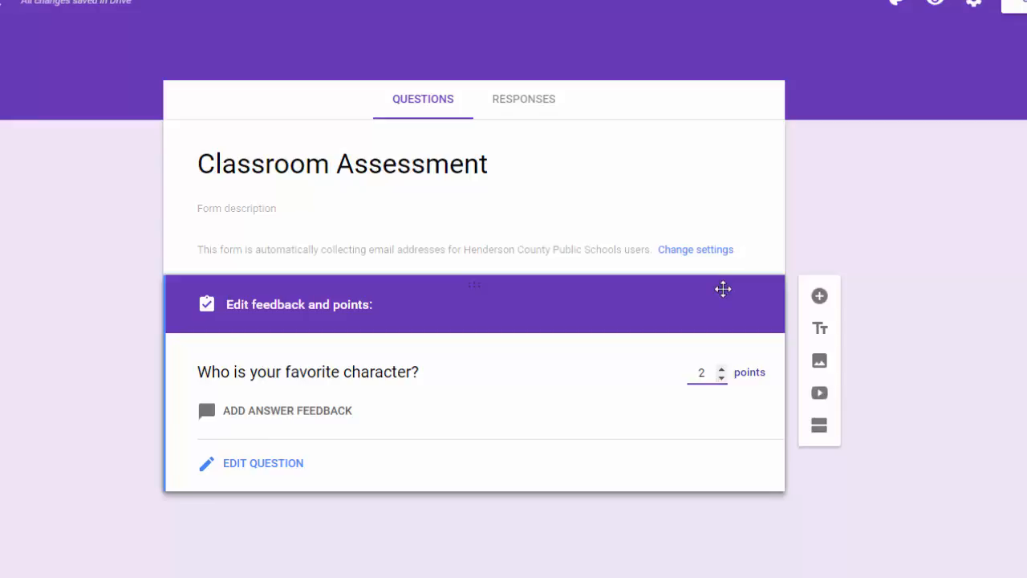
{"action": "left_click", "coordinate": [268, 471]}
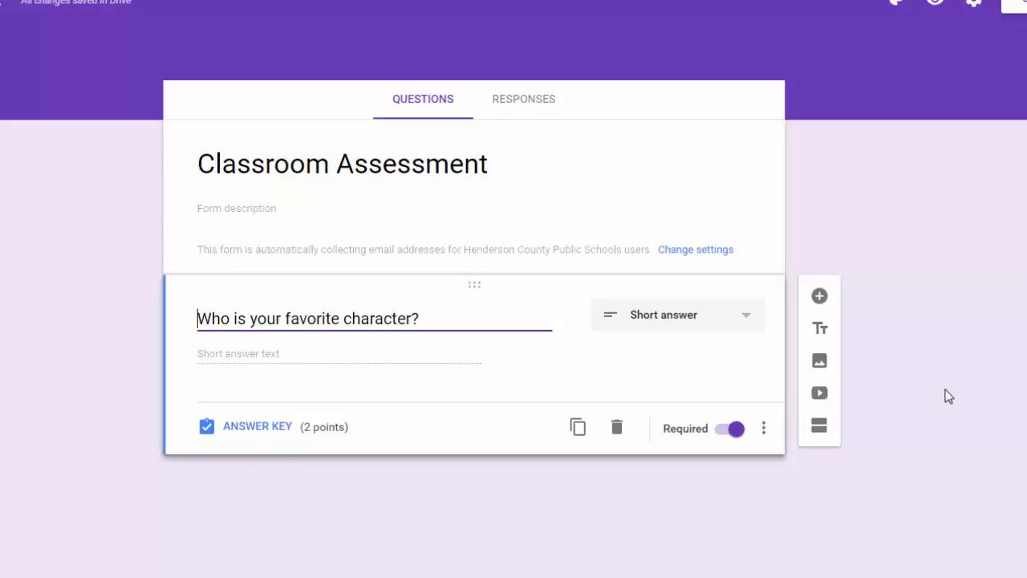
Add a paragraph question titled 'Why did you like this character?'.
{"action": "left_click", "coordinate": [820, 300]}
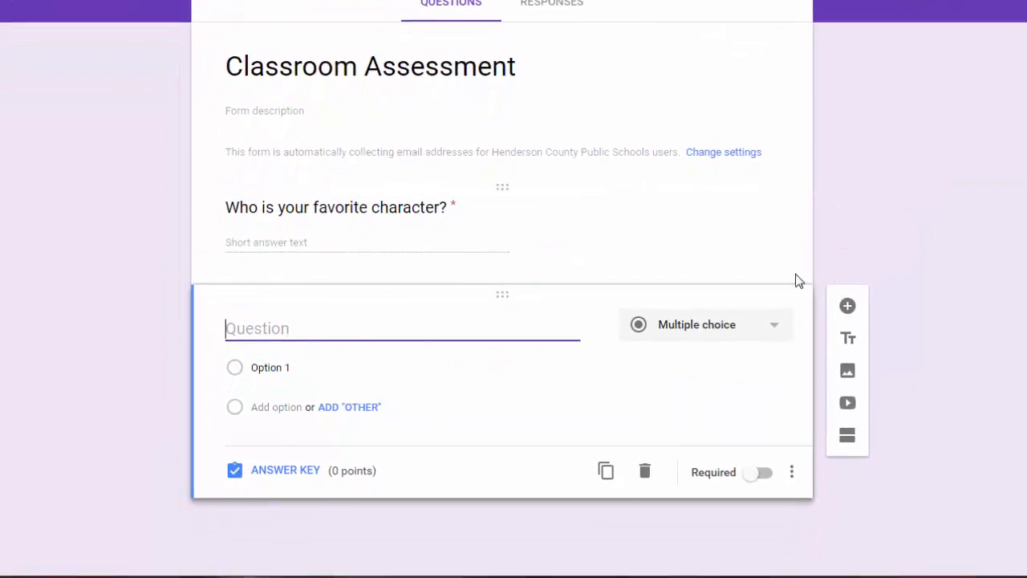
{"action": "left_click", "coordinate": [785, 322]}
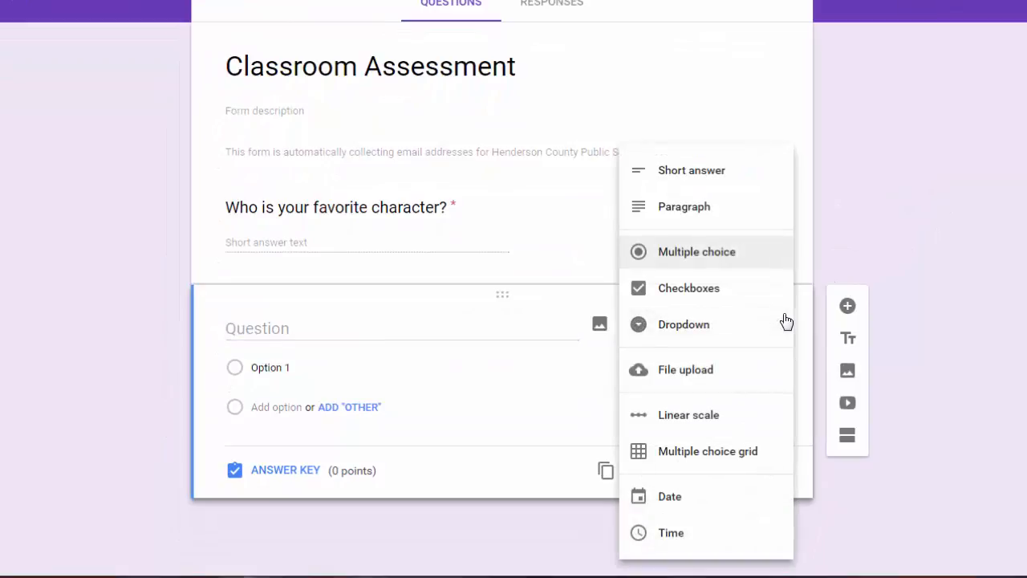
{"action": "left_click", "coordinate": [706, 212]}
{"action": "left_click", "coordinate": [281, 329]}
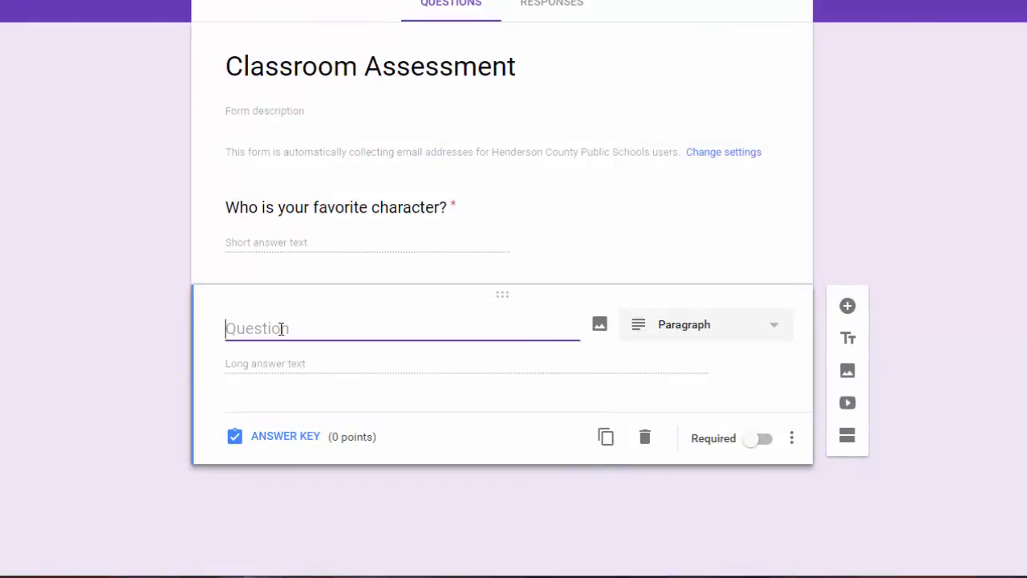
{"action": "type", "text": "Why did you "}
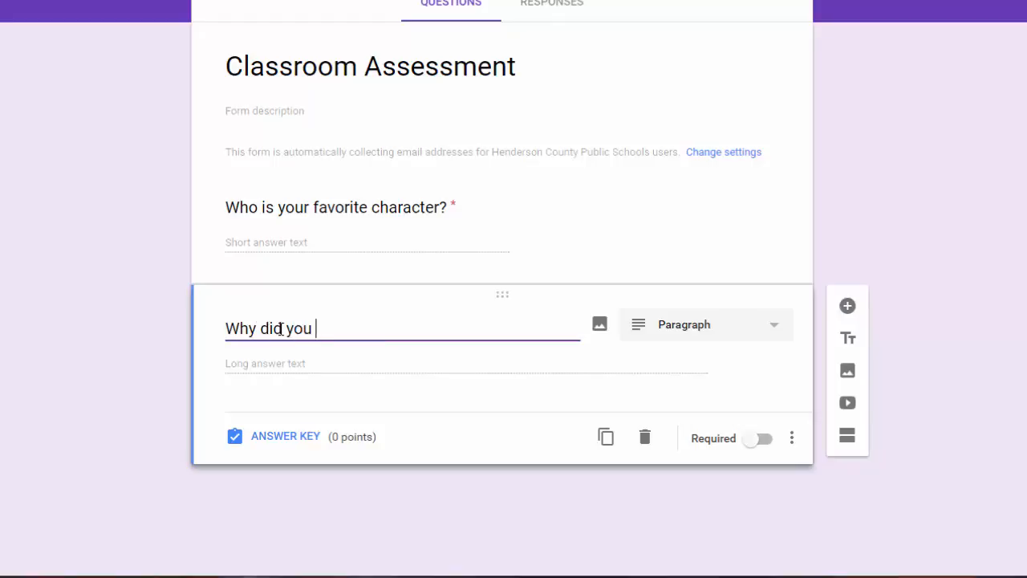
{"action": "type", "text": "like this ch"}
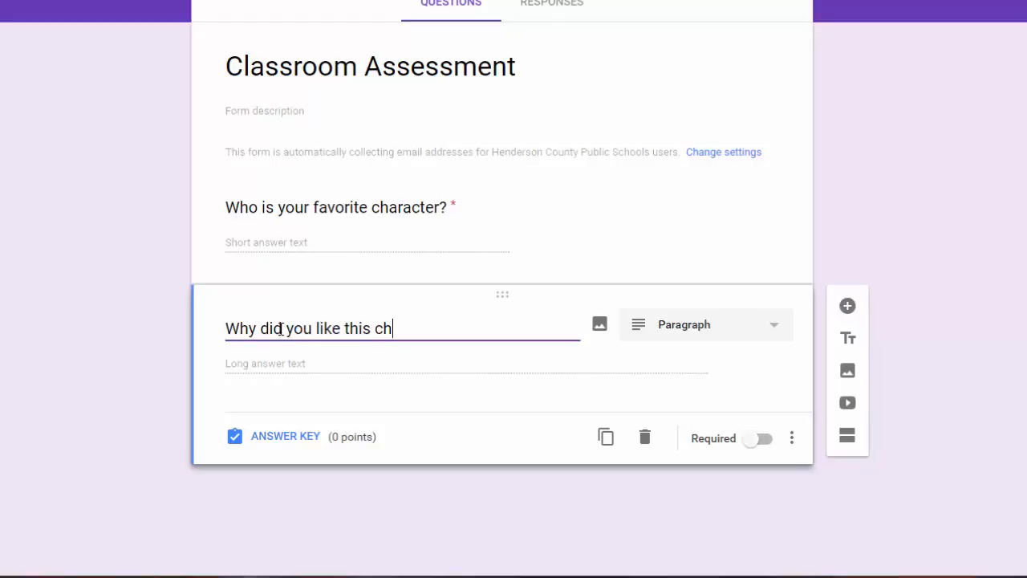
{"action": "type", "text": "aracter?"}
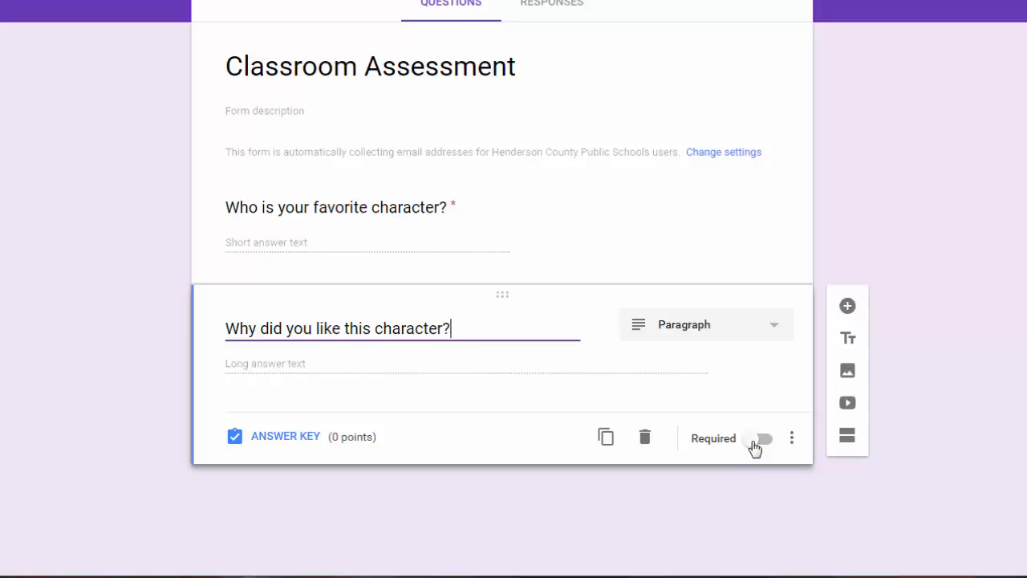
Give the paragraph question 5 points in its answer key.
{"action": "left_click", "coordinate": [288, 437]}
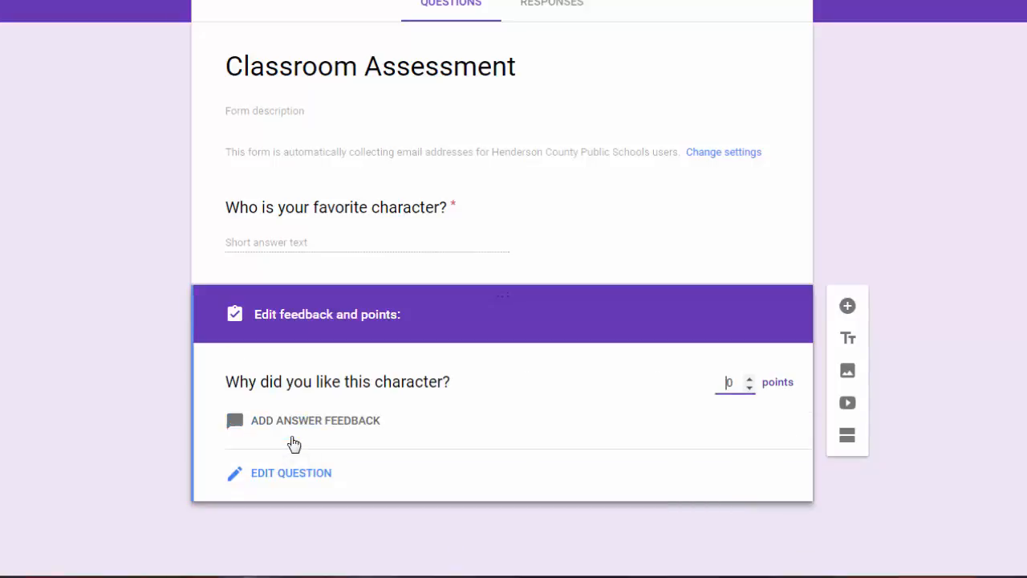
{"action": "left_click", "coordinate": [749, 379]}
{"action": "left_click", "coordinate": [749, 379]}
{"action": "left_click", "coordinate": [750, 379]}
{"action": "left_click", "coordinate": [750, 379]}
{"action": "left_click", "coordinate": [750, 378]}
{"action": "left_click", "coordinate": [309, 476]}
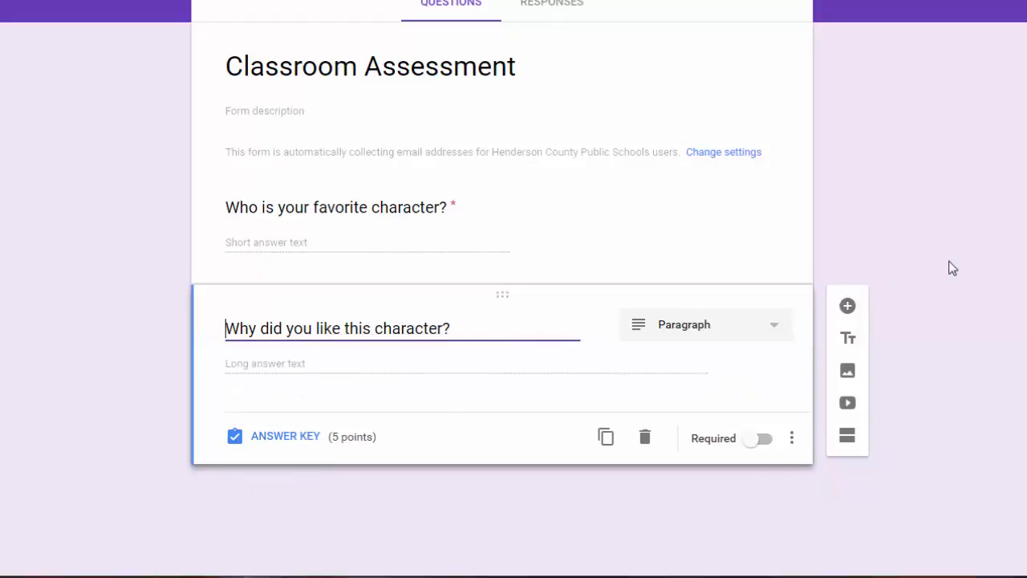
{"action": "left_click", "coordinate": [569, 233]}
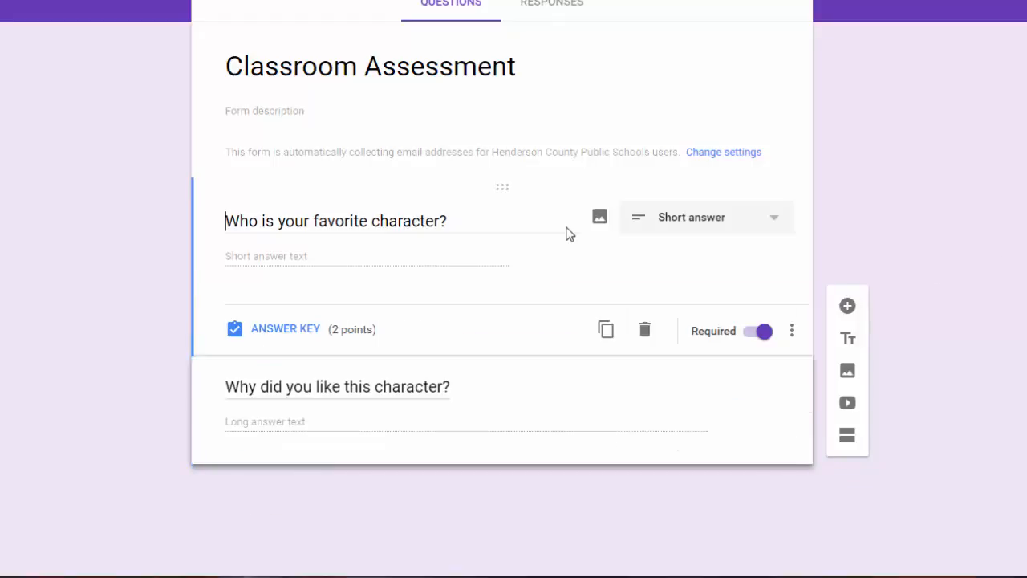
{"action": "left_click", "coordinate": [501, 396]}
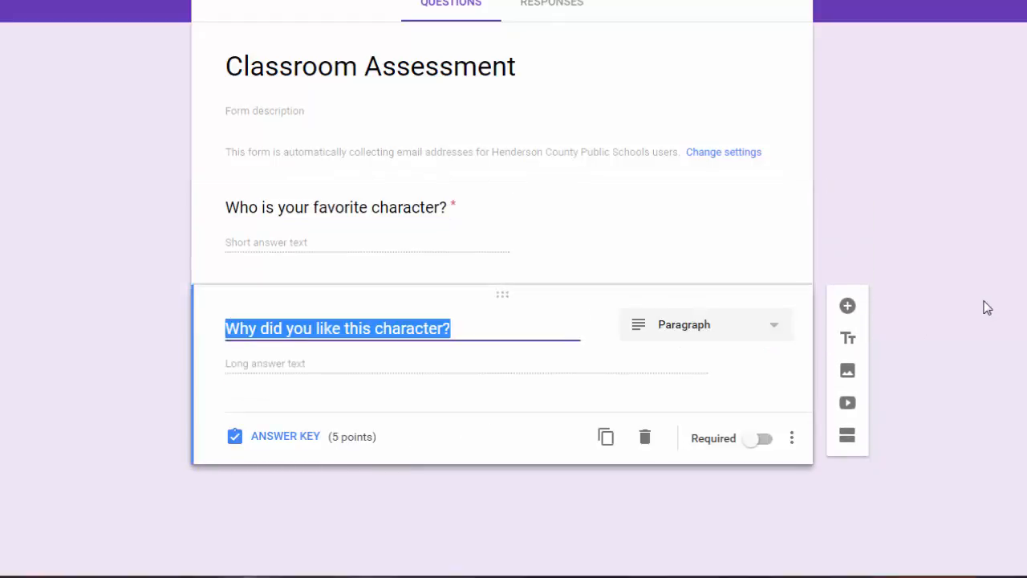
Add the question 'Which word is correct? I _____ pizza.' with choices like, likes, likely.
{"action": "left_click", "coordinate": [847, 308]}
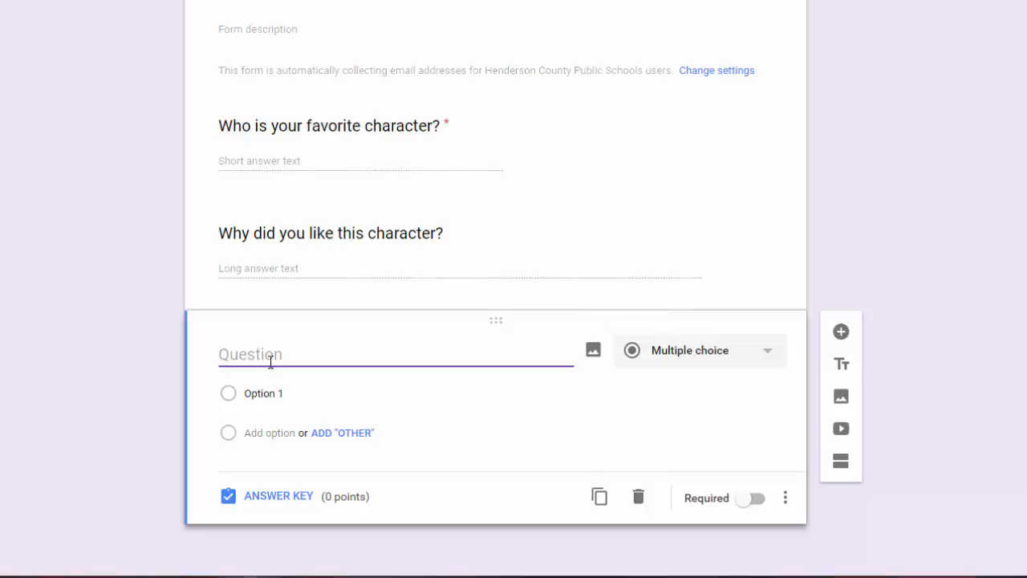
{"action": "type", "text": "Whi"}
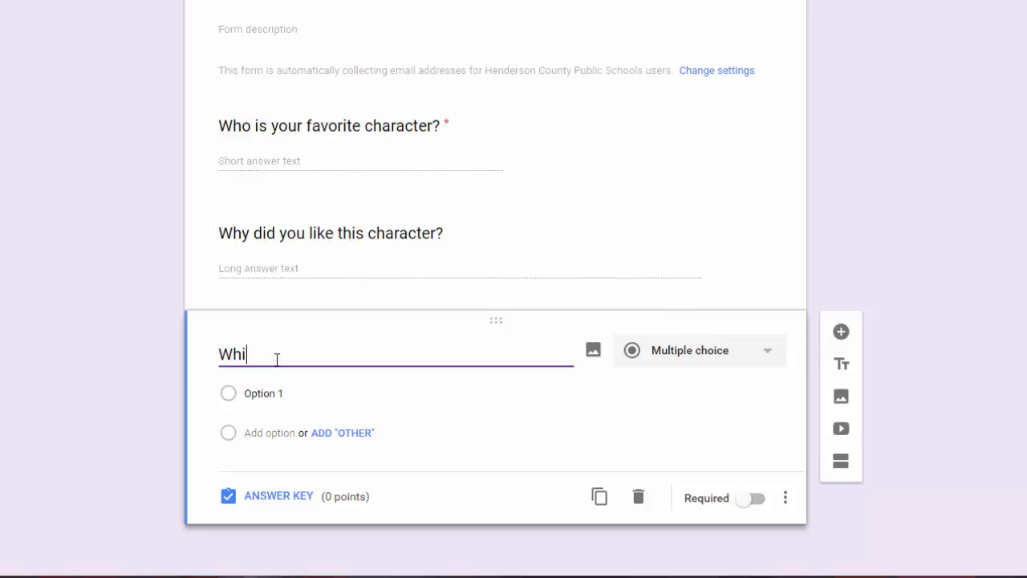
{"action": "type", "text": "ch word is correct? "}
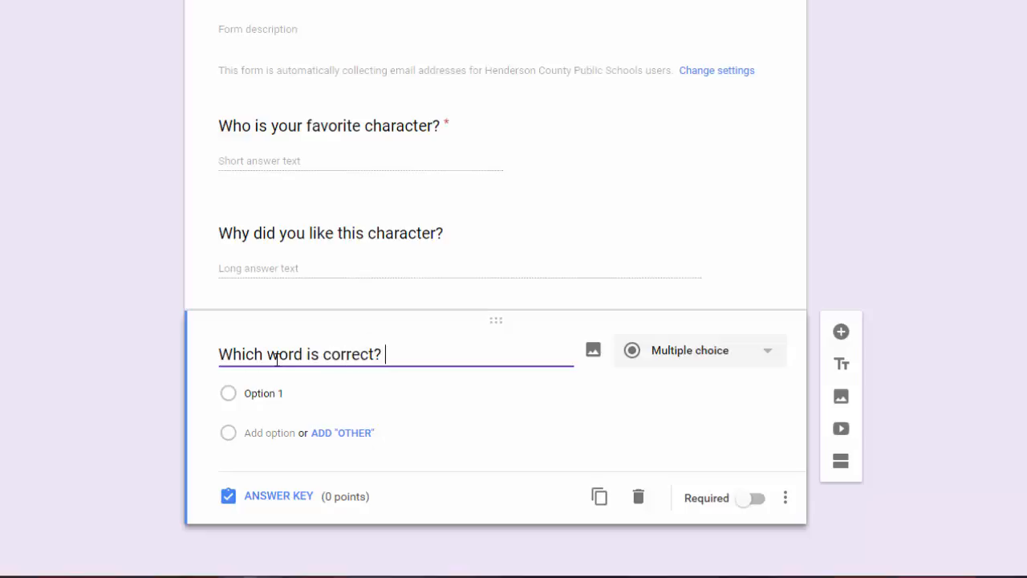
{"action": "type", "text": "I _____ pizza."}
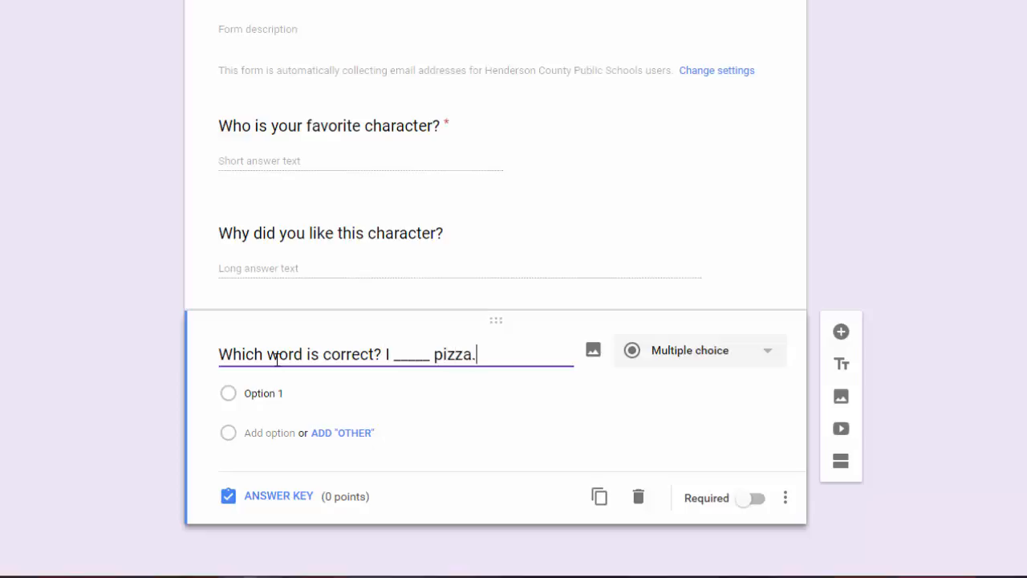
{"action": "left_click", "coordinate": [257, 393]}
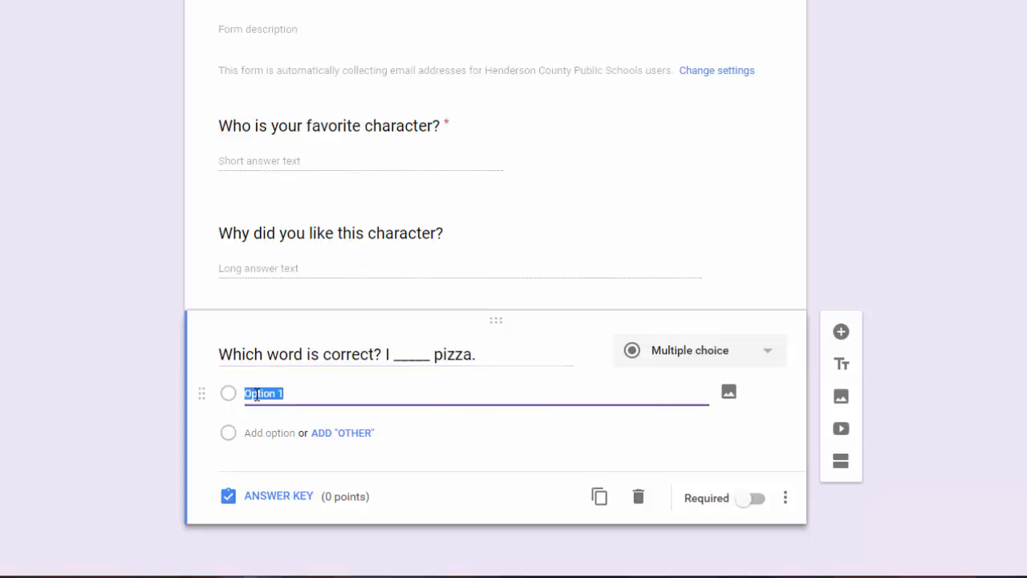
{"action": "type", "text": "like"}
{"action": "key", "text": "Return"}
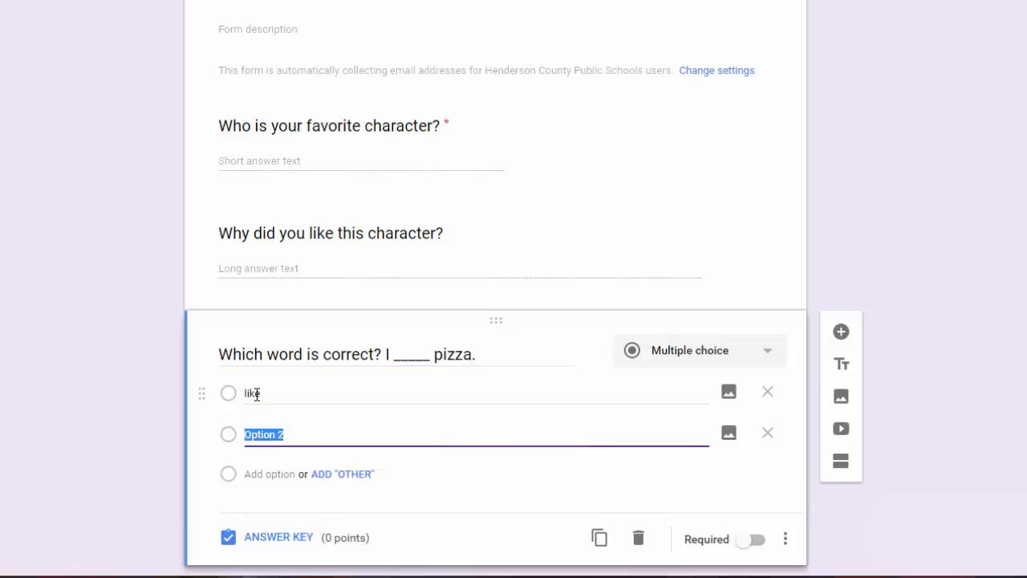
{"action": "type", "text": "likes"}
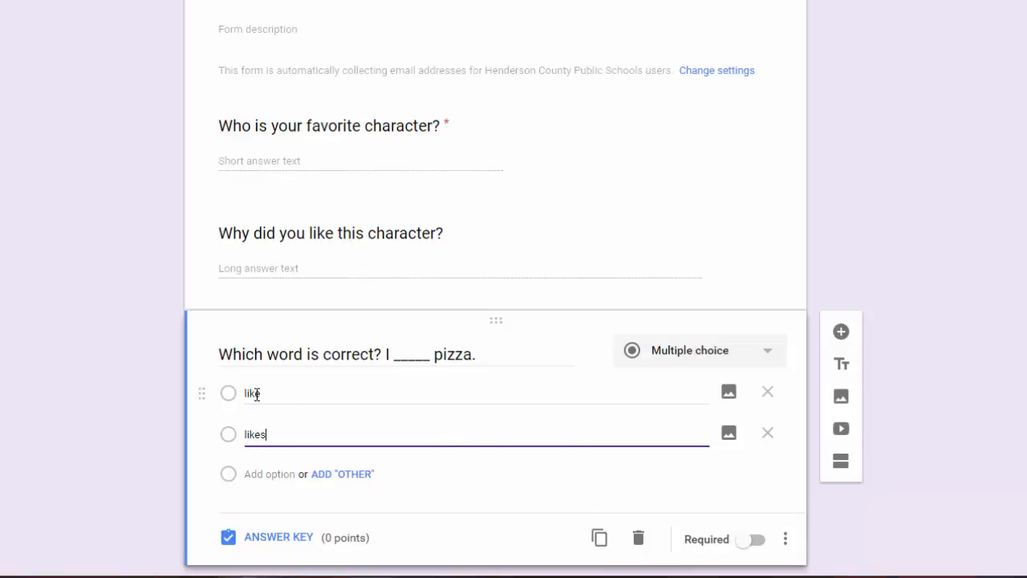
{"action": "key", "text": "Return"}
{"action": "type", "text": "likely"}
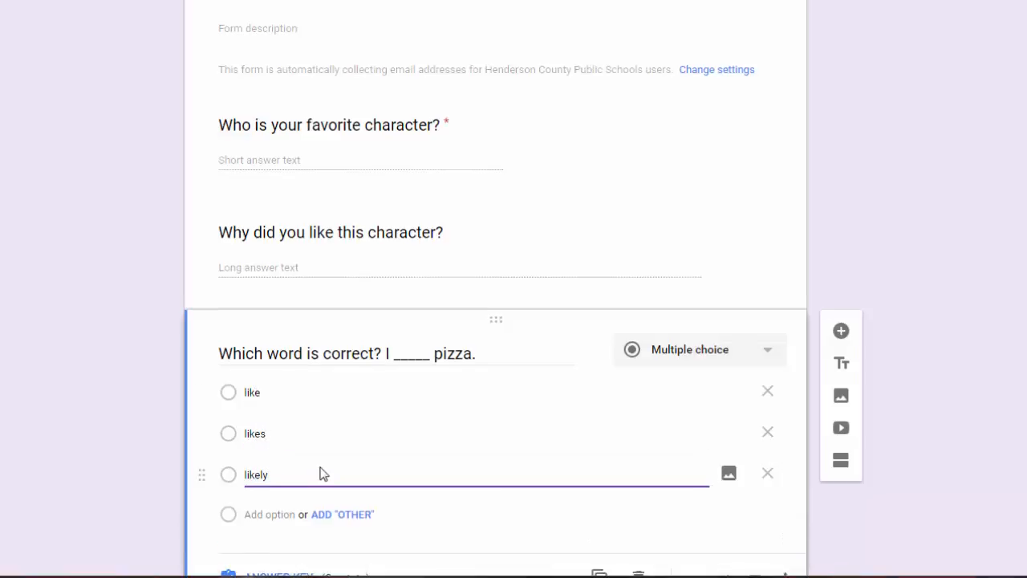
Turn on Shuffle option order for the pizza question.
{"action": "scroll", "coordinate": [321, 474], "scroll_direction": "down", "scroll_amount": 1}
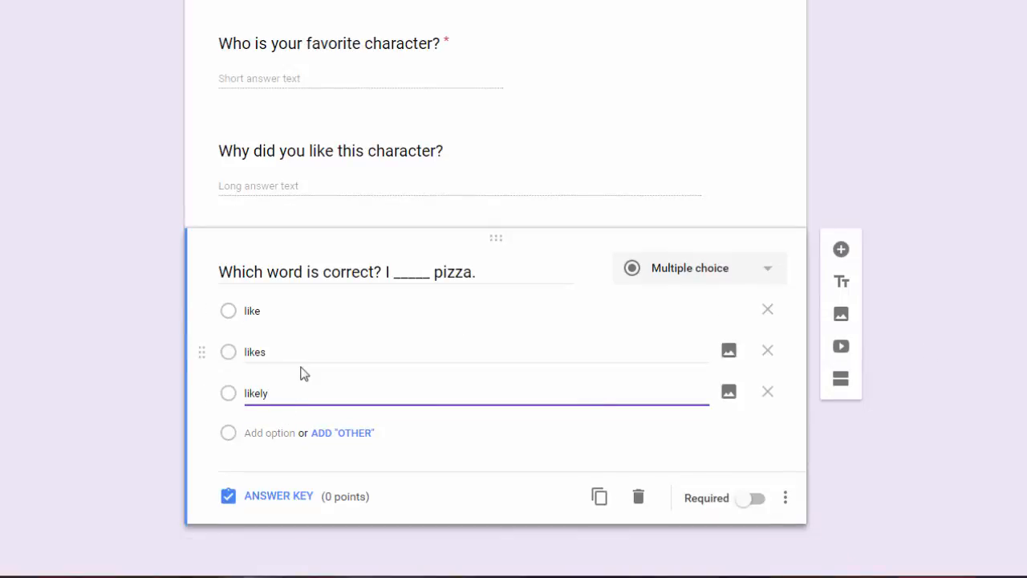
{"action": "left_click", "coordinate": [785, 507]}
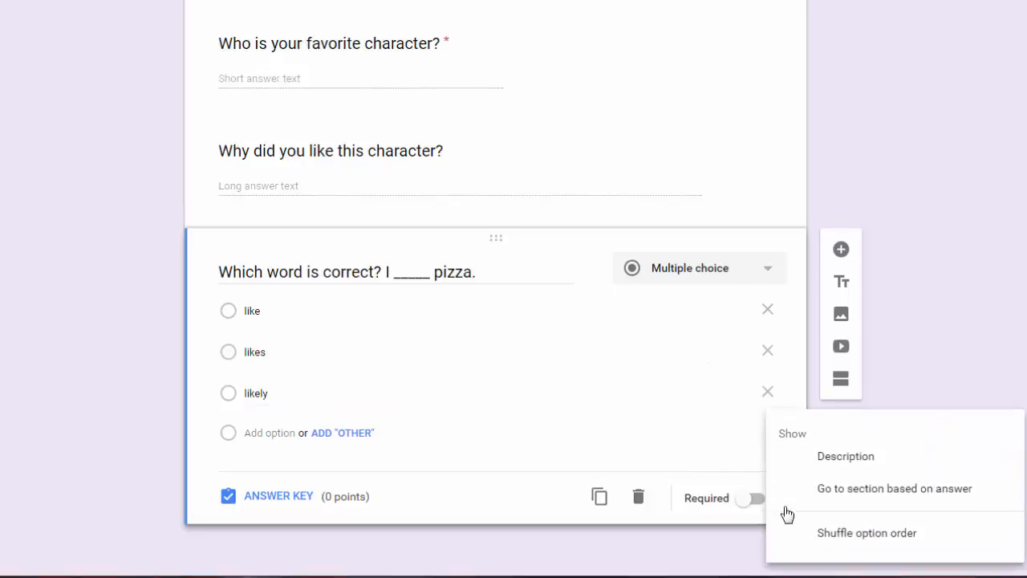
{"action": "left_click", "coordinate": [867, 534]}
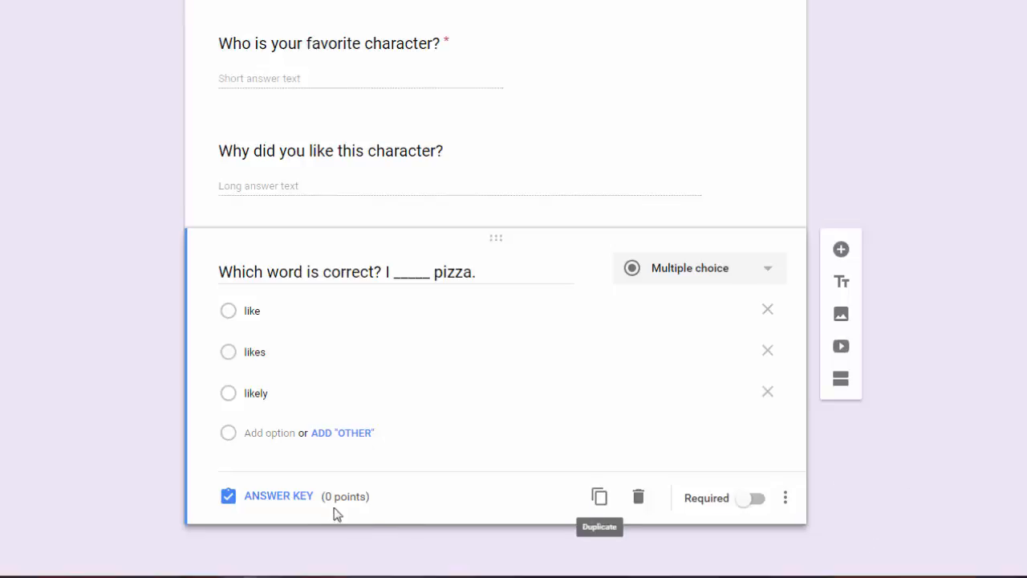
Give the pizza question 2 points and mark 'like' as the correct answer.
{"action": "left_click", "coordinate": [285, 497]}
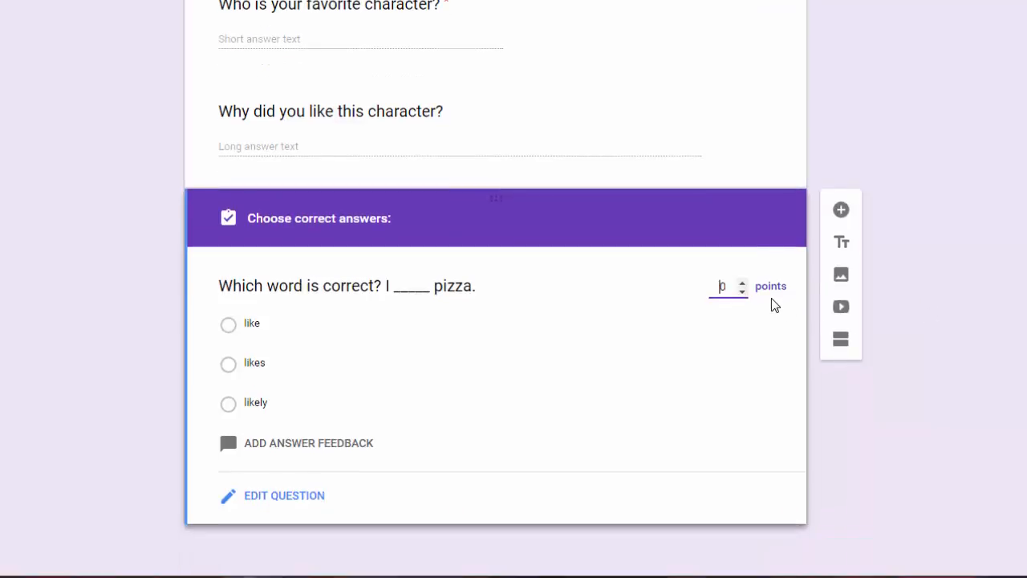
{"action": "left_click", "coordinate": [740, 282]}
{"action": "left_click", "coordinate": [742, 283]}
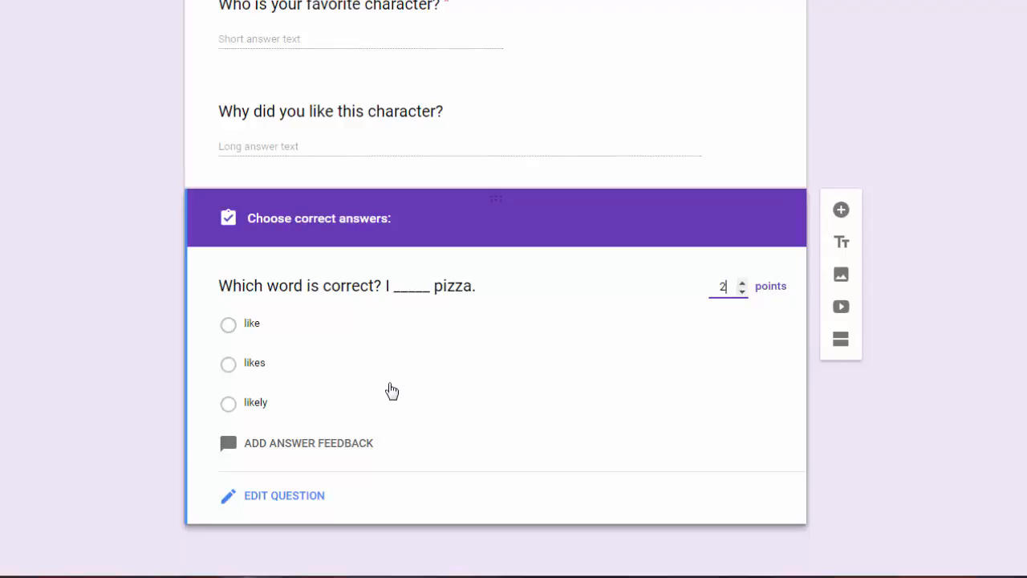
{"action": "left_click", "coordinate": [228, 325]}
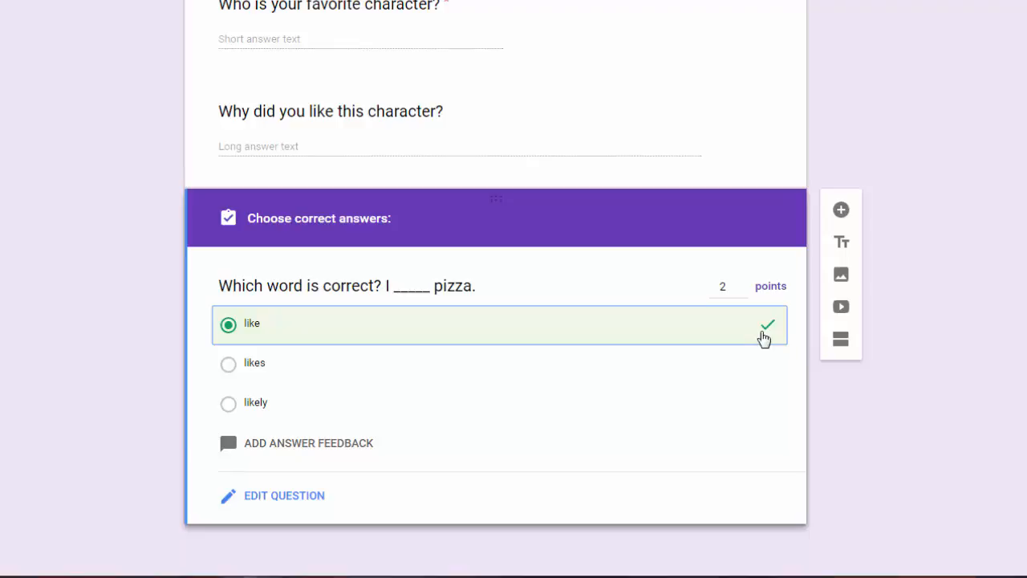
Enter incorrect-answer feedback 'Review the grammar document we covered in class.'.
{"action": "left_click", "coordinate": [310, 448]}
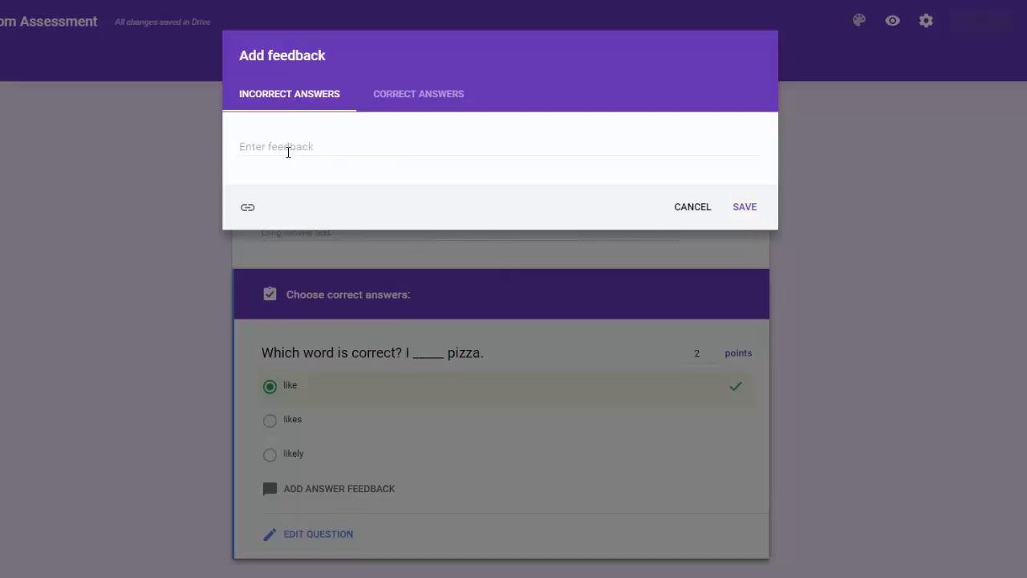
{"action": "left_click", "coordinate": [425, 98]}
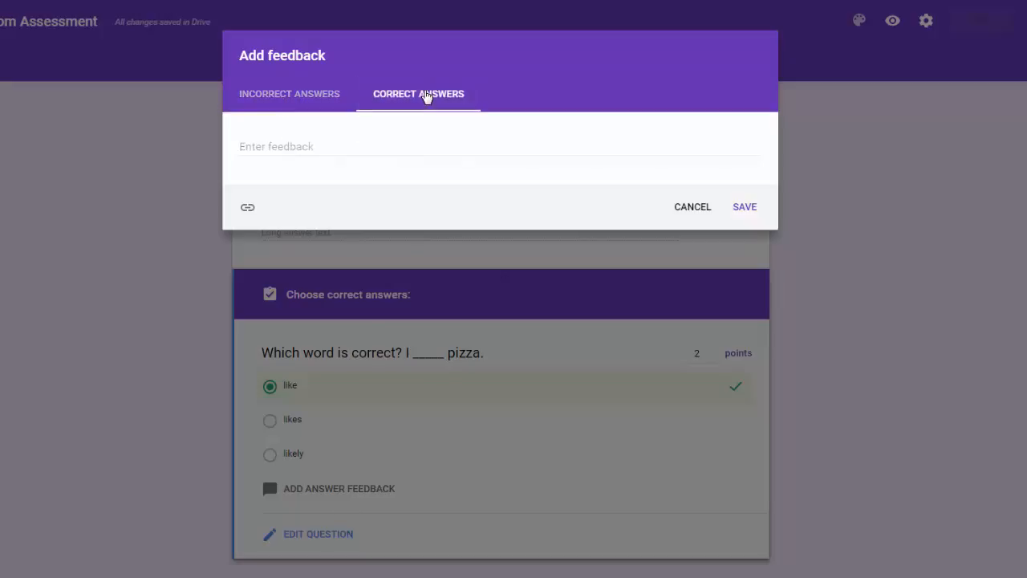
{"action": "left_click", "coordinate": [281, 104]}
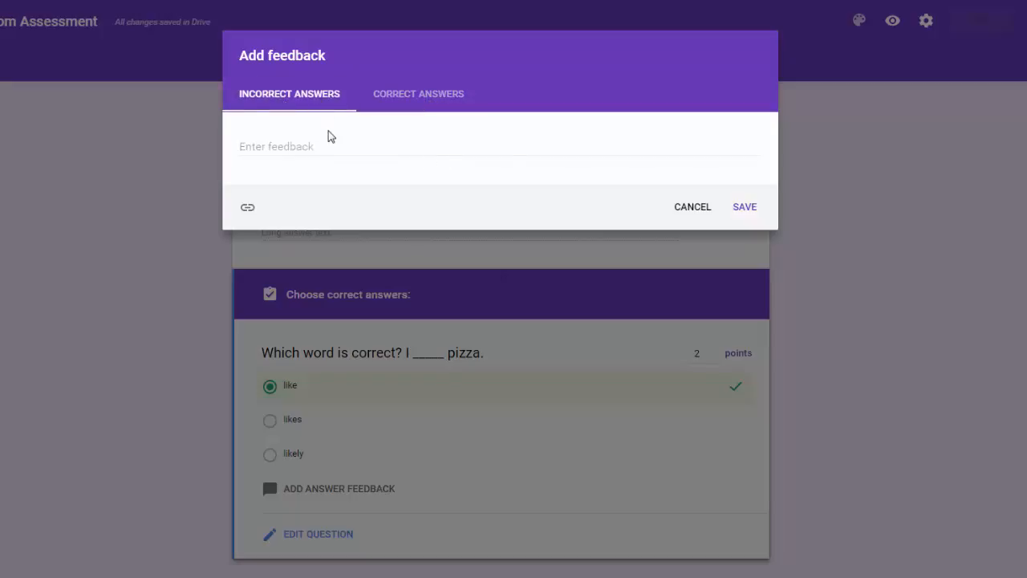
{"action": "left_click", "coordinate": [280, 145]}
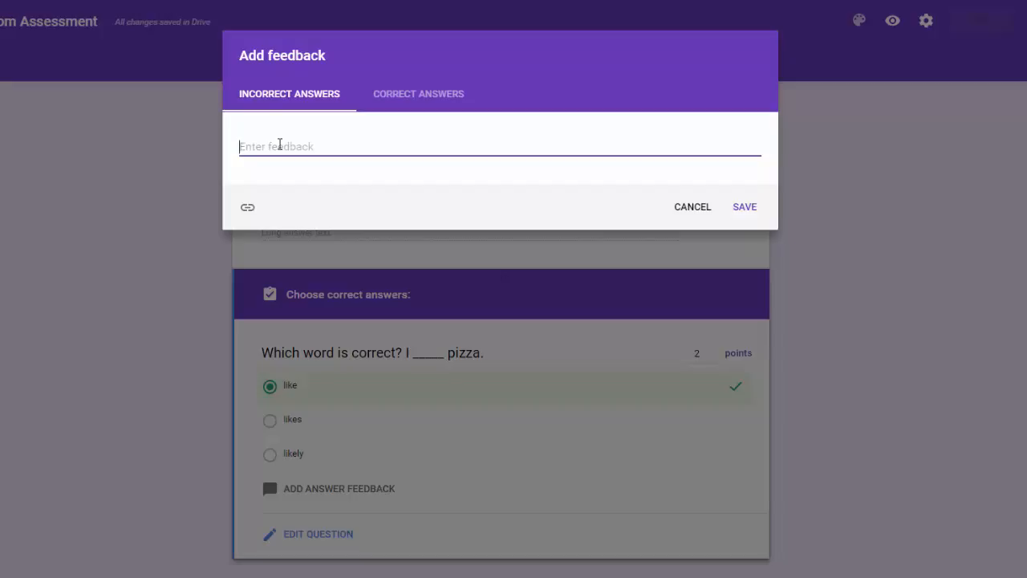
{"action": "type", "text": "Review the grammar"}
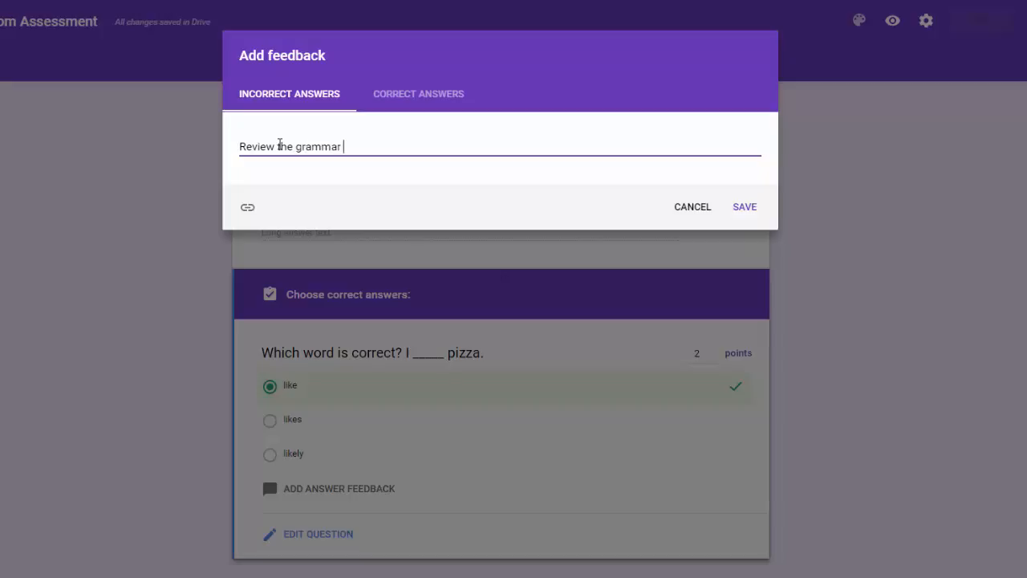
{"action": "type", "text": " fd"}
{"action": "key", "text": "BackSpace"}
{"action": "key", "text": "BackSpace"}
{"action": "type", "text": "document we covered in class."}
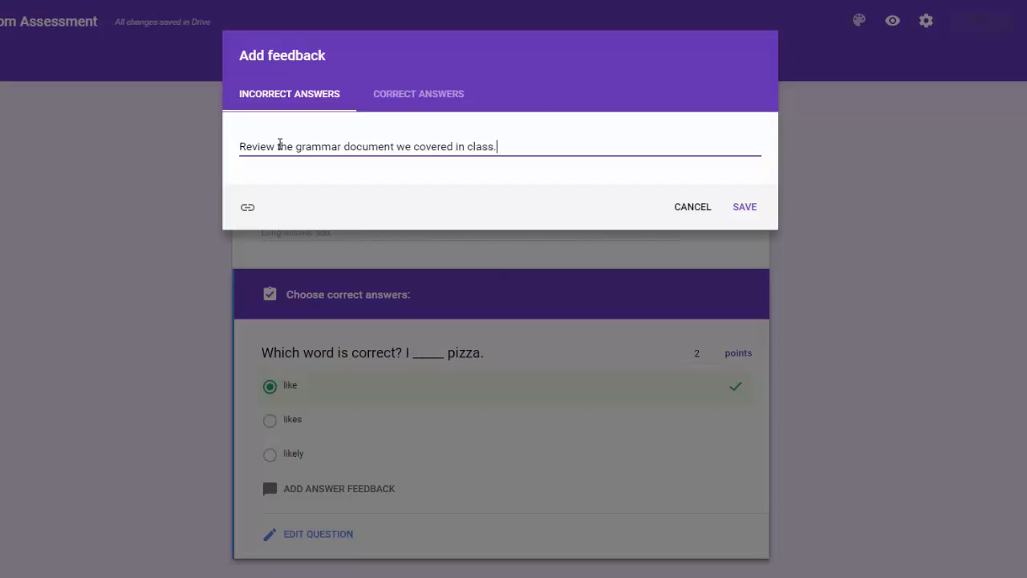
{"action": "left_click", "coordinate": [247, 211]}
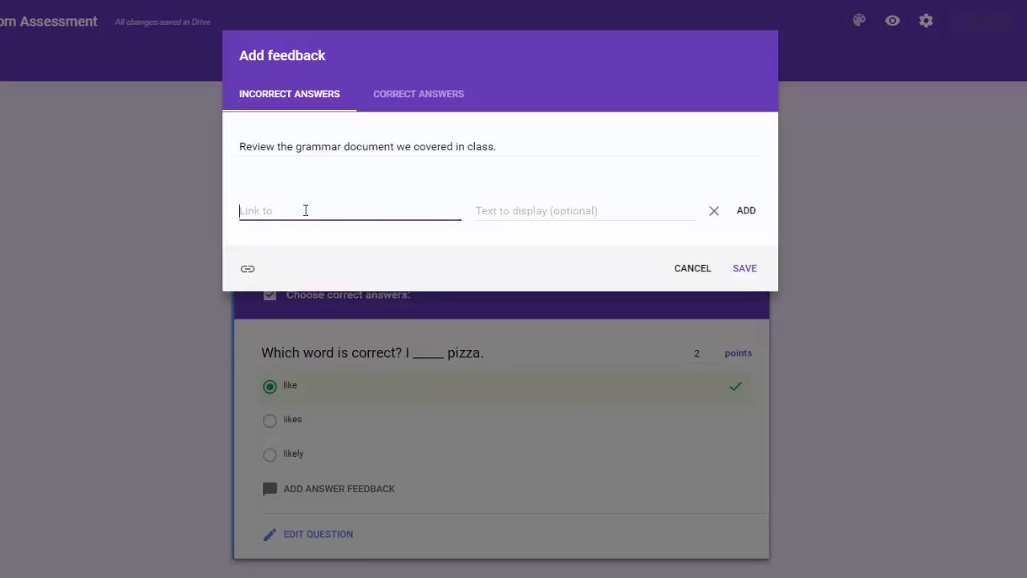
{"action": "type", "text": "www.google.com"}
{"action": "left_click", "coordinate": [530, 211]}
{"action": "type", "text": "Gramma"}
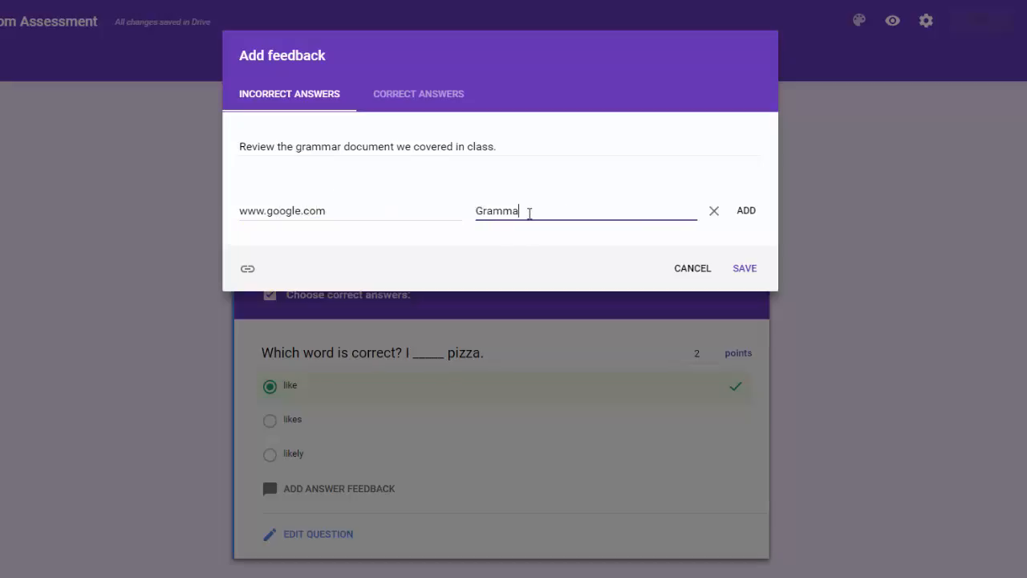
{"action": "type", "text": "r Resourve"}
{"action": "key", "text": "BackSpace"}
{"action": "key", "text": "BackSpace"}
{"action": "type", "text": "ce"}
{"action": "left_click", "coordinate": [746, 213]}
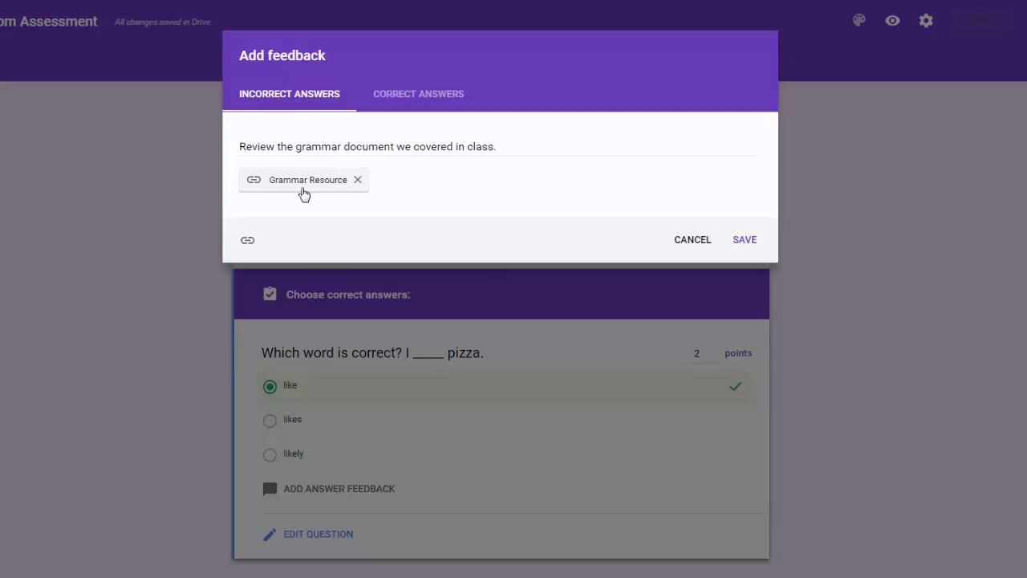
{"action": "left_click", "coordinate": [740, 252]}
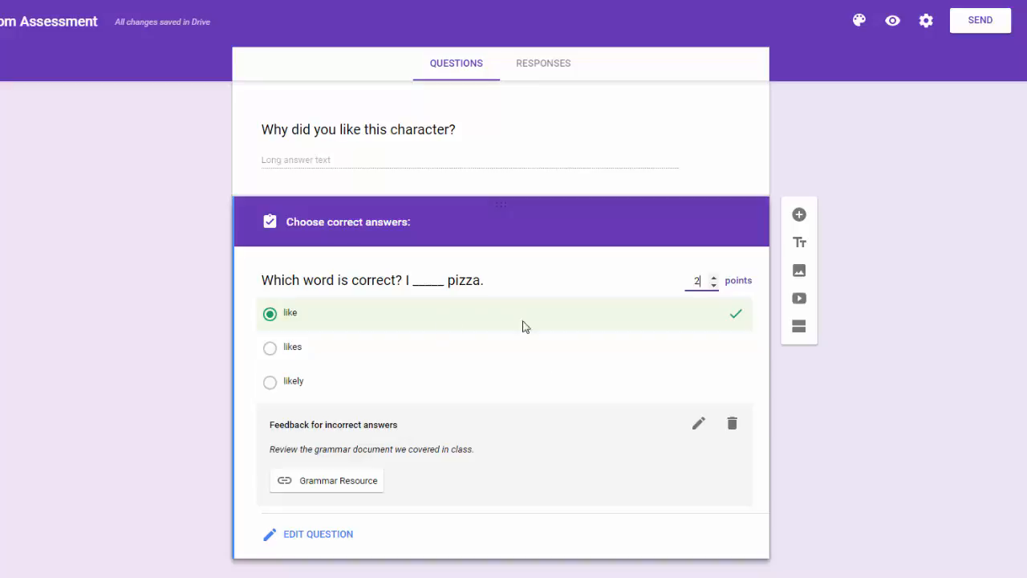
Add a fourth question below the pizza question as a Checkboxes question and start its question text.
{"action": "left_click", "coordinate": [800, 215]}
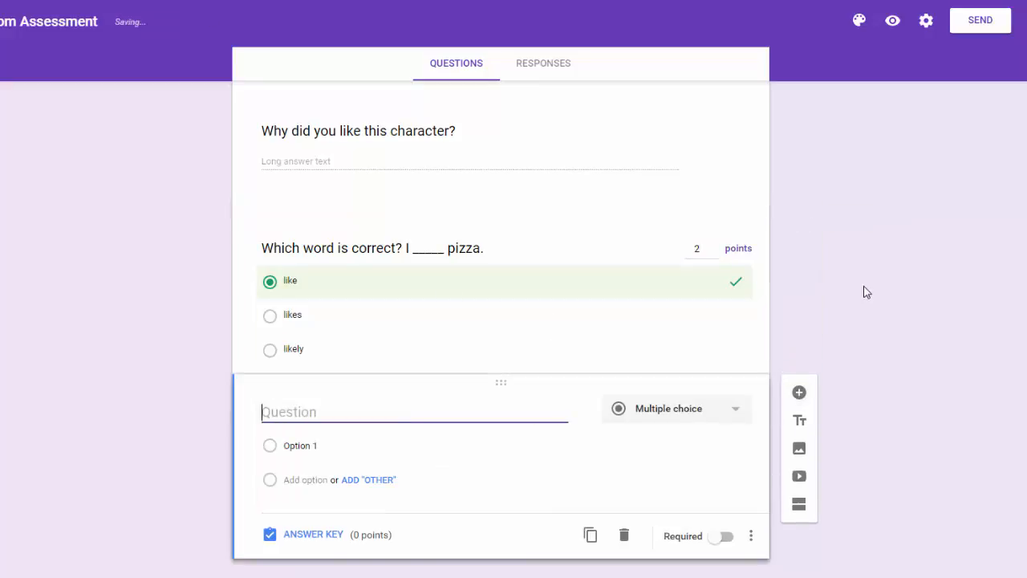
{"action": "left_click", "coordinate": [740, 414]}
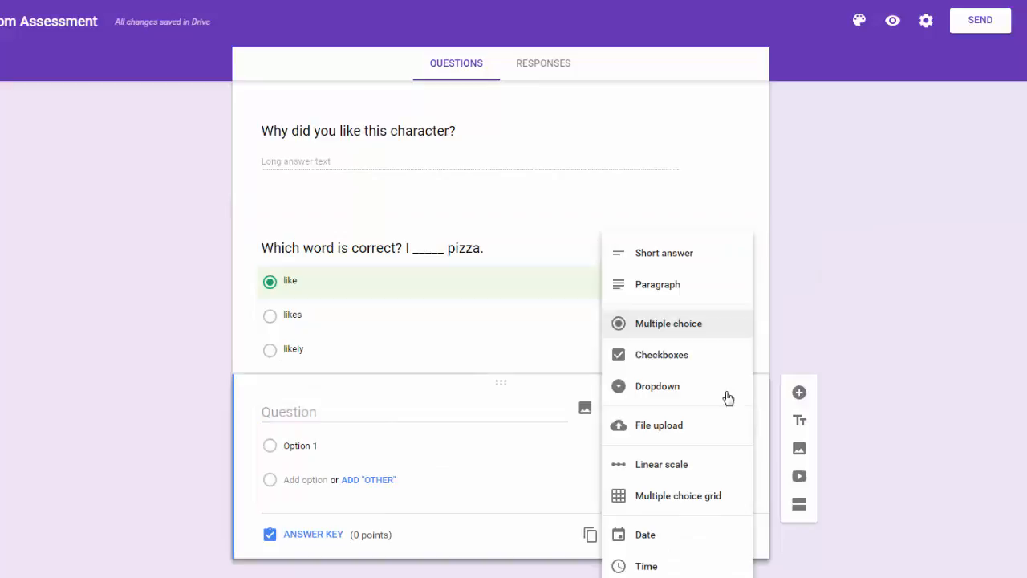
{"action": "left_click", "coordinate": [683, 358]}
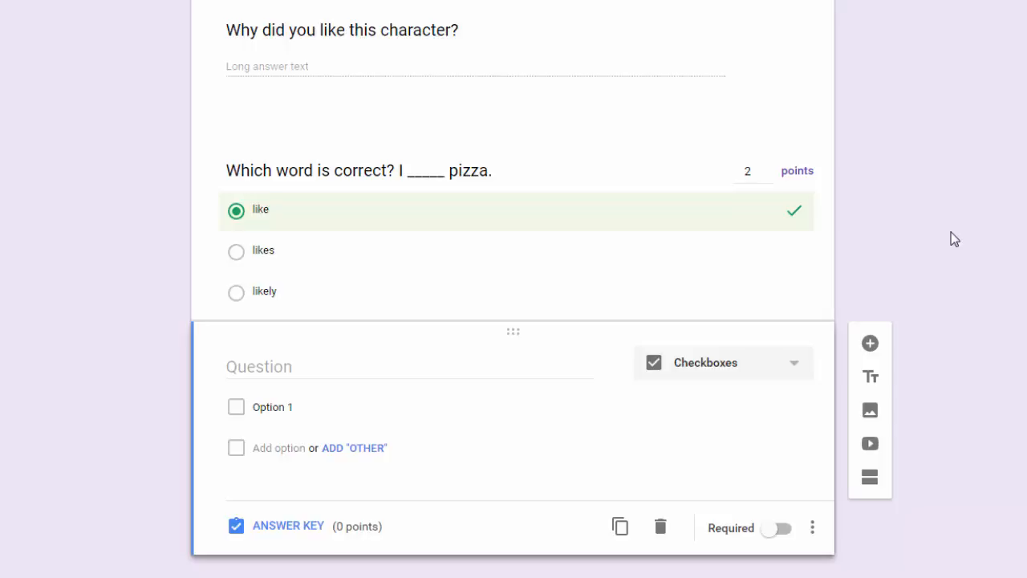
{"action": "left_click", "coordinate": [246, 368]}
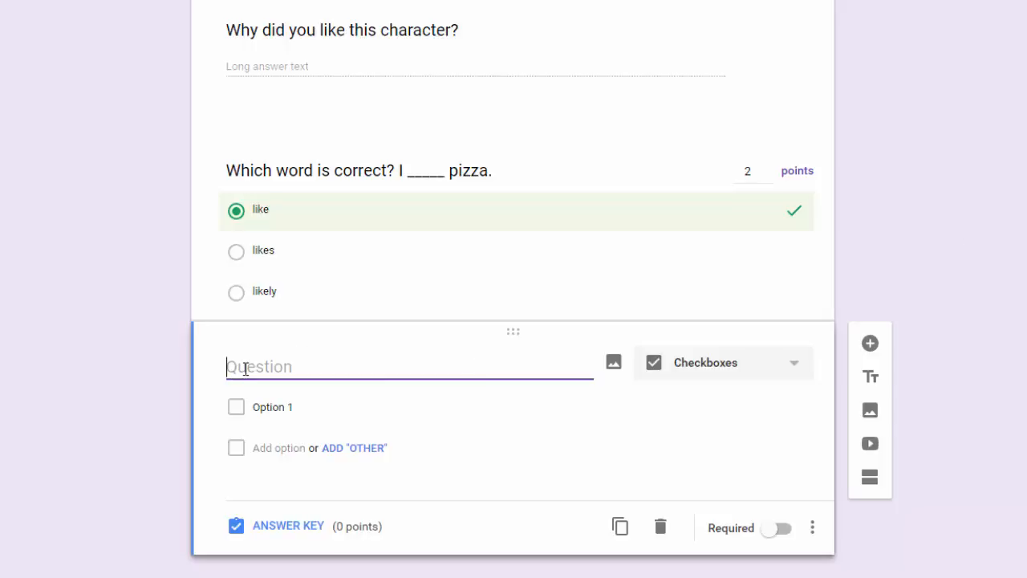
Enter the question 'Choose the nouns.' with dog as the first choice.
{"action": "type", "text": "Choose t"}
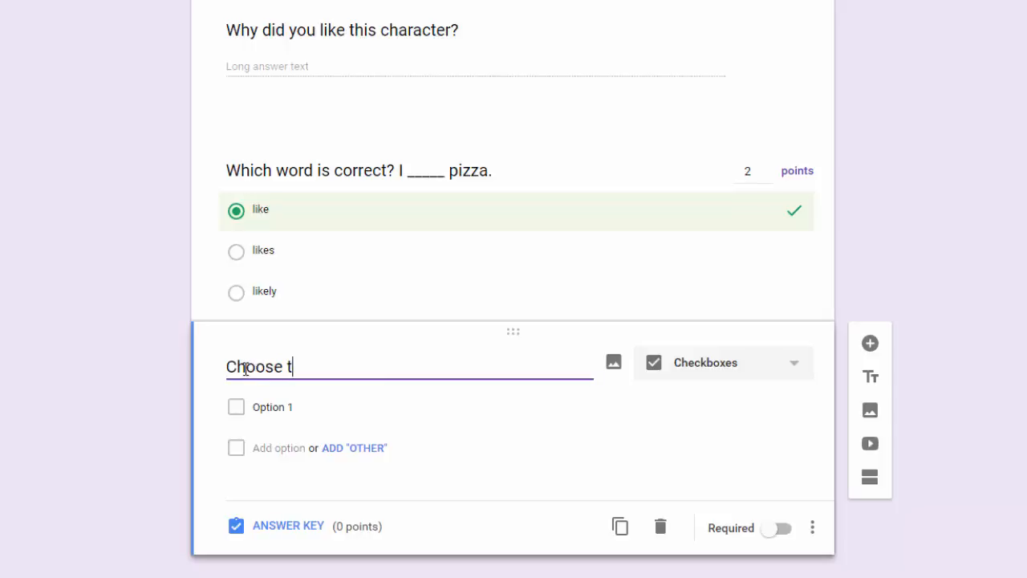
{"action": "type", "text": "he nouns"}
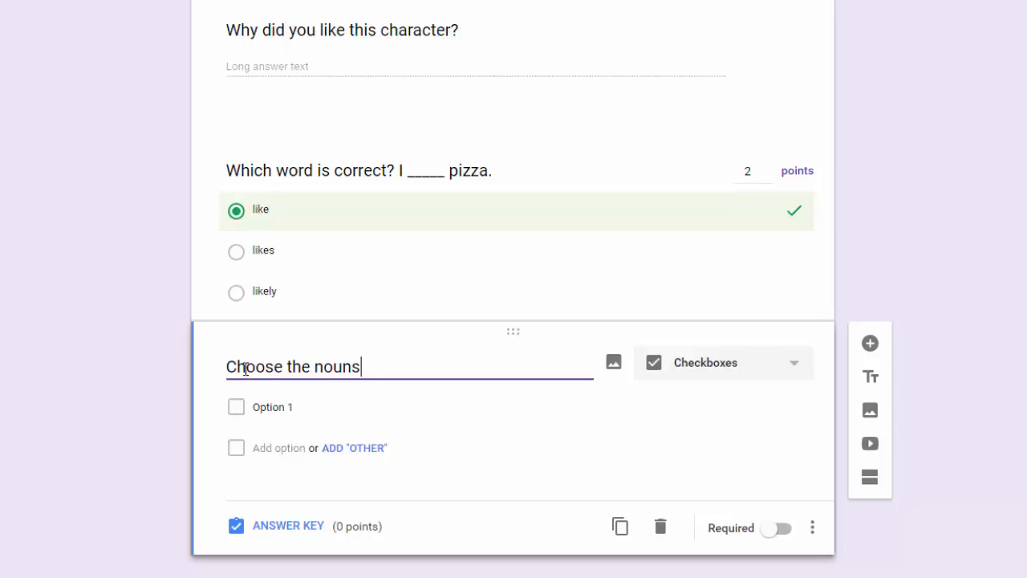
{"action": "type", "text": "."}
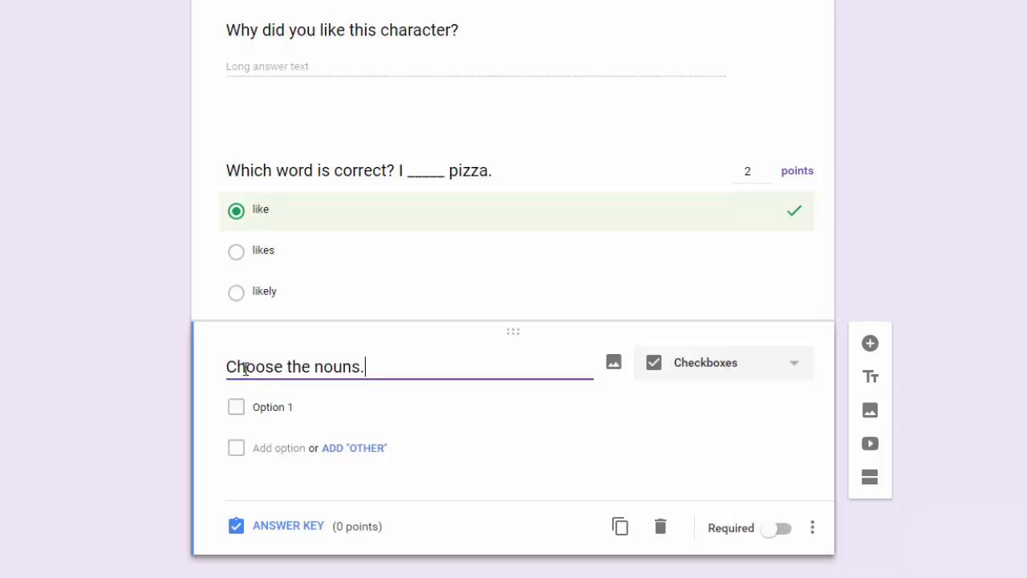
{"action": "left_click", "coordinate": [259, 411]}
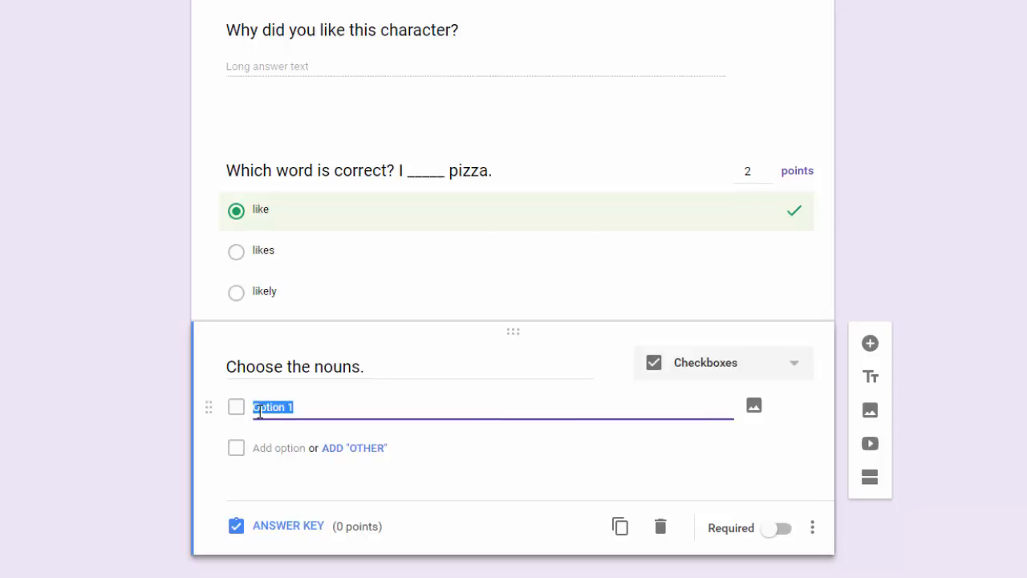
{"action": "type", "text": "dog"}
Add the remaining checkbox choices cat, run, walk and table.
{"action": "left_click", "coordinate": [262, 448]}
{"action": "type", "text": "cat"}
{"action": "left_click", "coordinate": [271, 488]}
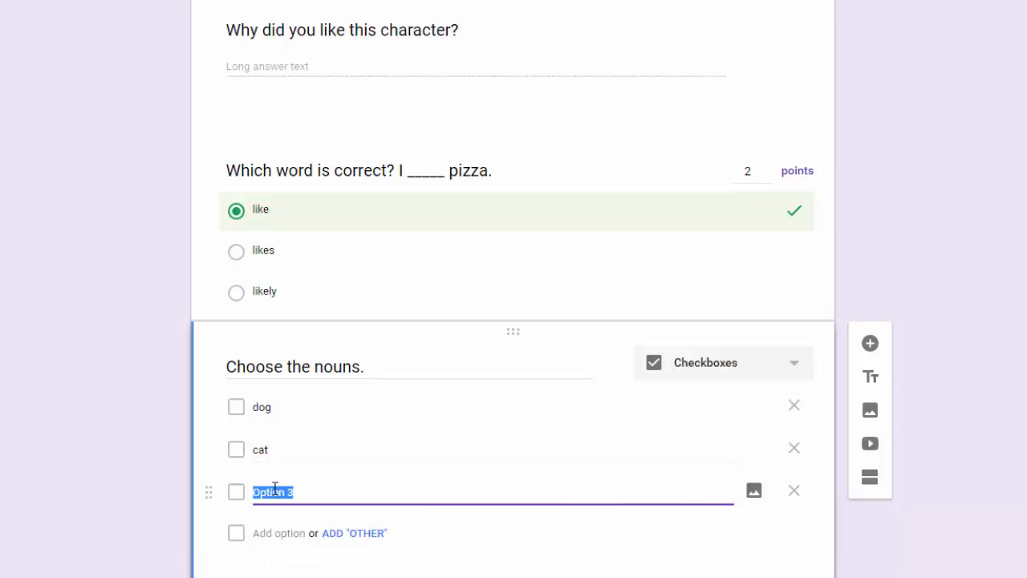
{"action": "type", "text": "run"}
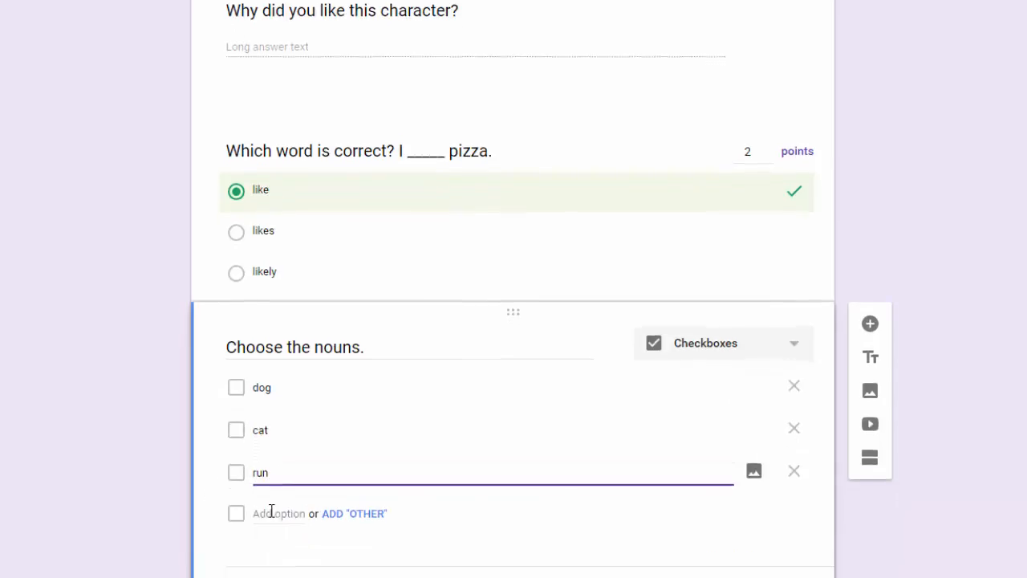
{"action": "left_click", "coordinate": [271, 511]}
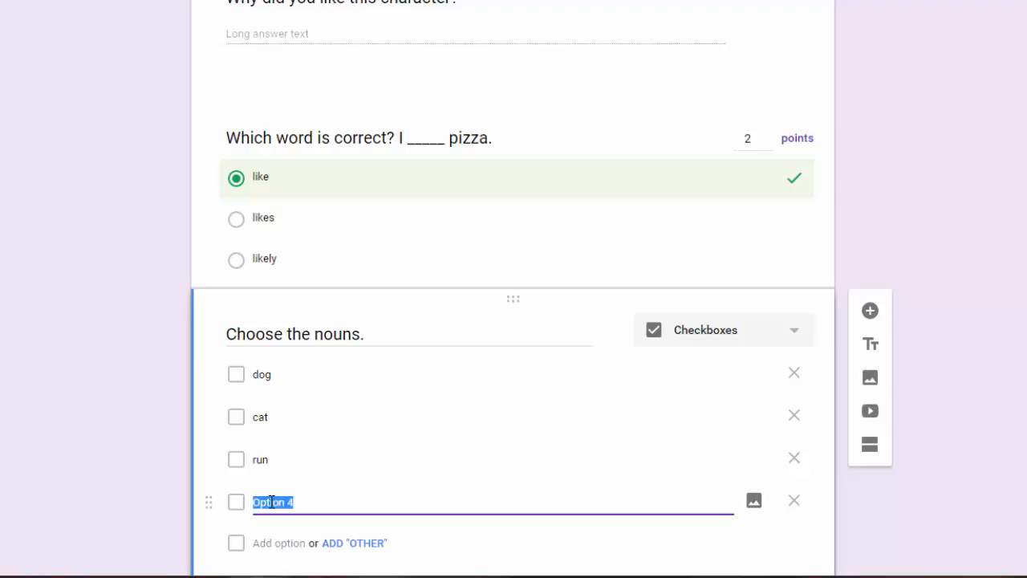
{"action": "type", "text": "walk"}
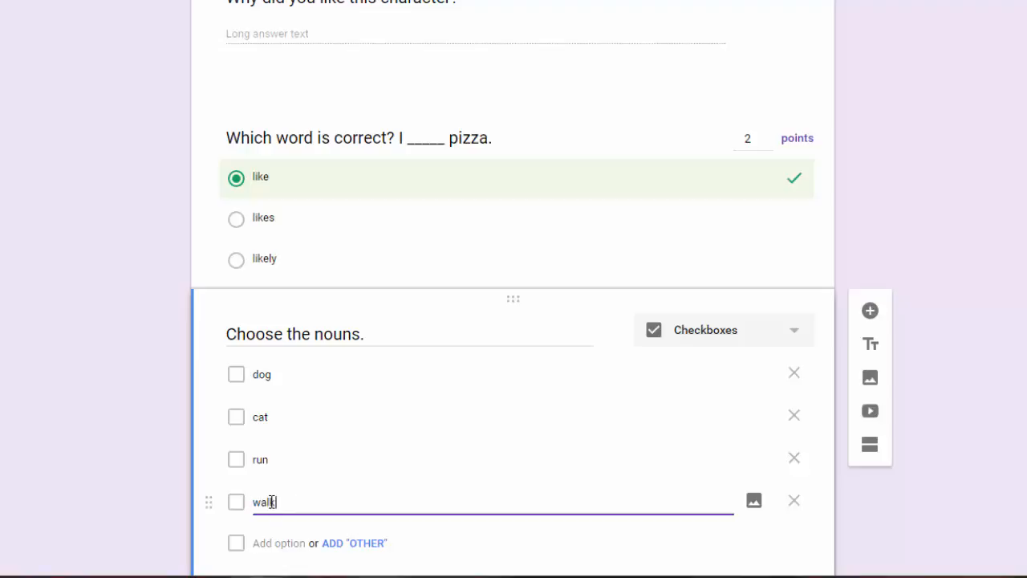
{"action": "left_click", "coordinate": [266, 543]}
{"action": "type", "text": "table"}
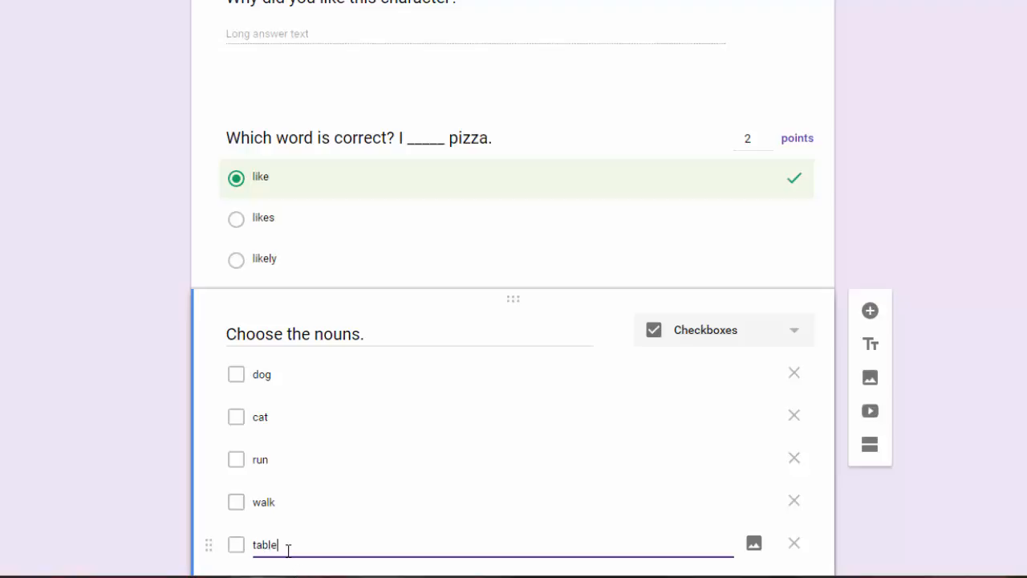
{"action": "scroll", "coordinate": [293, 538], "scroll_direction": "down", "scroll_amount": 1}
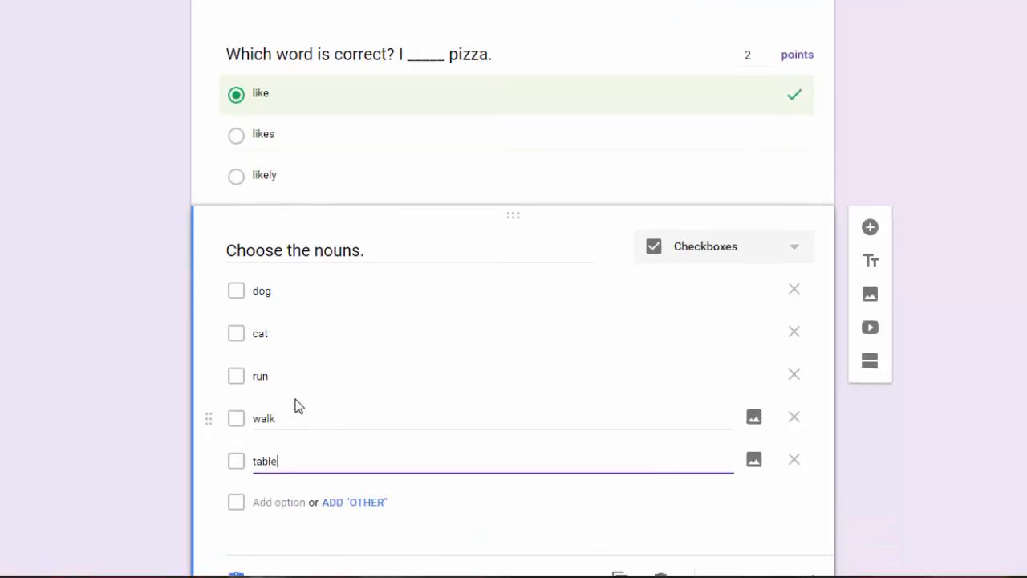
{"action": "scroll", "coordinate": [517, 529], "scroll_direction": "down", "scroll_amount": 1}
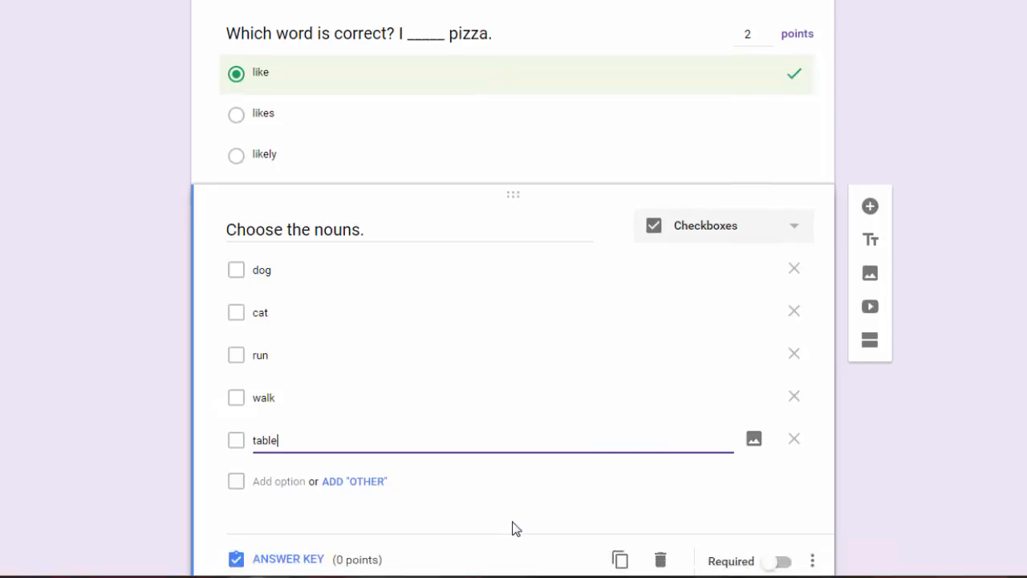
{"action": "scroll", "coordinate": [516, 529], "scroll_direction": "down", "scroll_amount": 1}
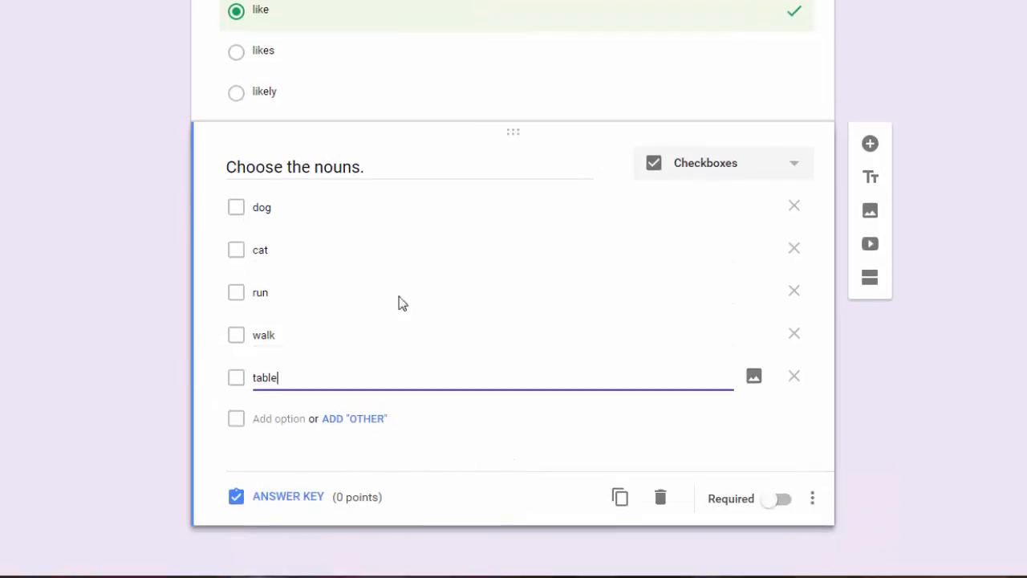
In the answer key, mark dog, cat and table correct and make the question worth 3 points.
{"action": "left_click", "coordinate": [278, 500]}
{"action": "scroll", "coordinate": [763, 431], "scroll_direction": "down", "scroll_amount": 1}
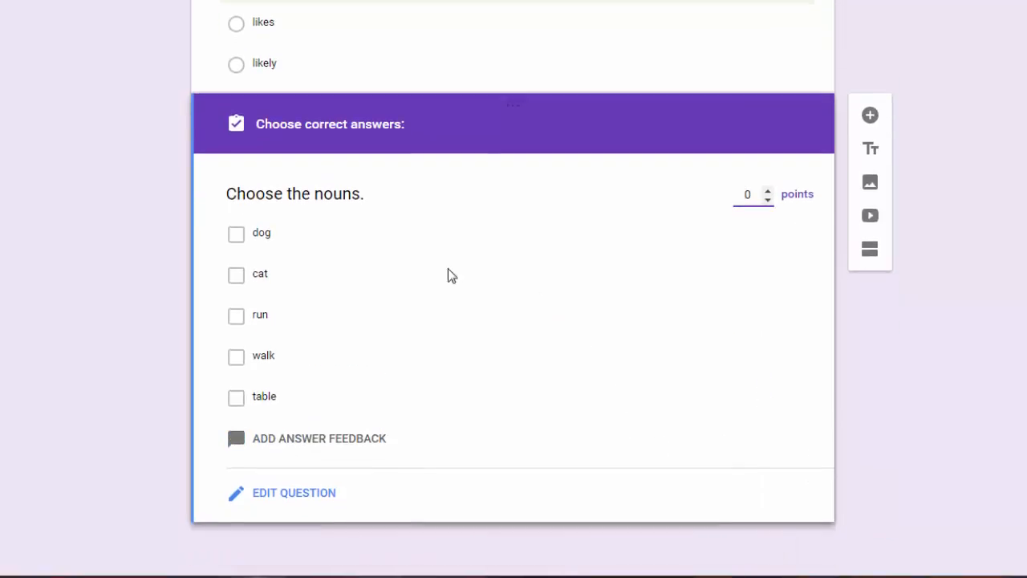
{"action": "left_click", "coordinate": [259, 235]}
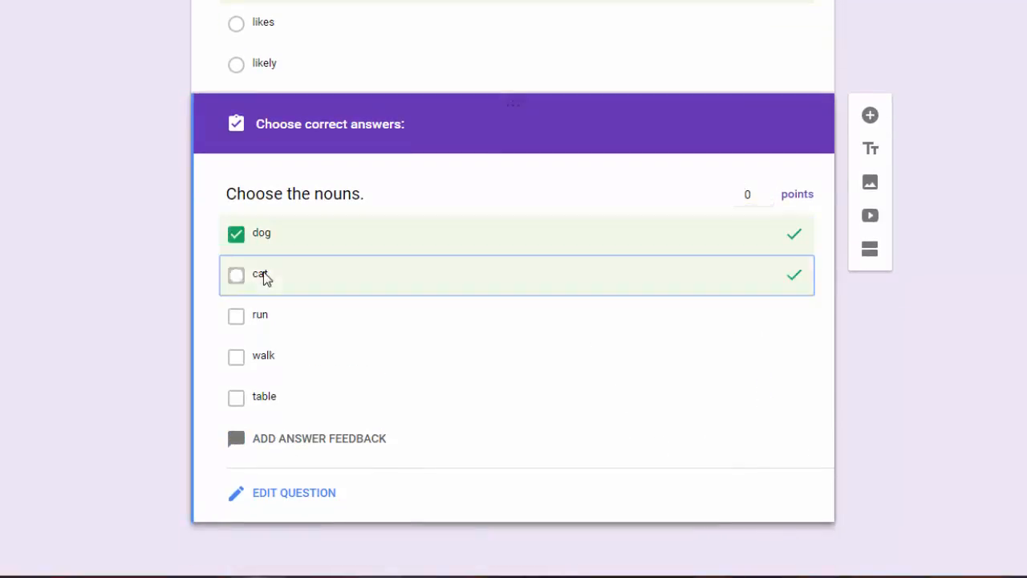
{"action": "left_click", "coordinate": [265, 277]}
{"action": "left_click", "coordinate": [277, 396]}
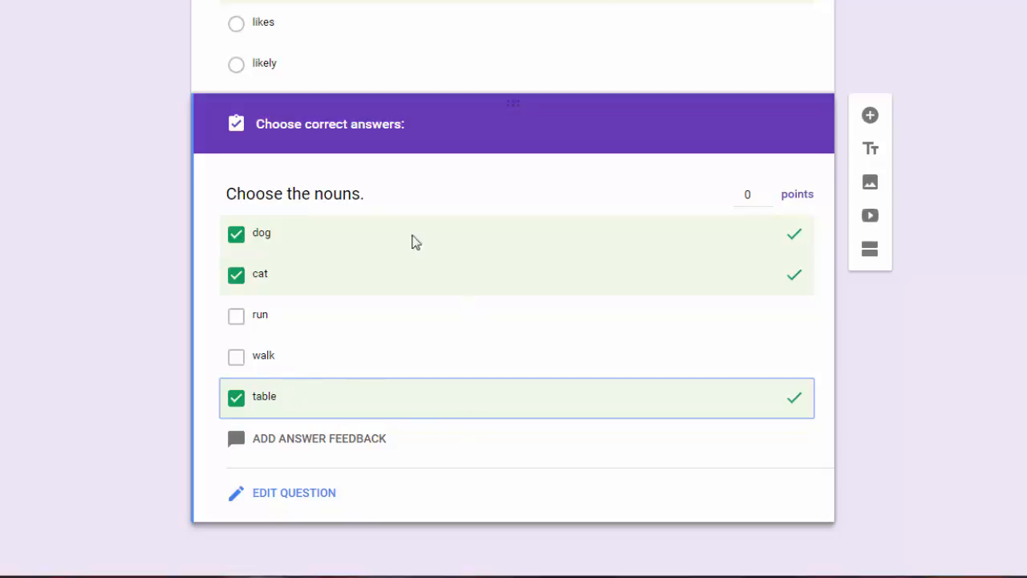
{"action": "left_click", "coordinate": [768, 192]}
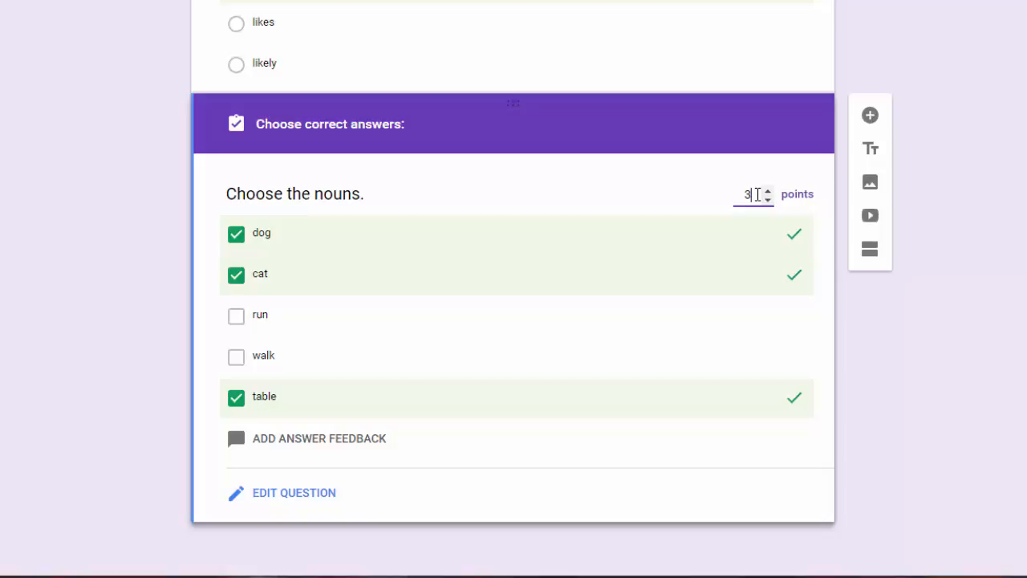
Leave answer feedback empty, return to editing, and add a new question below the nouns question.
{"action": "left_click", "coordinate": [313, 440]}
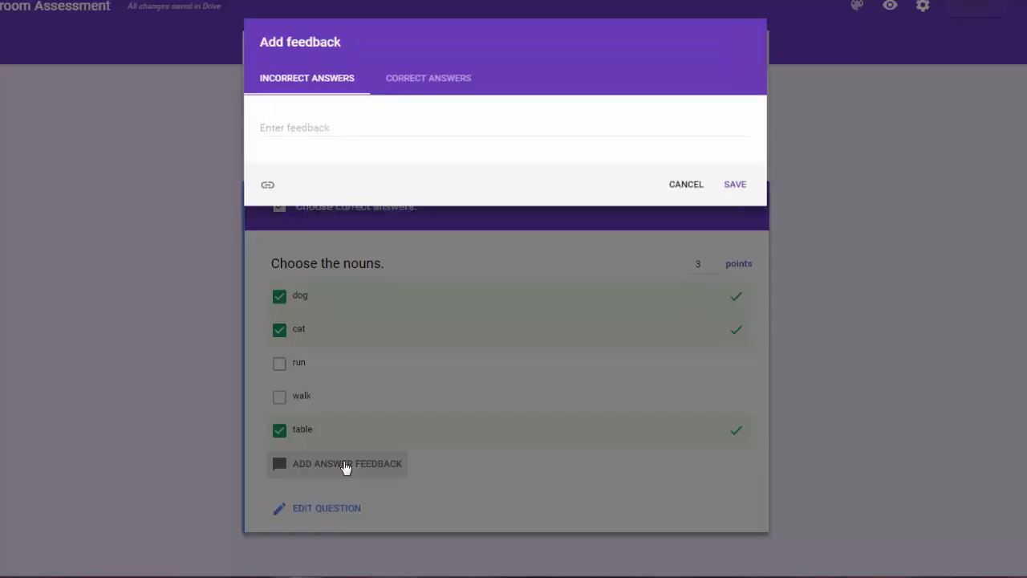
{"action": "left_click", "coordinate": [695, 187]}
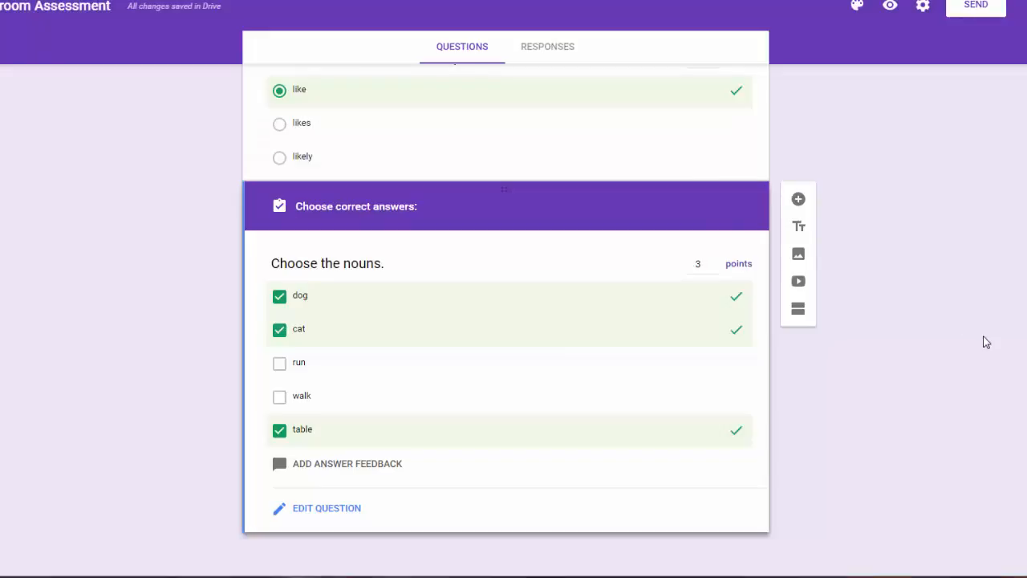
{"action": "left_click", "coordinate": [318, 512]}
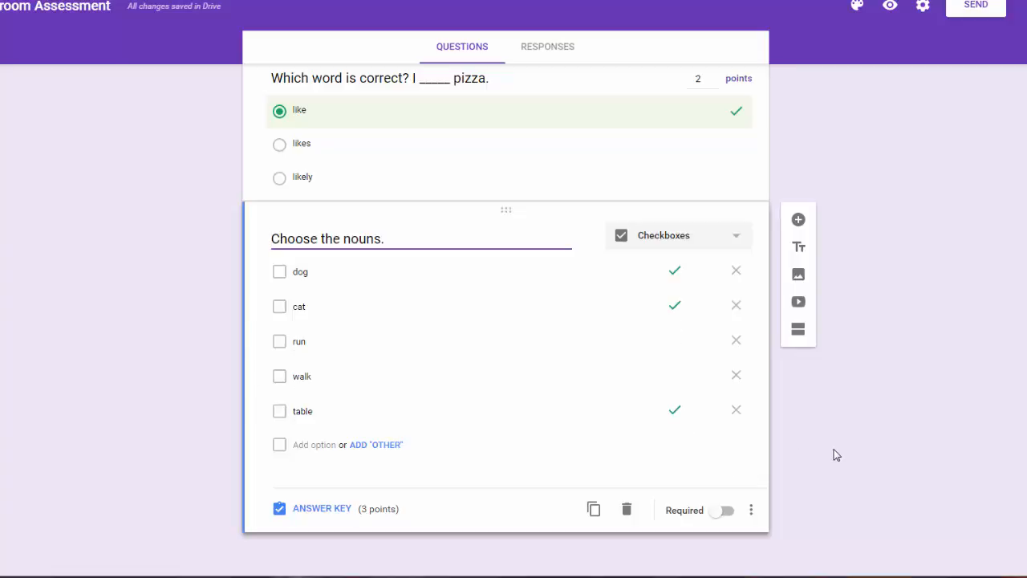
{"action": "left_click", "coordinate": [799, 220]}
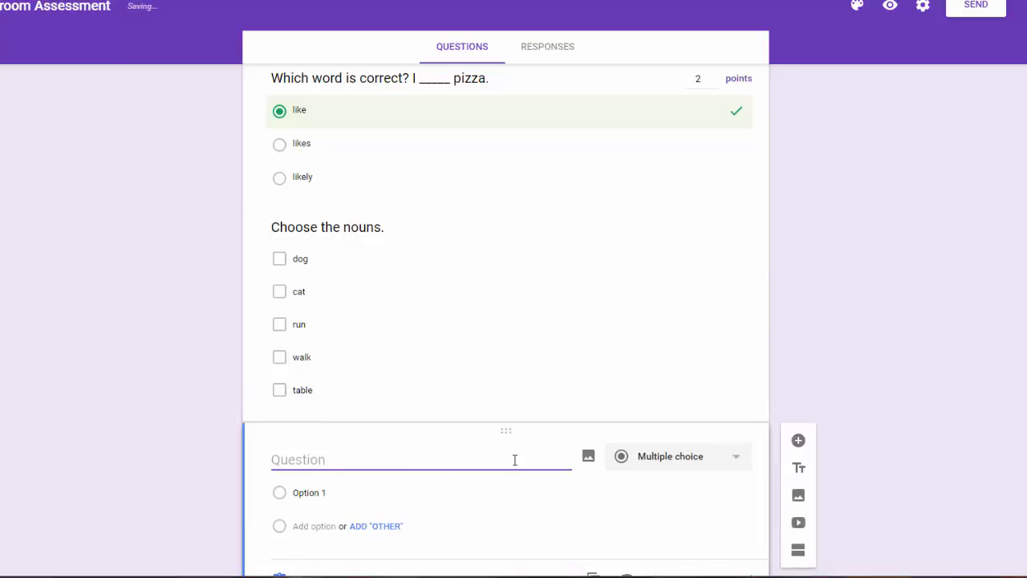
Turn the new question into a Dropdown with the choices True and False.
{"action": "scroll", "coordinate": [713, 433], "scroll_direction": "down", "scroll_amount": 1}
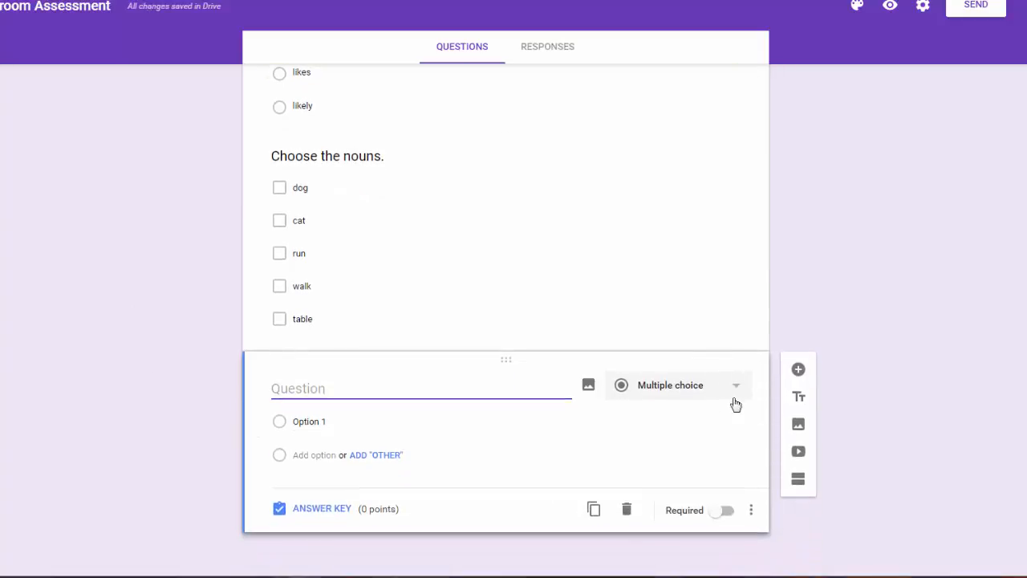
{"action": "left_click", "coordinate": [735, 390]}
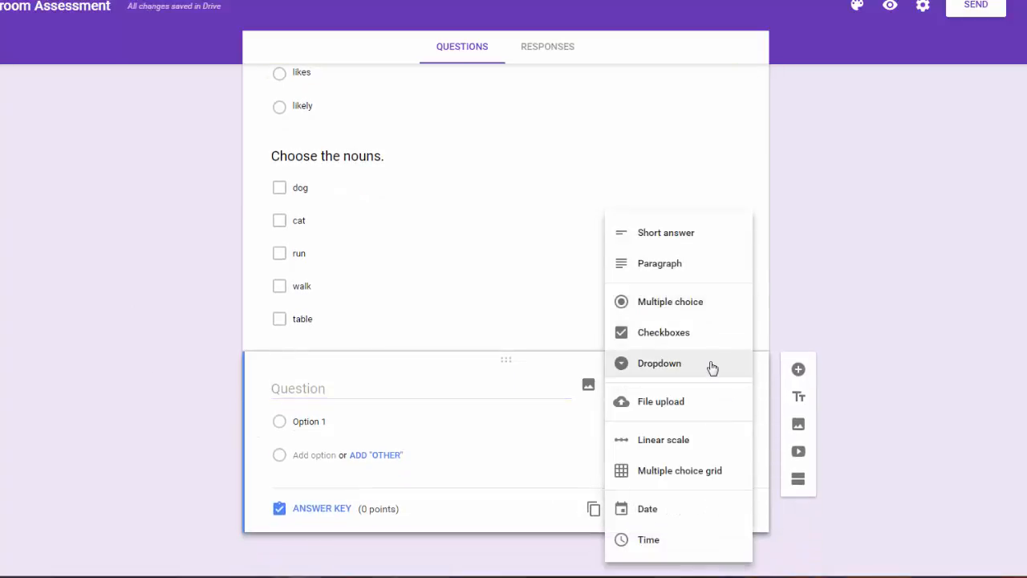
{"action": "left_click", "coordinate": [714, 365]}
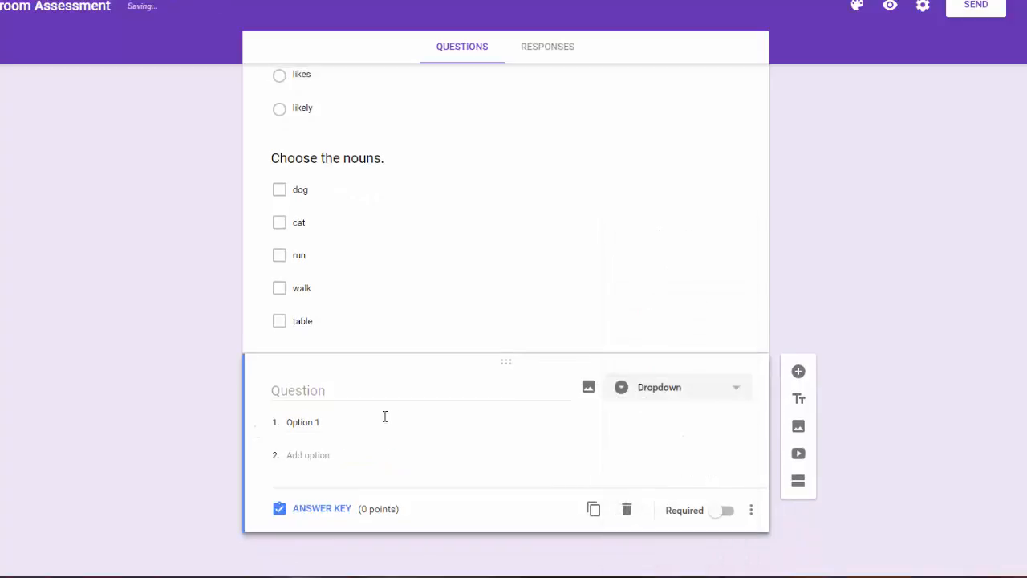
{"action": "left_click", "coordinate": [327, 421]}
{"action": "type", "text": "True"}
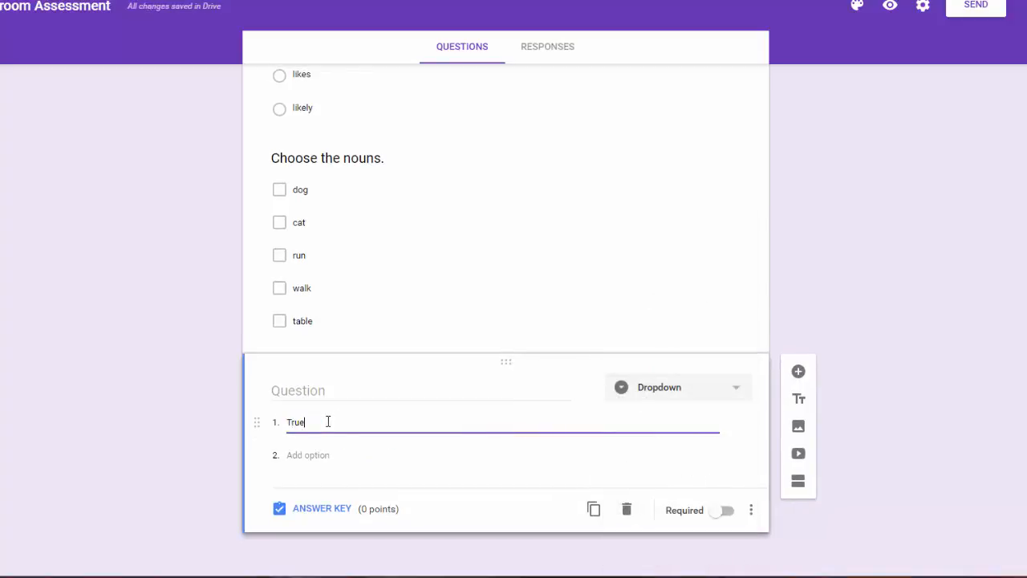
{"action": "left_click", "coordinate": [321, 455]}
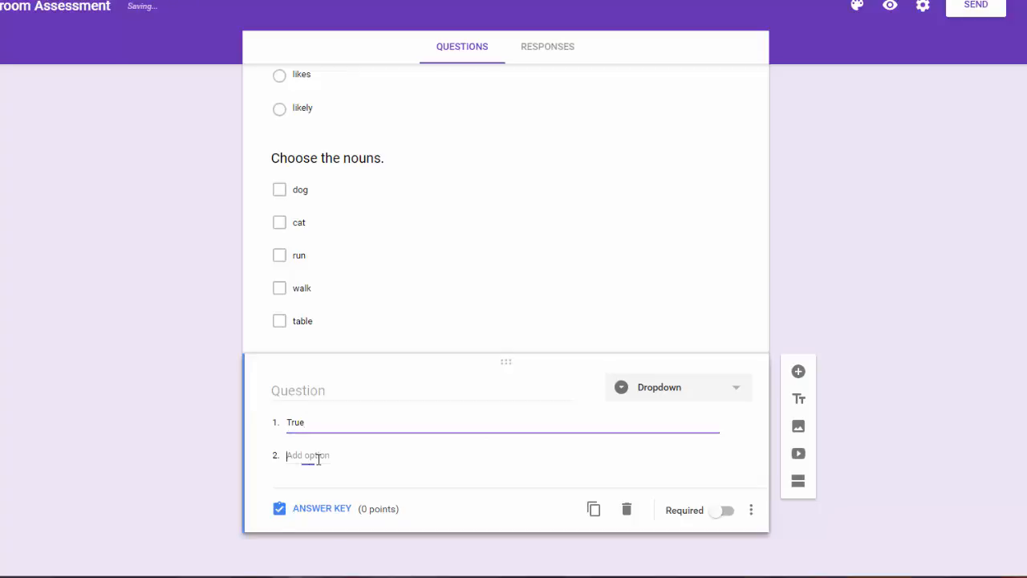
{"action": "type", "text": "False"}
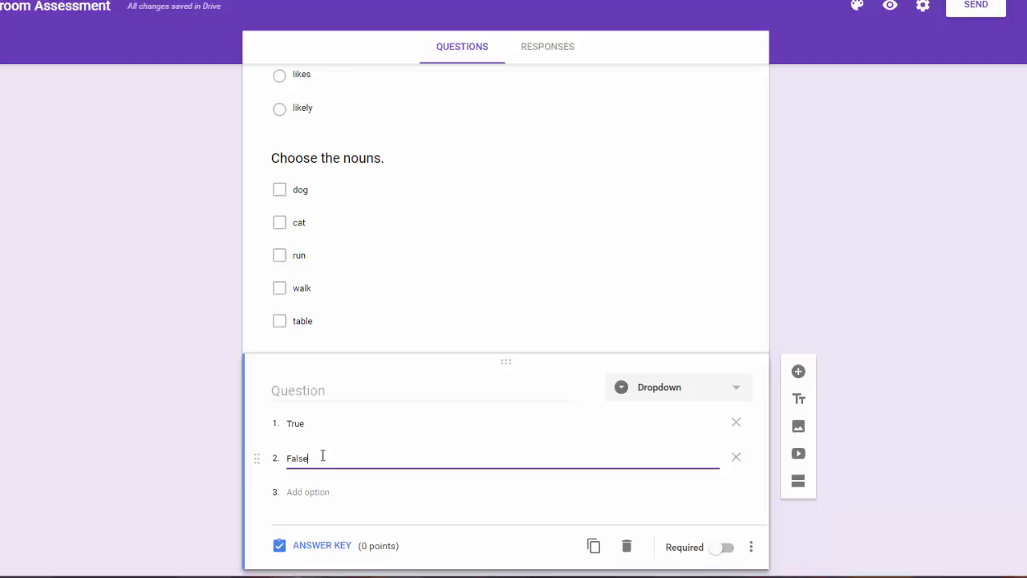
{"action": "scroll", "coordinate": [369, 449], "scroll_direction": "up", "scroll_amount": 2}
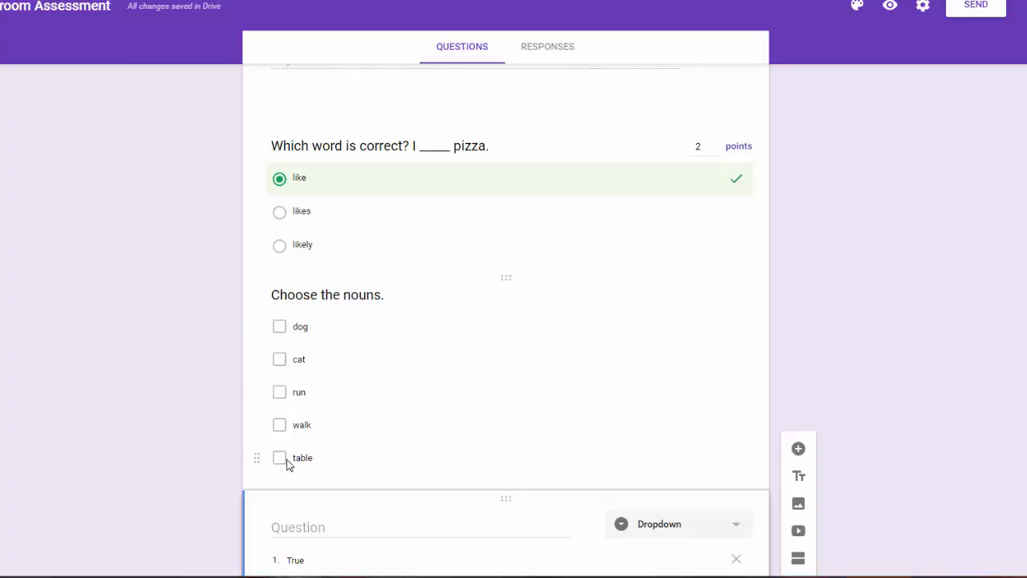
{"action": "scroll", "coordinate": [837, 366], "scroll_direction": "down", "scroll_amount": 2}
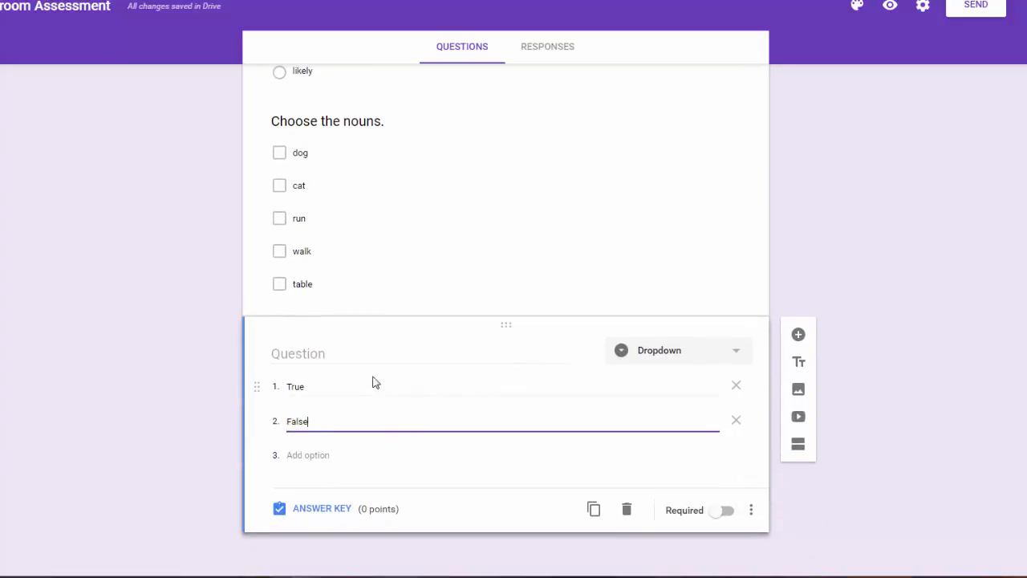
Title the dropdown 'The Nile River is located in India.' with False correct for 1 point.
{"action": "left_click", "coordinate": [307, 355]}
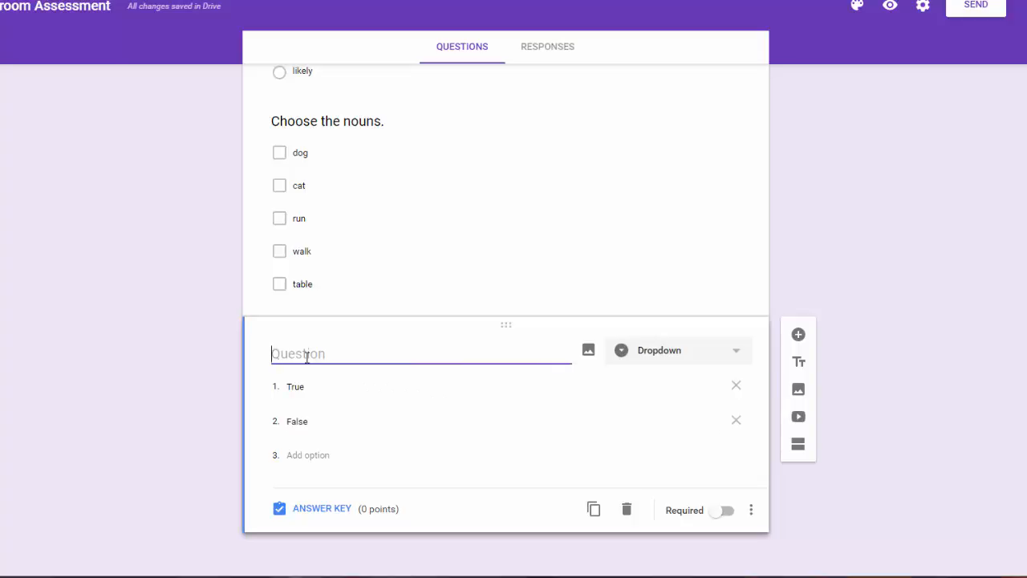
{"action": "type", "text": "The Nile River is located in India."}
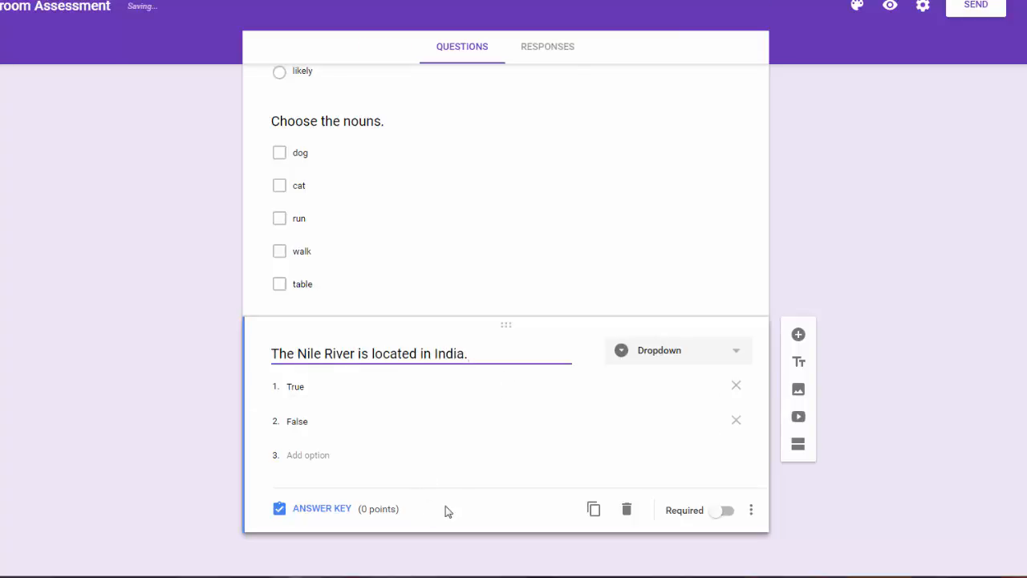
{"action": "left_click", "coordinate": [320, 510]}
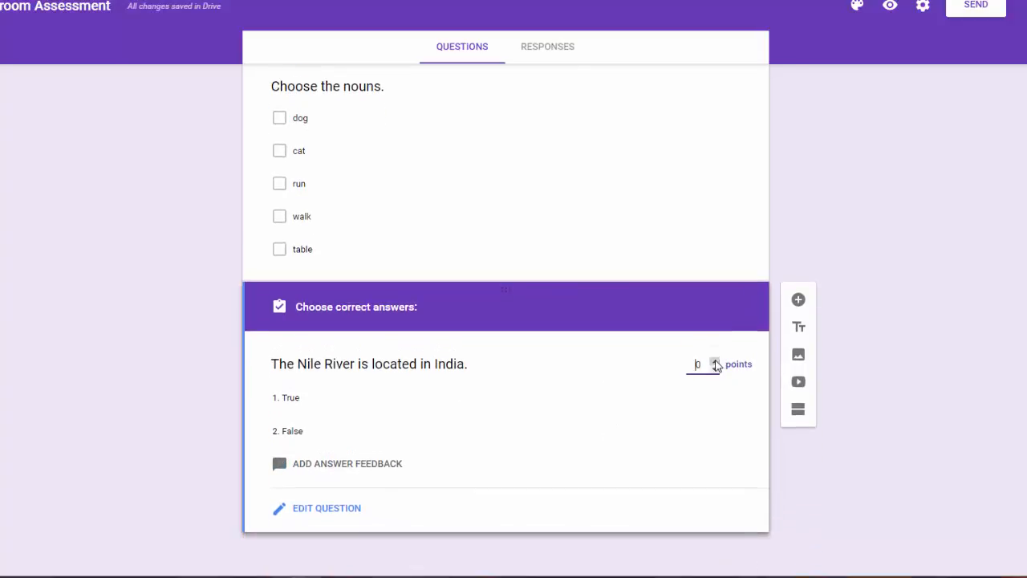
{"action": "left_click", "coordinate": [713, 362]}
{"action": "left_click", "coordinate": [315, 441]}
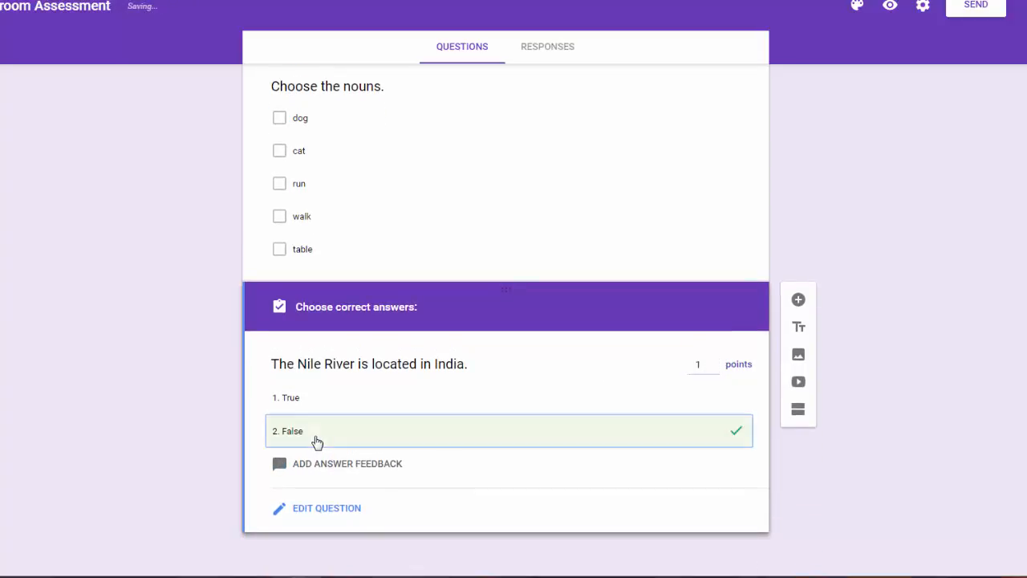
{"action": "left_click", "coordinate": [327, 509]}
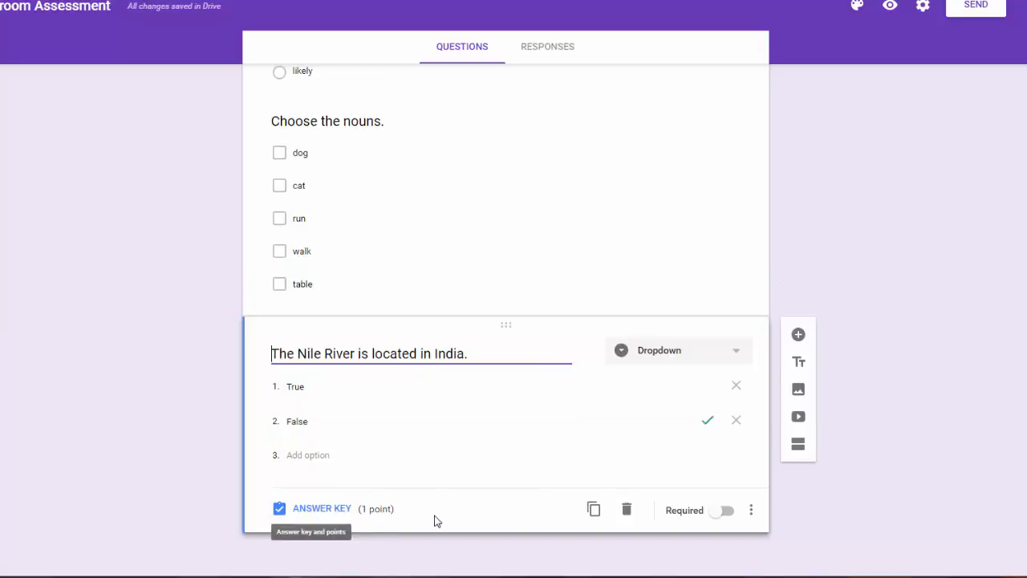
{"action": "scroll", "coordinate": [786, 367], "scroll_direction": "up", "scroll_amount": 3}
Review the two character questions and the pizza question's answer key.
{"action": "scroll", "coordinate": [787, 367], "scroll_direction": "up", "scroll_amount": 3}
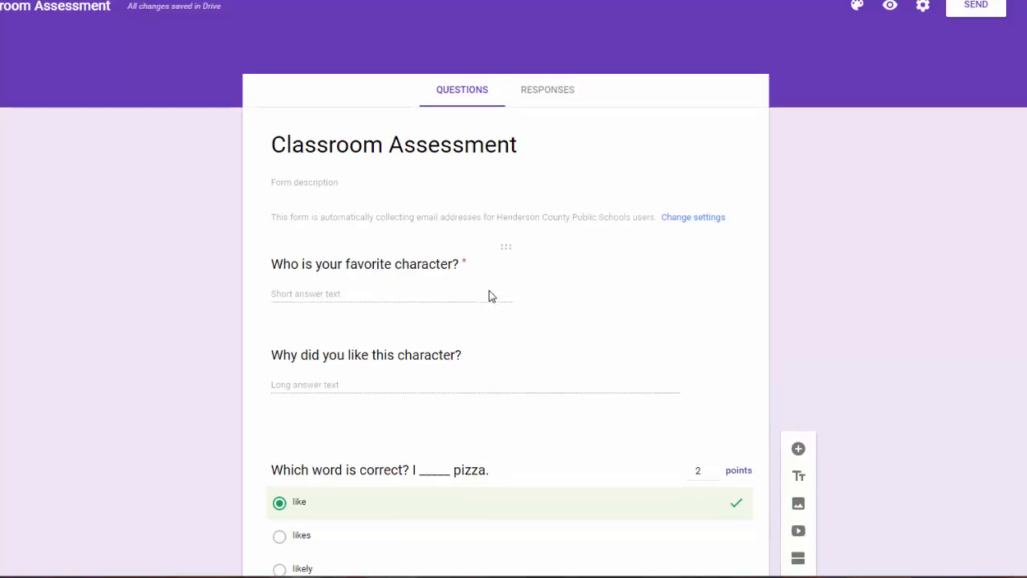
{"action": "left_click", "coordinate": [489, 296]}
{"action": "left_click", "coordinate": [453, 438]}
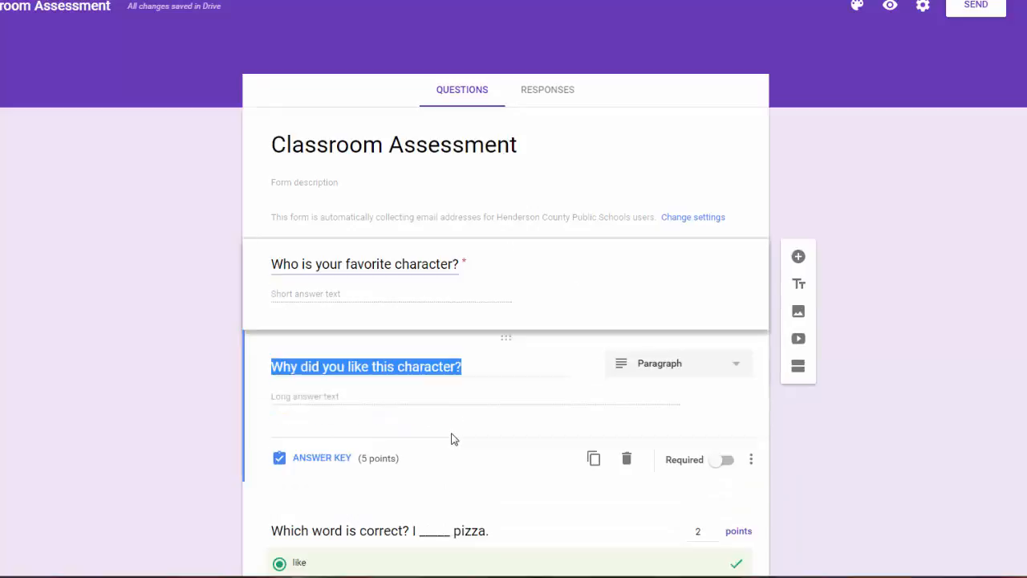
{"action": "scroll", "coordinate": [452, 438], "scroll_direction": "down", "scroll_amount": 3}
{"action": "left_click", "coordinate": [419, 316]}
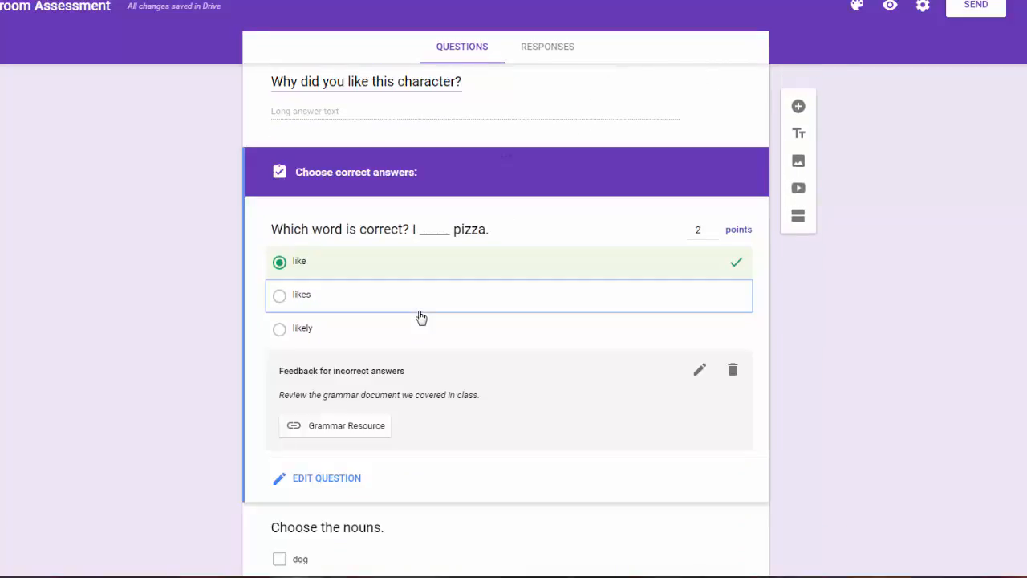
{"action": "scroll", "coordinate": [425, 416], "scroll_direction": "down", "scroll_amount": 3}
{"action": "scroll", "coordinate": [514, 362], "scroll_direction": "up", "scroll_amount": 2}
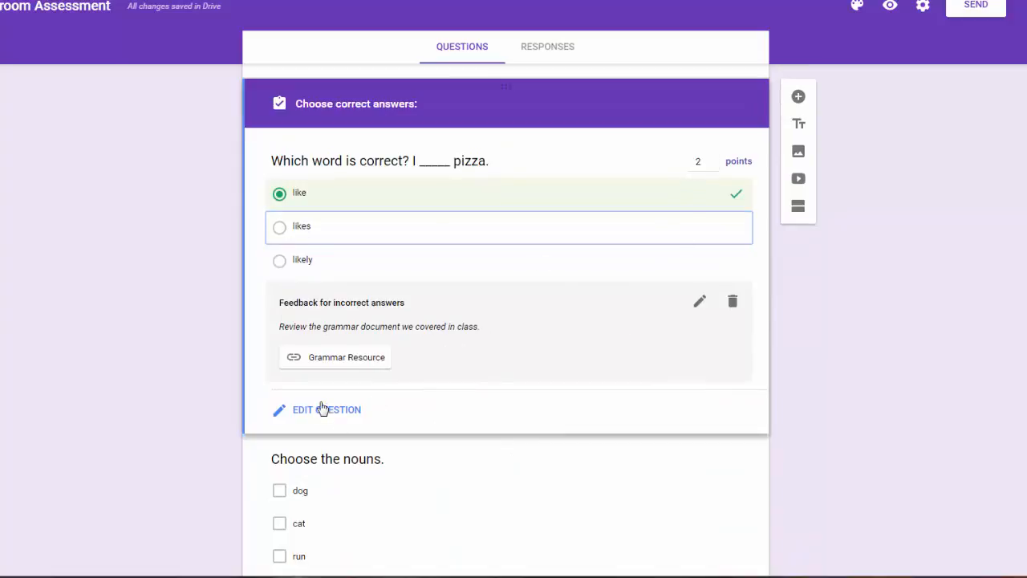
{"action": "left_click", "coordinate": [324, 410]}
Check the nouns question's correct answers, then add a new question below the Nile River question.
{"action": "scroll", "coordinate": [426, 420], "scroll_direction": "down", "scroll_amount": 2}
{"action": "left_click", "coordinate": [422, 341]}
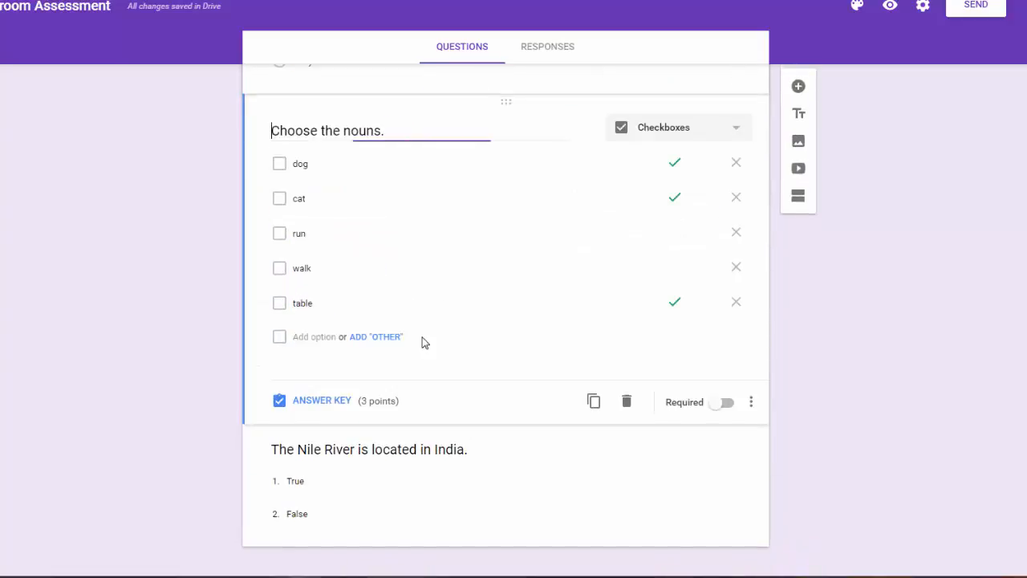
{"action": "left_click", "coordinate": [394, 486]}
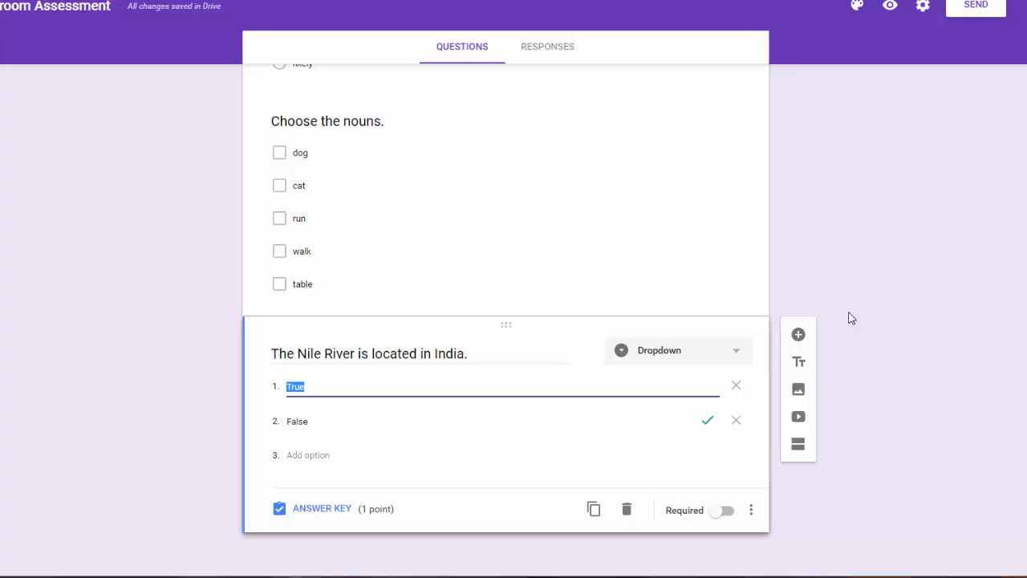
{"action": "left_click", "coordinate": [806, 335]}
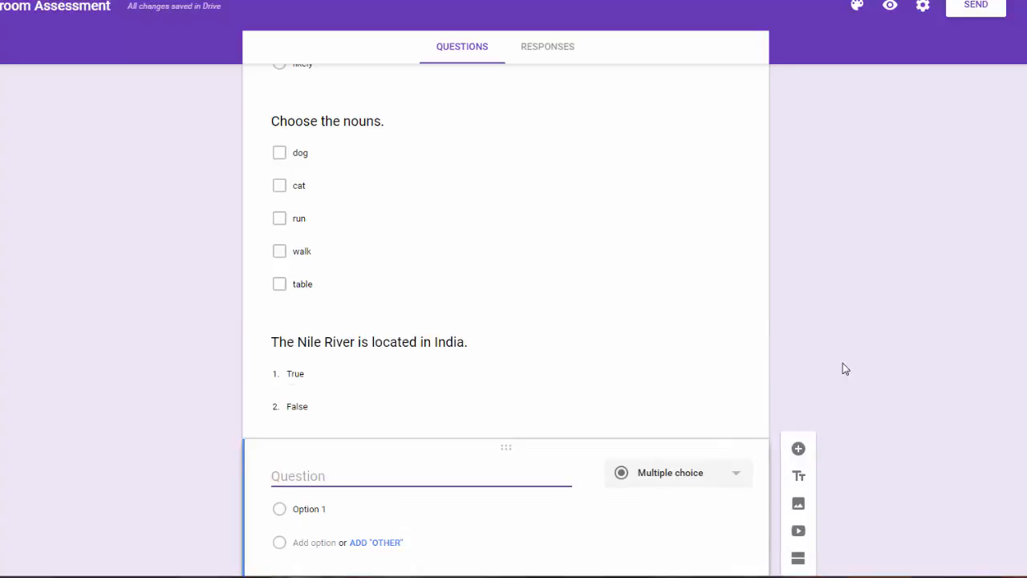
Change the sixth question's type to File upload.
{"action": "left_click", "coordinate": [736, 391]}
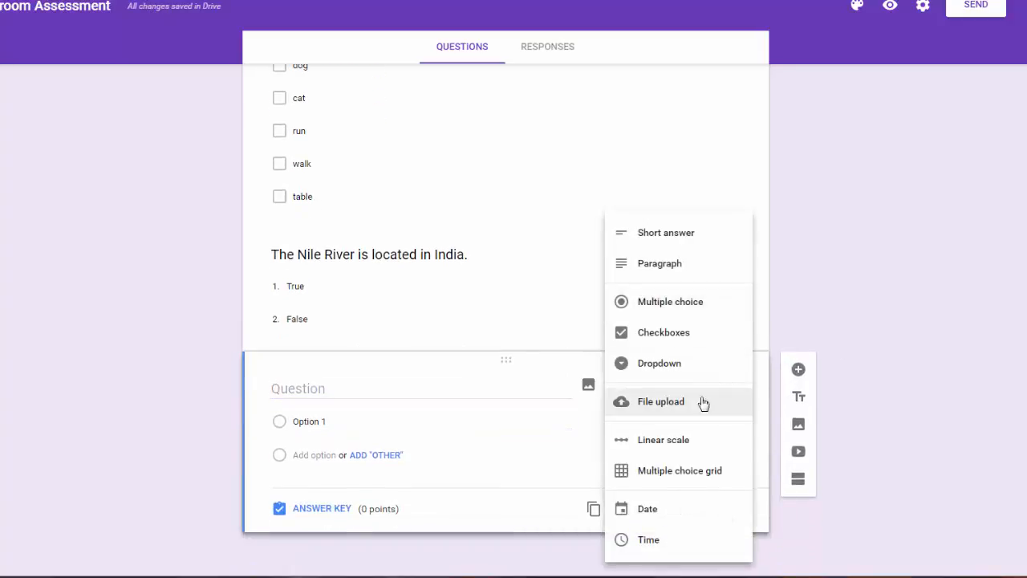
{"action": "left_click", "coordinate": [674, 404]}
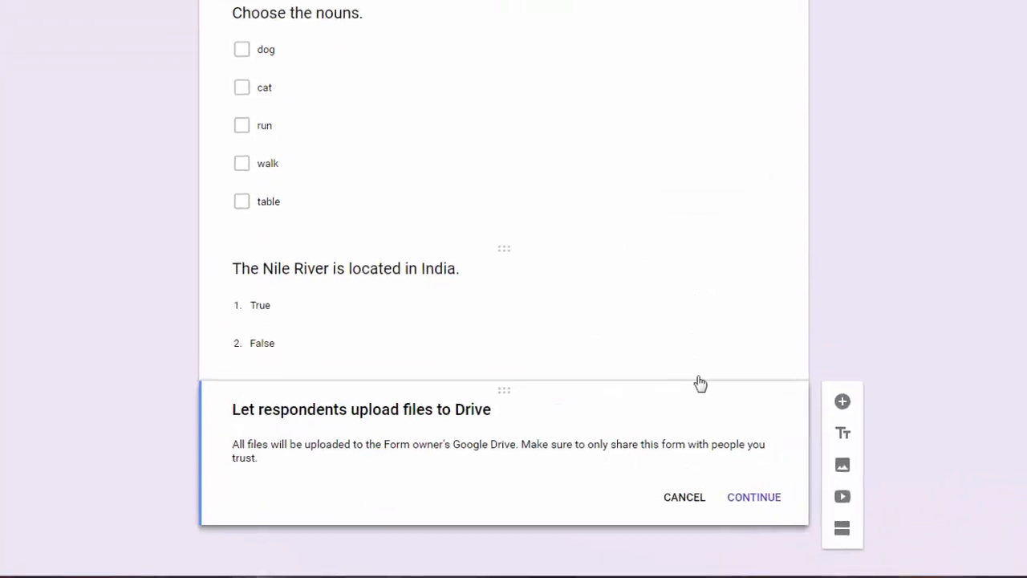
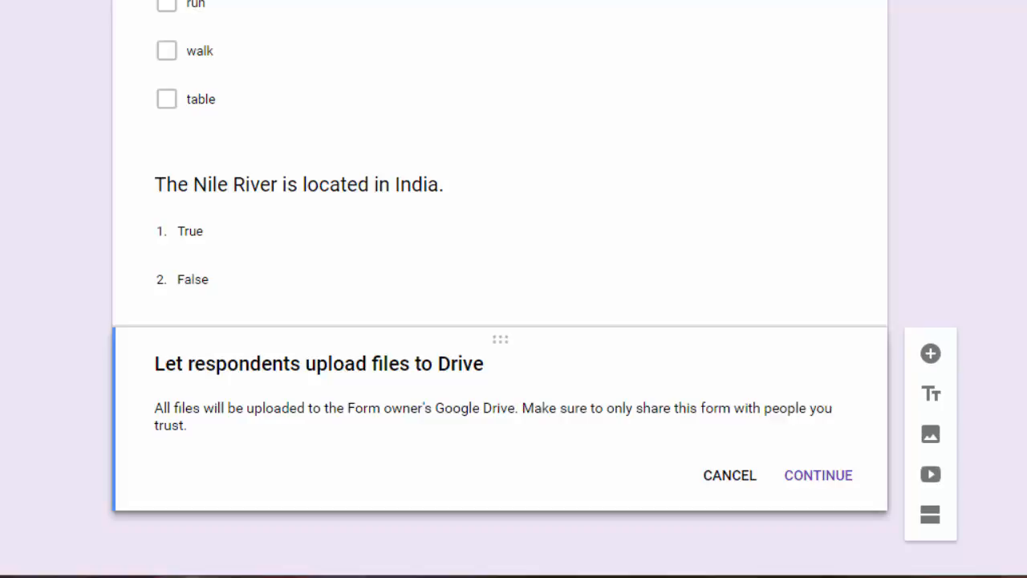
Accept the Drive upload warning and title the question 'Share the image you found of your favorite holiday'.
{"action": "left_click", "coordinate": [825, 476]}
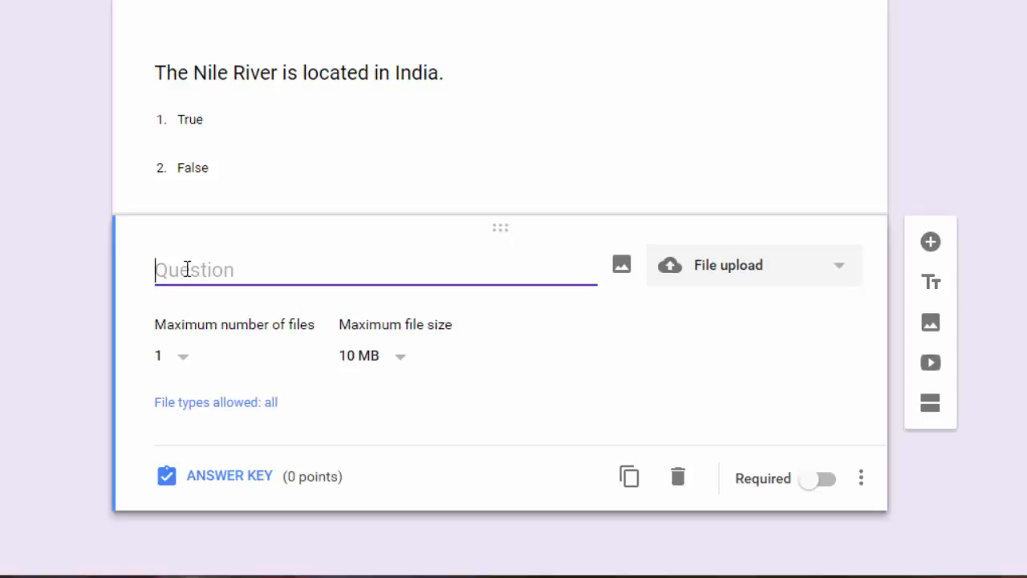
{"action": "type", "text": "Share t"}
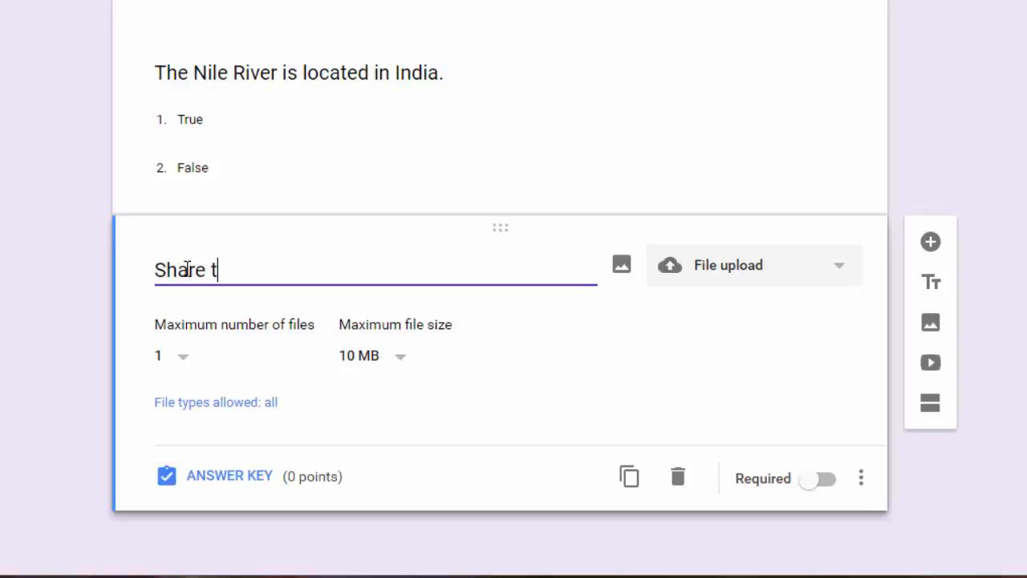
{"action": "type", "text": "he image you f"}
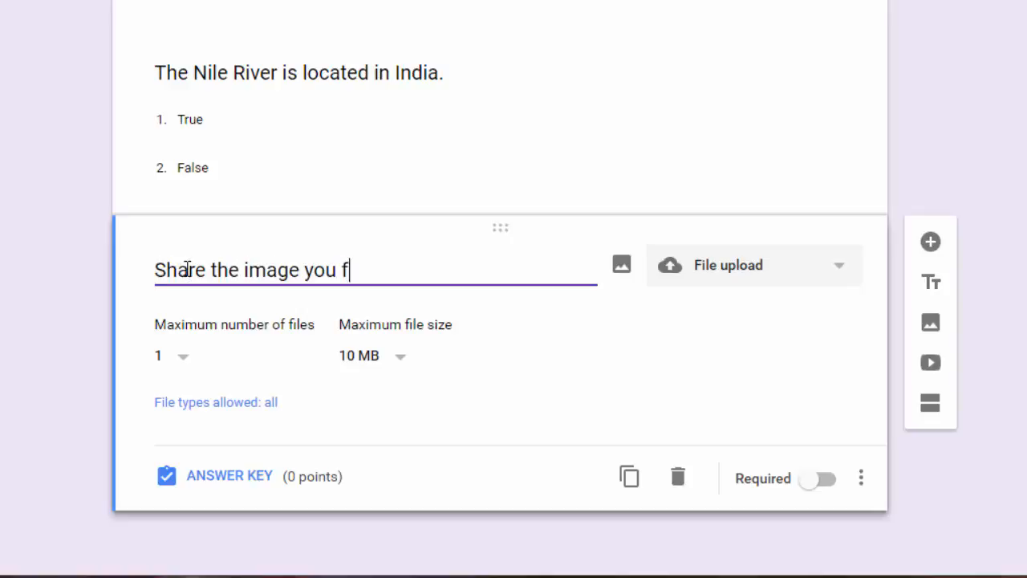
{"action": "type", "text": "ound of your "}
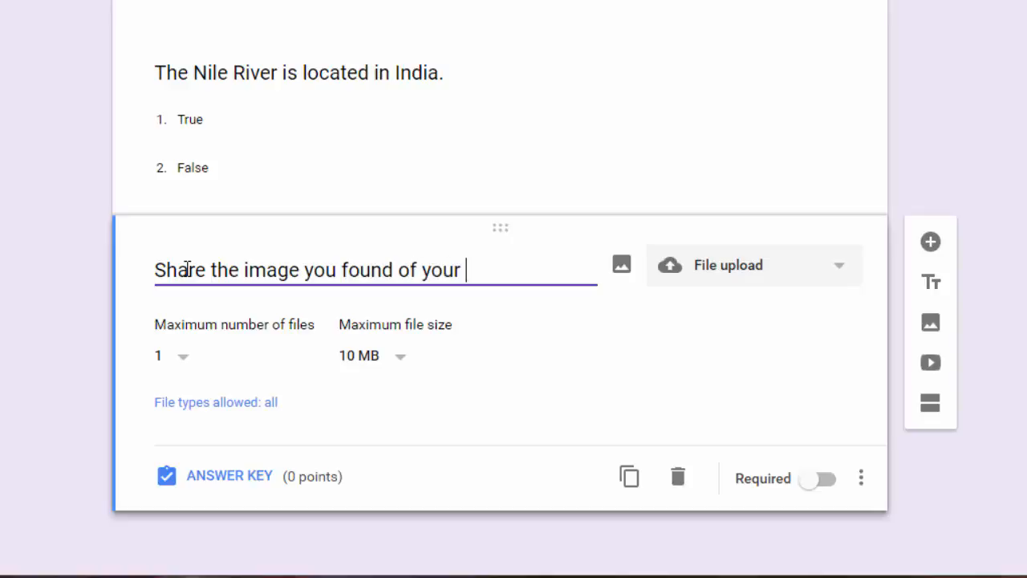
{"action": "type", "text": "favorite holiday."}
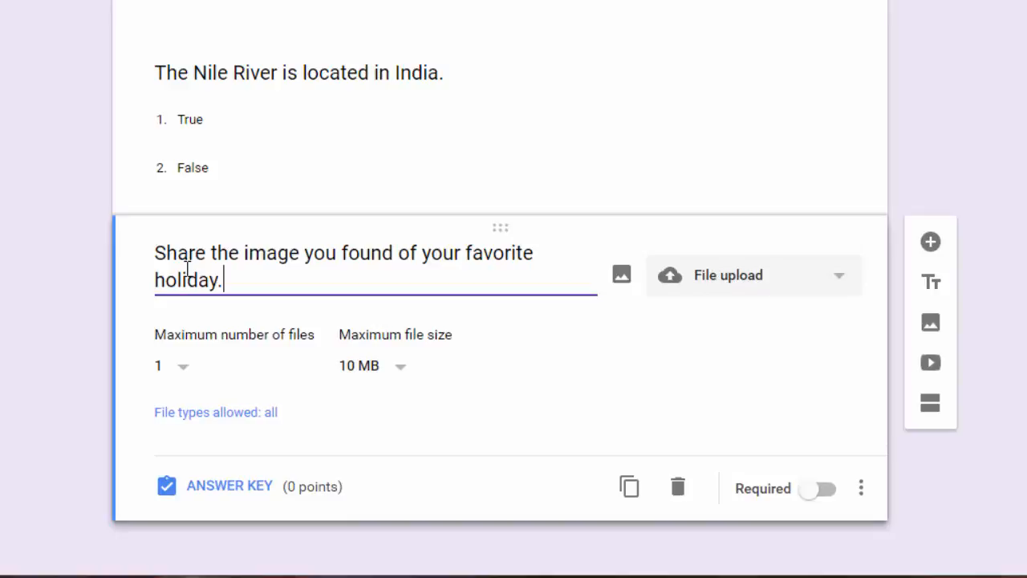
{"action": "scroll", "coordinate": [385, 296], "scroll_direction": "down", "scroll_amount": 1}
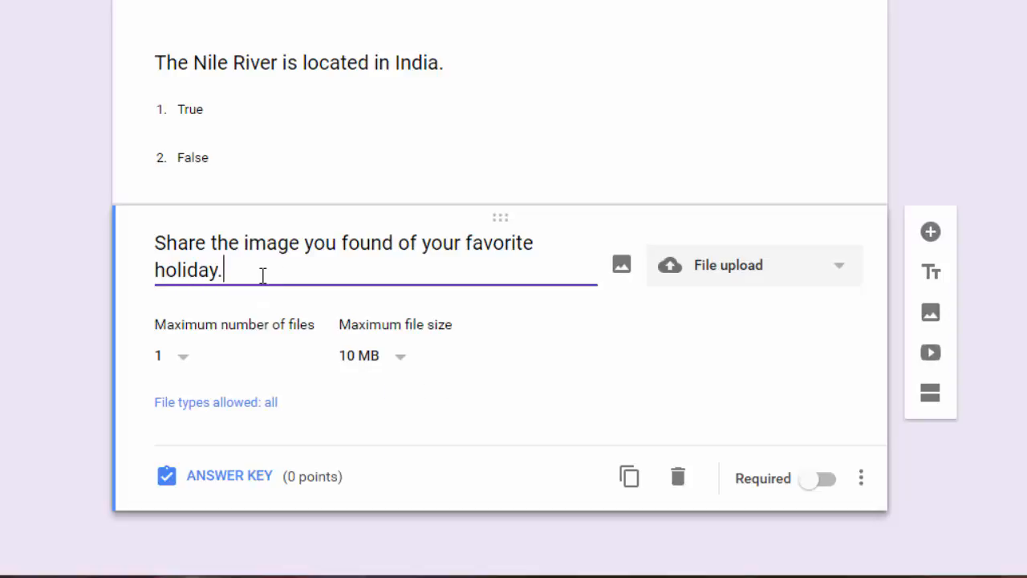
Keep the upload limits at a maximum of 1 file and 10 MB.
{"action": "left_click", "coordinate": [181, 363]}
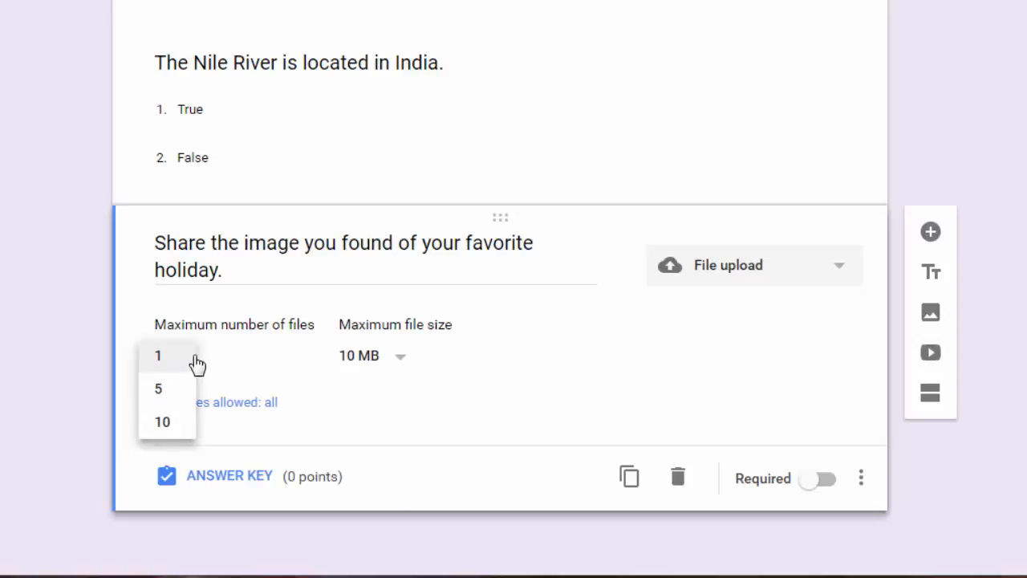
{"action": "left_click", "coordinate": [192, 362]}
{"action": "left_click", "coordinate": [404, 365]}
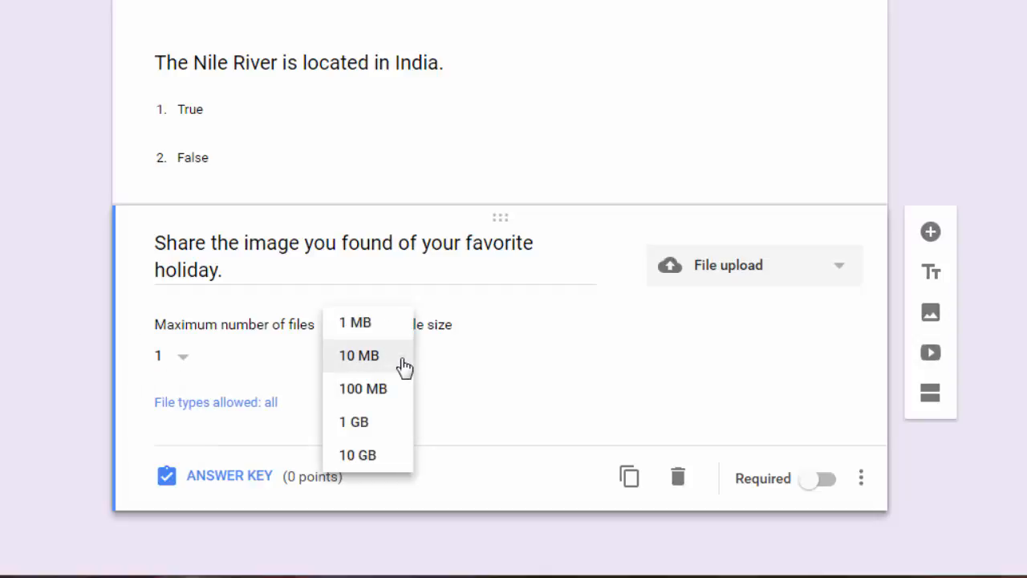
{"action": "left_click", "coordinate": [401, 365]}
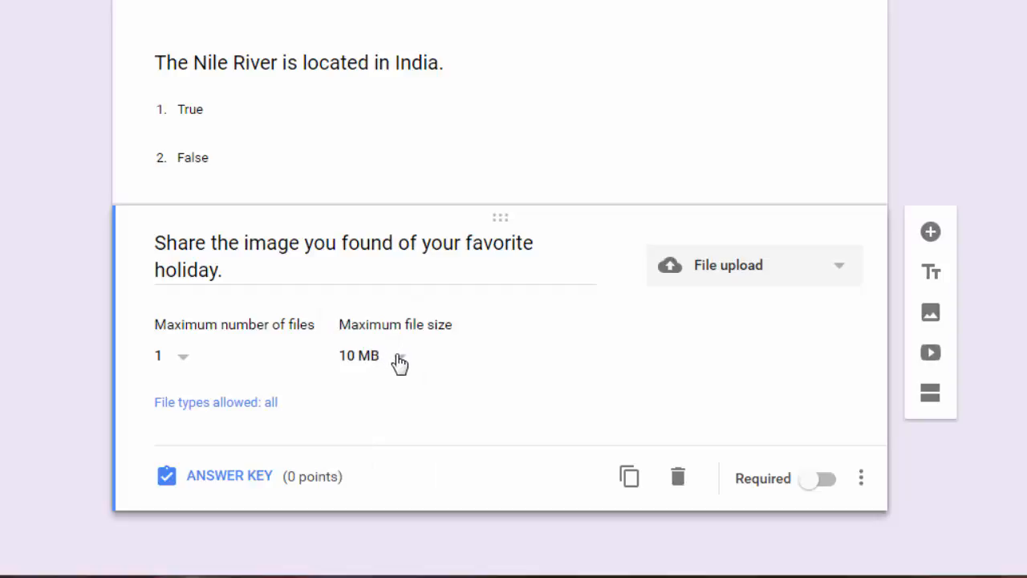
{"action": "left_click", "coordinate": [400, 363]}
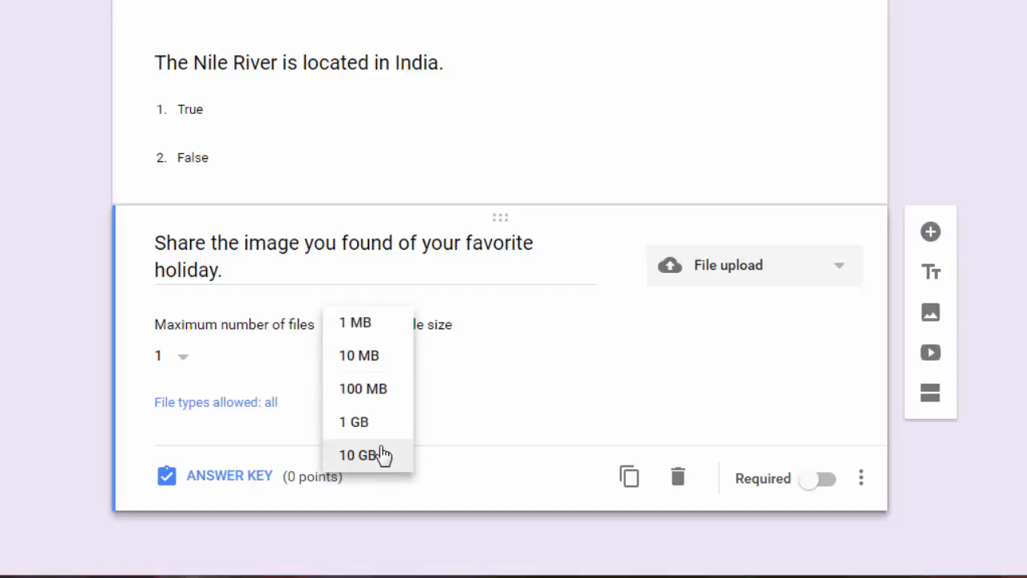
{"action": "left_click", "coordinate": [394, 370]}
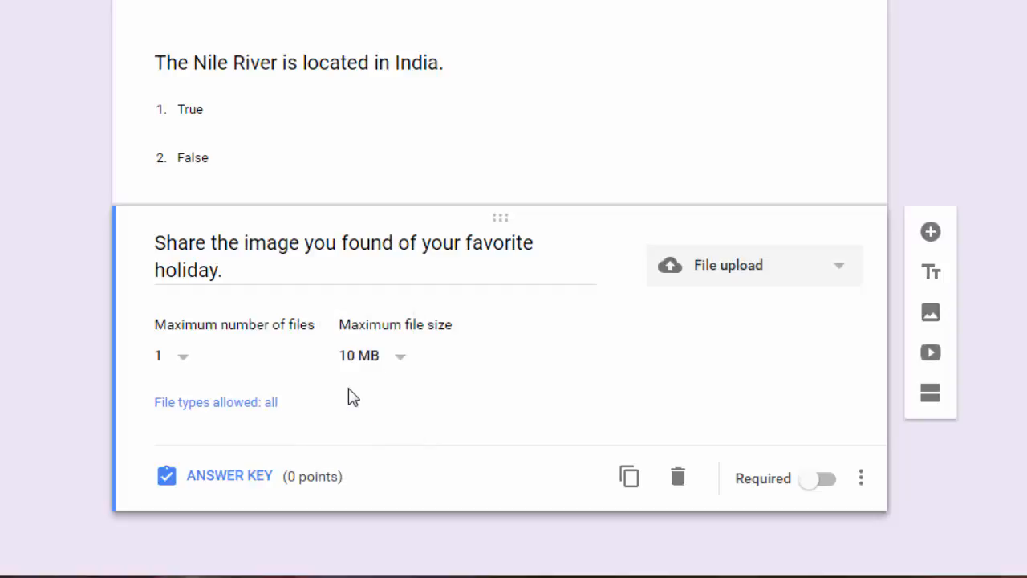
Restrict allowed file types to Drawing and Image only.
{"action": "left_click", "coordinate": [249, 406]}
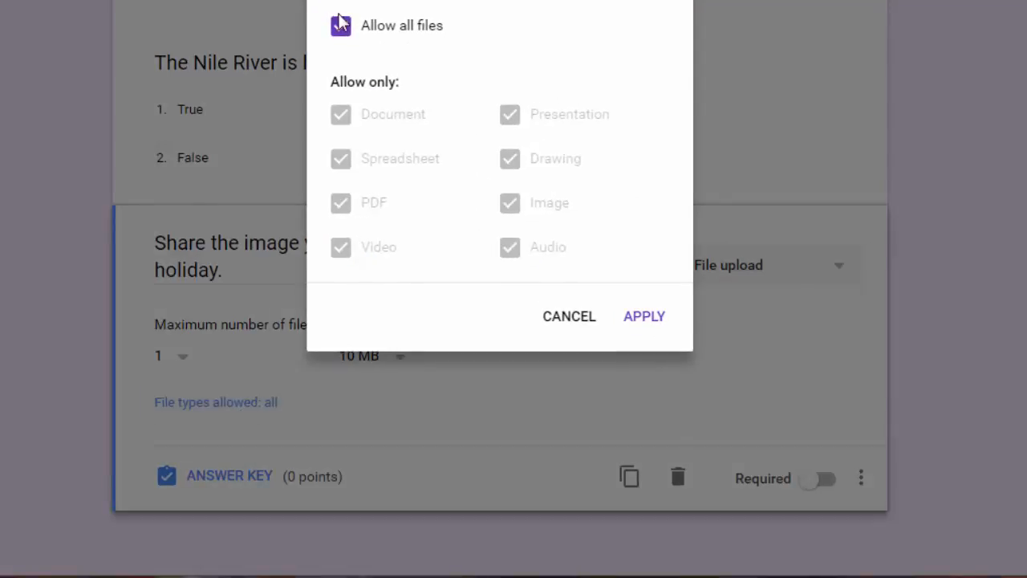
{"action": "left_click", "coordinate": [340, 29]}
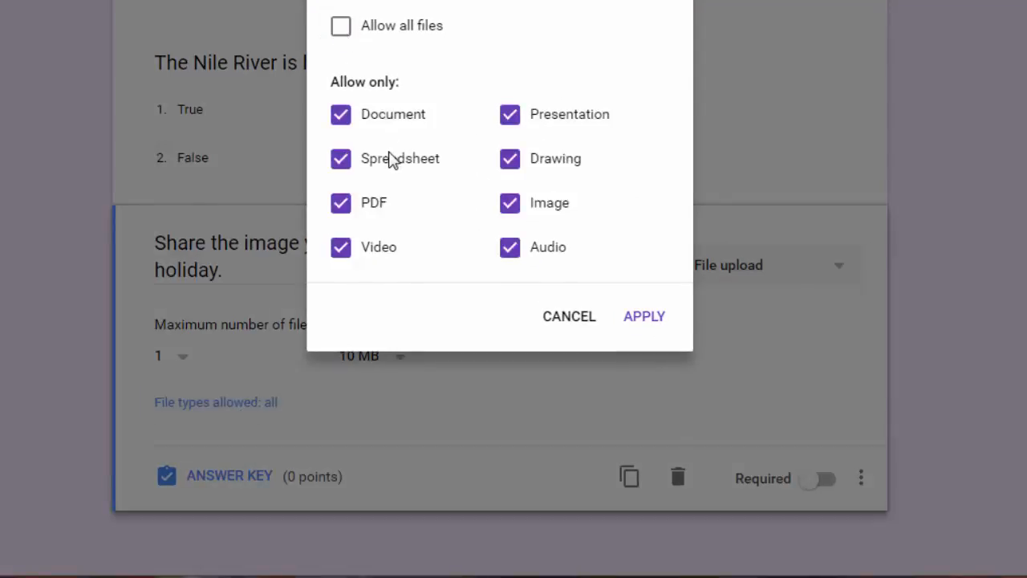
{"action": "left_click", "coordinate": [341, 164]}
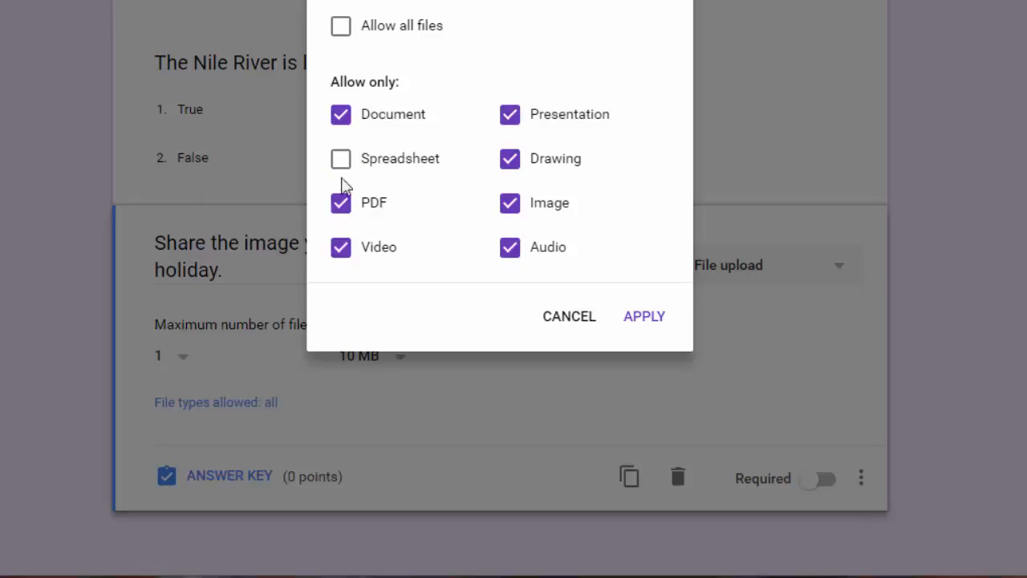
{"action": "left_click", "coordinate": [341, 115]}
{"action": "left_click", "coordinate": [340, 202]}
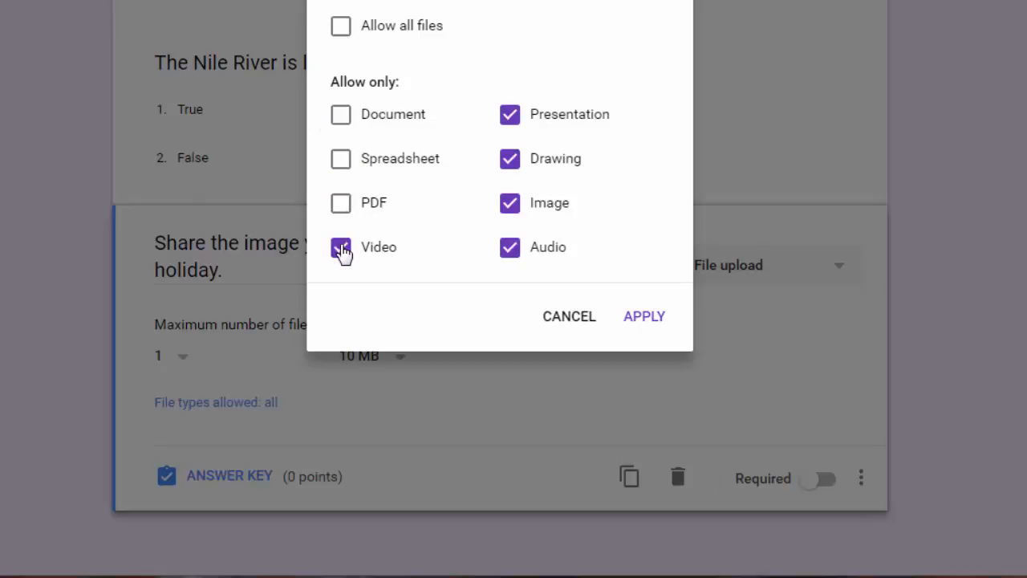
{"action": "left_click", "coordinate": [341, 249]}
{"action": "left_click", "coordinate": [510, 250]}
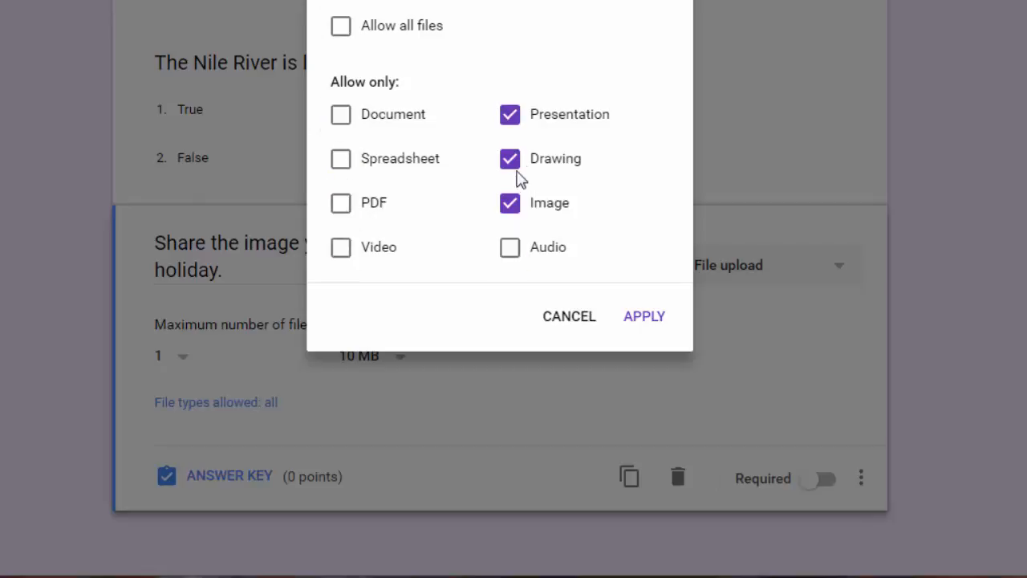
{"action": "left_click", "coordinate": [517, 126]}
{"action": "left_click", "coordinate": [638, 324]}
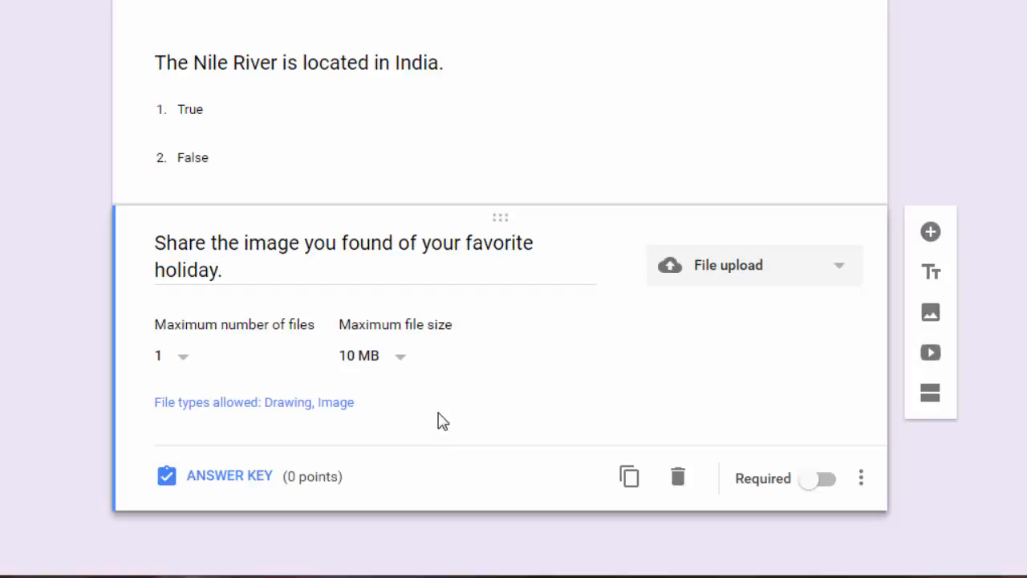
Make the upload question worth 2 points in the answer key.
{"action": "left_click", "coordinate": [234, 477]}
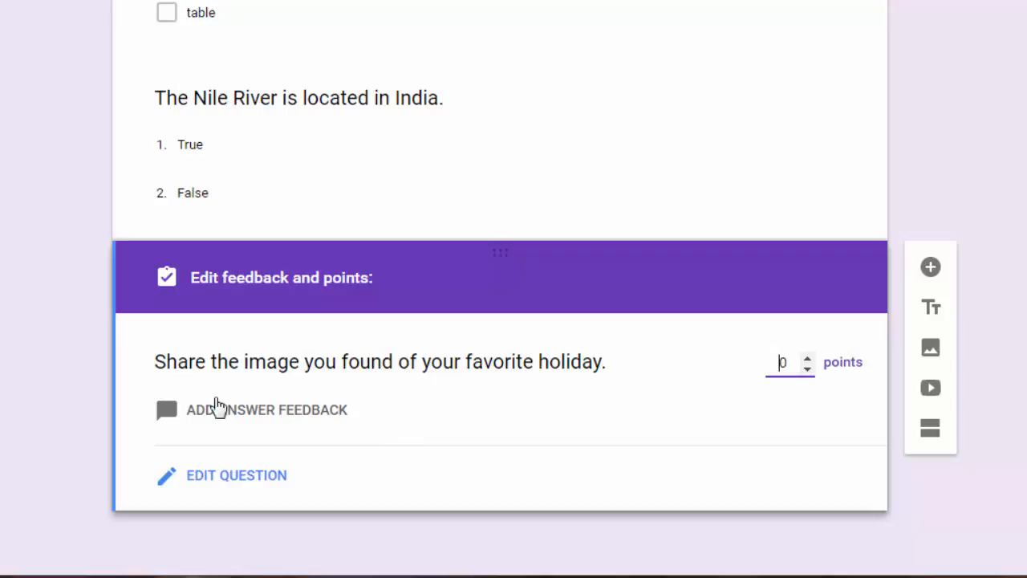
{"action": "left_click", "coordinate": [807, 359]}
{"action": "left_click", "coordinate": [280, 481]}
{"action": "scroll", "coordinate": [350, 464], "scroll_direction": "down", "scroll_amount": 1}
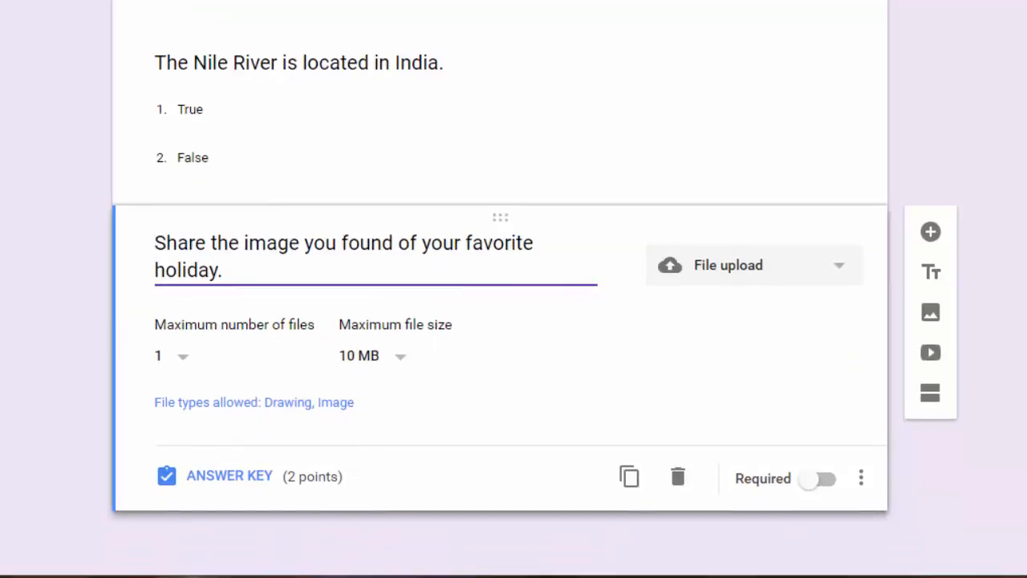
Add a linear scale question running from 1 to 7 below the upload question.
{"action": "left_click", "coordinate": [934, 236]}
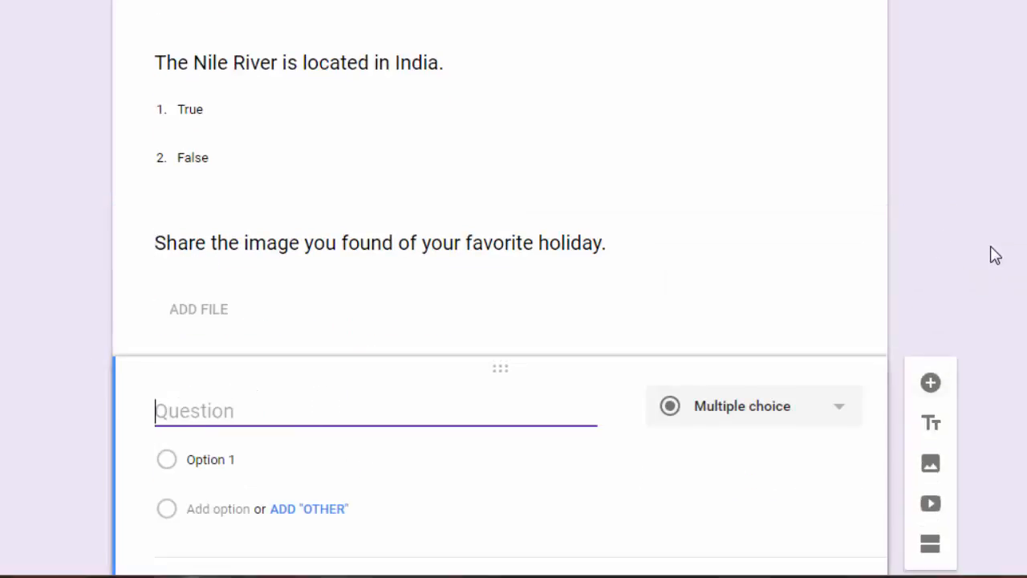
{"action": "left_click", "coordinate": [844, 299]}
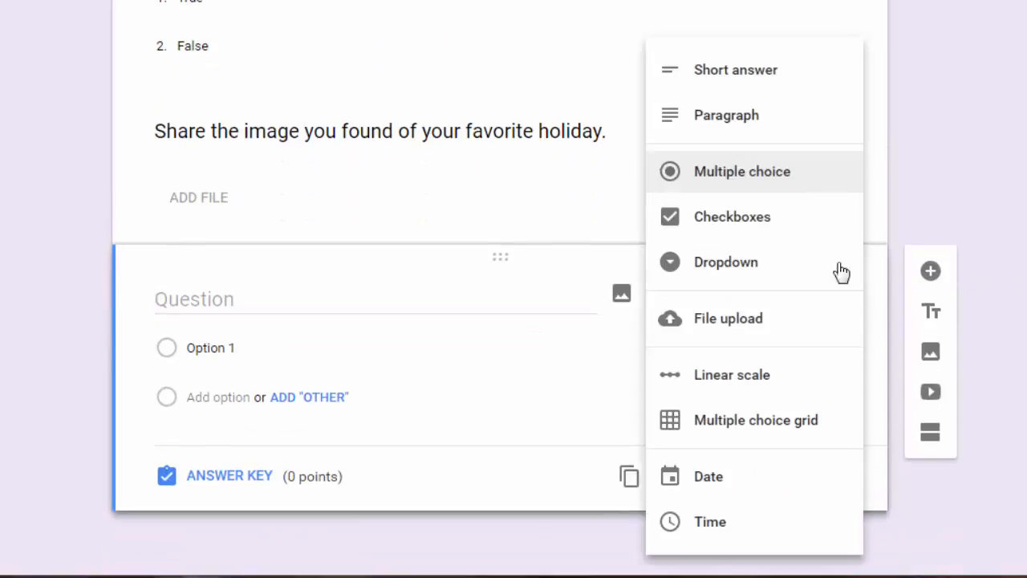
{"action": "left_click", "coordinate": [787, 376]}
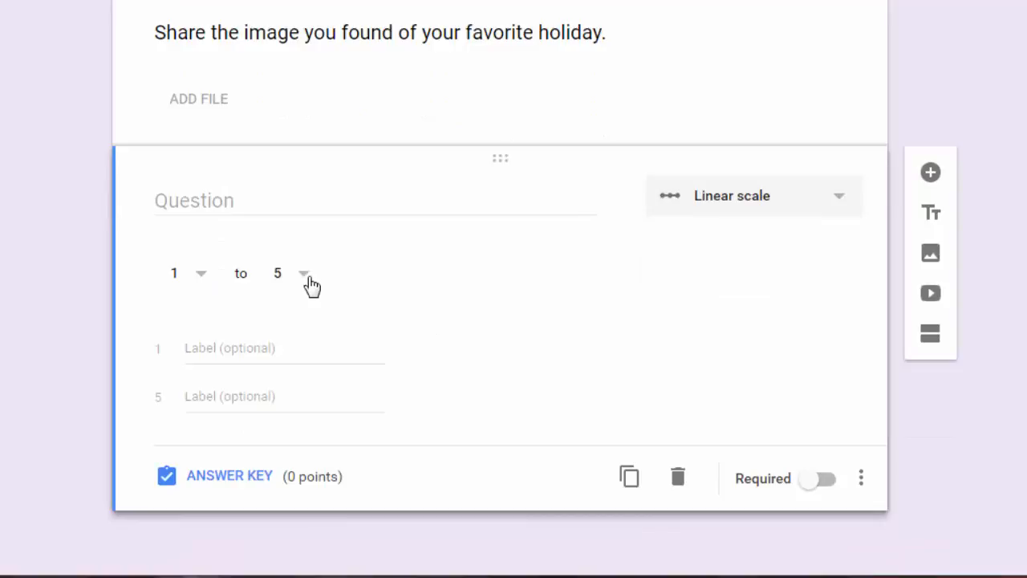
{"action": "left_click", "coordinate": [305, 282]}
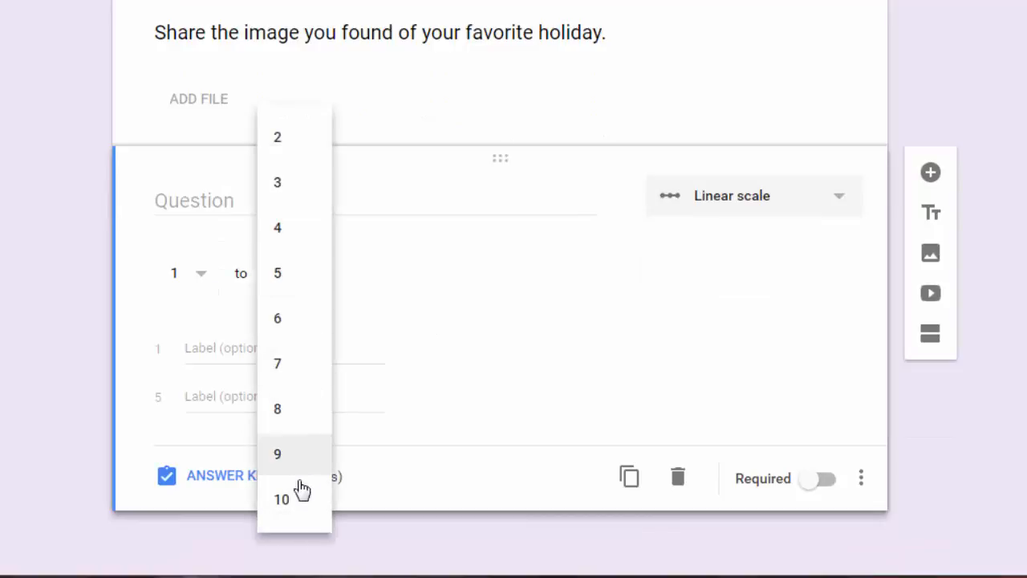
{"action": "left_click", "coordinate": [199, 291]}
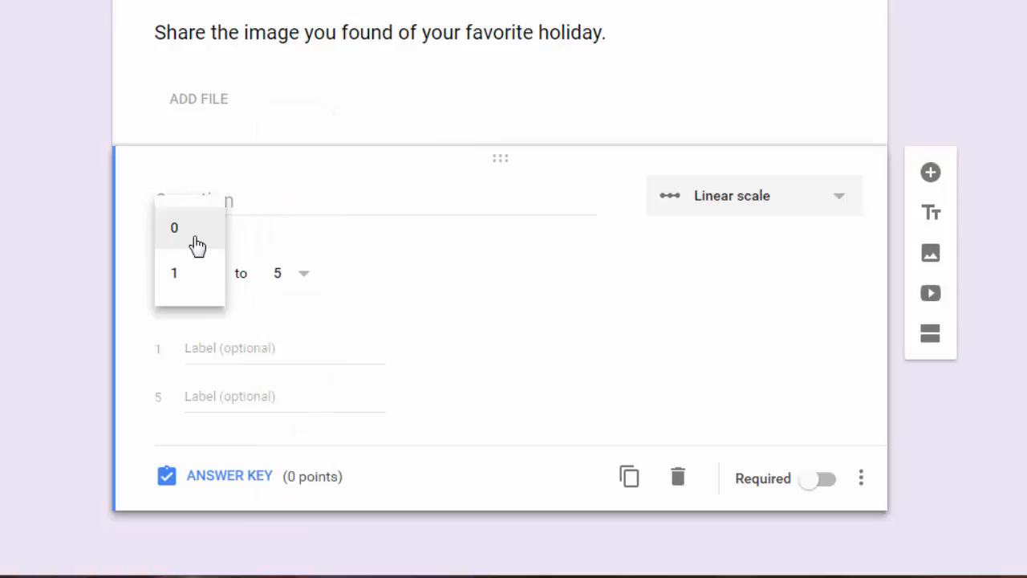
{"action": "left_click", "coordinate": [192, 287]}
{"action": "left_click", "coordinate": [308, 287]}
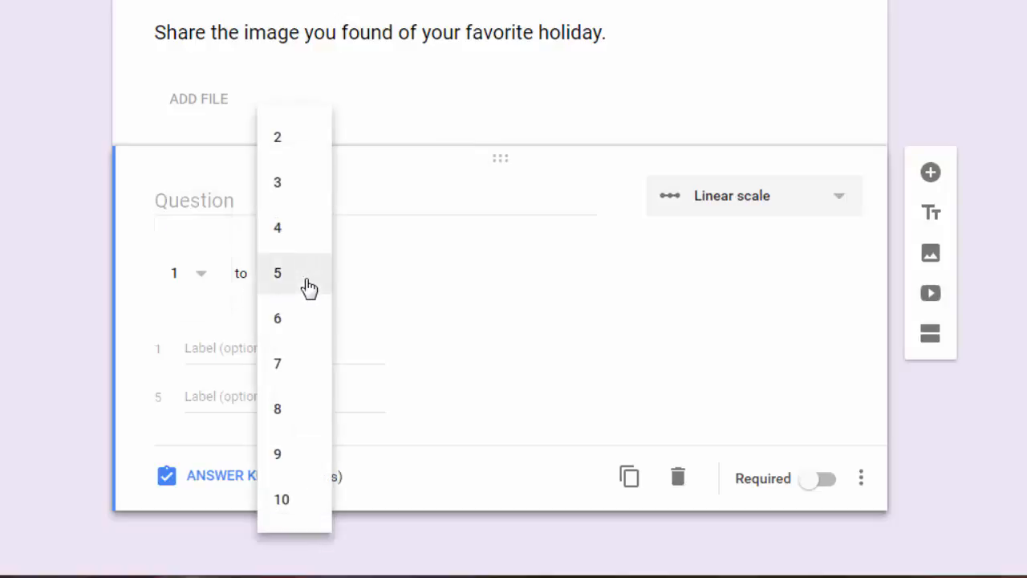
{"action": "left_click", "coordinate": [302, 367]}
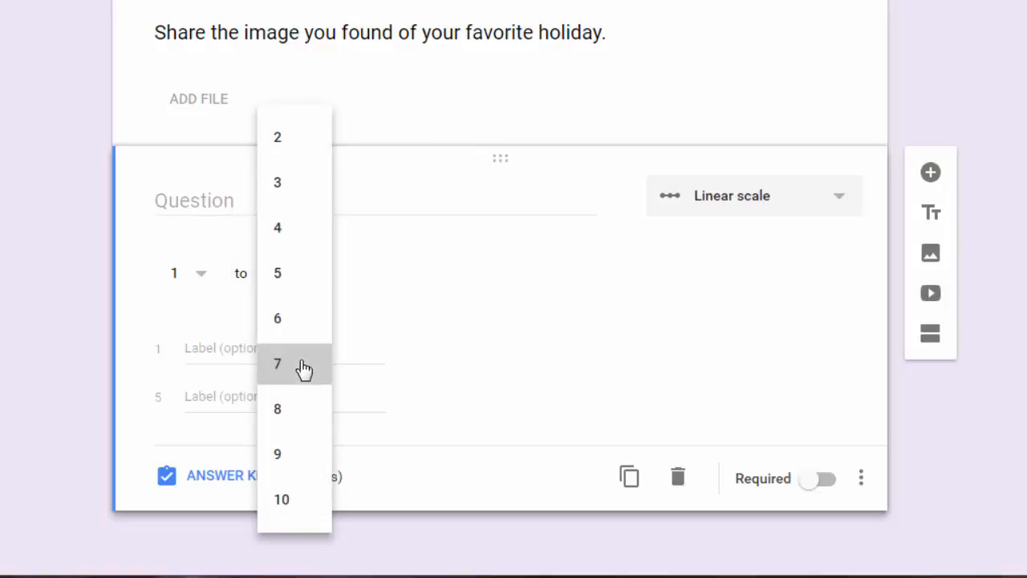
Label the scale's ends 'Not satisfied at all.' and 'Extremely satisfied'.
{"action": "left_click", "coordinate": [239, 351]}
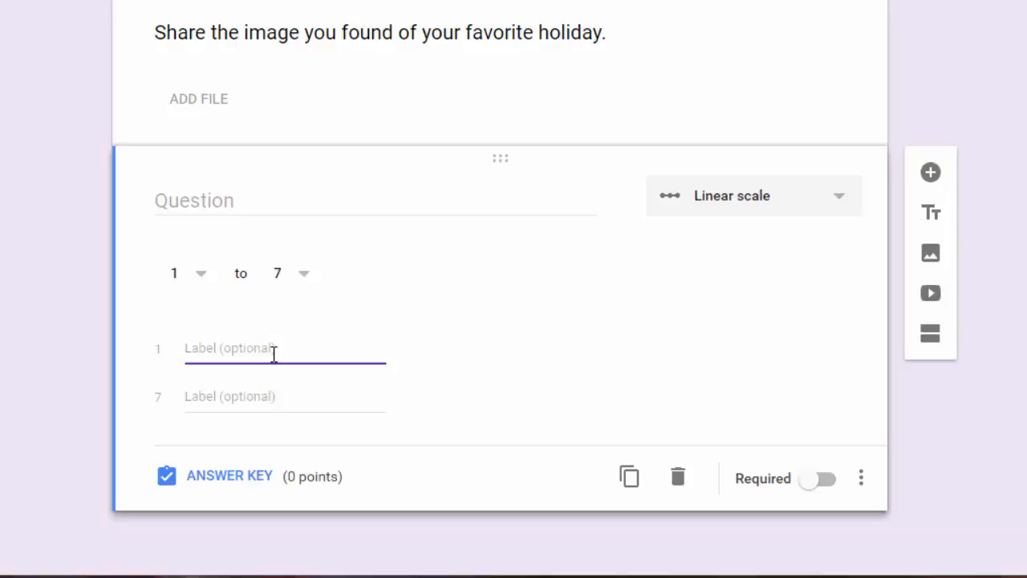
{"action": "type", "text": "Not satisfied at a"}
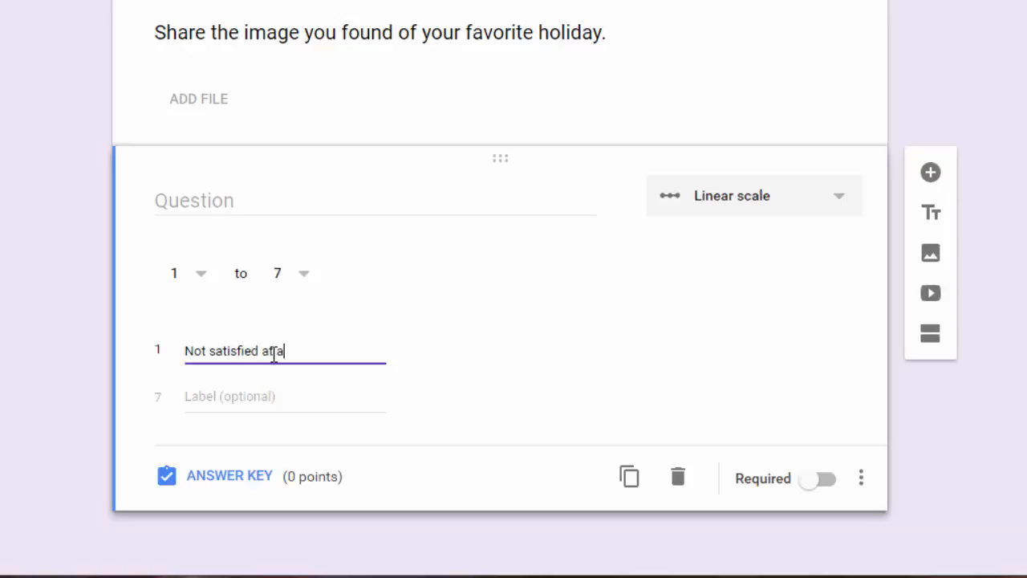
{"action": "type", "text": "ll."}
{"action": "left_click", "coordinate": [252, 409]}
{"action": "type", "text": "Extreme"}
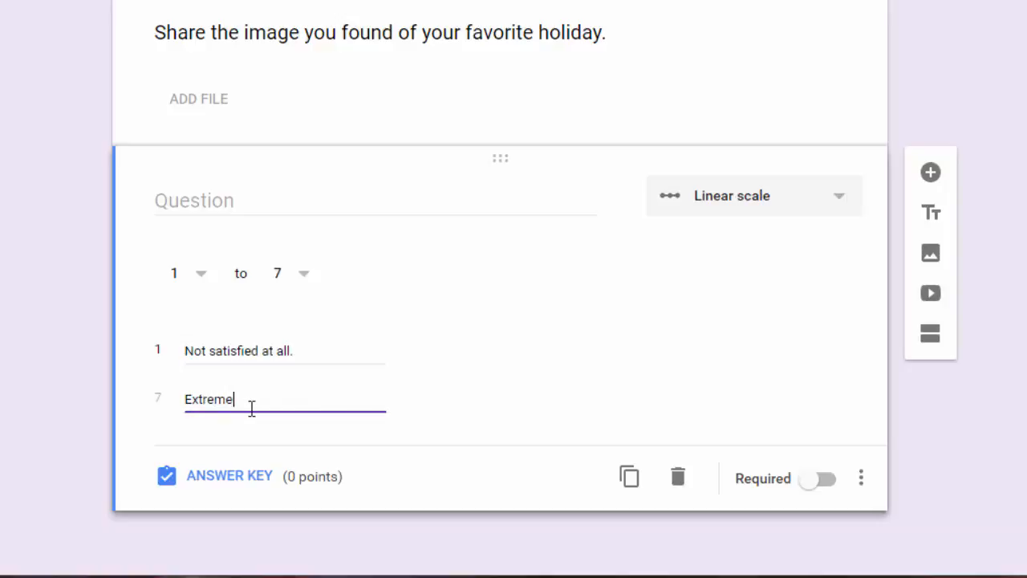
{"action": "type", "text": "ly satisfied."}
{"action": "left_click", "coordinate": [210, 199]}
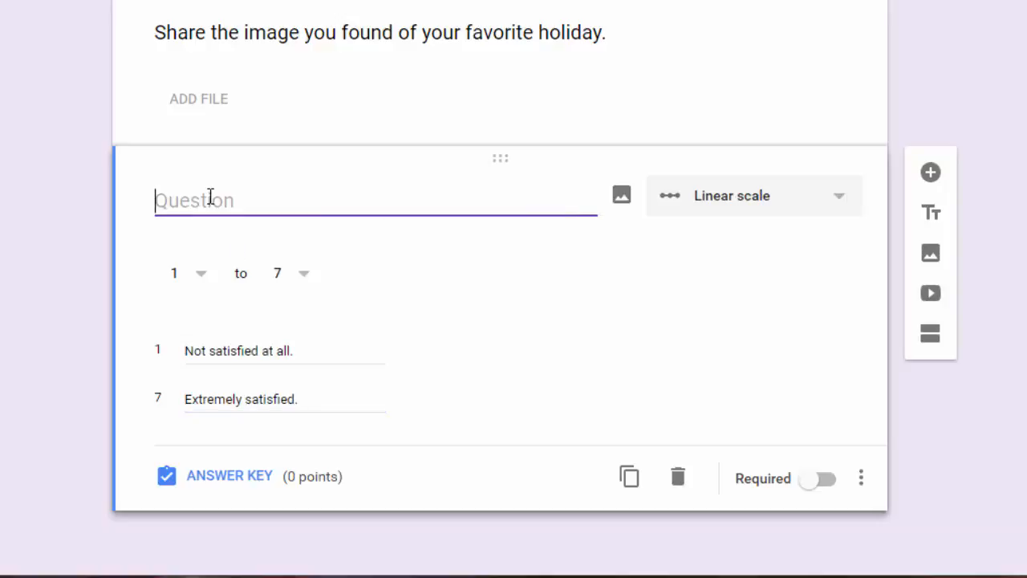
Enter the title 'How satisfied are you with your Chromebook?' and assign 1 point in the answer key.
{"action": "type", "text": "How sati"}
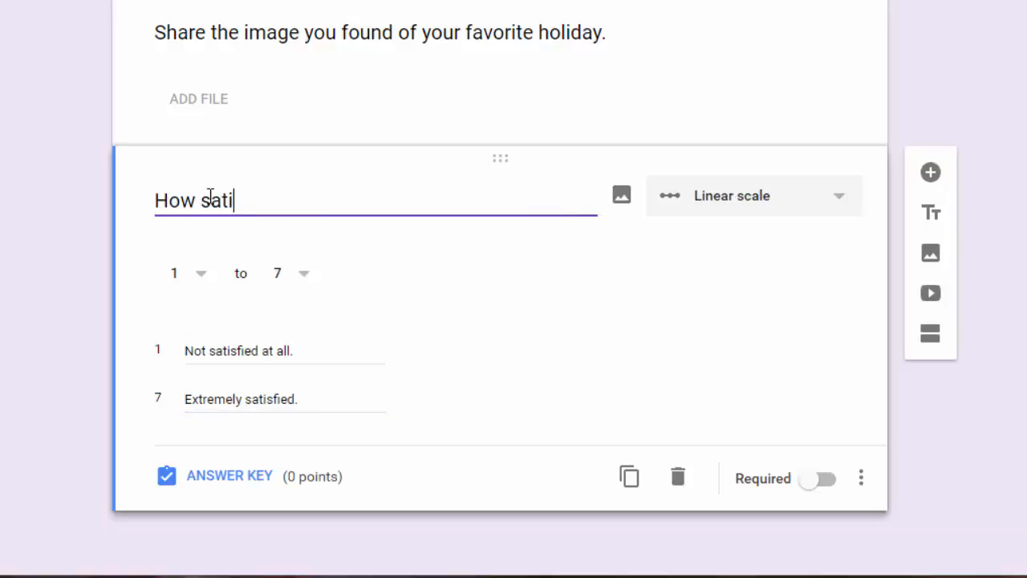
{"action": "type", "text": "sfied are you wit"}
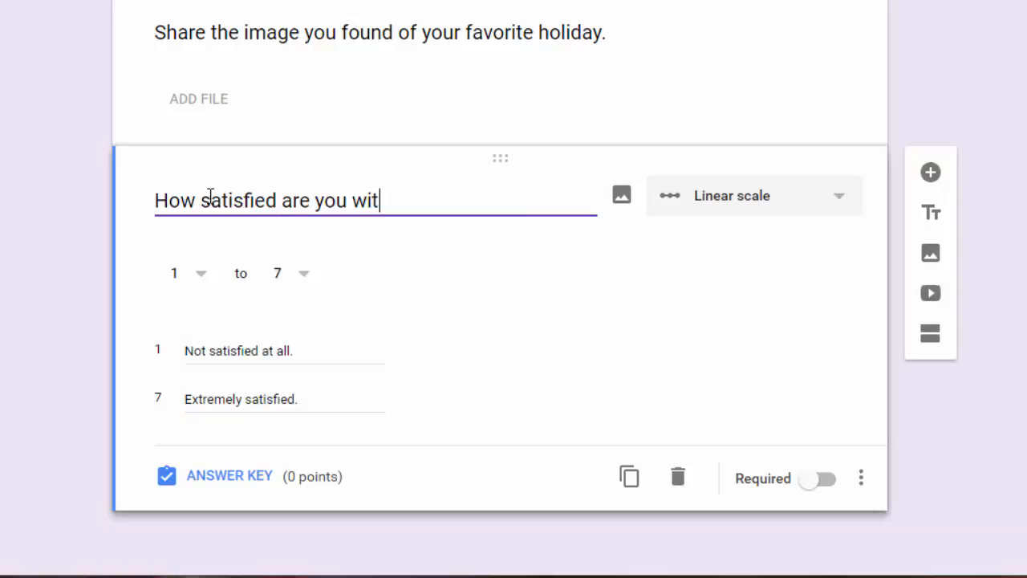
{"action": "type", "text": "h your Chrome"}
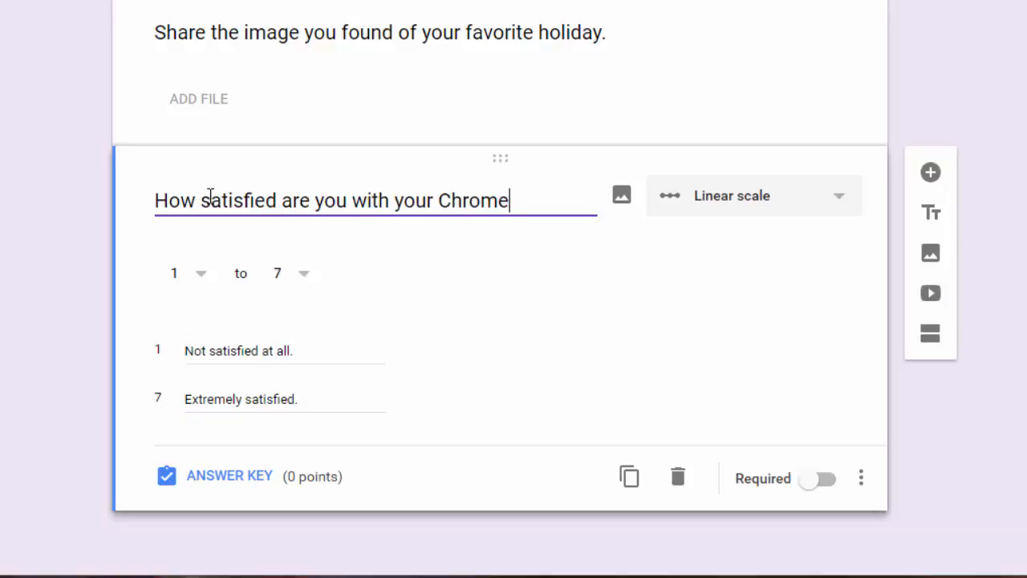
{"action": "type", "text": "book?"}
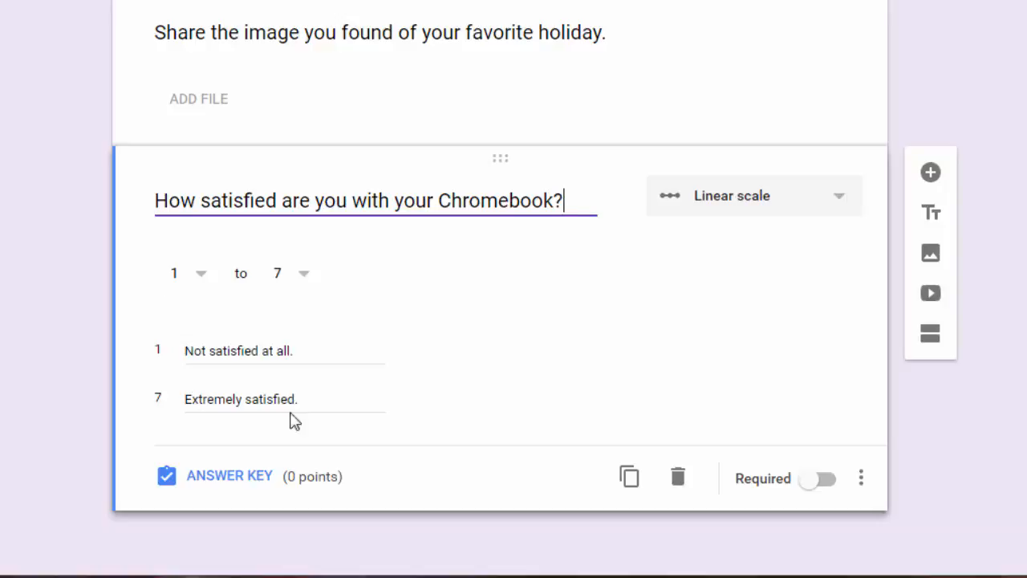
{"action": "left_click", "coordinate": [244, 476]}
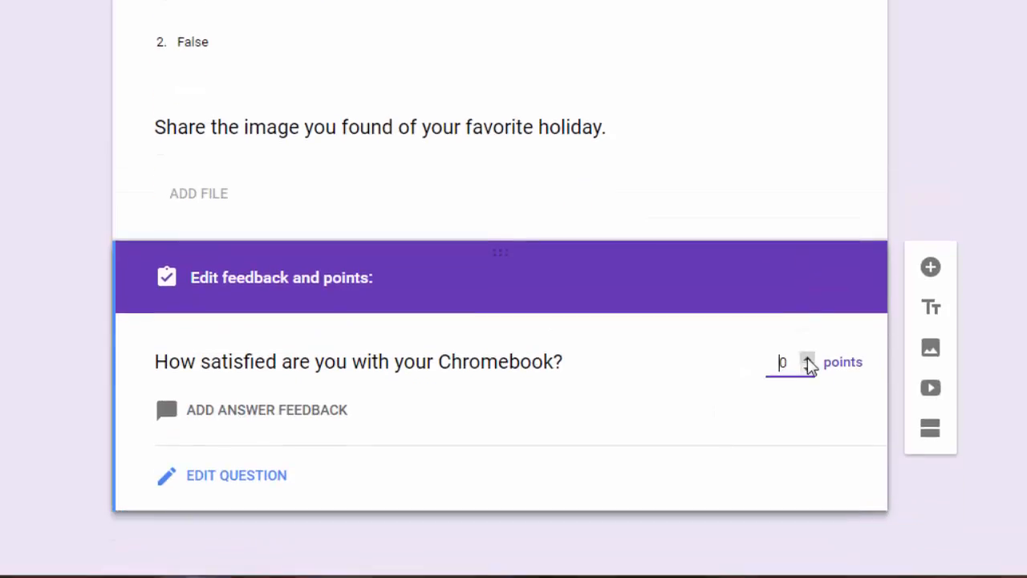
{"action": "left_click", "coordinate": [807, 358]}
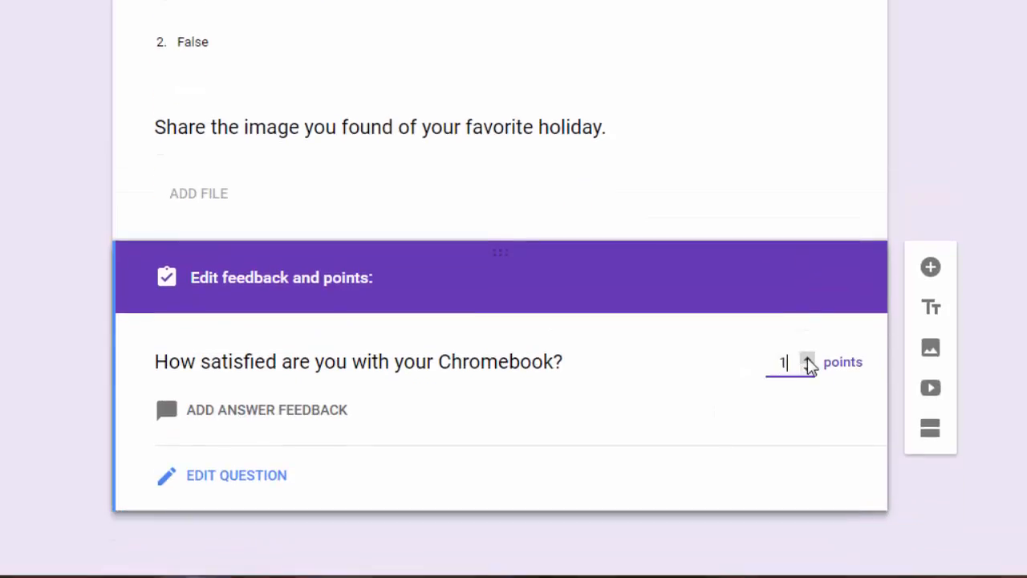
{"action": "left_click", "coordinate": [257, 490]}
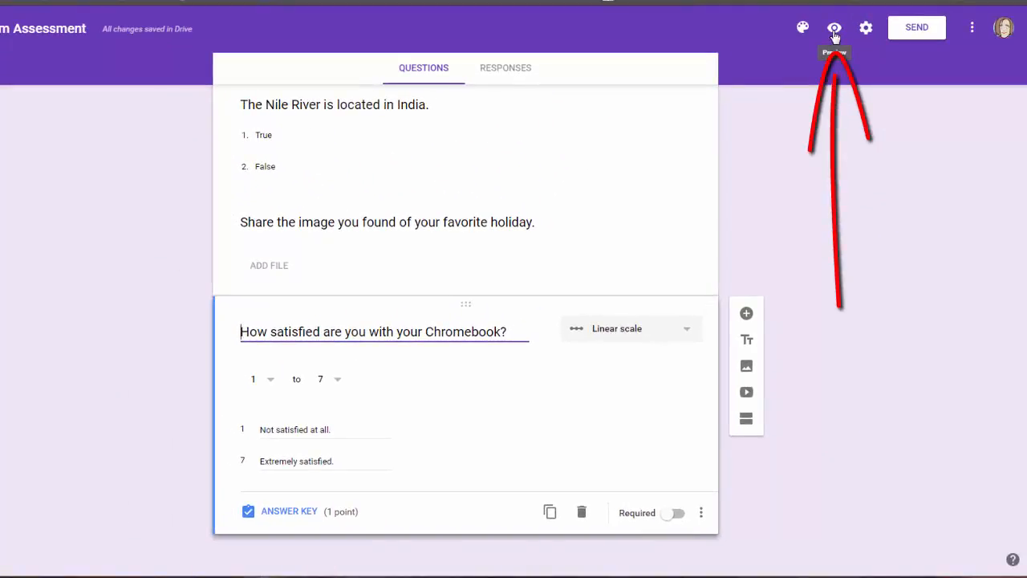
{"action": "left_click", "coordinate": [835, 30]}
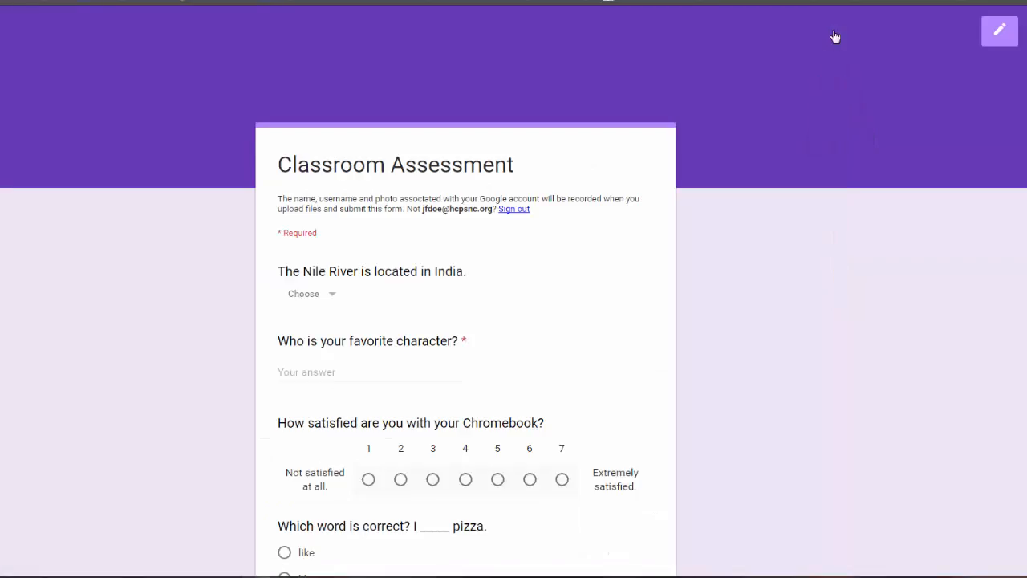
{"action": "scroll", "coordinate": [756, 236], "scroll_direction": "down", "scroll_amount": 3}
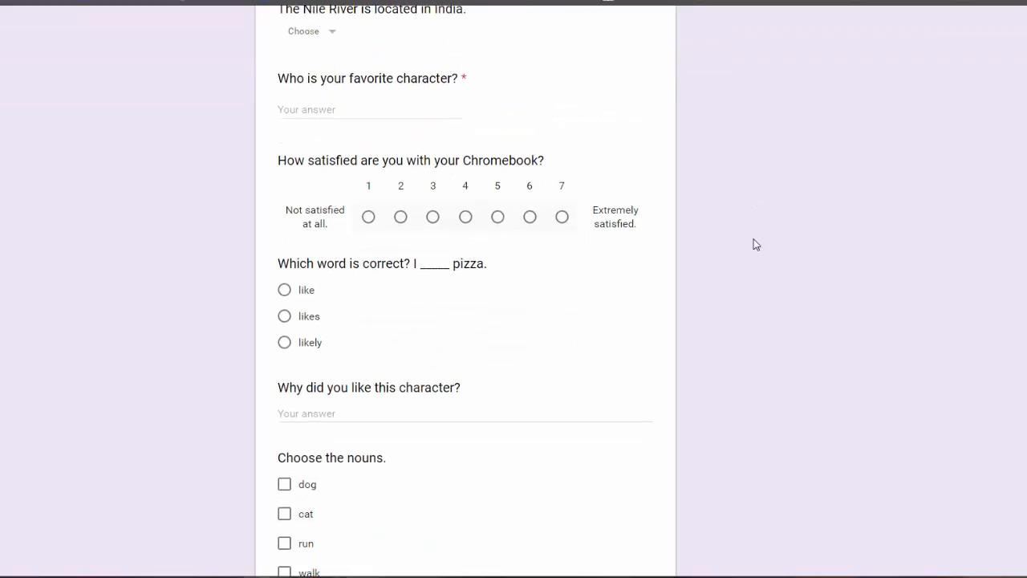
{"action": "scroll", "coordinate": [756, 245], "scroll_direction": "down", "scroll_amount": 4}
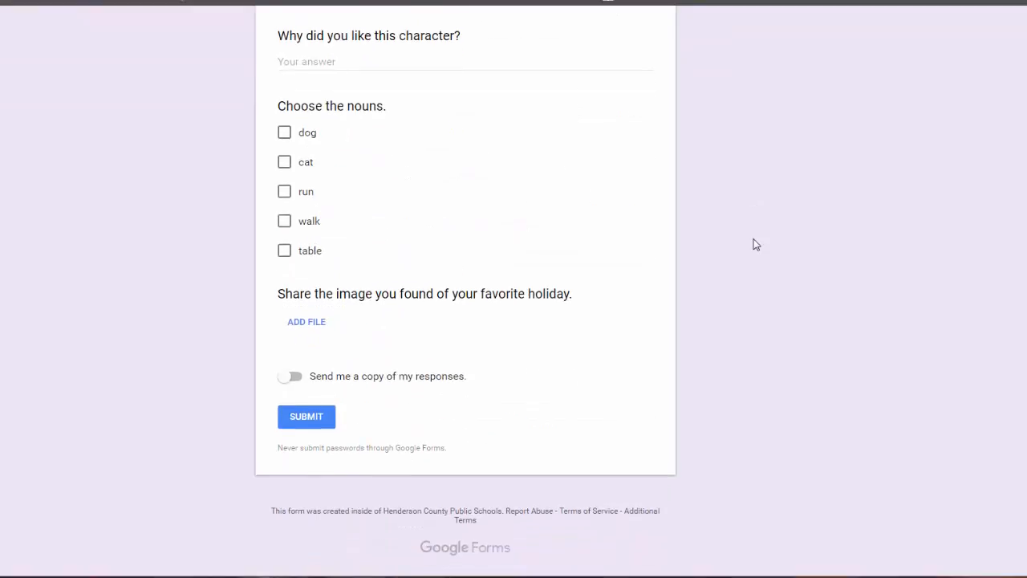
{"action": "scroll", "coordinate": [756, 245], "scroll_direction": "up", "scroll_amount": 5}
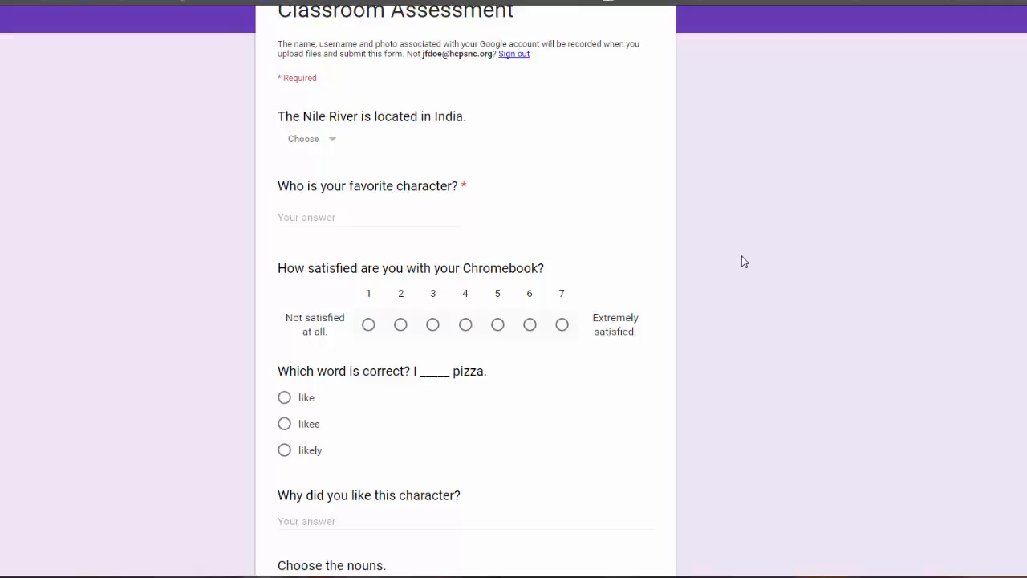
{"action": "scroll", "coordinate": [744, 262], "scroll_direction": "up", "scroll_amount": 2}
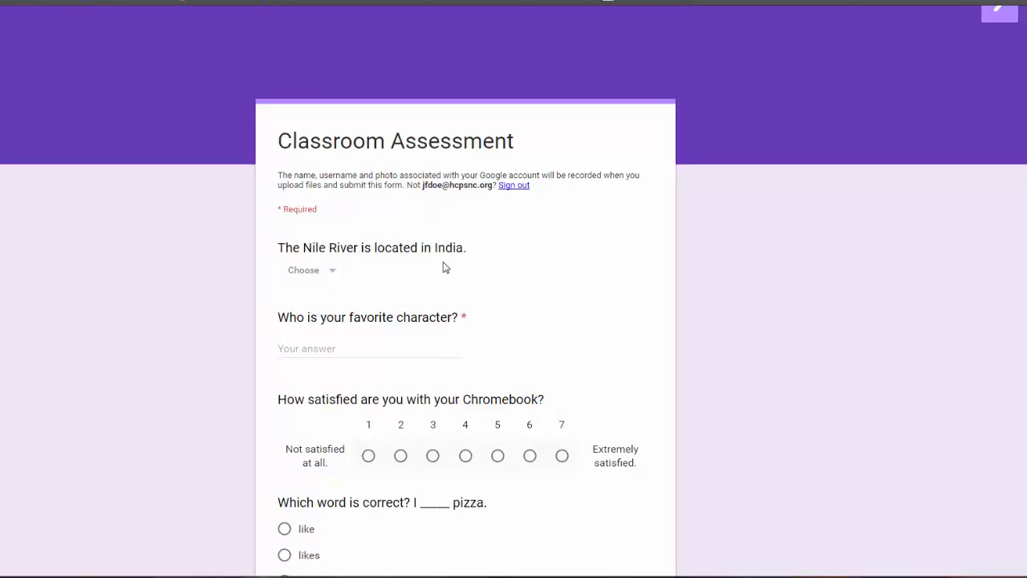
{"action": "scroll", "coordinate": [444, 267], "scroll_direction": "down", "scroll_amount": 2}
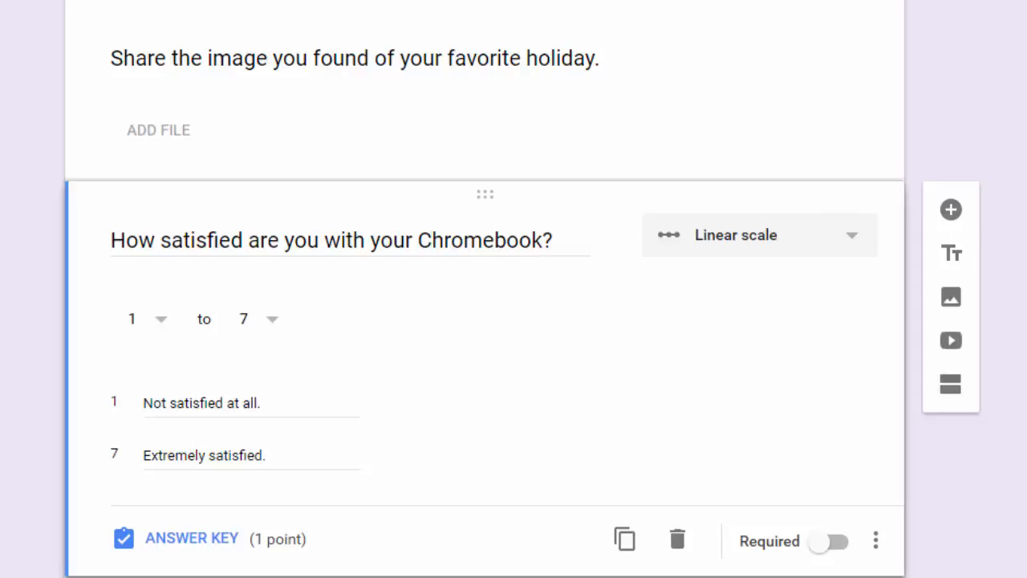
Add a new question below the Chromebook satisfaction scale.
{"action": "left_click", "coordinate": [951, 211]}
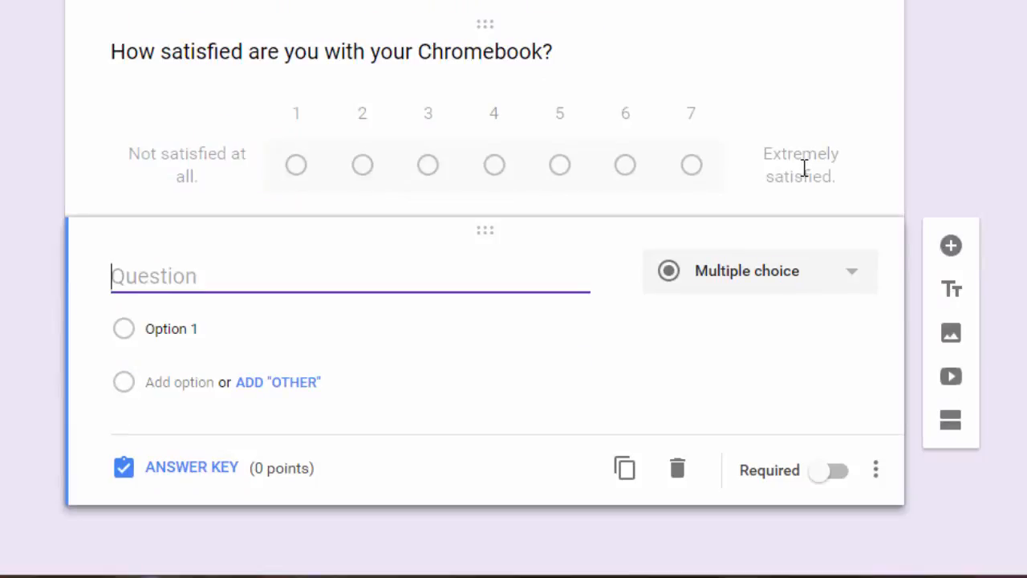
Make it a multiple choice grid with columns Never, Rarely, Sometimes and Always.
{"action": "left_click", "coordinate": [828, 273]}
{"action": "left_click", "coordinate": [783, 422]}
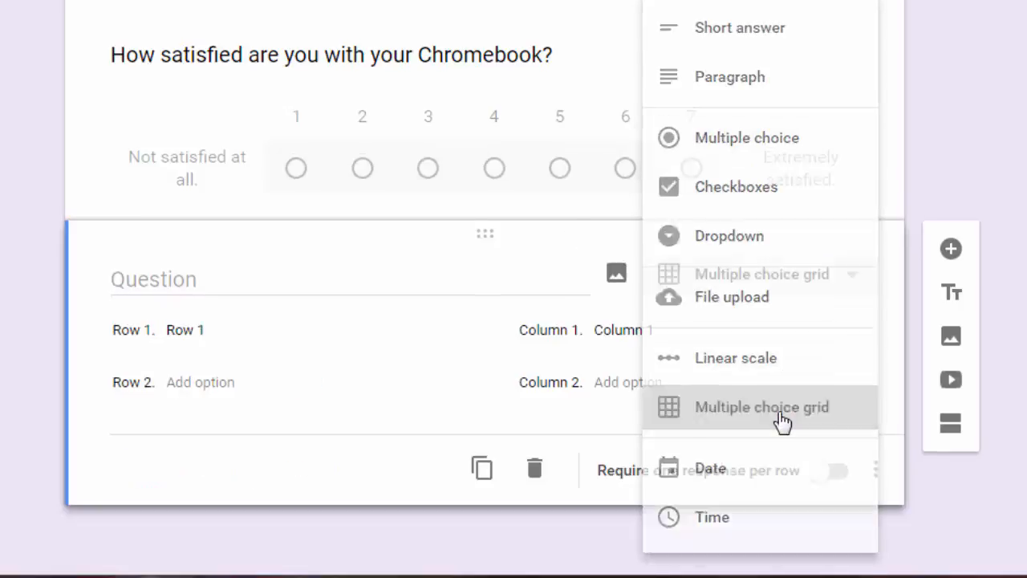
{"action": "left_click", "coordinate": [653, 329]}
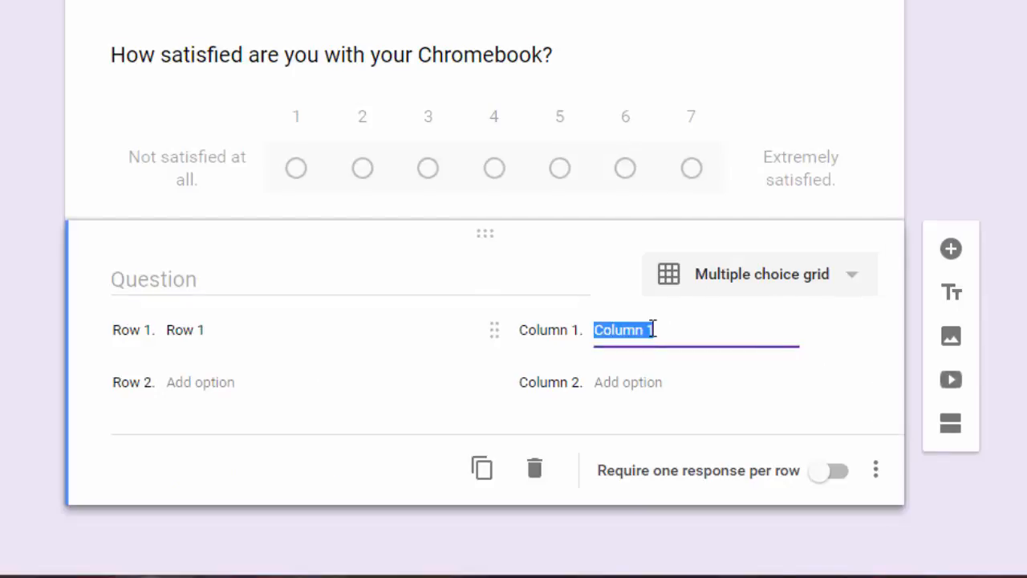
{"action": "type", "text": "Never"}
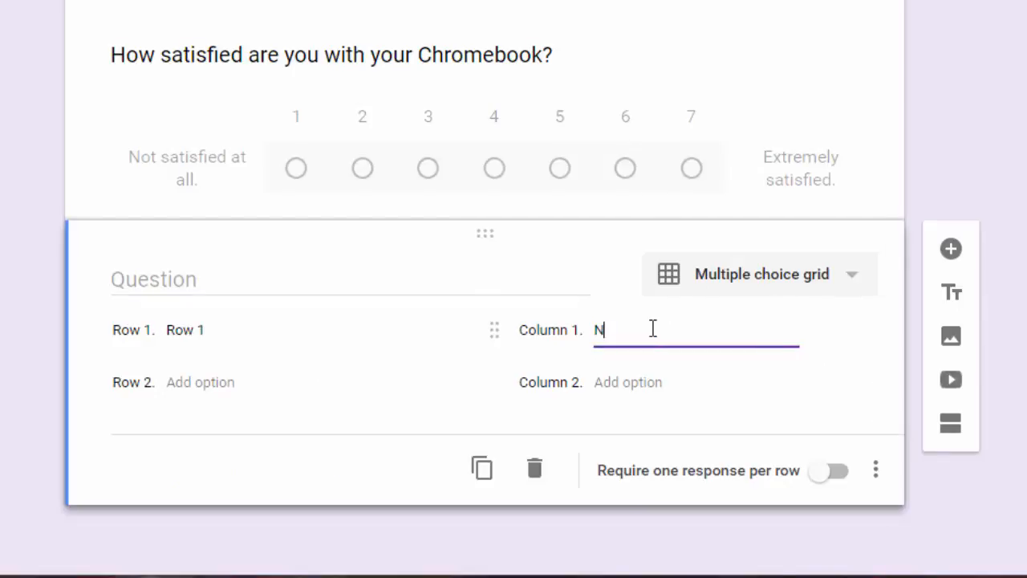
{"action": "left_click", "coordinate": [643, 384]}
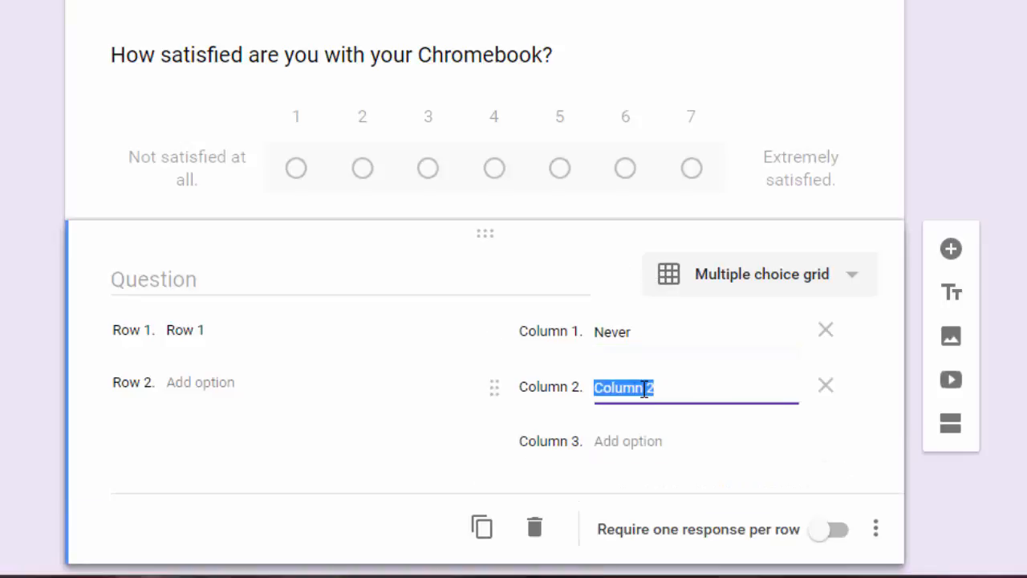
{"action": "type", "text": "Rarely"}
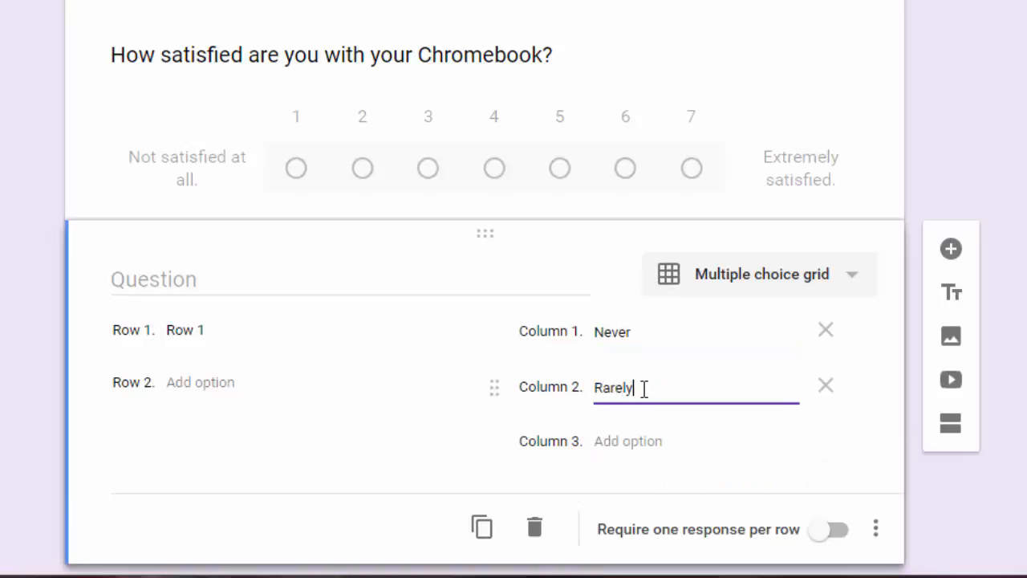
{"action": "left_click", "coordinate": [622, 441]}
{"action": "type", "text": "Sometimes"}
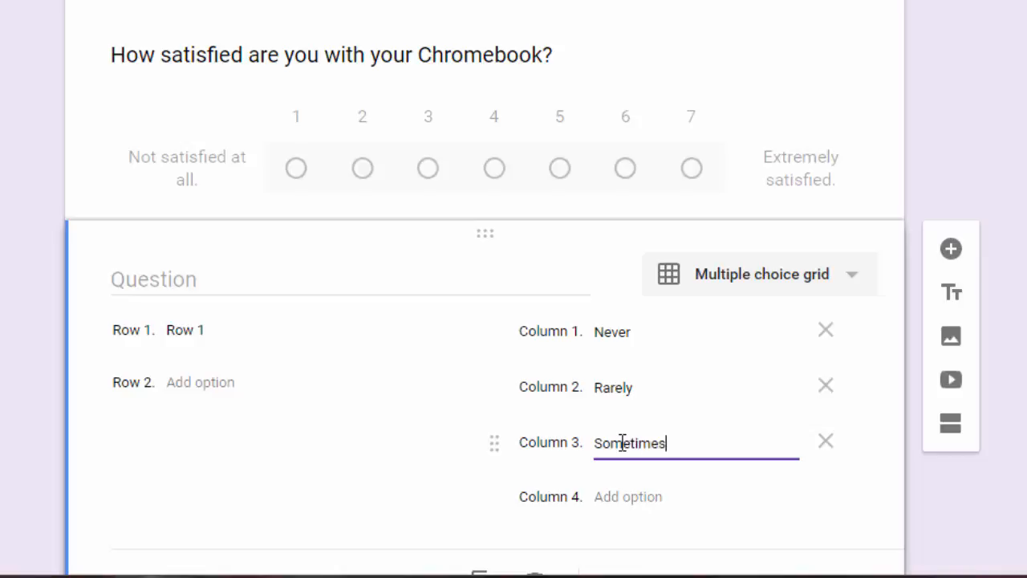
{"action": "left_click", "coordinate": [608, 496]}
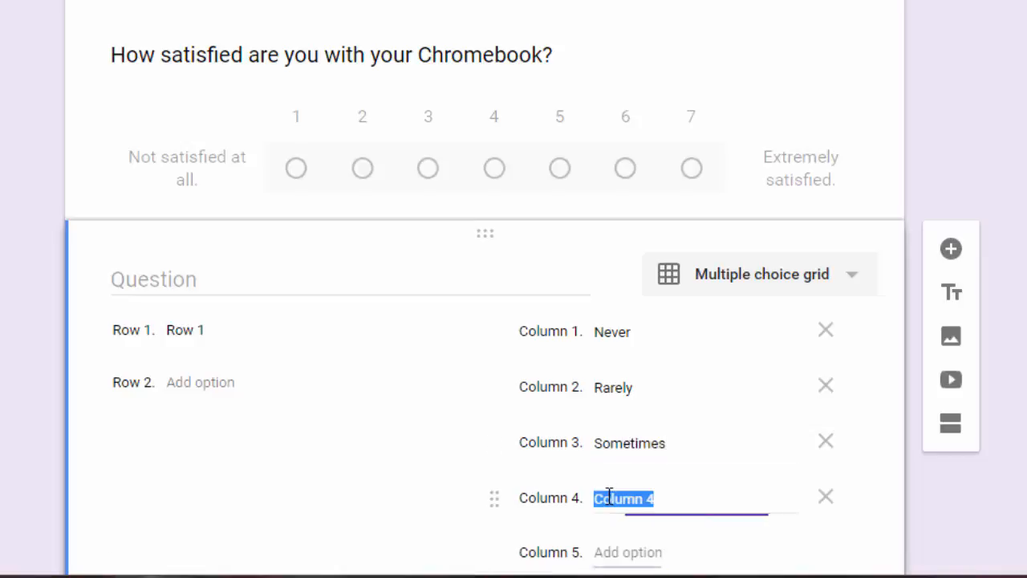
{"action": "type", "text": "Always"}
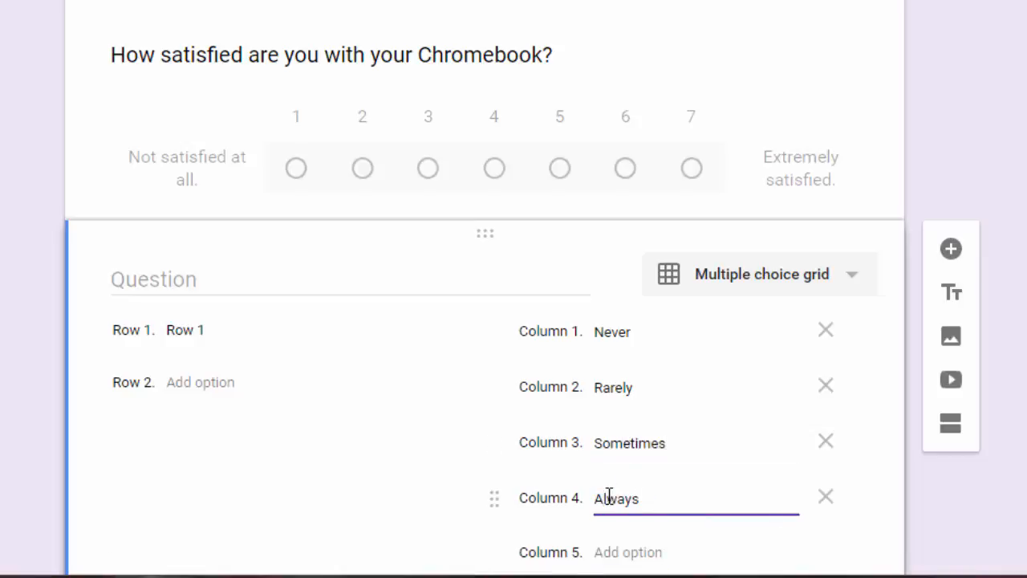
Fill in the grid rows Book, Newspaper, Blog and Journal.
{"action": "left_click", "coordinate": [190, 325]}
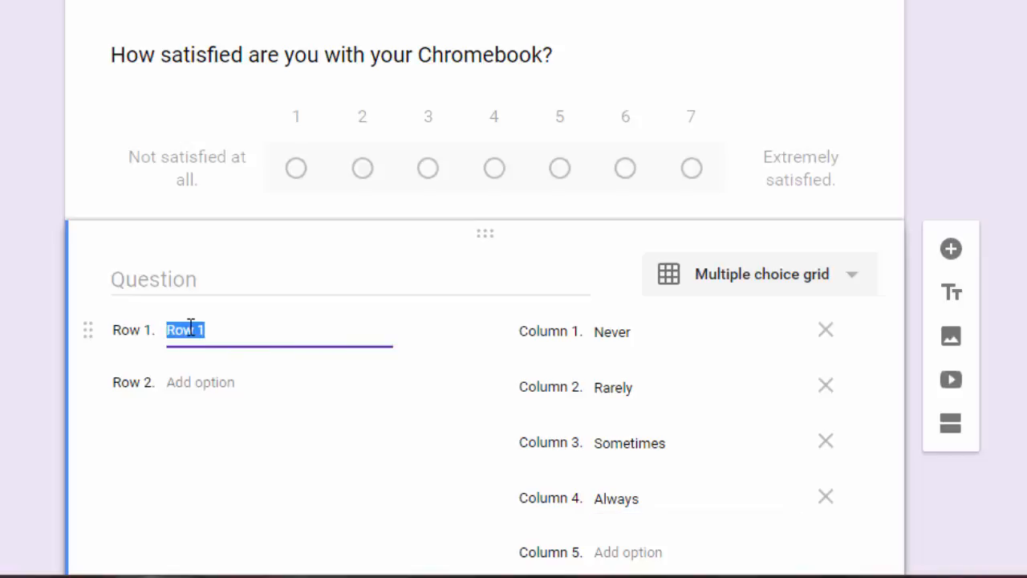
{"action": "type", "text": "Book"}
{"action": "left_click", "coordinate": [210, 386]}
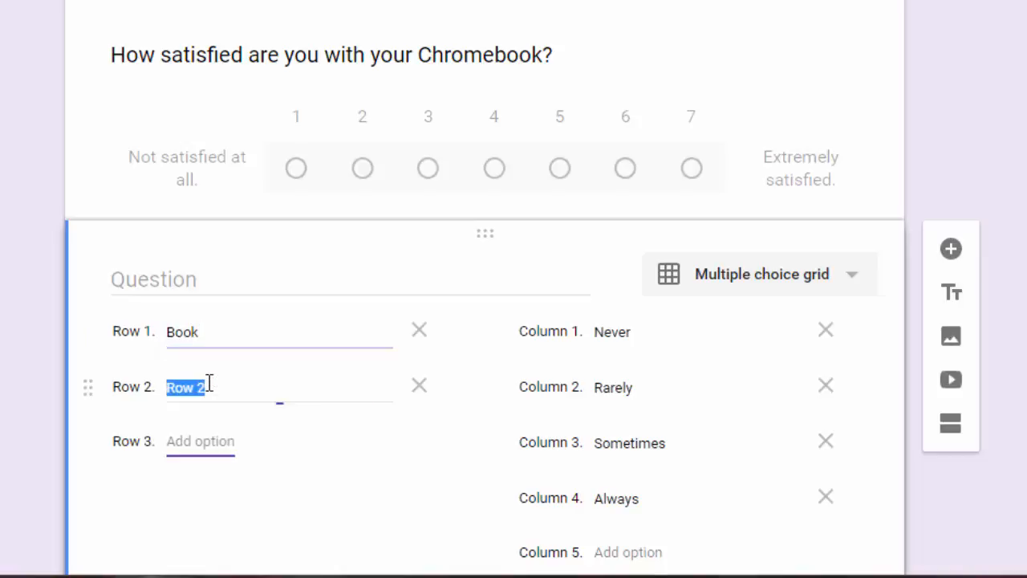
{"action": "type", "text": "Newspaper"}
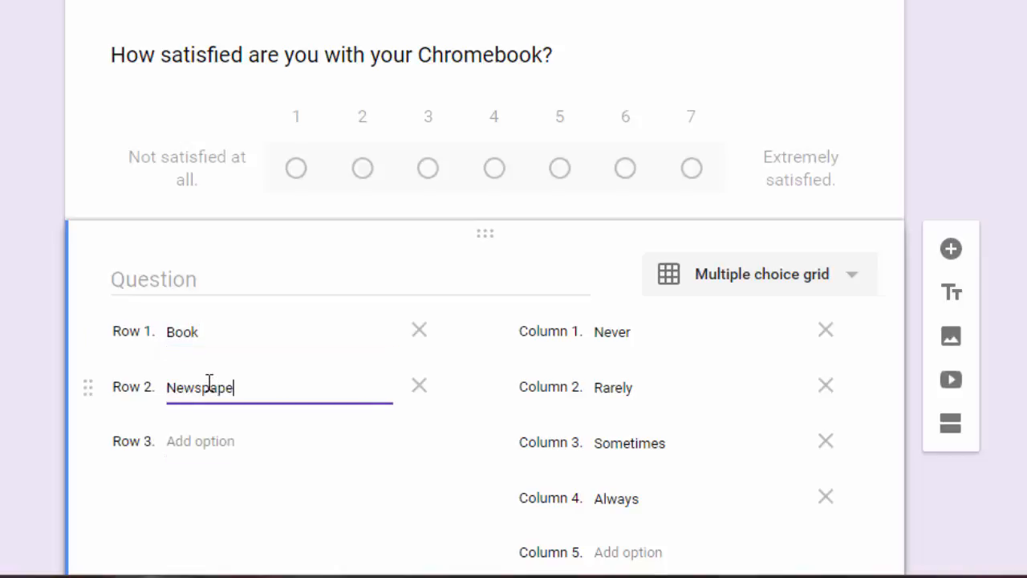
{"action": "left_click", "coordinate": [206, 441]}
{"action": "type", "text": "B"}
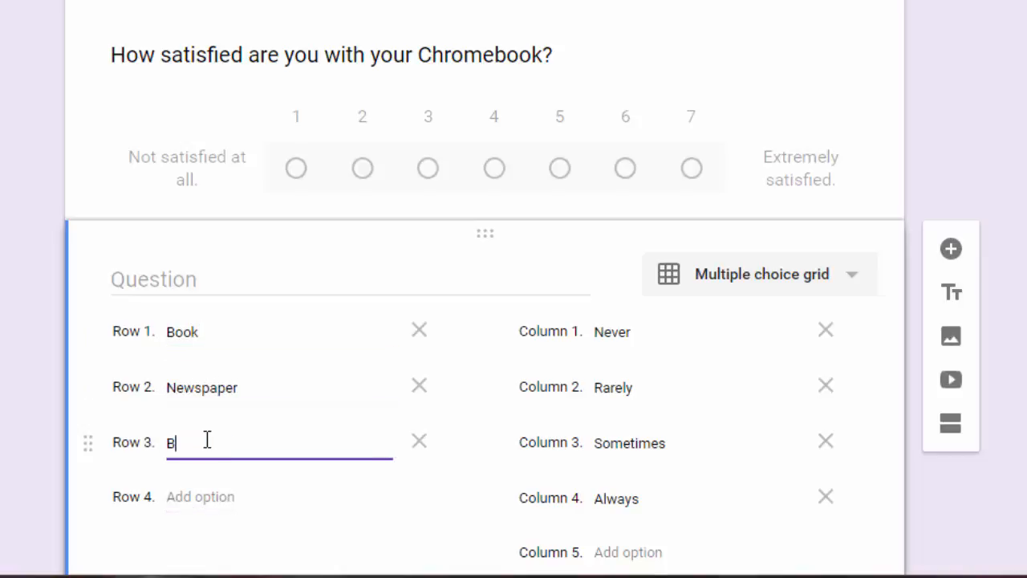
{"action": "type", "text": "log"}
{"action": "left_click", "coordinate": [217, 495]}
{"action": "type", "text": "Jounrn"}
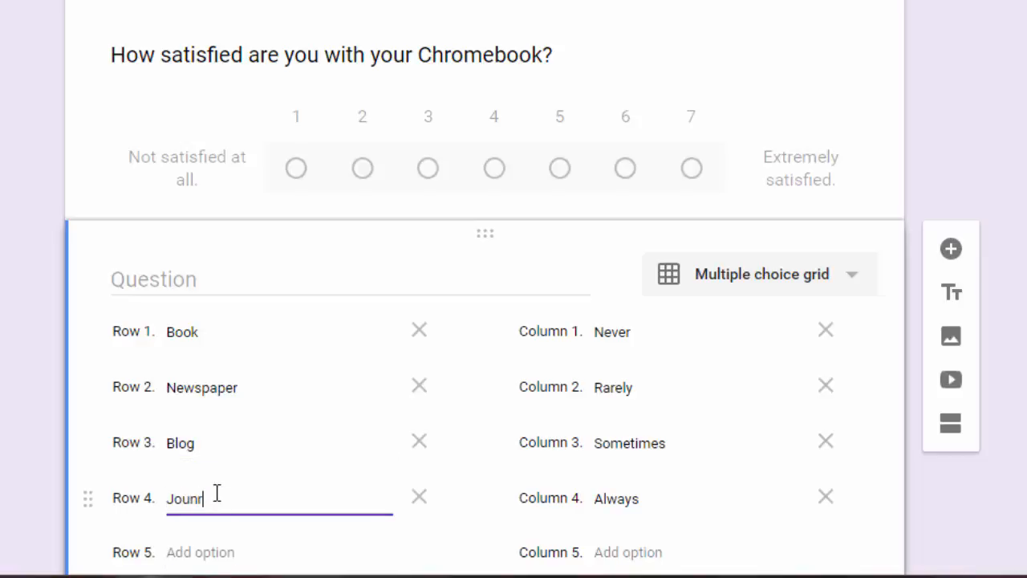
{"action": "key", "text": "BackSpace"}
{"action": "key", "text": "BackSpace"}
{"action": "key", "text": "BackSpace"}
{"action": "type", "text": "rnal"}
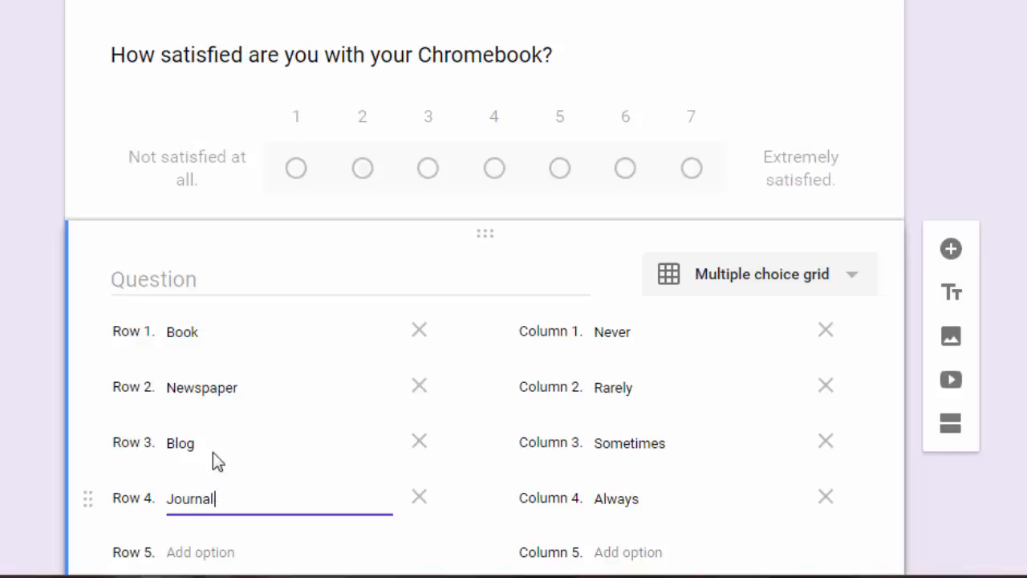
Title the grid 'How often do you read these types of materials?'.
{"action": "left_click", "coordinate": [204, 279]}
{"action": "type", "text": "How oft"}
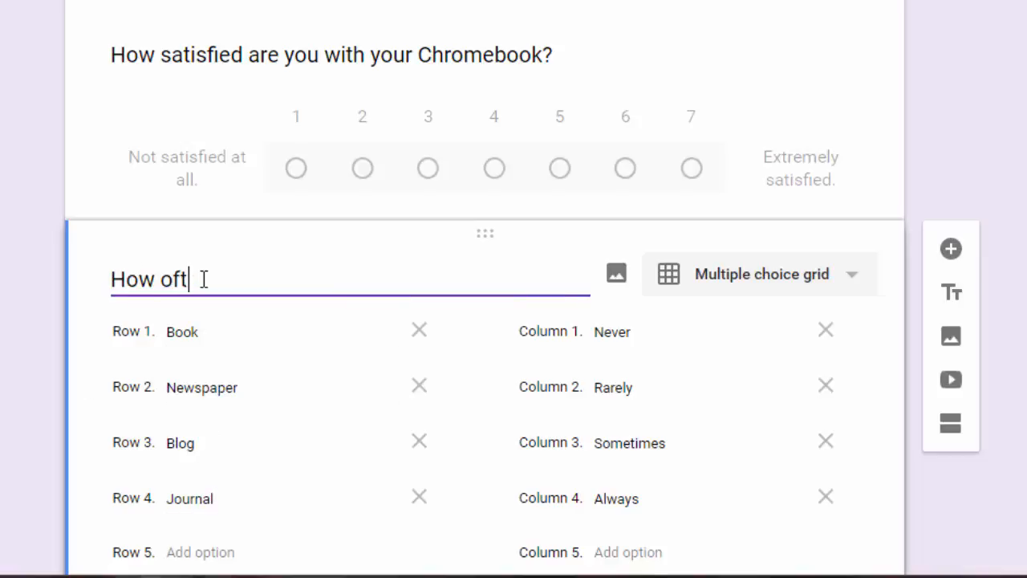
{"action": "type", "text": "en do you rea"}
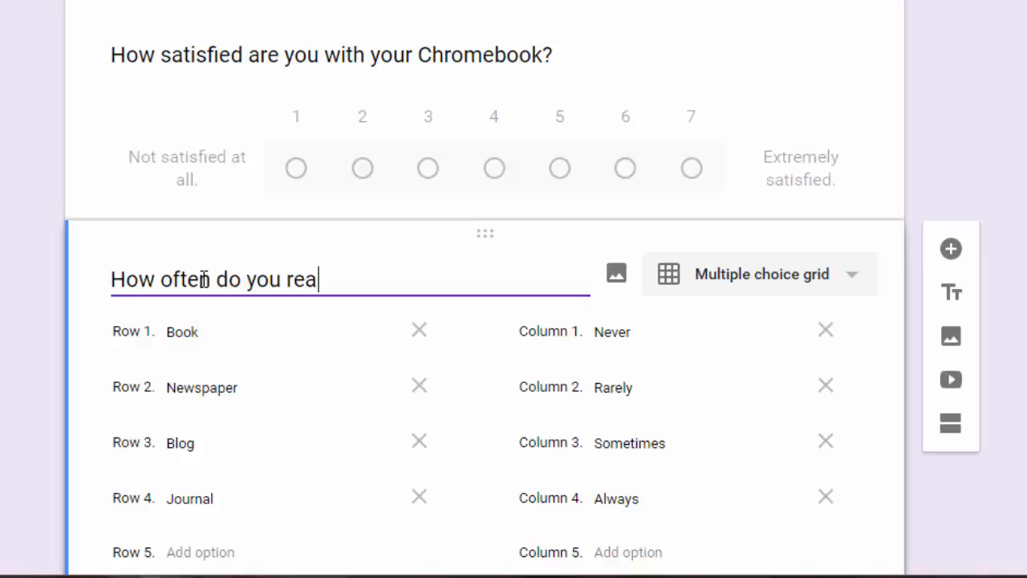
{"action": "type", "text": "d these t"}
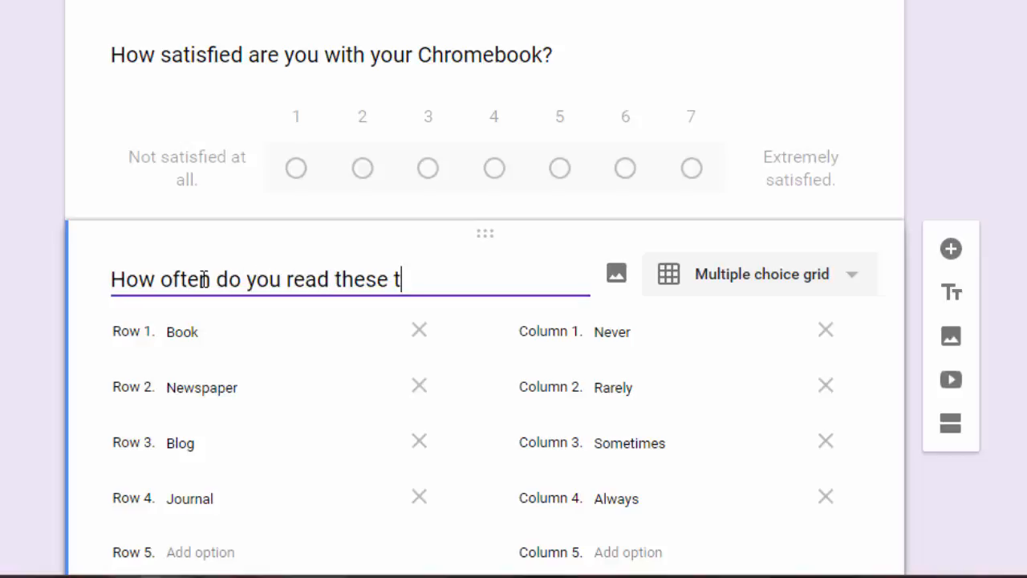
{"action": "type", "text": "ypes of mater"}
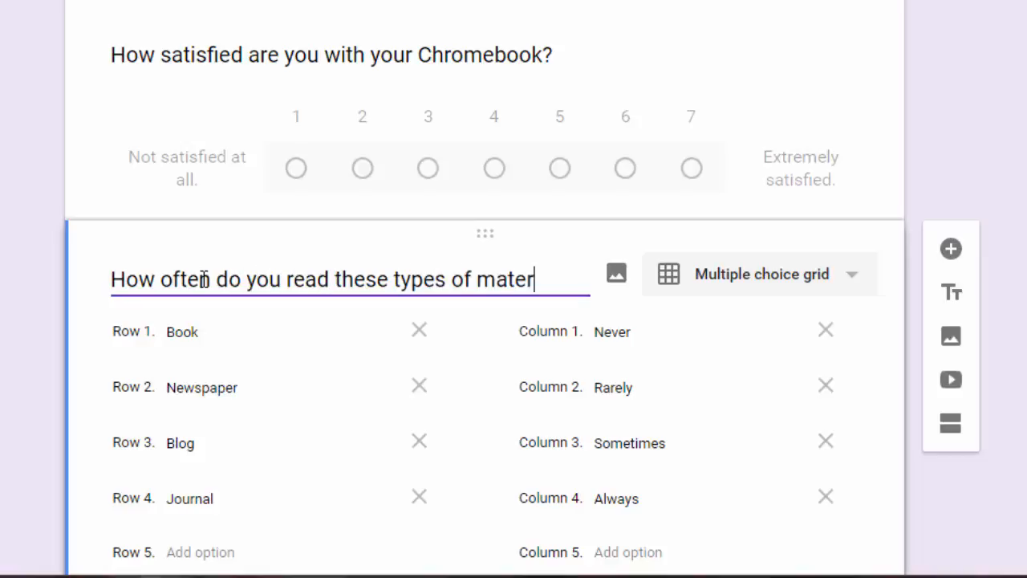
{"action": "type", "text": "ials?"}
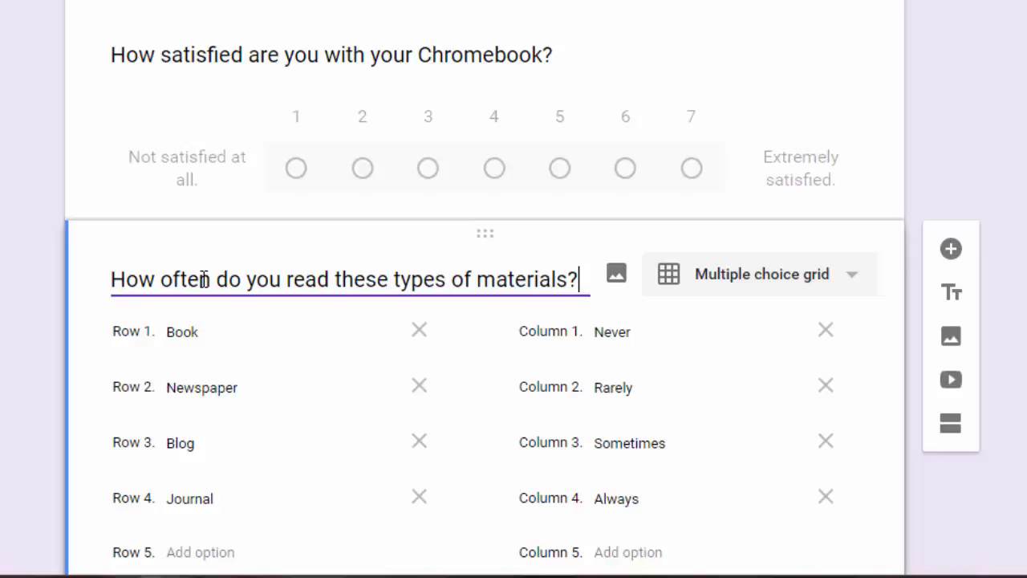
{"action": "scroll", "coordinate": [500, 229], "scroll_direction": "down", "scroll_amount": 2}
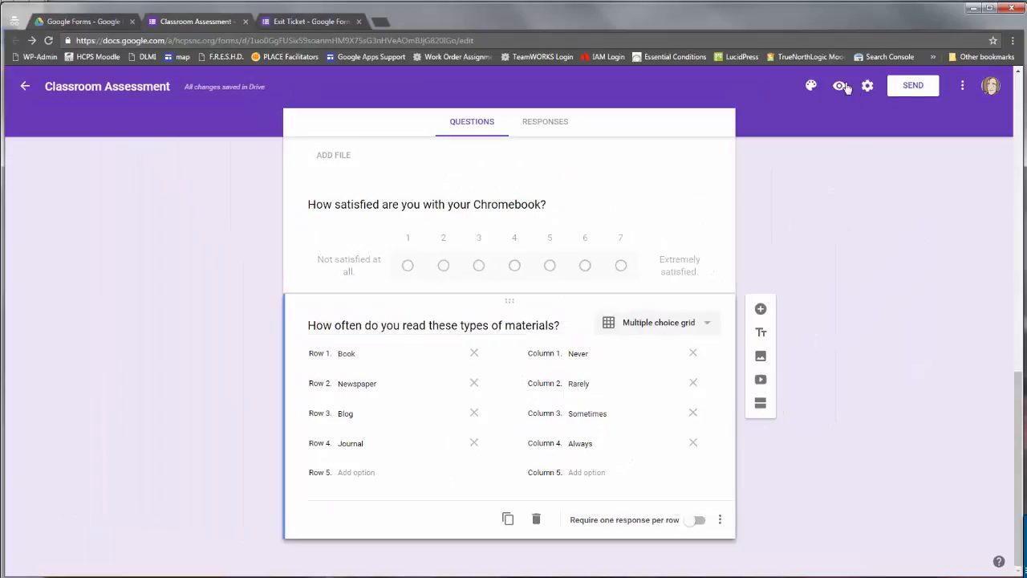
{"action": "left_click", "coordinate": [839, 85]}
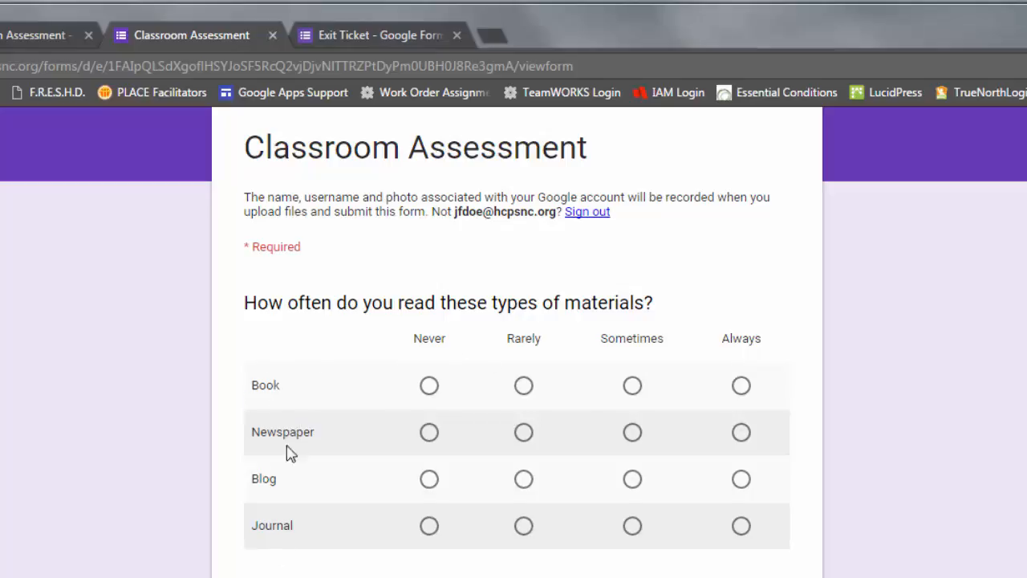
{"action": "left_click", "coordinate": [272, 36]}
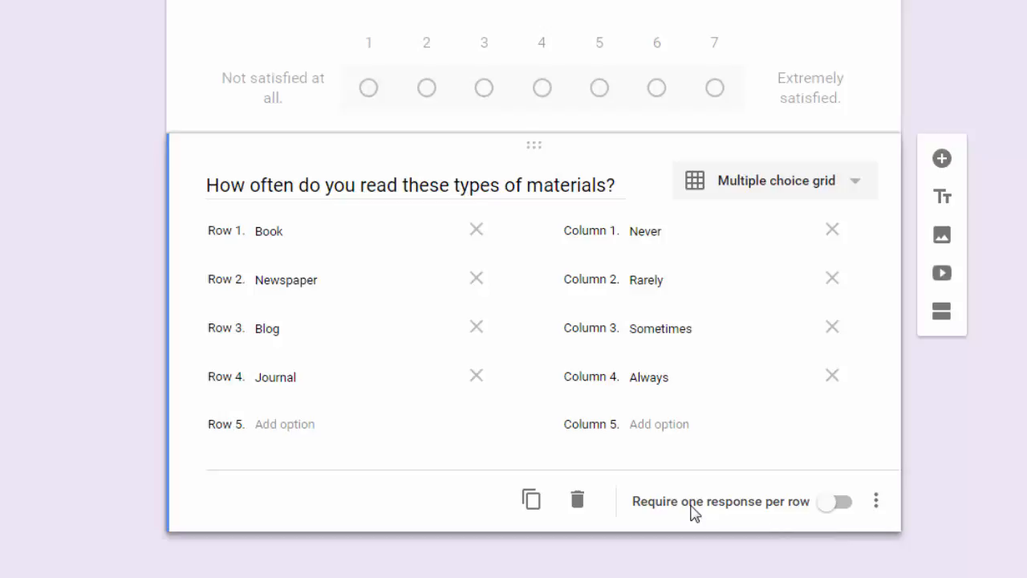
Turn on 'Require one response per row' for the reading-materials grid.
{"action": "left_click", "coordinate": [836, 504]}
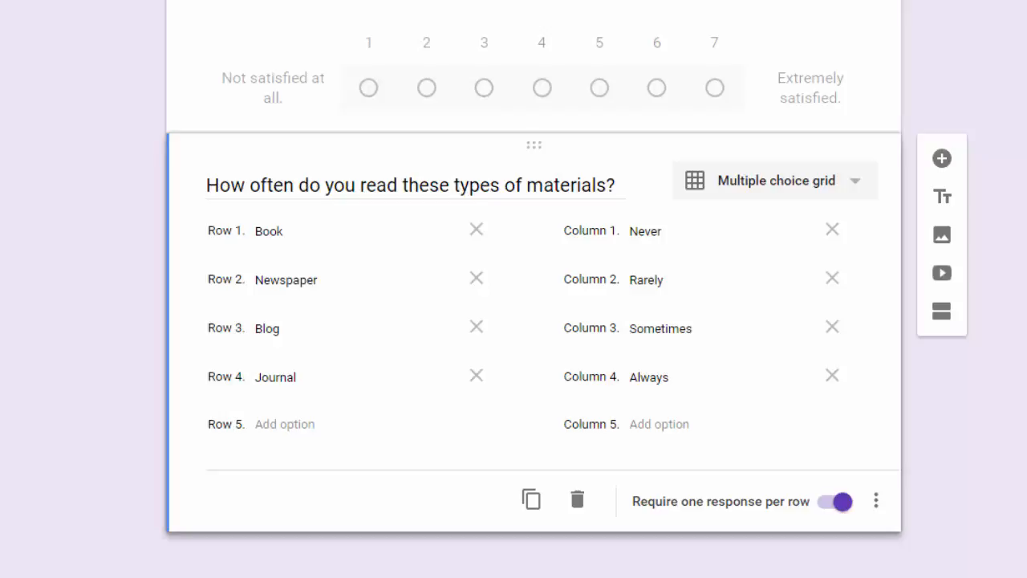
{"action": "left_click", "coordinate": [877, 502]}
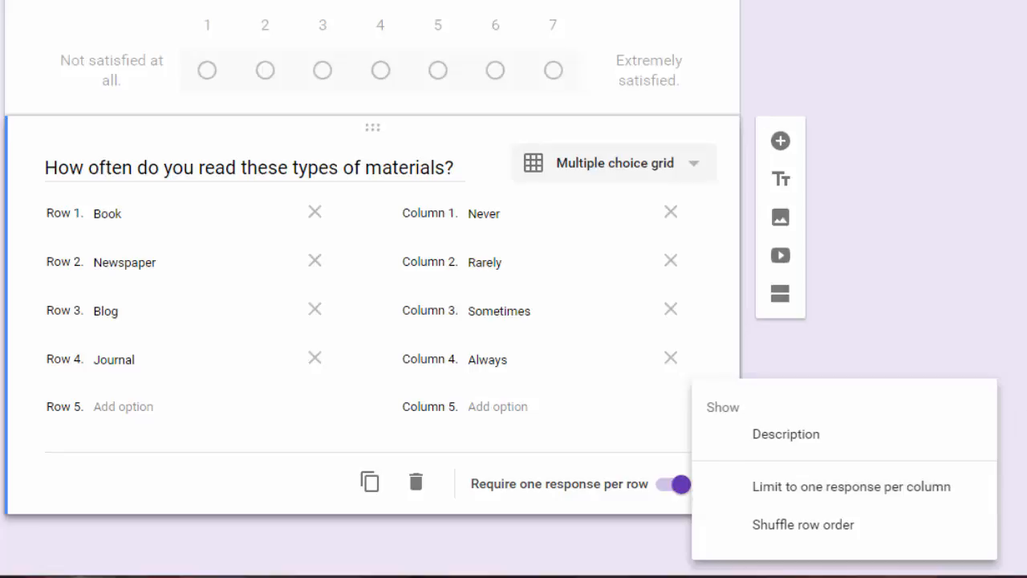
{"action": "left_click", "coordinate": [1025, 302]}
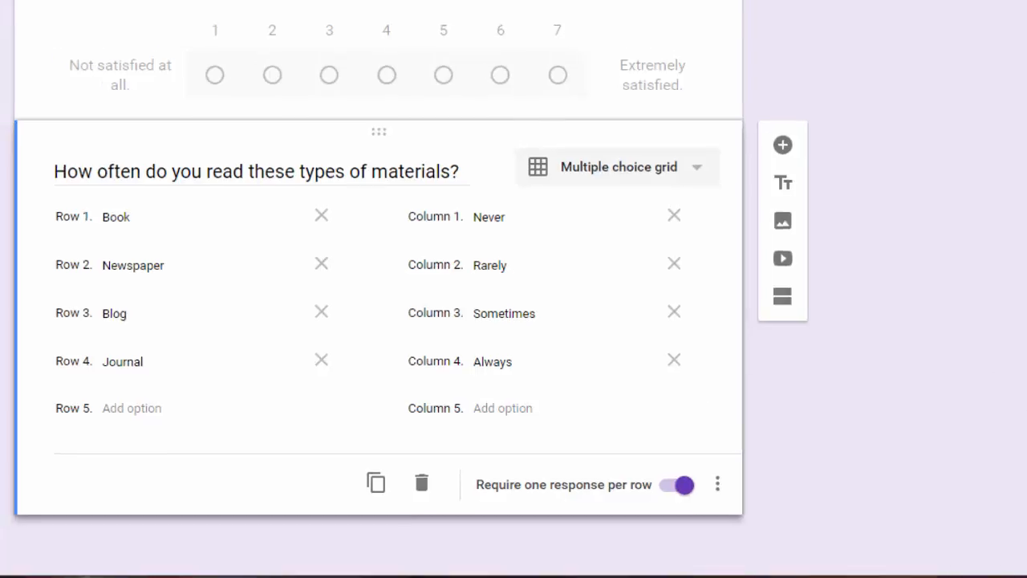
Preview the form, then check the grid's extra options without changing anything.
{"action": "left_click", "coordinate": [939, 7]}
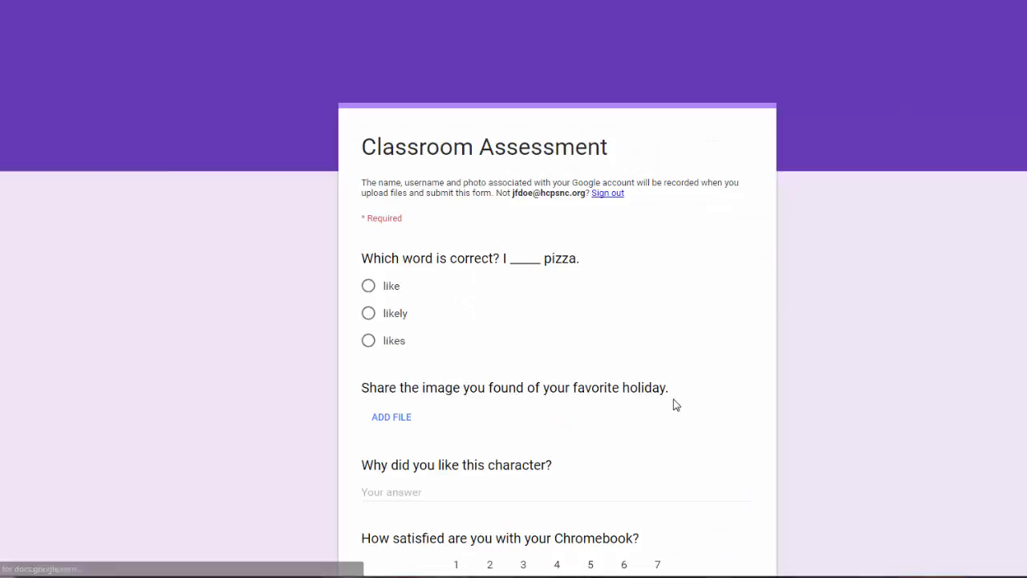
{"action": "scroll", "coordinate": [674, 403], "scroll_direction": "down", "scroll_amount": 10}
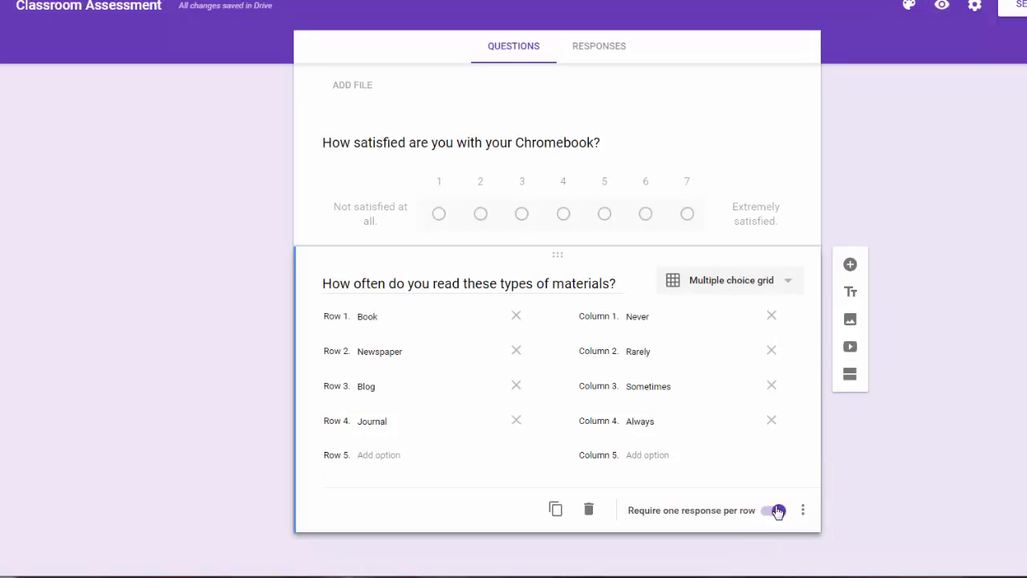
{"action": "left_click", "coordinate": [803, 511]}
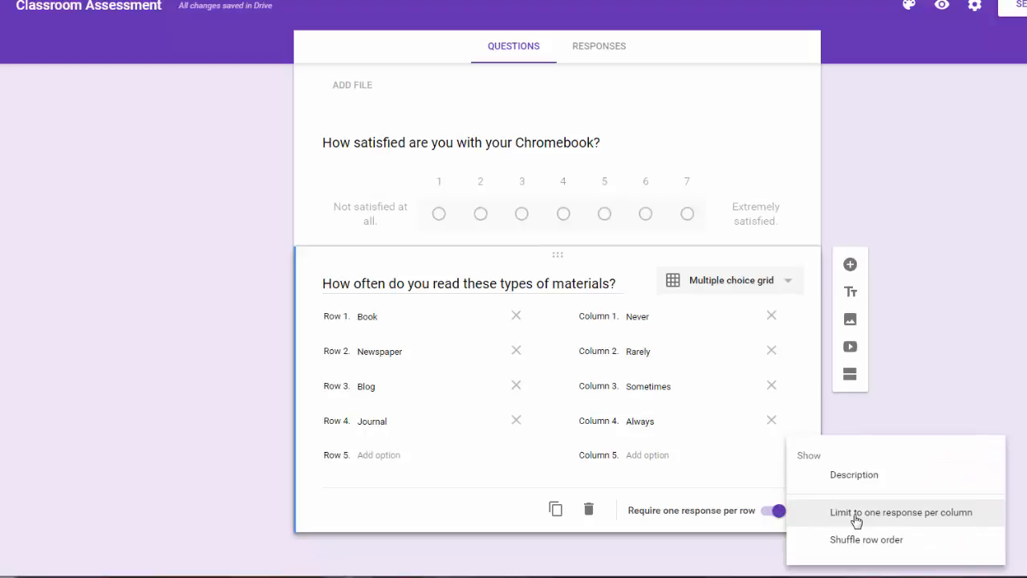
{"action": "left_click", "coordinate": [958, 393]}
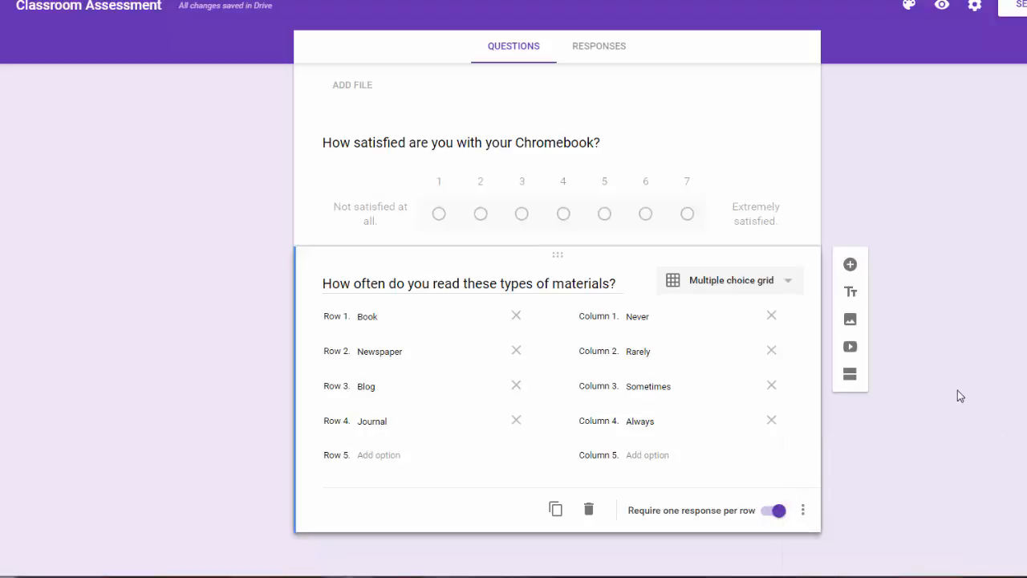
{"action": "left_click", "coordinate": [852, 266]}
{"action": "left_click", "coordinate": [771, 385]}
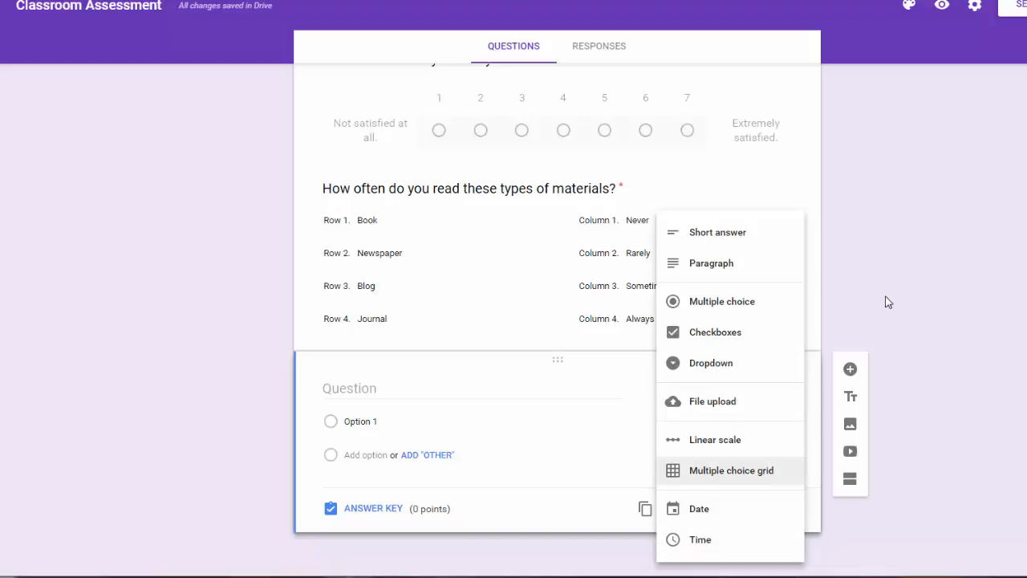
{"action": "left_click", "coordinate": [878, 338]}
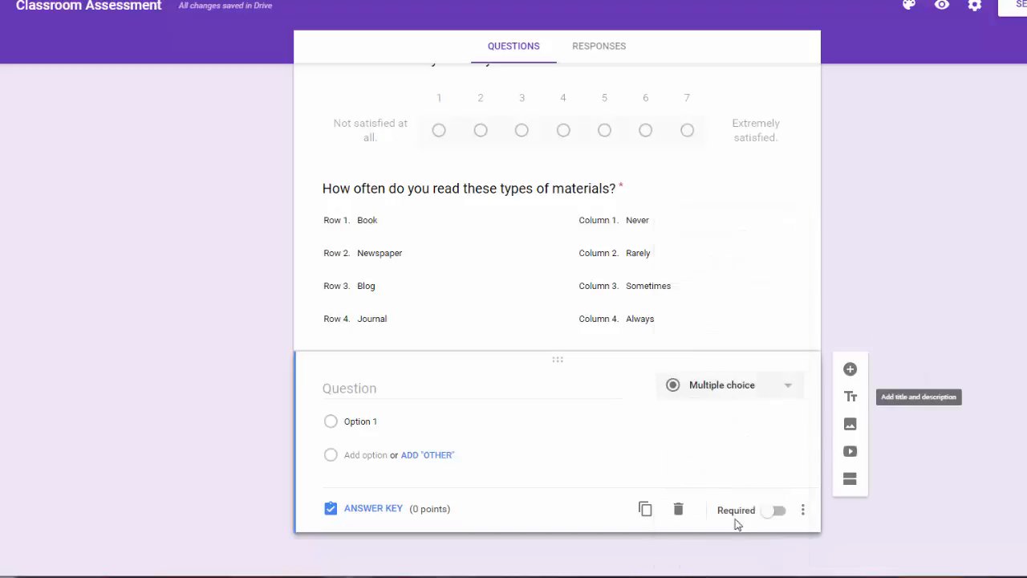
{"action": "left_click", "coordinate": [681, 511]}
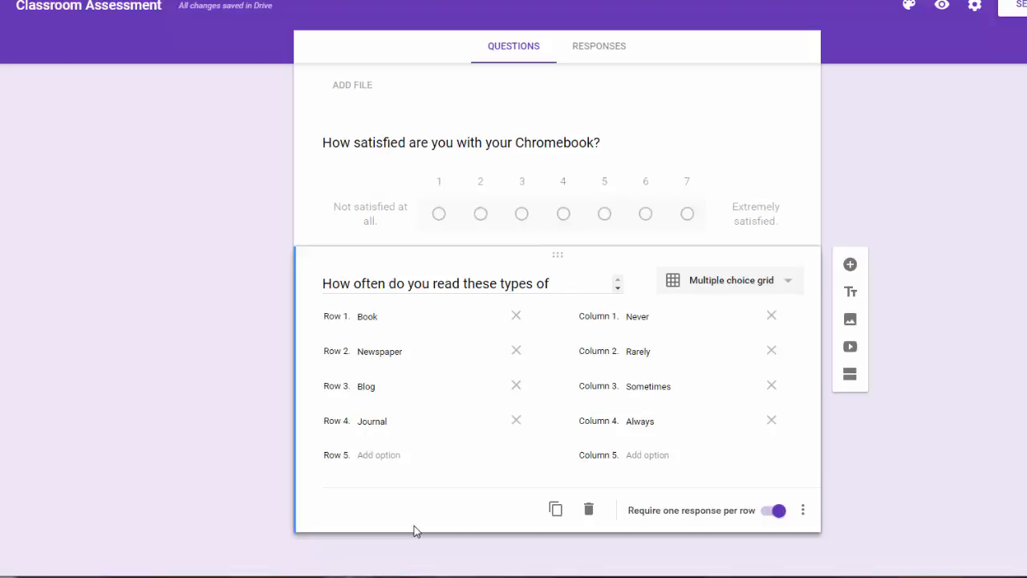
{"action": "left_click", "coordinate": [699, 205]}
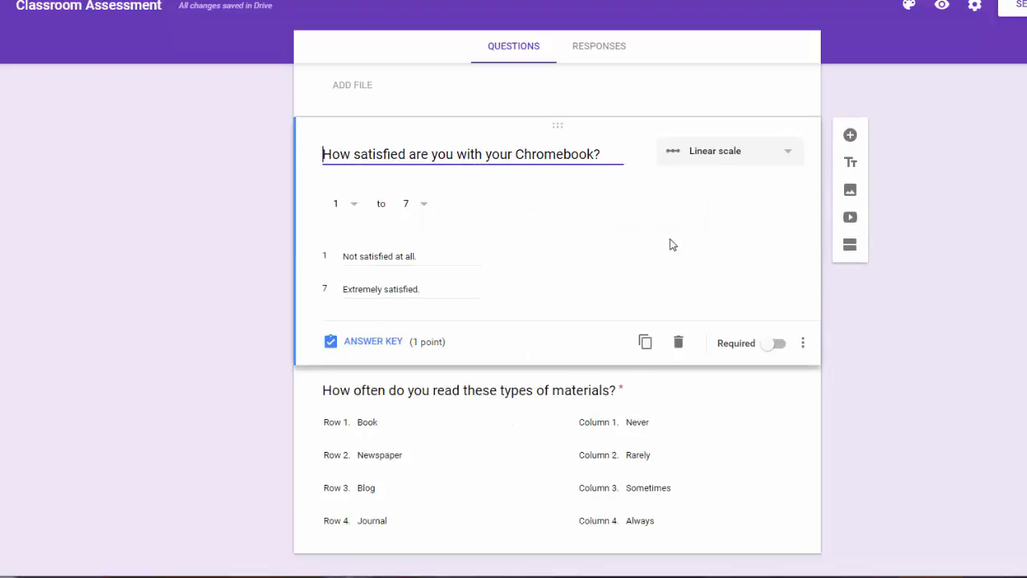
{"action": "scroll", "coordinate": [484, 324], "scroll_direction": "up", "scroll_amount": 10}
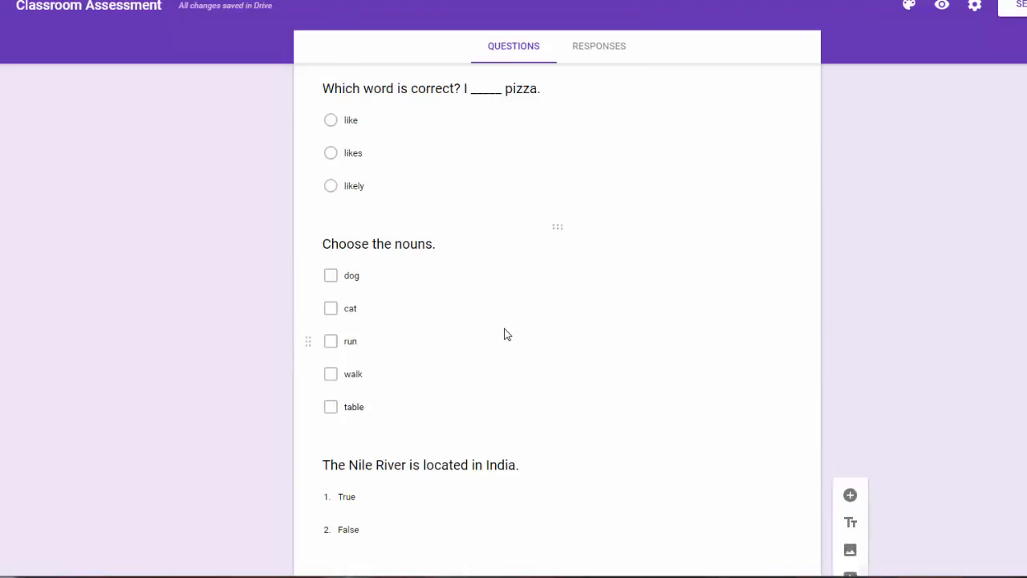
{"action": "scroll", "coordinate": [506, 334], "scroll_direction": "up", "scroll_amount": 1}
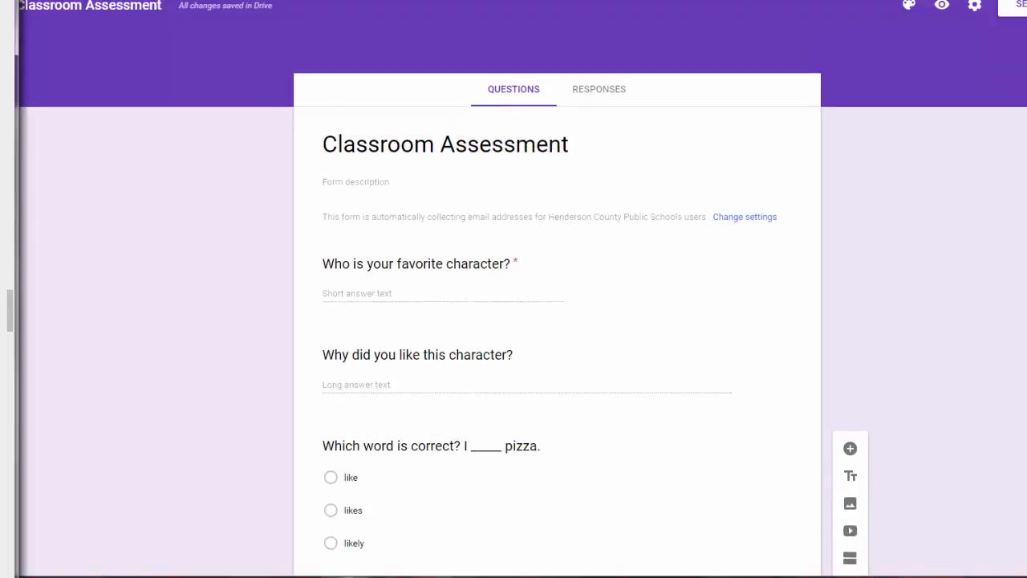
{"action": "left_click_drag", "start_coordinate": [1, 327], "coordinate": [1, 382]}
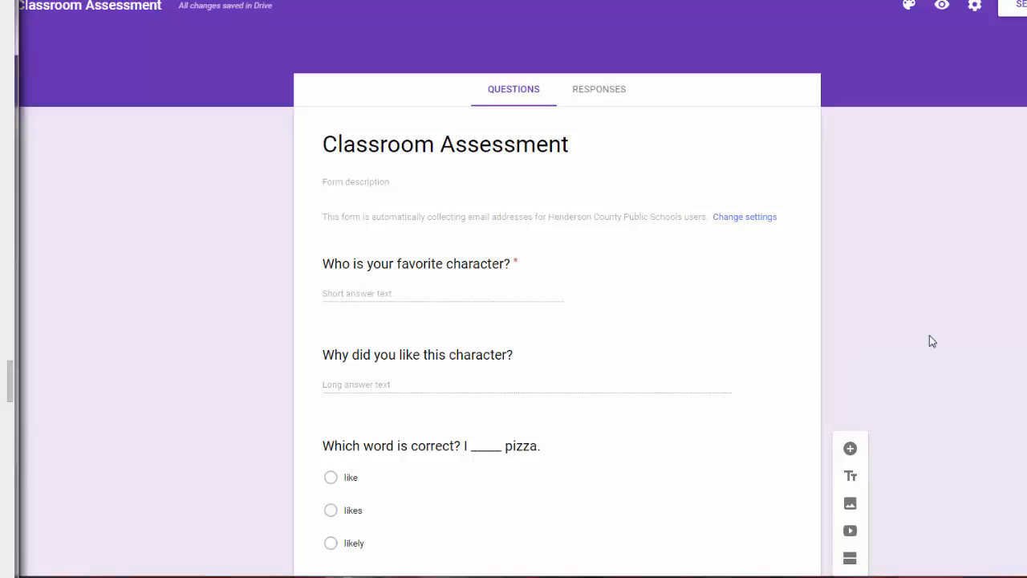
{"action": "scroll", "coordinate": [1009, 354], "scroll_direction": "down", "scroll_amount": 10}
{"action": "scroll", "coordinate": [1012, 356], "scroll_direction": "down", "scroll_amount": 2}
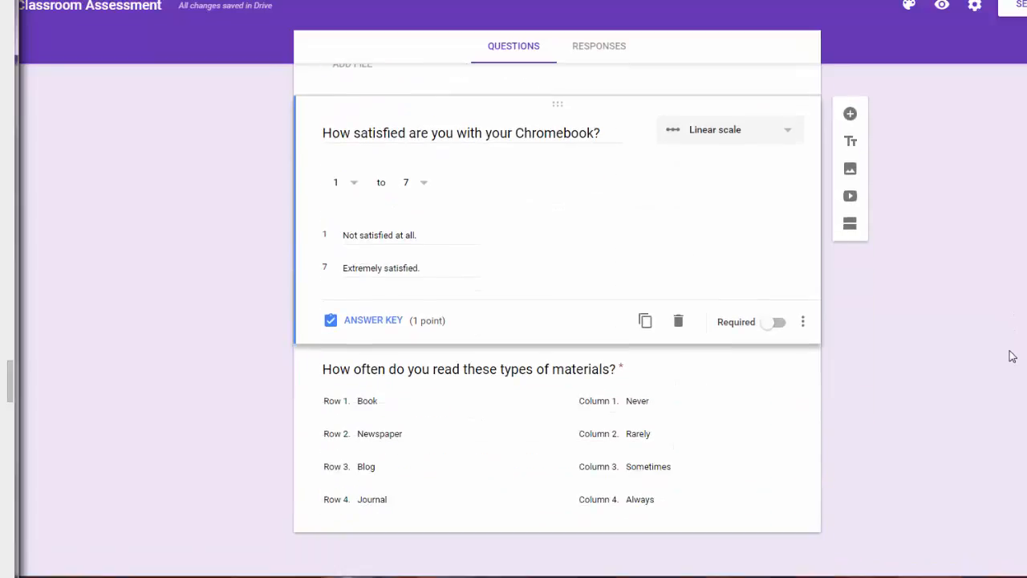
{"action": "left_click", "coordinate": [785, 461]}
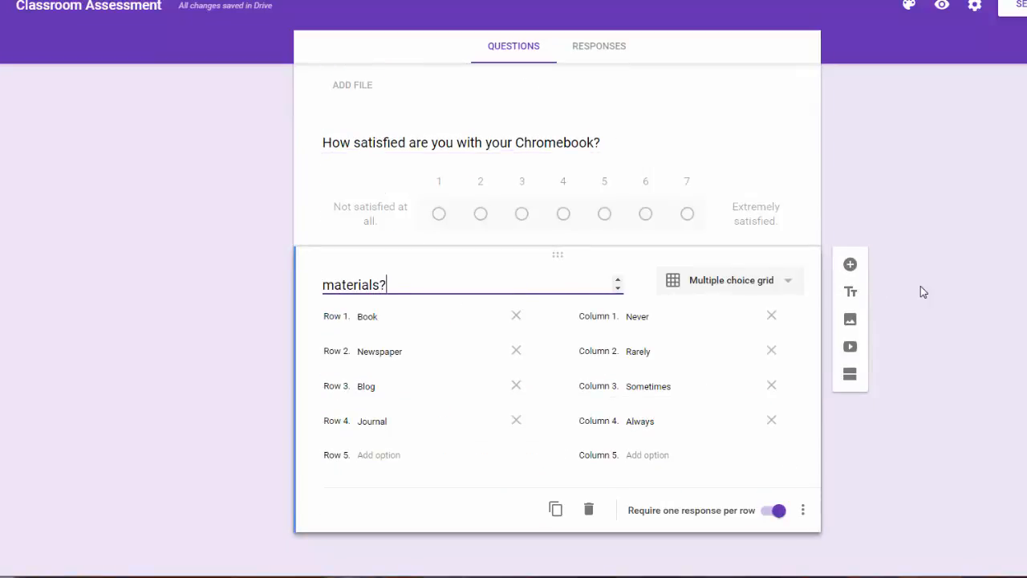
Insert a title block headed 'Don't Forget!' with filler description text.
{"action": "left_click", "coordinate": [851, 296]}
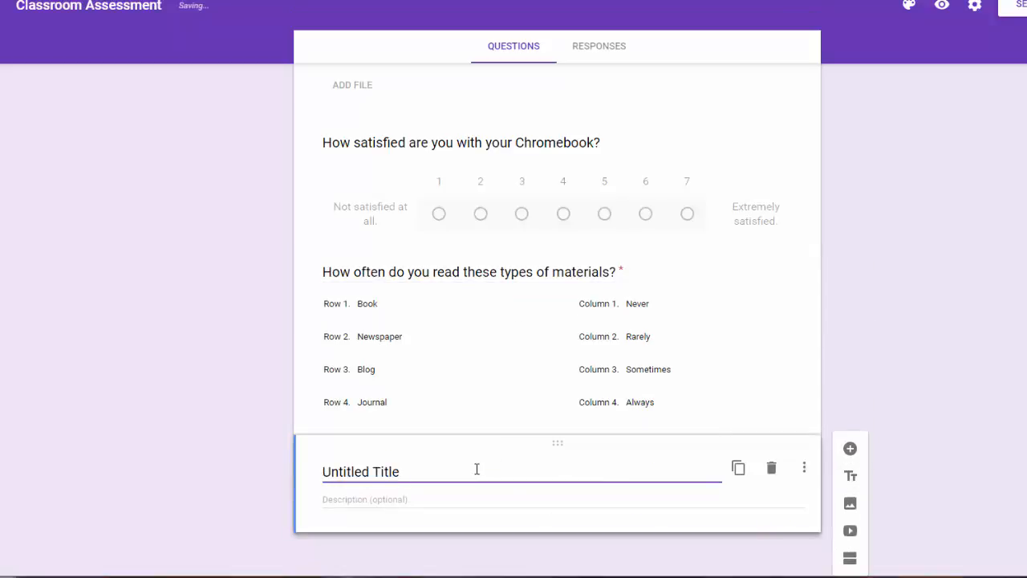
{"action": "left_click", "coordinate": [307, 461]}
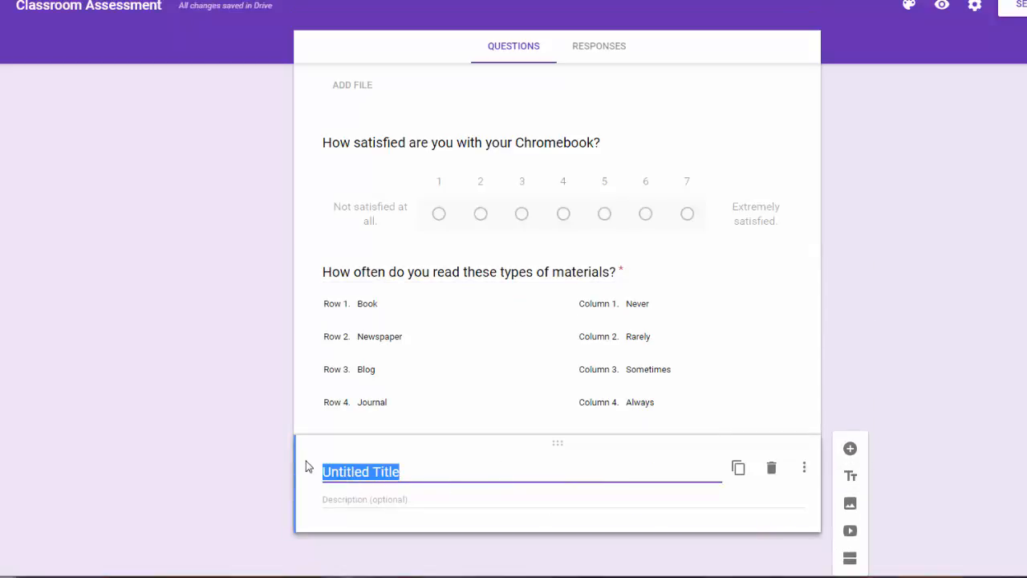
{"action": "type", "text": "Dont'"}
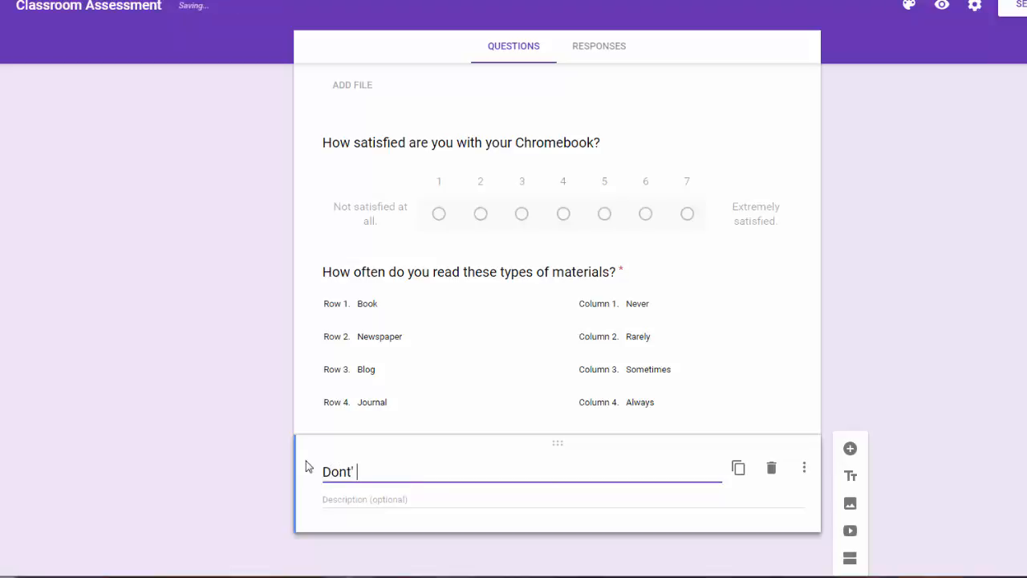
{"action": "key", "text": "BackSpace"}
{"action": "key", "text": "BackSpace"}
{"action": "key", "text": "BackSpace"}
{"action": "key", "text": "BackSpace"}
{"action": "key", "text": "BackSpace"}
{"action": "type", "text": "n't Forget!"}
{"action": "left_click", "coordinate": [350, 499]}
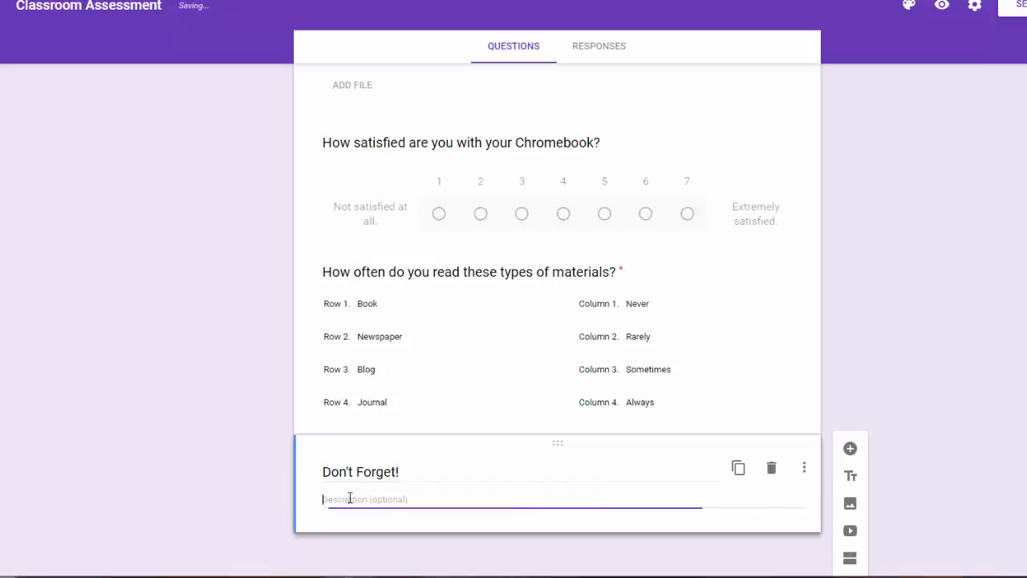
{"action": "type", "text": "This aoij oisjd ojs ofij sodif jsoifj sdf"}
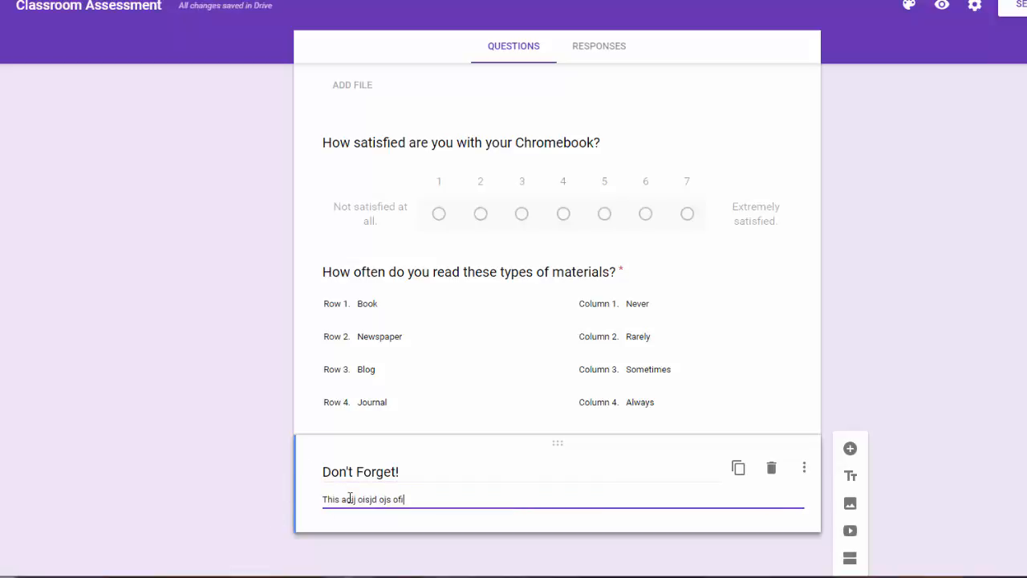
{"action": "left_click", "coordinate": [907, 325]}
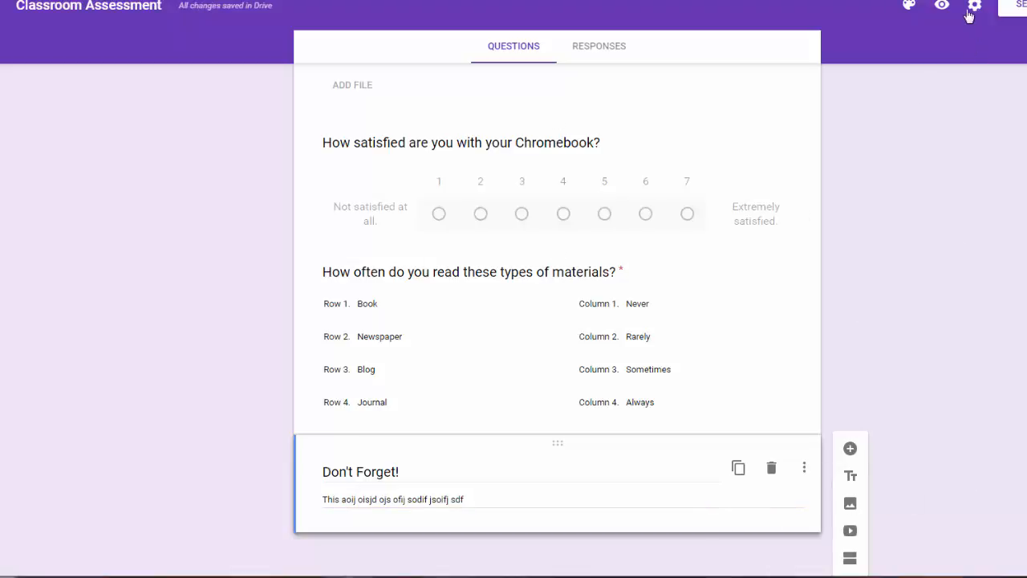
{"action": "left_click", "coordinate": [943, 7]}
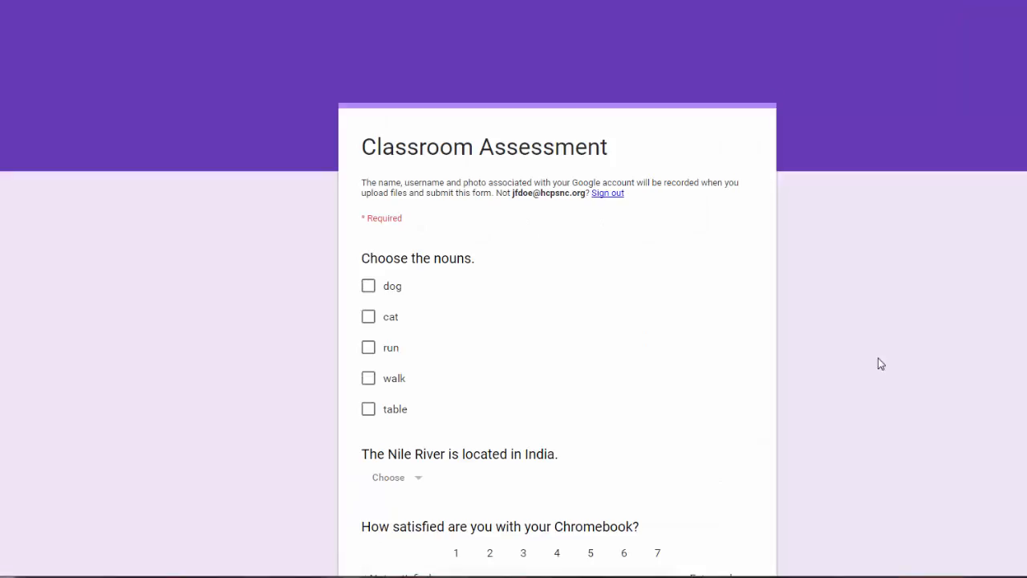
{"action": "scroll", "coordinate": [878, 358], "scroll_direction": "down", "scroll_amount": 10}
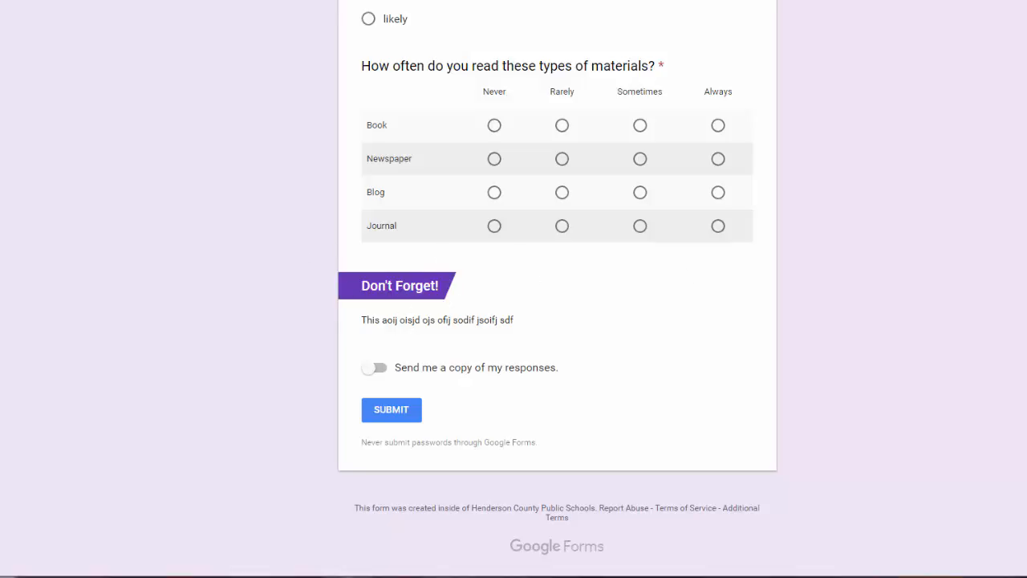
{"action": "key", "text": "ctrl+w"}
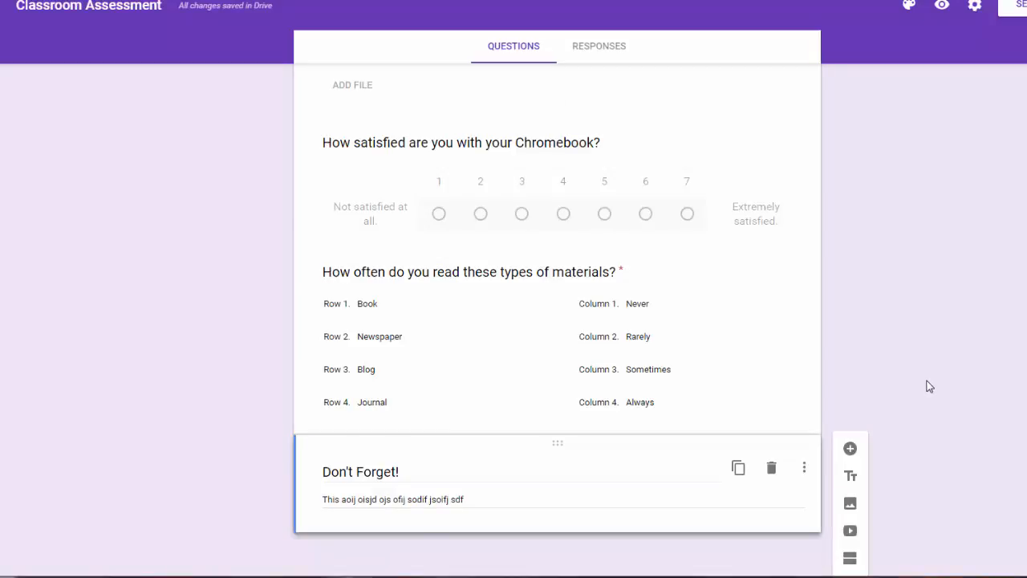
Upload the New Orleans map image and caption it 'Map of New Orleans'.
{"action": "left_click", "coordinate": [852, 506]}
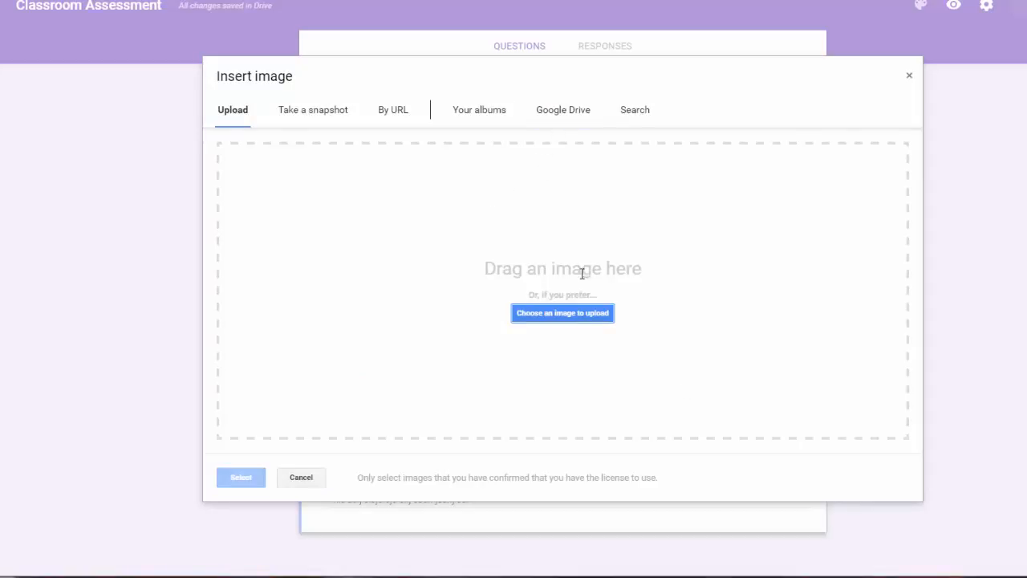
{"action": "left_click", "coordinate": [577, 312]}
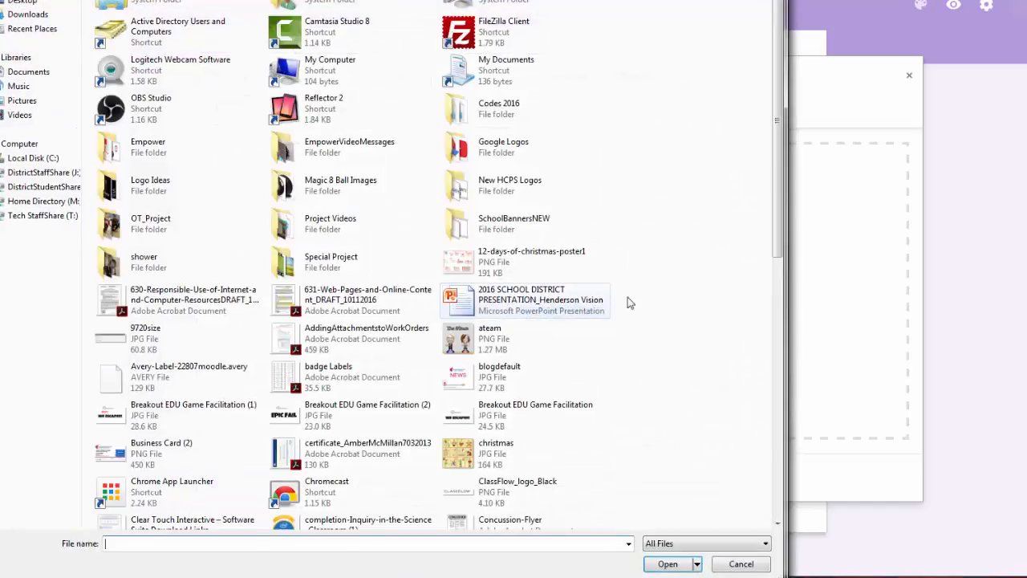
{"action": "left_click", "coordinate": [680, 560]}
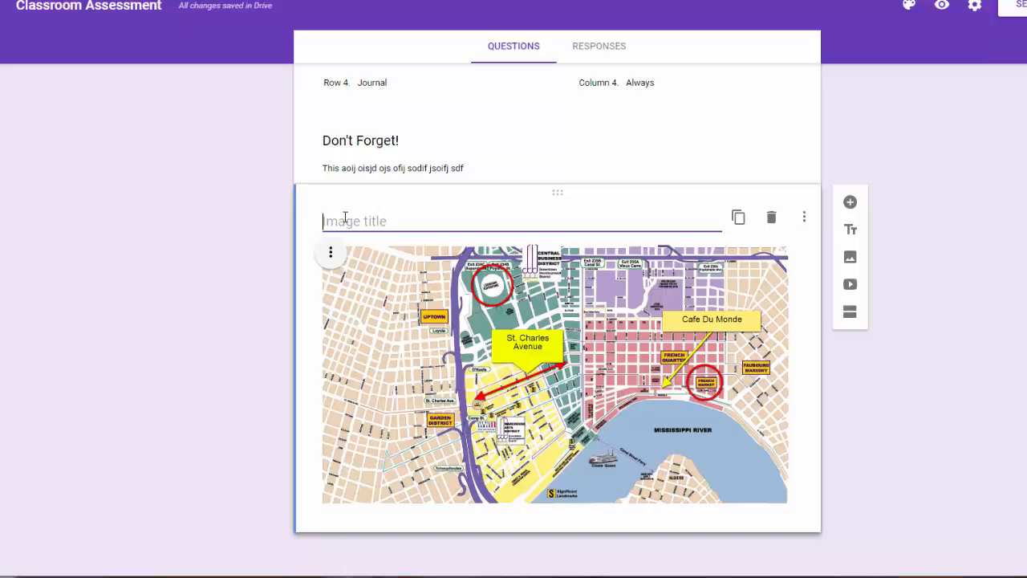
{"action": "type", "text": "Map of New"}
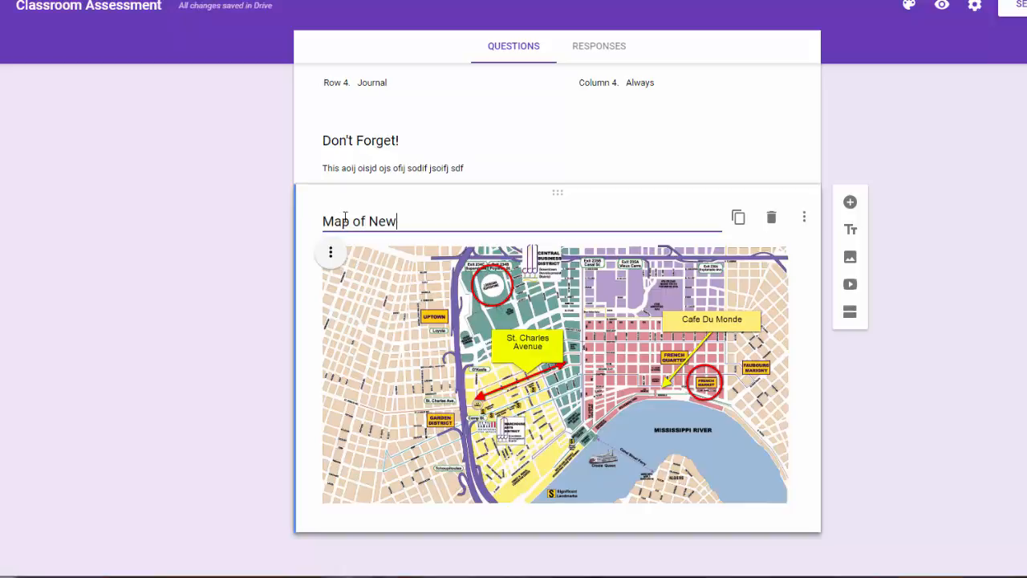
{"action": "type", "text": " Orleans"}
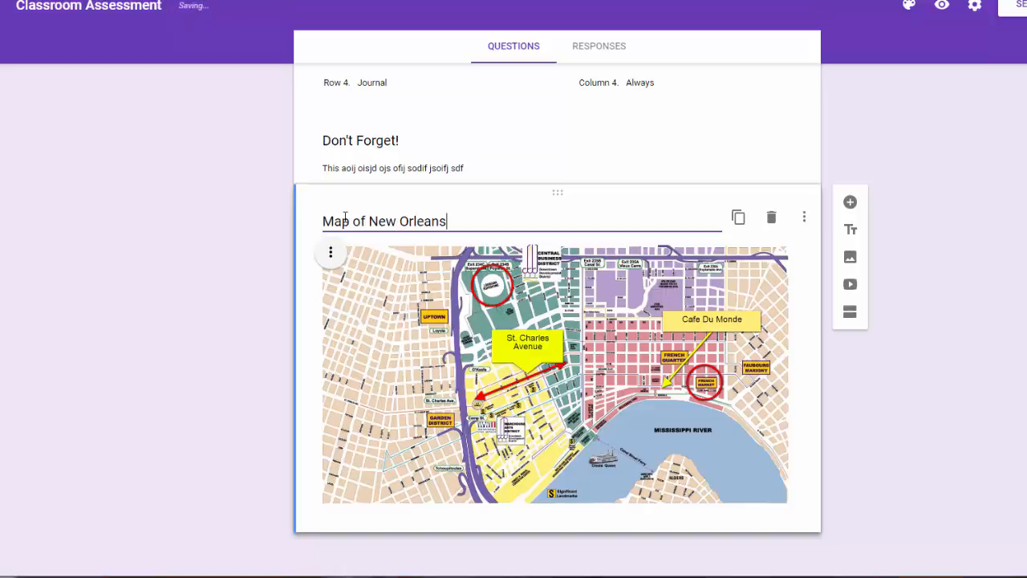
Add the hover text 'Map of New Orleans' to the map image, then preview the form.
{"action": "left_click", "coordinate": [334, 259]}
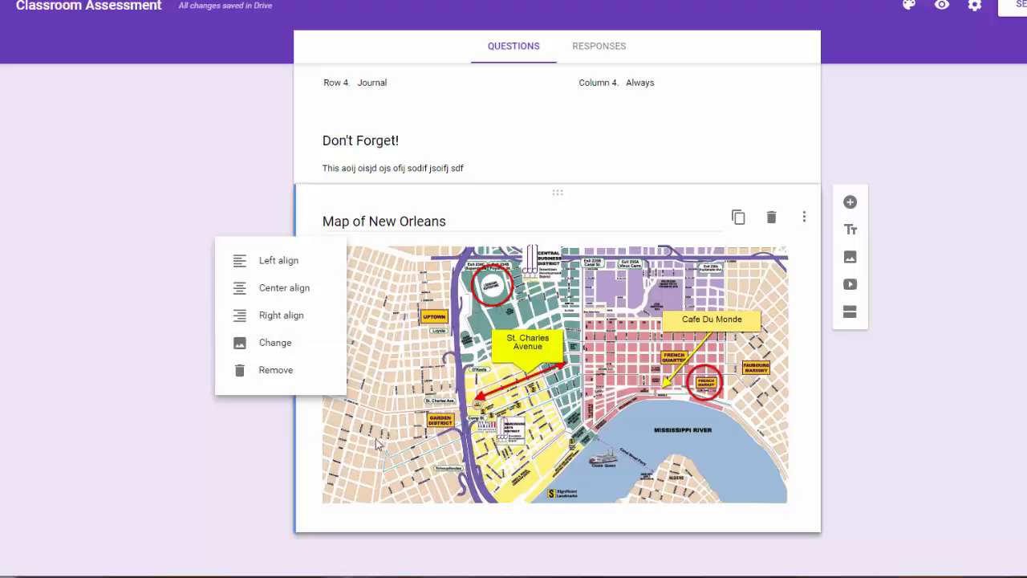
{"action": "left_click", "coordinate": [809, 515]}
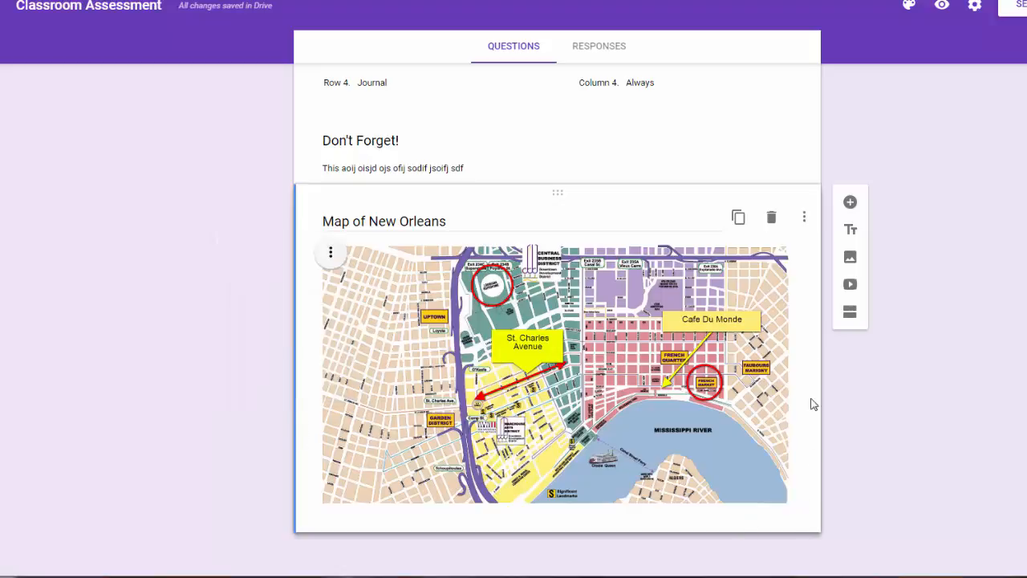
{"action": "left_click", "coordinate": [805, 218]}
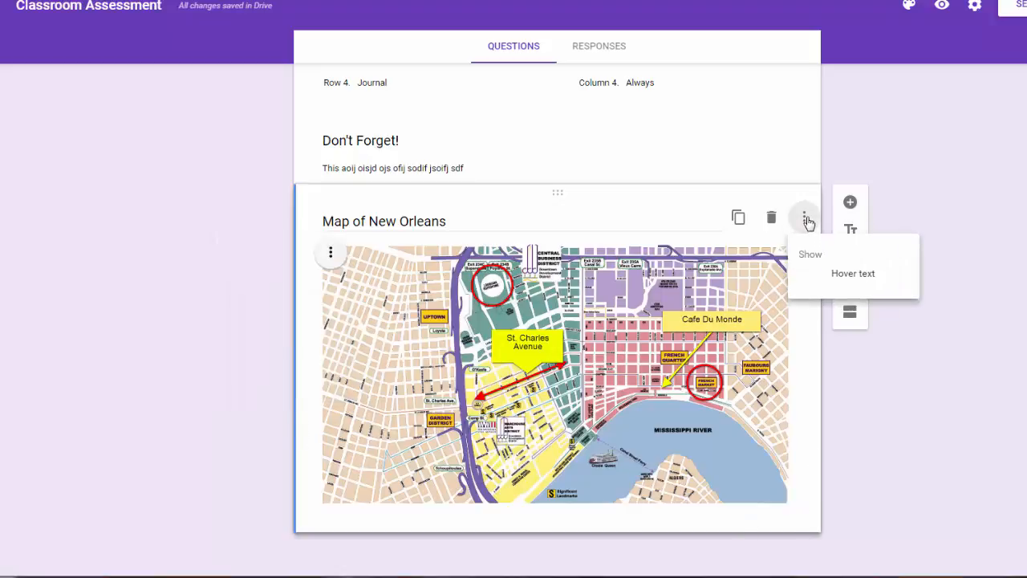
{"action": "left_click", "coordinate": [827, 273]}
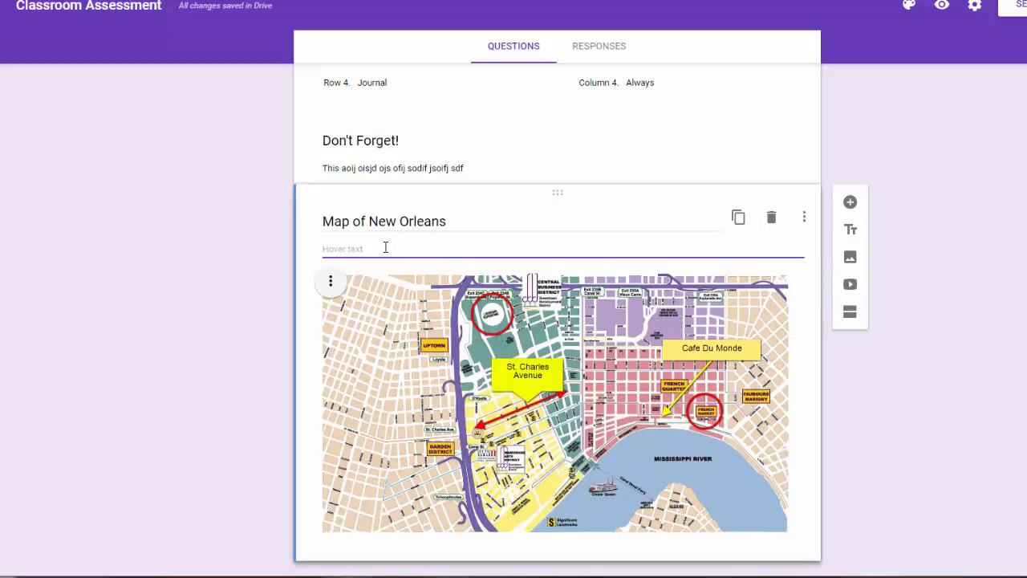
{"action": "type", "text": "Map of New Orleans"}
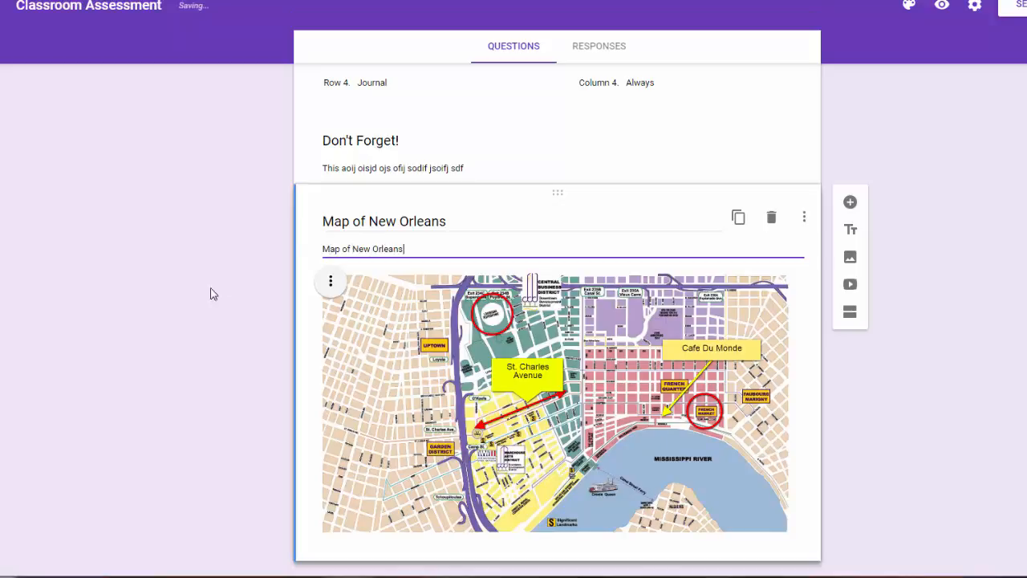
{"action": "left_click", "coordinate": [168, 327]}
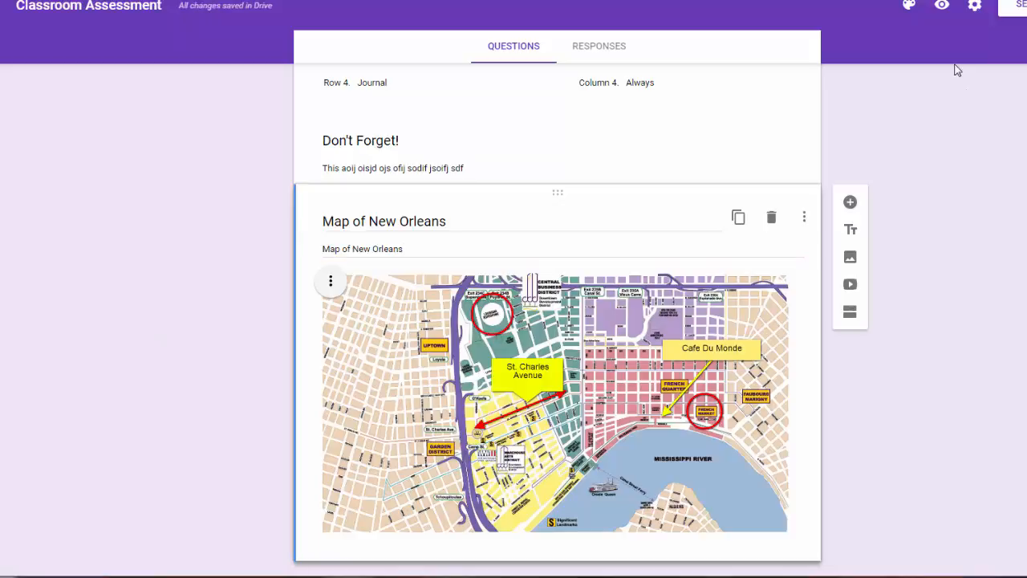
{"action": "left_click", "coordinate": [946, 6]}
{"action": "scroll", "coordinate": [768, 280], "scroll_direction": "down", "scroll_amount": 9}
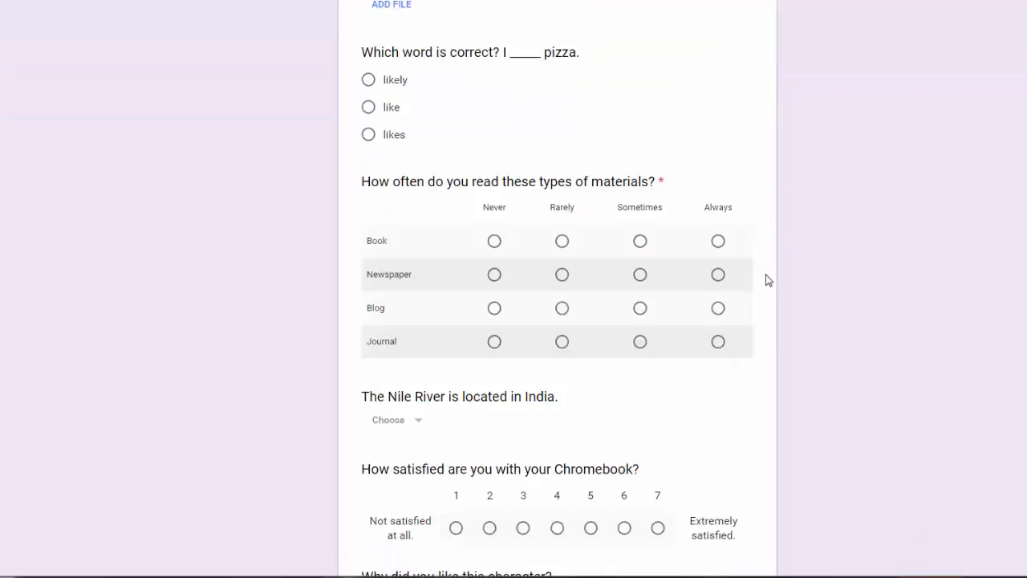
{"action": "scroll", "coordinate": [761, 265], "scroll_direction": "down", "scroll_amount": 6}
{"action": "scroll", "coordinate": [760, 264], "scroll_direction": "up", "scroll_amount": 2}
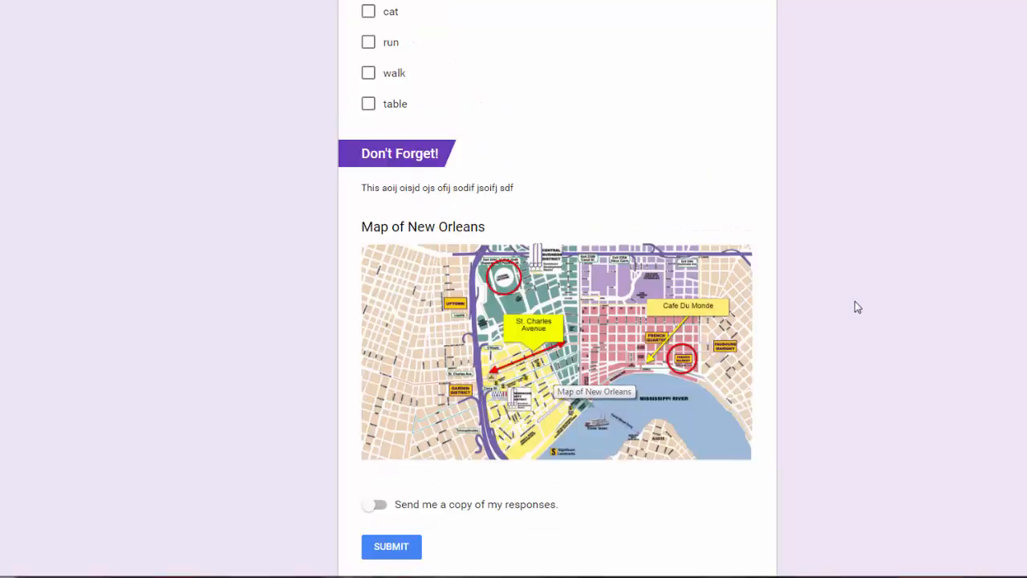
{"action": "scroll", "coordinate": [484, 71], "scroll_direction": "up", "scroll_amount": 9}
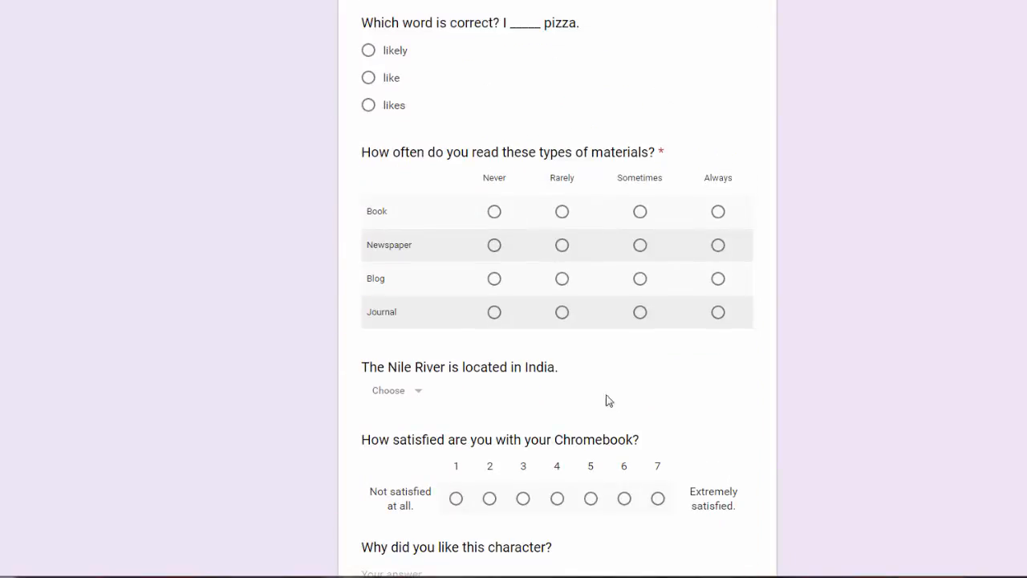
{"action": "scroll", "coordinate": [607, 400], "scroll_direction": "down", "scroll_amount": 11}
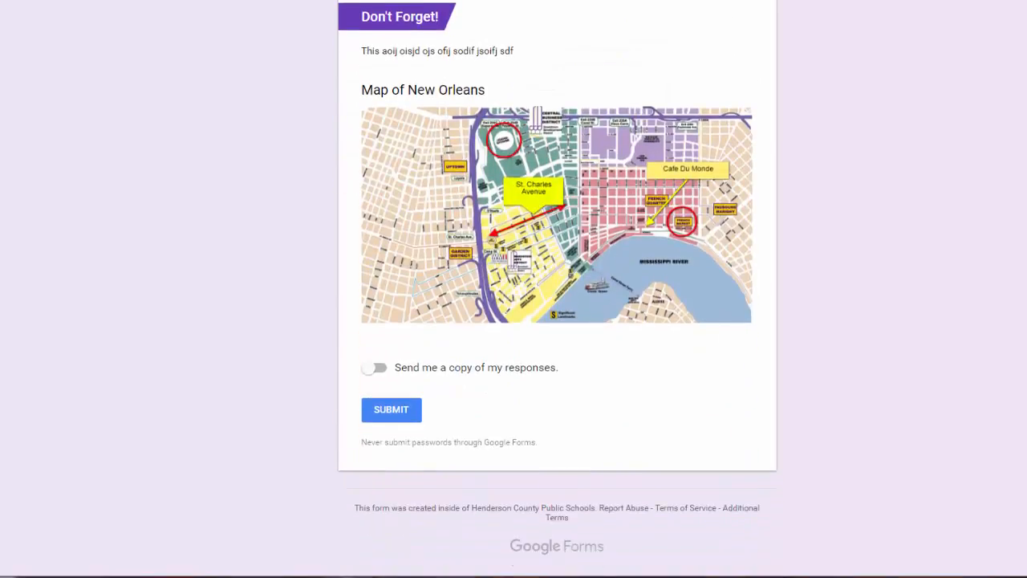
{"action": "left_click", "coordinate": [277, 2]}
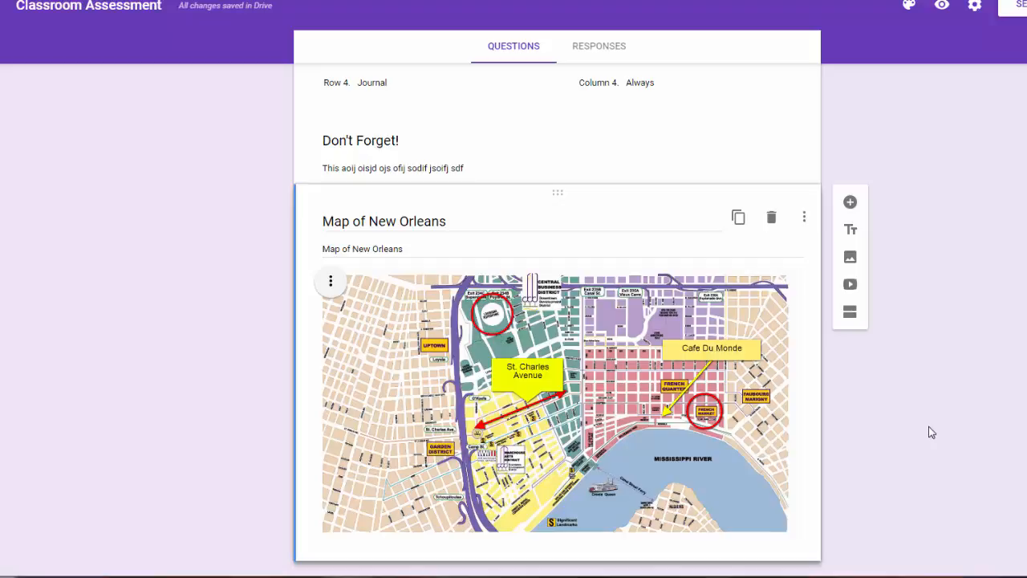
Insert the YouTube video 'Google Drive and Docs Basics' by searching its pasted link.
{"action": "left_click", "coordinate": [851, 288]}
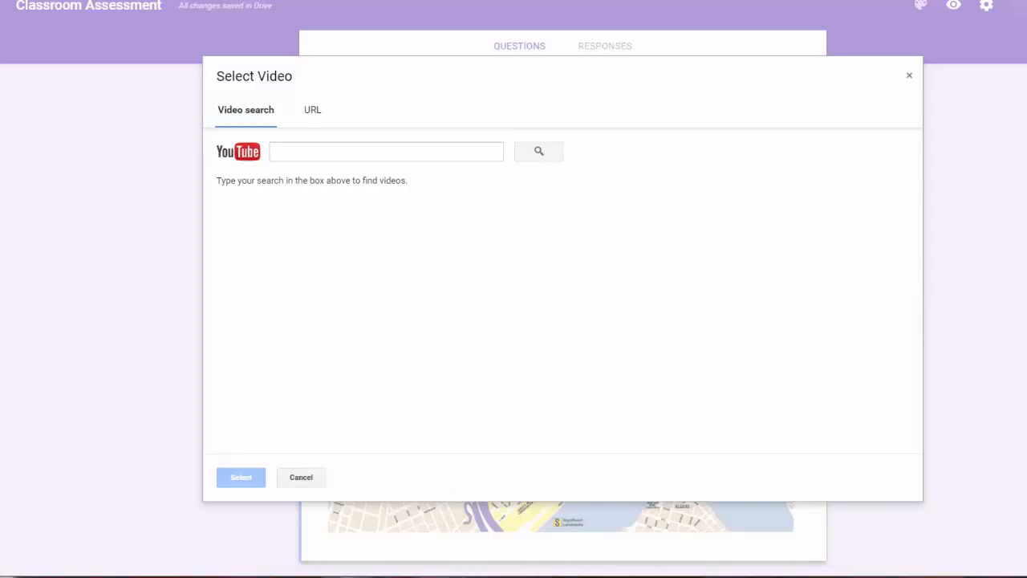
{"action": "left_click", "coordinate": [305, 153]}
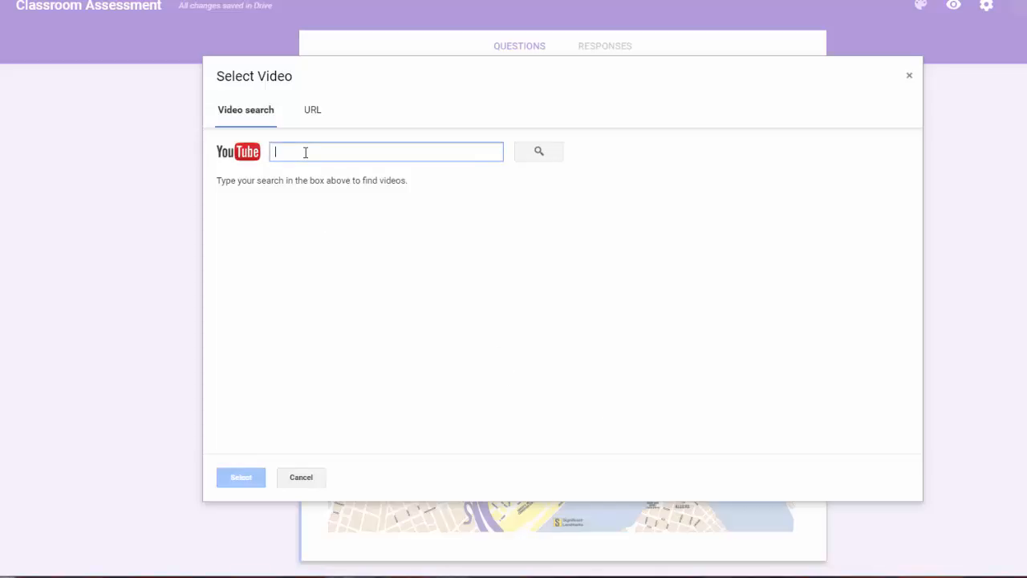
{"action": "type", "text": "https://www.youtube.com/watch?v=myZogdfFzpQ"}
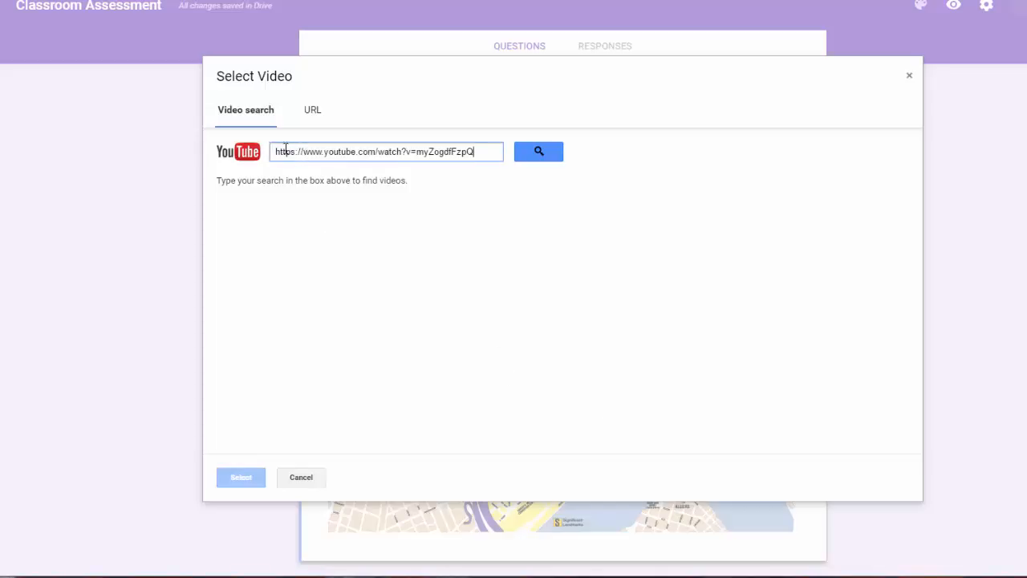
{"action": "left_click", "coordinate": [537, 156]}
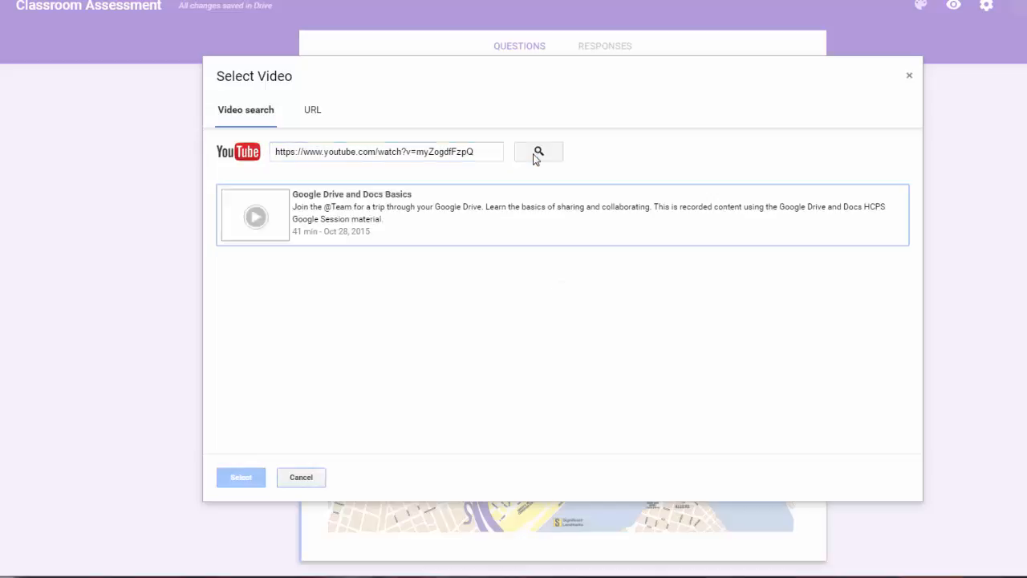
{"action": "left_click", "coordinate": [431, 219]}
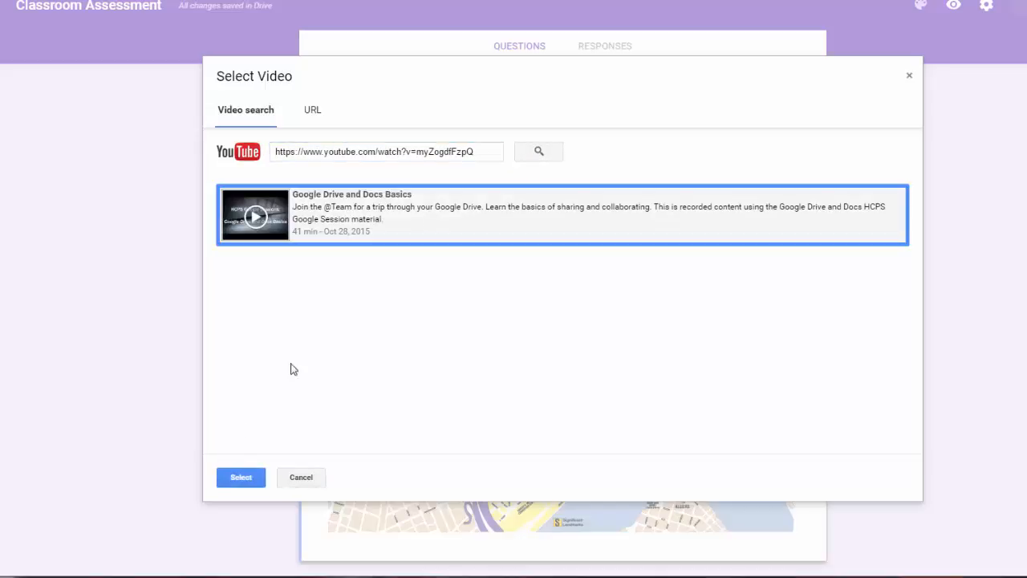
{"action": "left_click", "coordinate": [236, 485]}
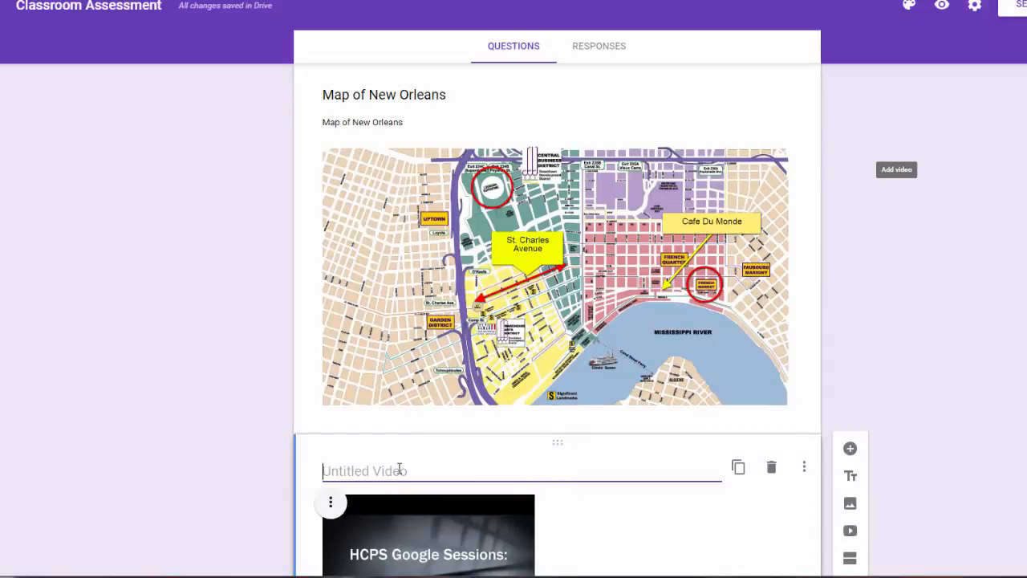
Title the video 'Watch this video and answer the following questions', center-align it, and preview.
{"action": "type", "text": "Watch thi"}
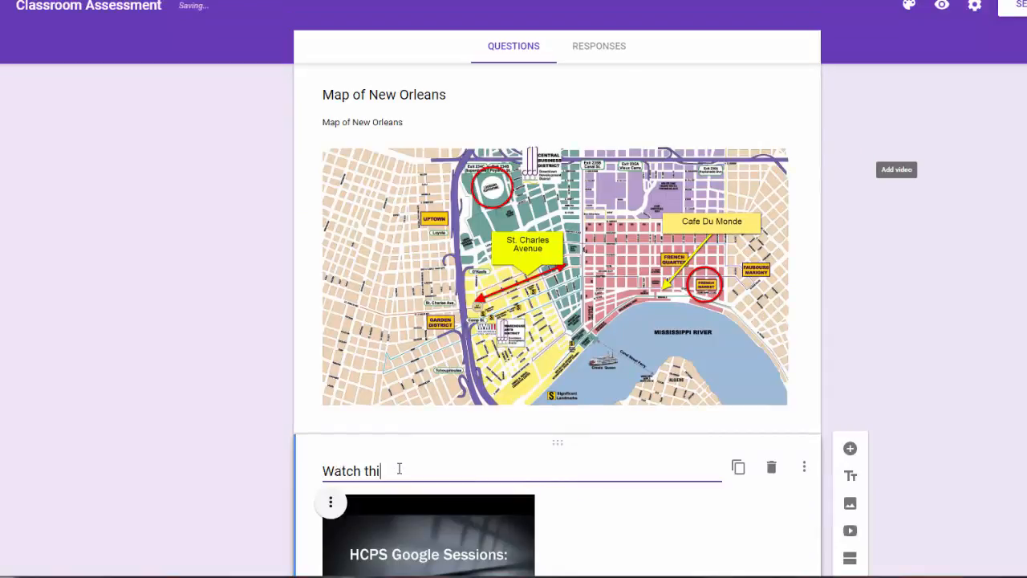
{"action": "type", "text": "s video and answer the fo"}
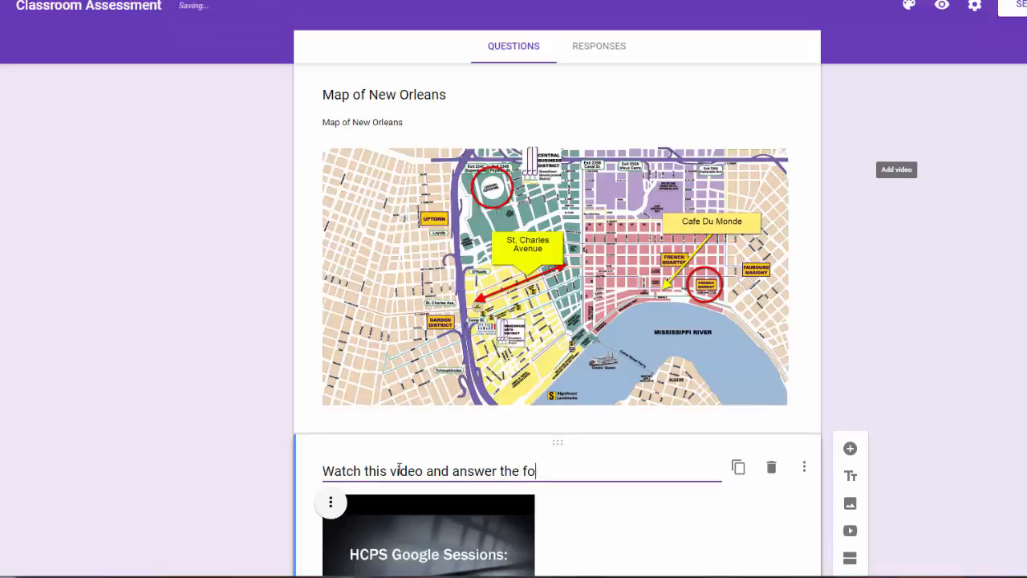
{"action": "type", "text": "llowing questions."}
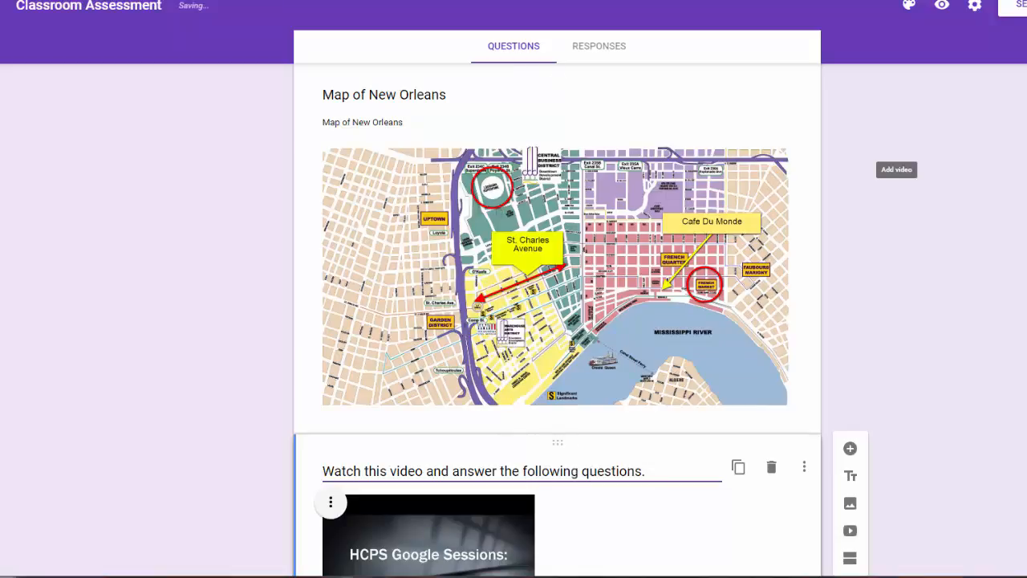
{"action": "scroll", "coordinate": [558, 362], "scroll_direction": "down", "scroll_amount": 2}
{"action": "left_click", "coordinate": [331, 355]}
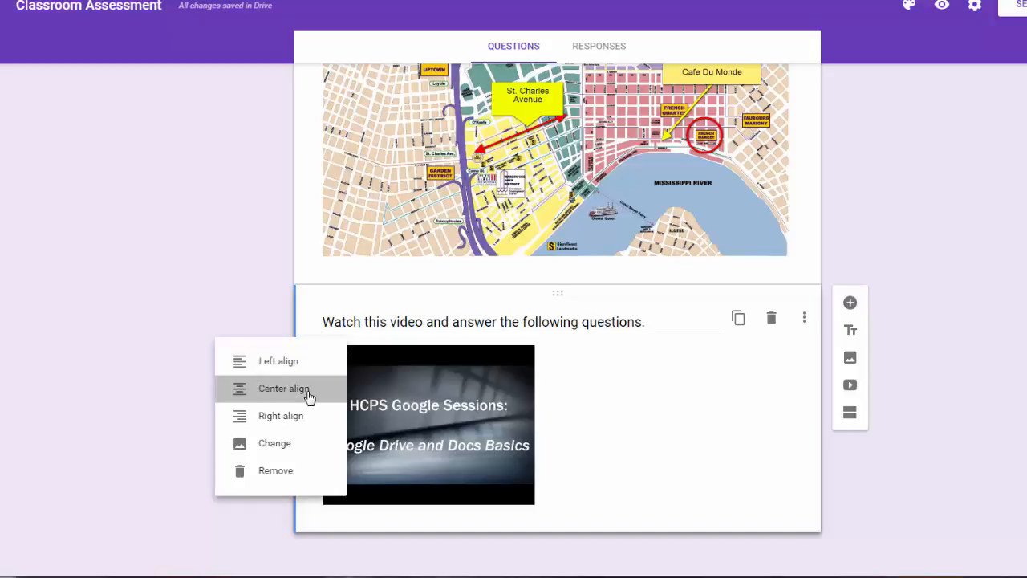
{"action": "left_click", "coordinate": [309, 391]}
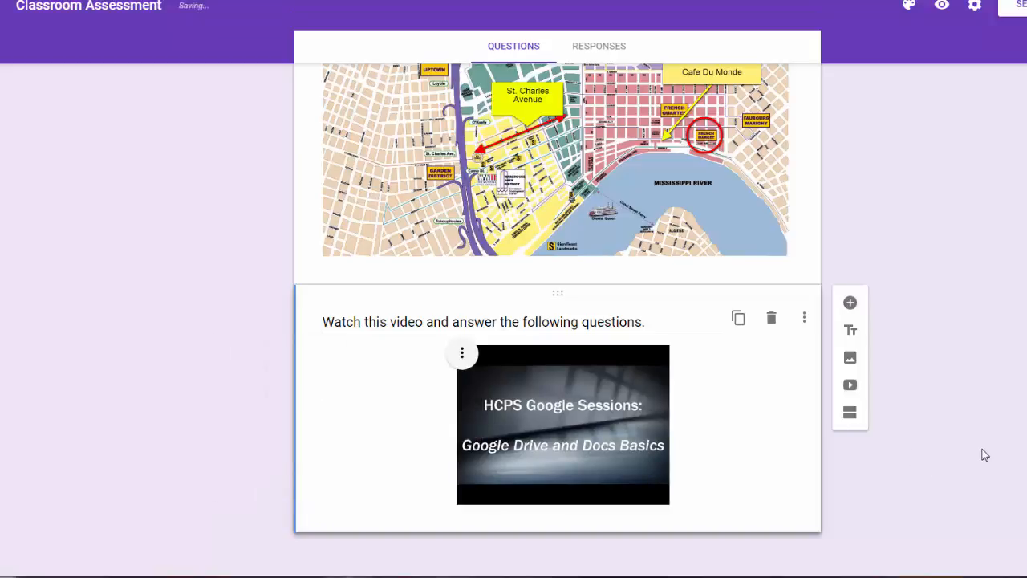
{"action": "left_click", "coordinate": [943, 8]}
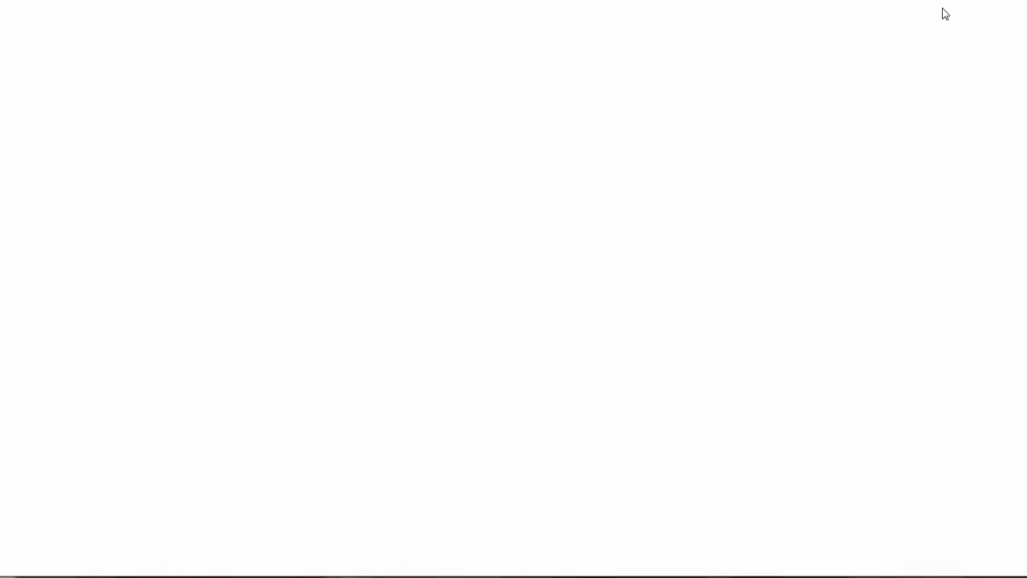
Check the video and map in the respondent preview, then close the preview tab.
{"action": "scroll", "coordinate": [743, 357], "scroll_direction": "down", "scroll_amount": 5}
{"action": "scroll", "coordinate": [742, 356], "scroll_direction": "down", "scroll_amount": 15}
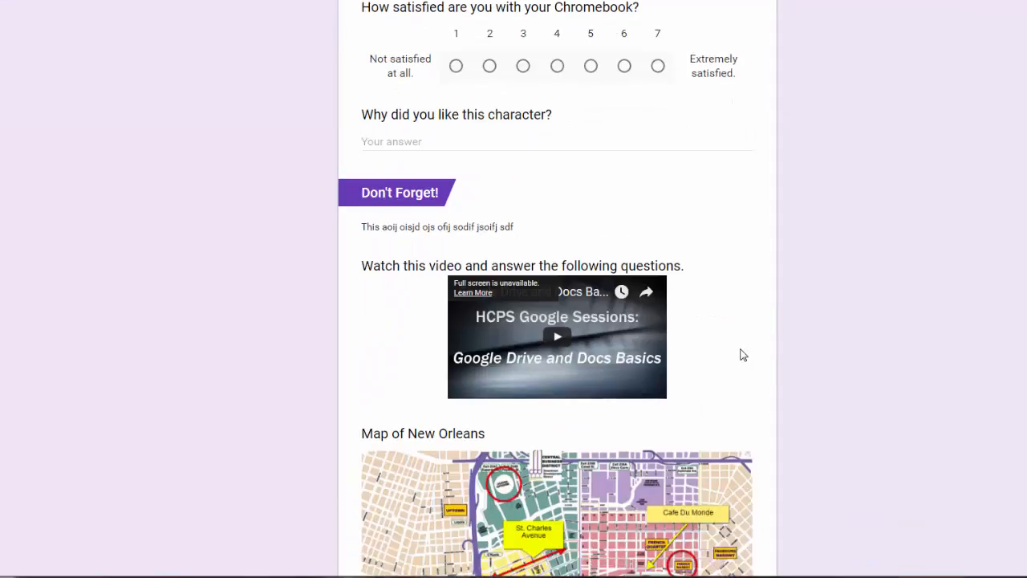
{"action": "scroll", "coordinate": [673, 287], "scroll_direction": "up", "scroll_amount": 3}
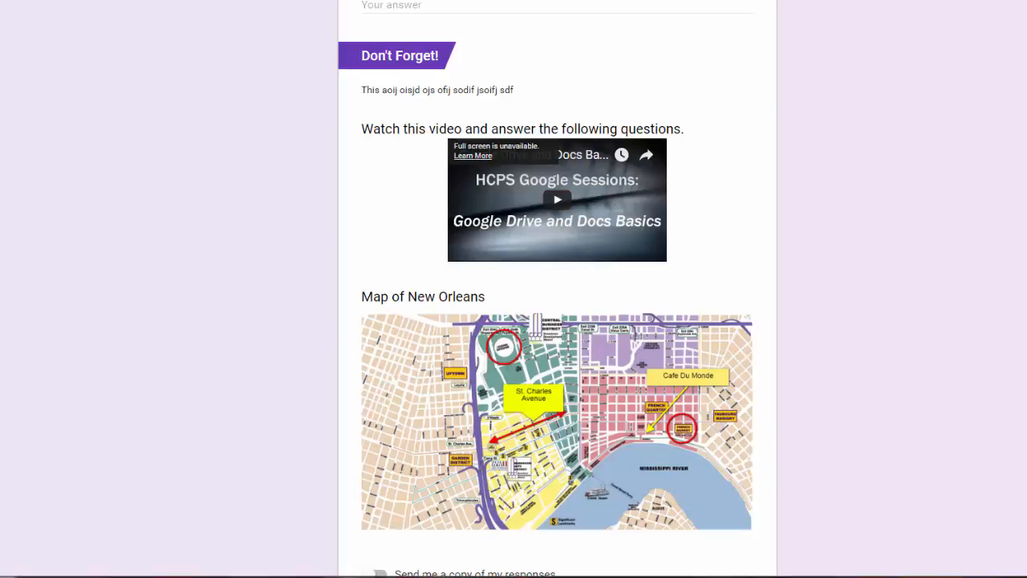
{"action": "key", "text": "ctrl+w"}
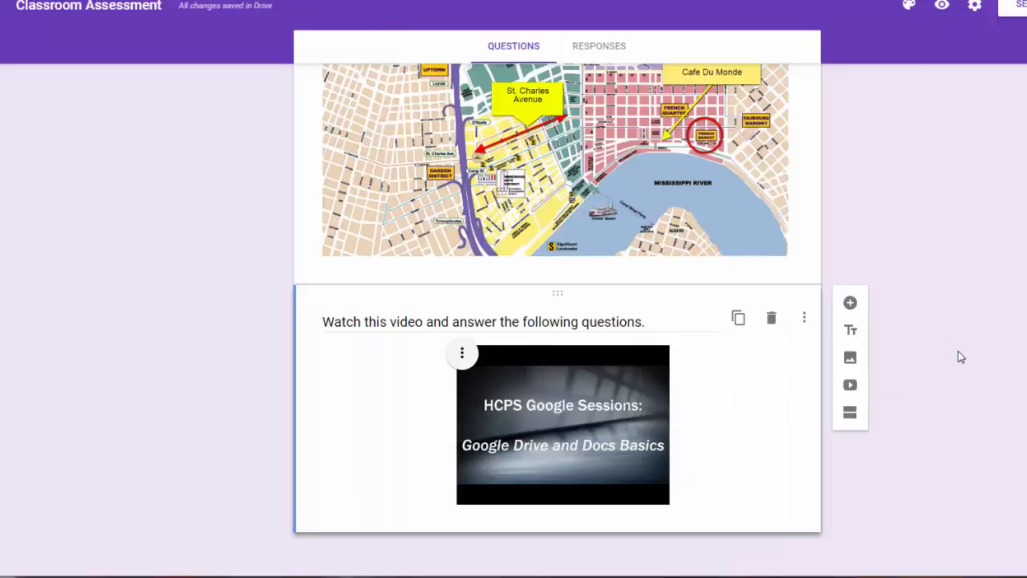
{"action": "left_click", "coordinate": [850, 414]}
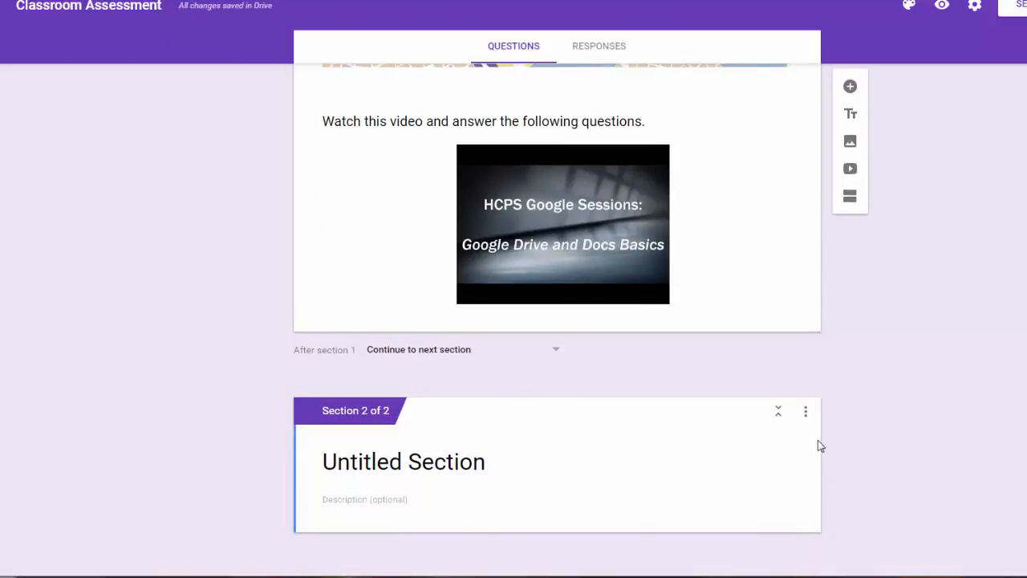
{"action": "left_click", "coordinate": [806, 414]}
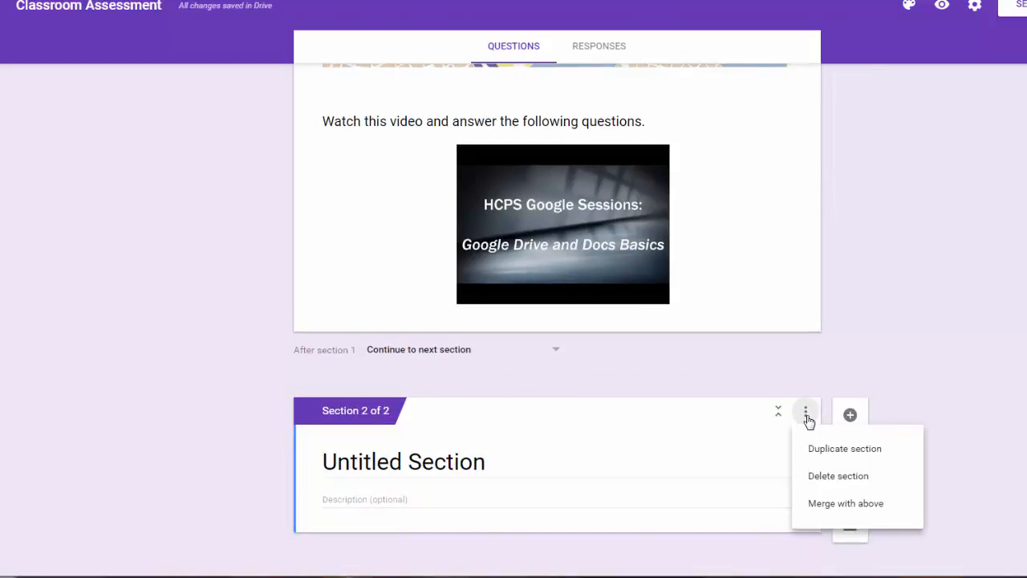
{"action": "left_click", "coordinate": [817, 480]}
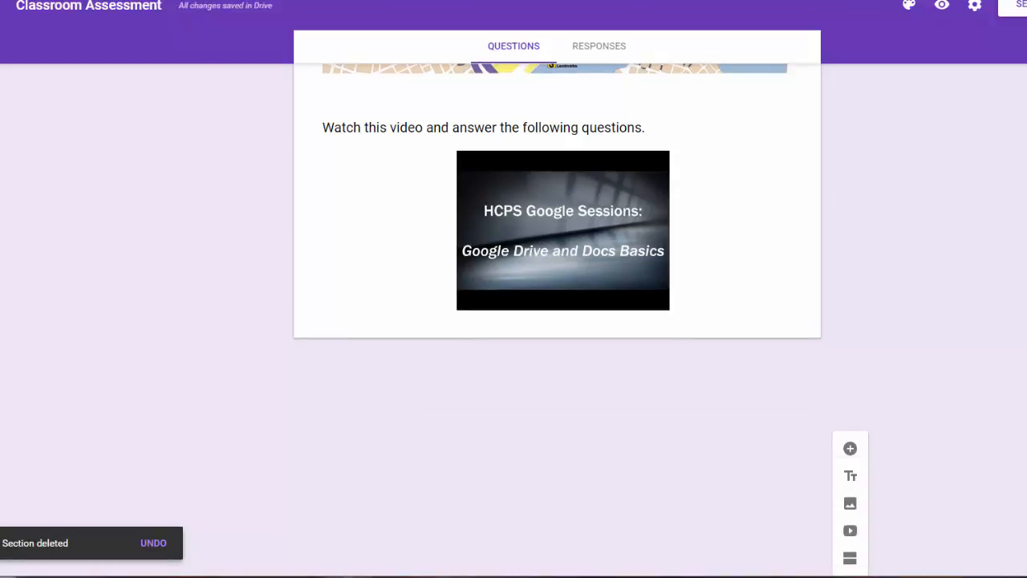
{"action": "scroll", "coordinate": [1016, 334], "scroll_direction": "up", "scroll_amount": 10}
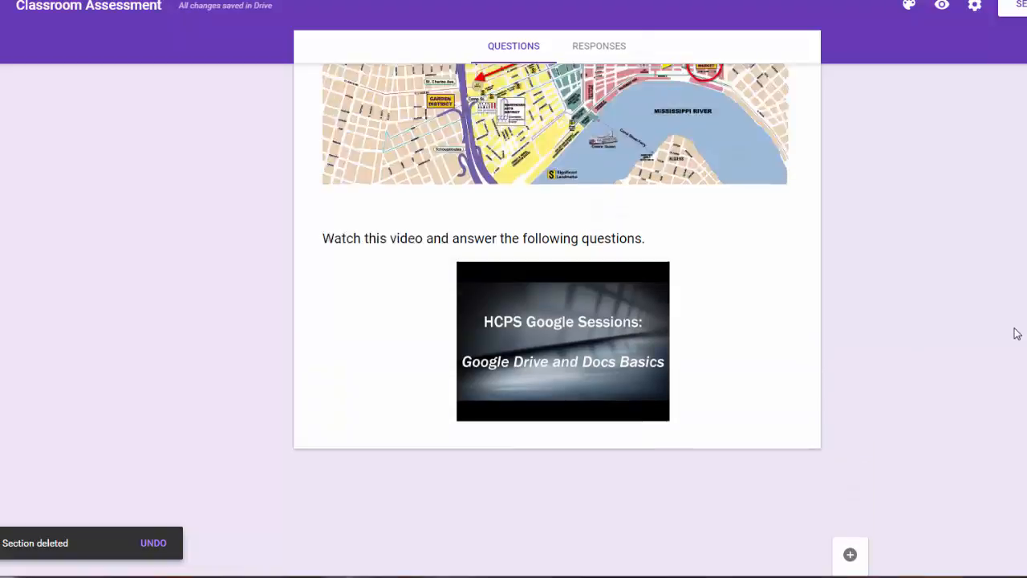
{"action": "scroll", "coordinate": [1016, 334], "scroll_direction": "up", "scroll_amount": 1}
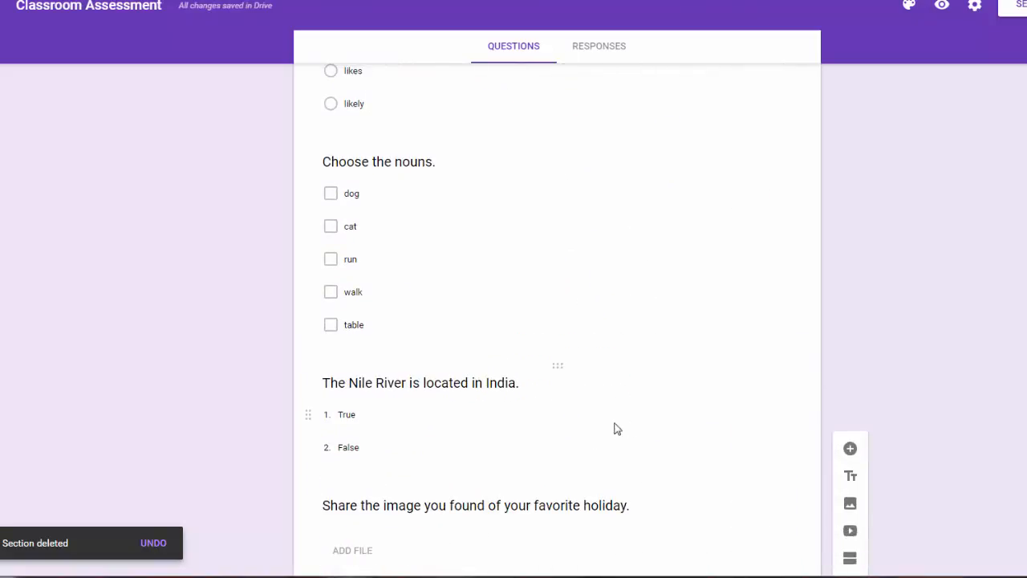
Drag the Nile River question above the Choose the nouns question.
{"action": "left_click", "coordinate": [576, 412]}
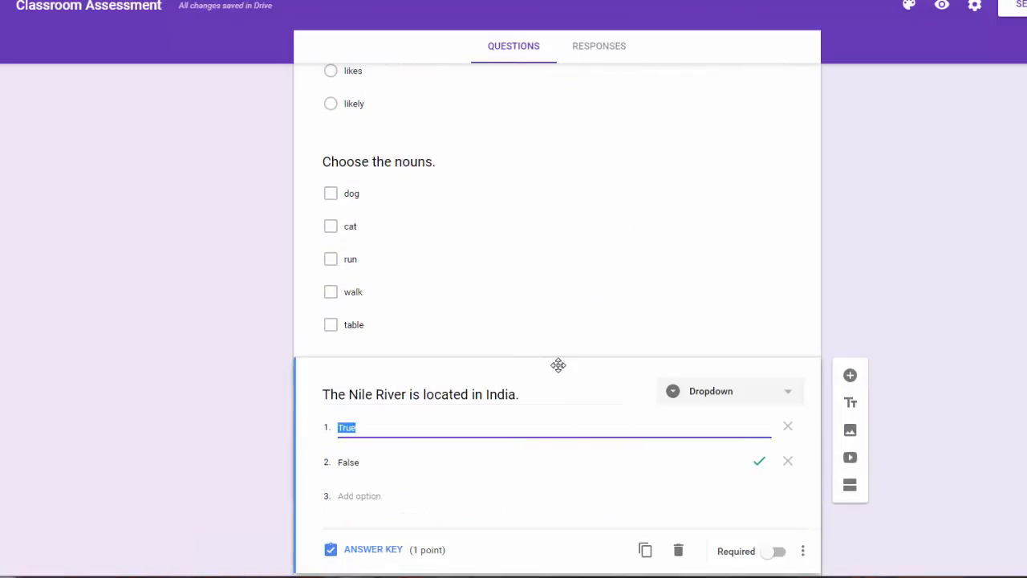
{"action": "left_click_drag", "start_coordinate": [558, 365], "coordinate": [560, 158]}
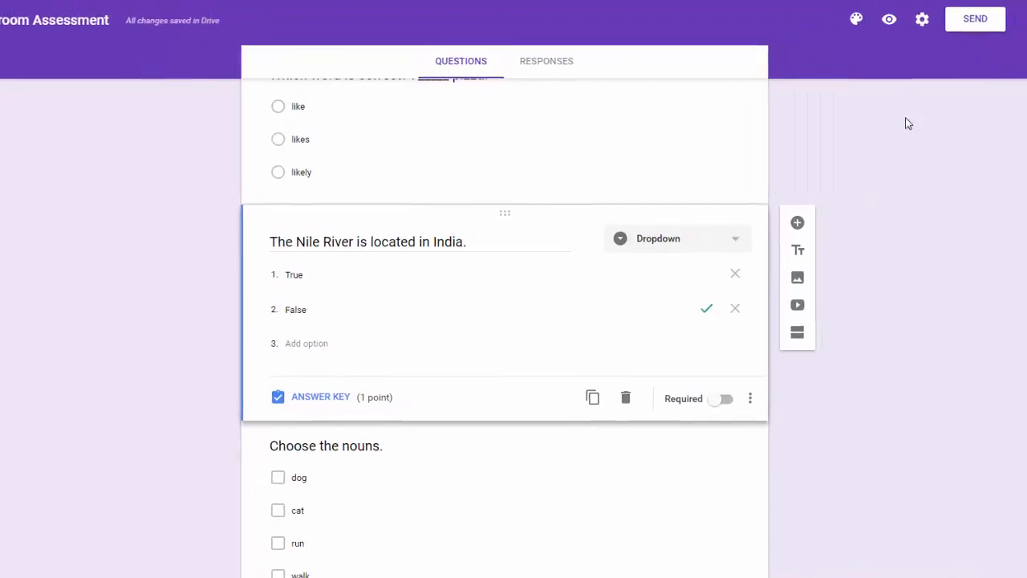
{"action": "scroll", "coordinate": [889, 188], "scroll_direction": "up", "scroll_amount": 5}
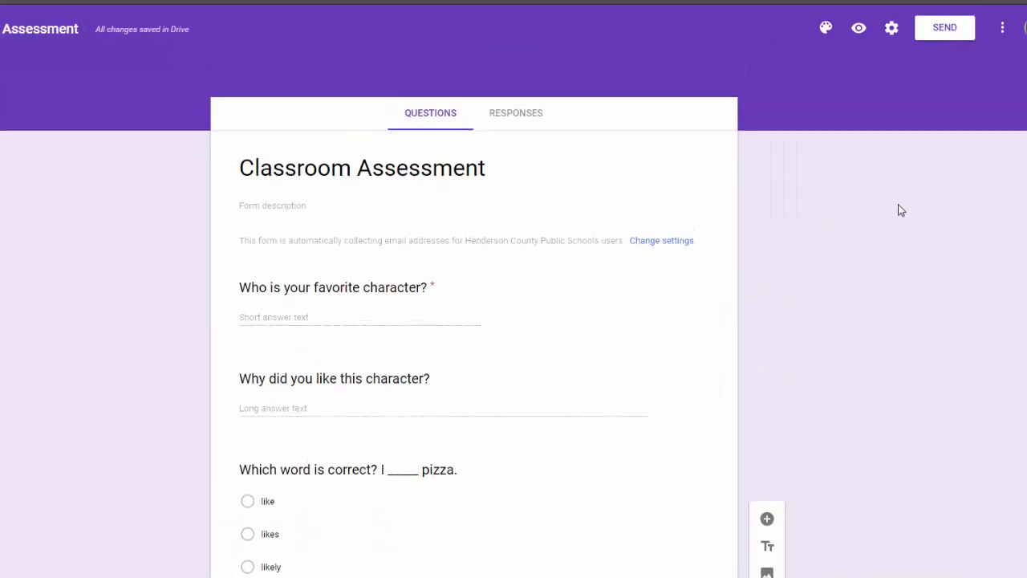
Try lime and indigo theme colours before settling on purple.
{"action": "left_click", "coordinate": [826, 30]}
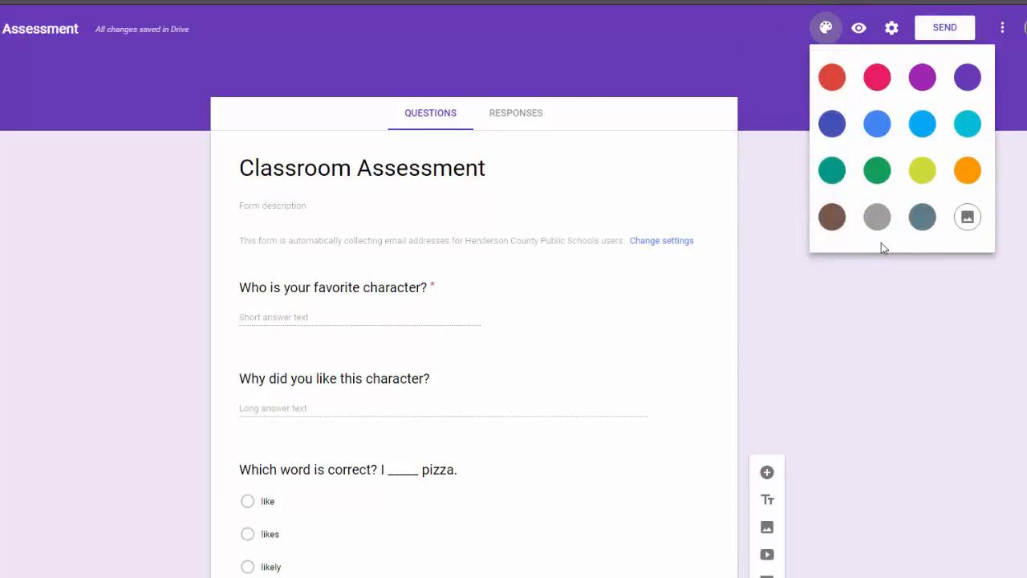
{"action": "left_click", "coordinate": [921, 178]}
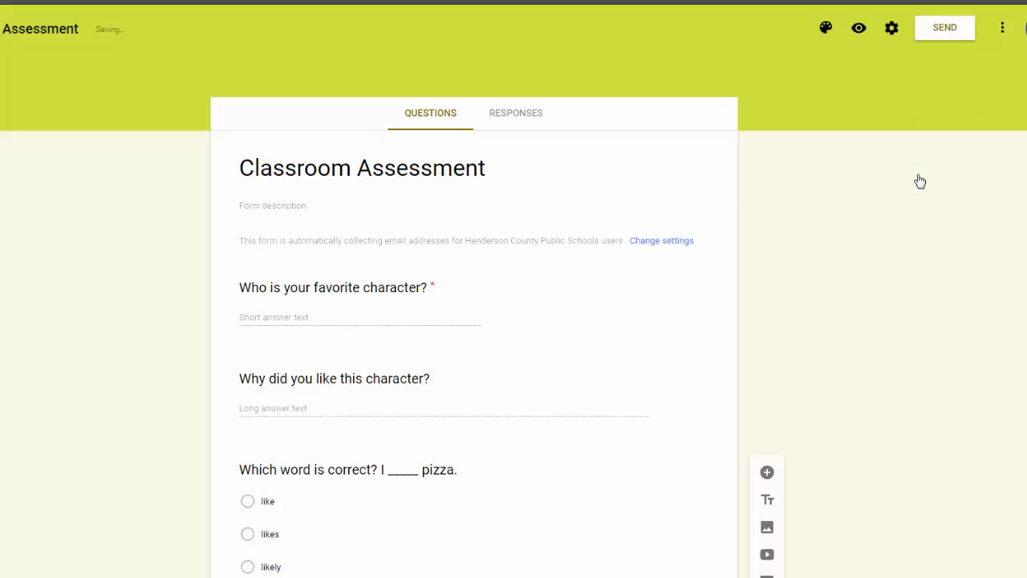
{"action": "left_click", "coordinate": [826, 30]}
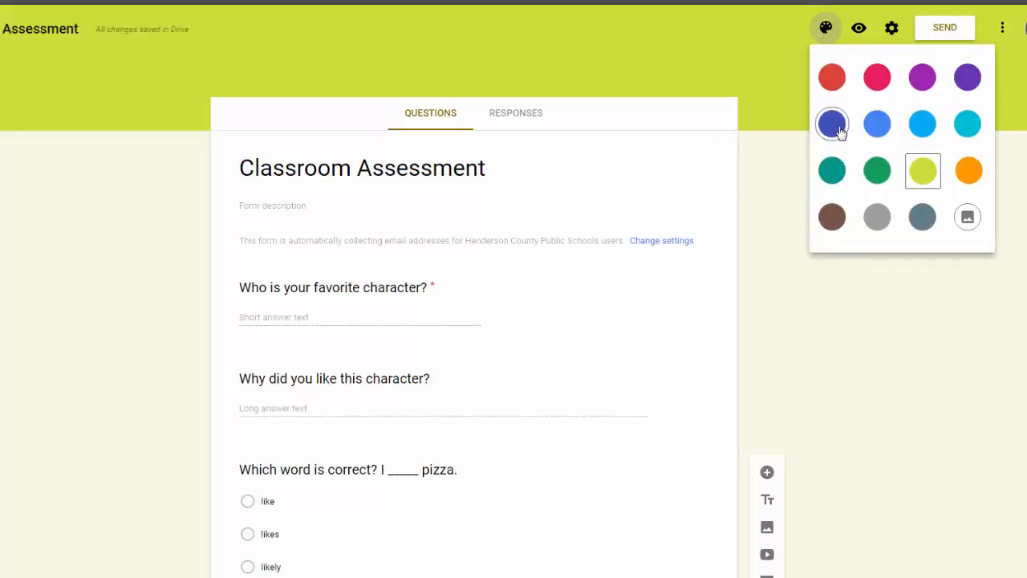
{"action": "left_click", "coordinate": [840, 131]}
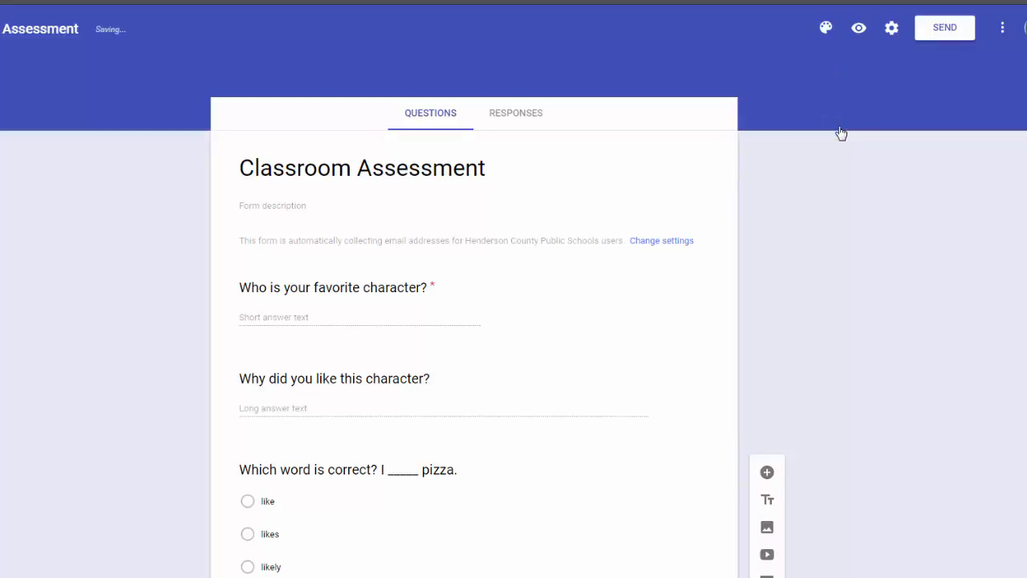
{"action": "left_click", "coordinate": [828, 31]}
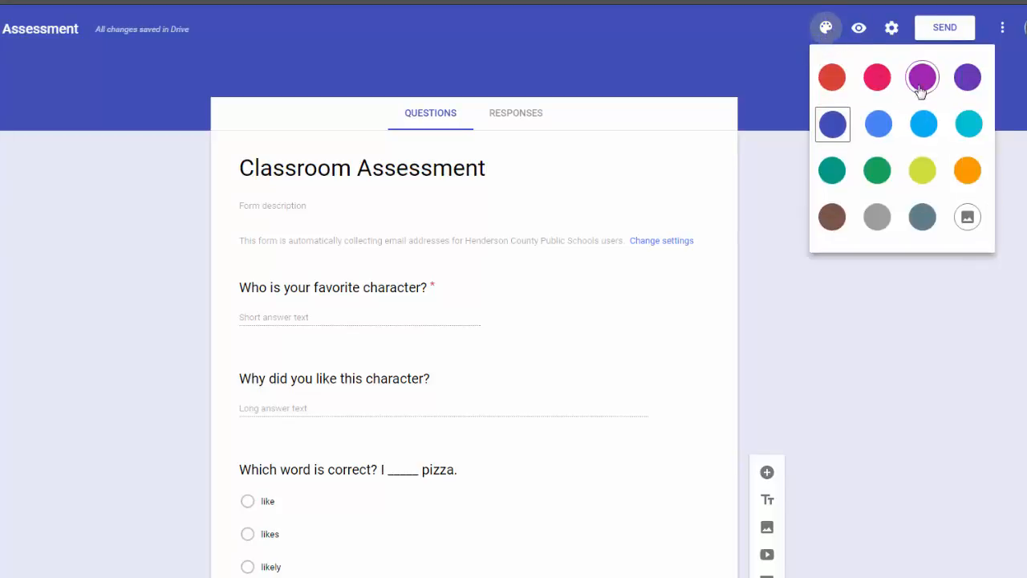
{"action": "left_click", "coordinate": [923, 85]}
{"action": "left_click", "coordinate": [825, 29]}
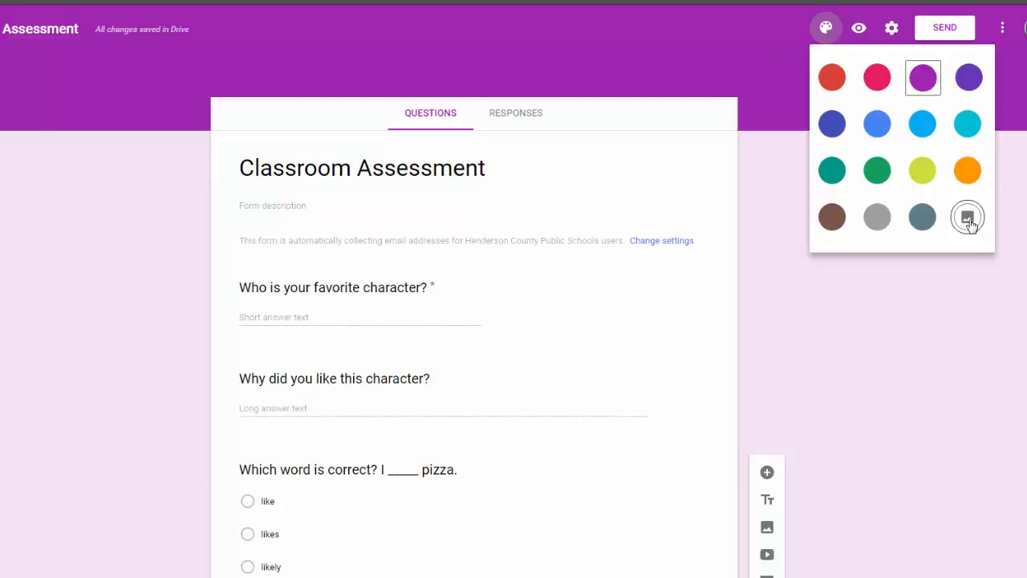
Apply the basketball picture from Sports and games as the form header.
{"action": "left_click", "coordinate": [968, 218]}
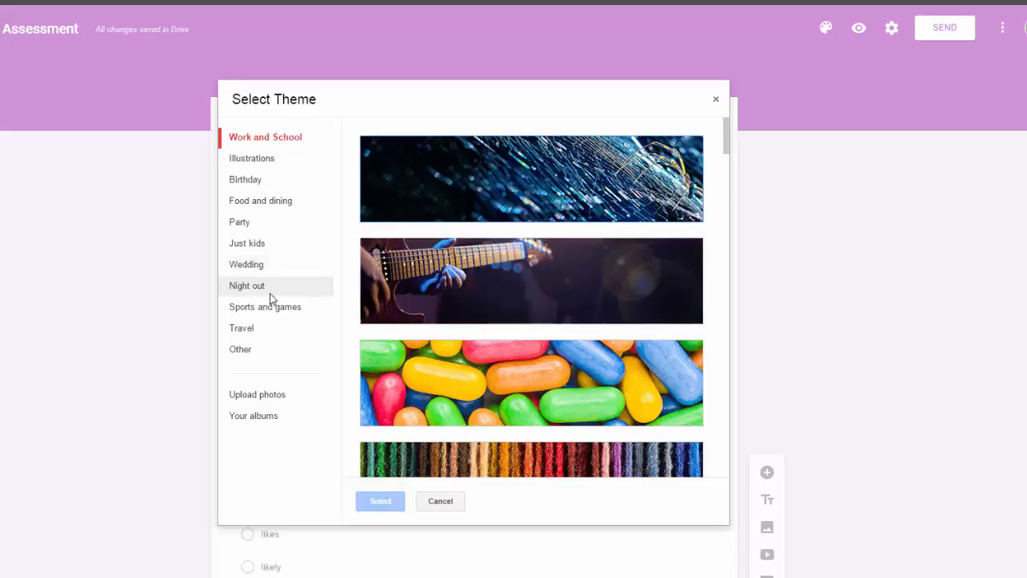
{"action": "left_click", "coordinate": [270, 314]}
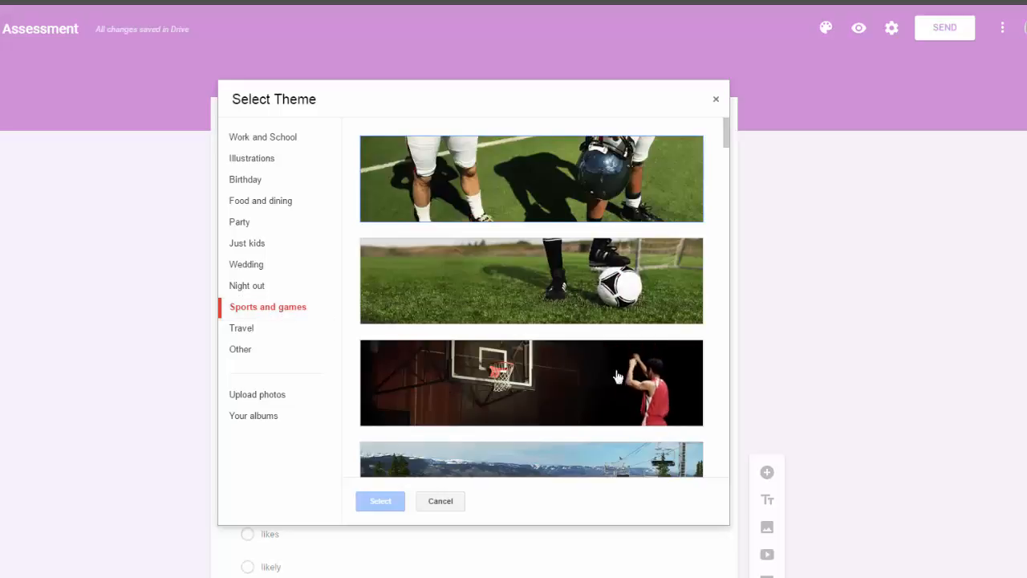
{"action": "left_click", "coordinate": [646, 398]}
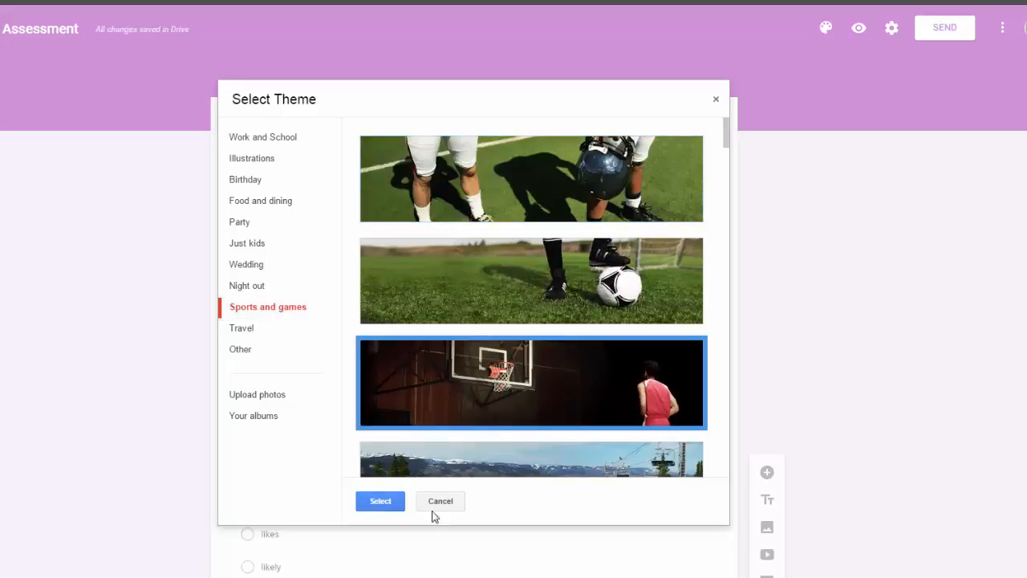
{"action": "left_click", "coordinate": [393, 503]}
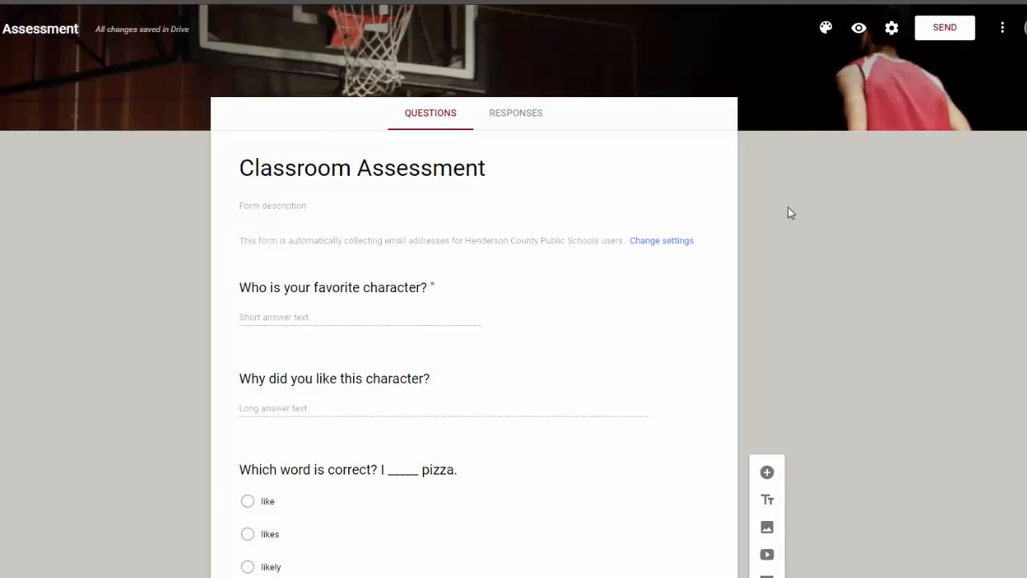
Reopen the header gallery, close it without changes, and narrow the browser window.
{"action": "left_click", "coordinate": [827, 32]}
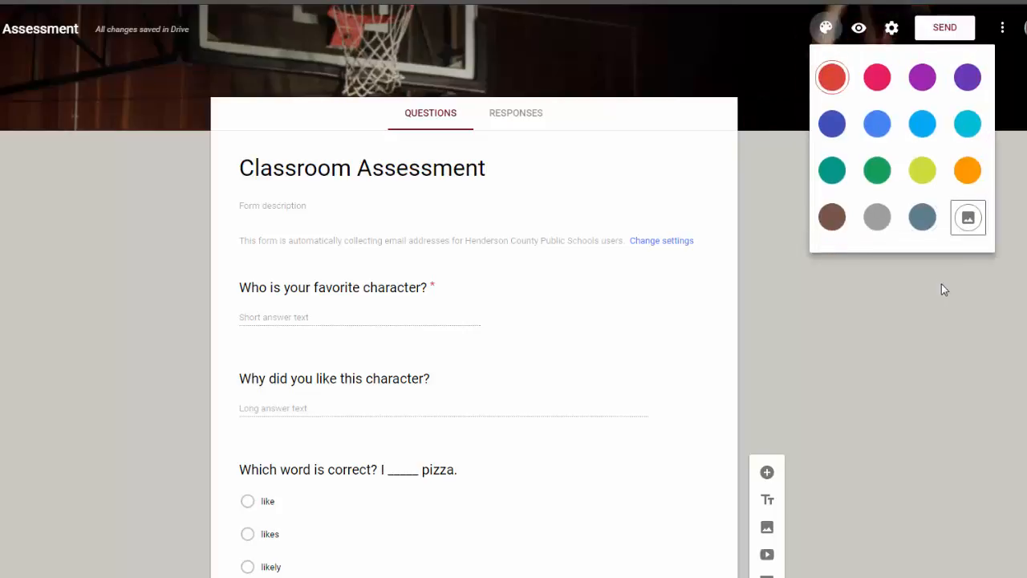
{"action": "left_click", "coordinate": [969, 218]}
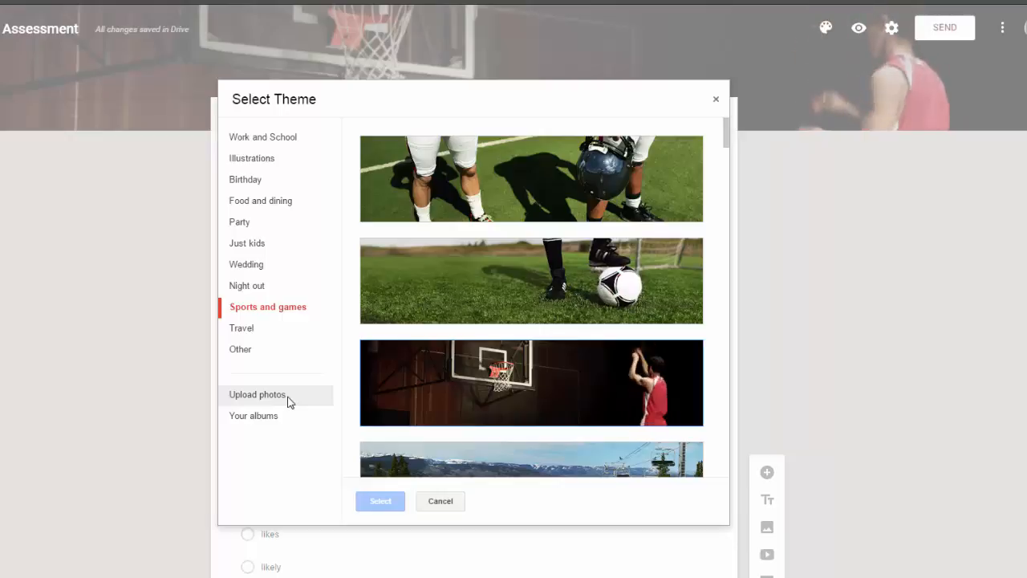
{"action": "left_click", "coordinate": [442, 503]}
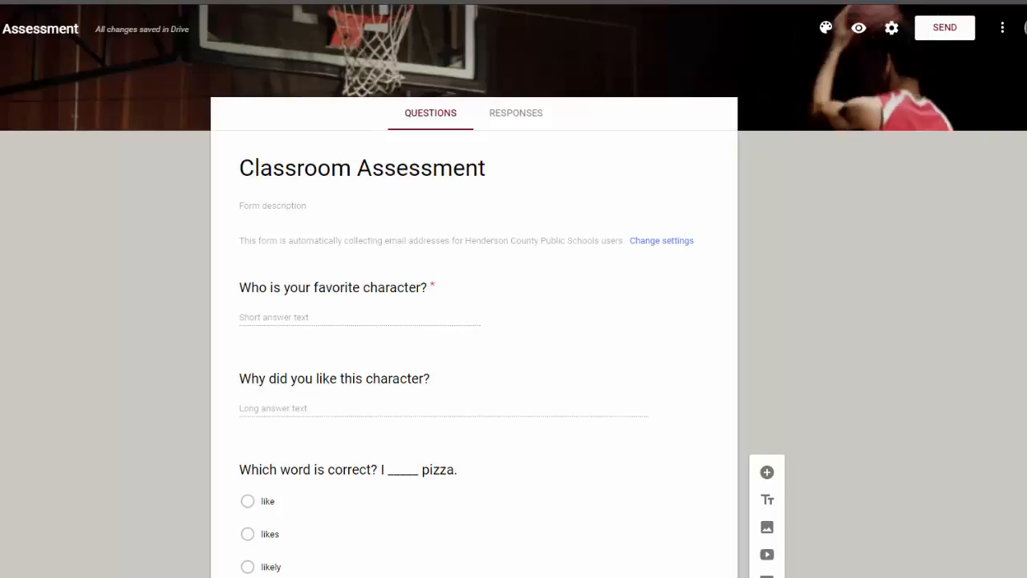
{"action": "mouse_move", "coordinate": [1025, 277]}
{"action": "left_mouse_down"}
{"action": "mouse_move", "coordinate": [633, 268]}
{"action": "mouse_move", "coordinate": [367, 285]}
{"action": "mouse_move", "coordinate": [1026, 280]}
{"action": "left_mouse_up"}
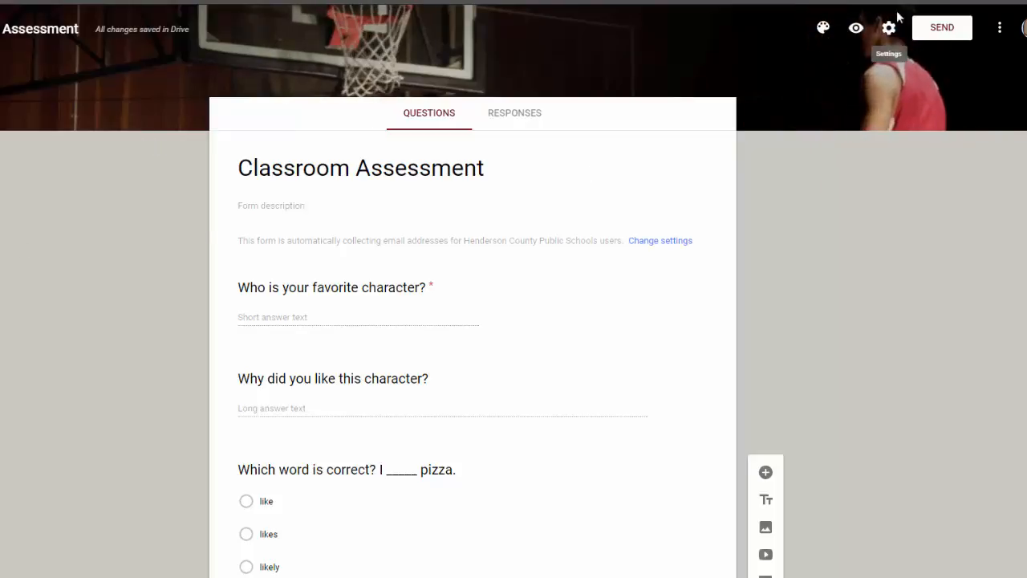
{"action": "left_click", "coordinate": [856, 31]}
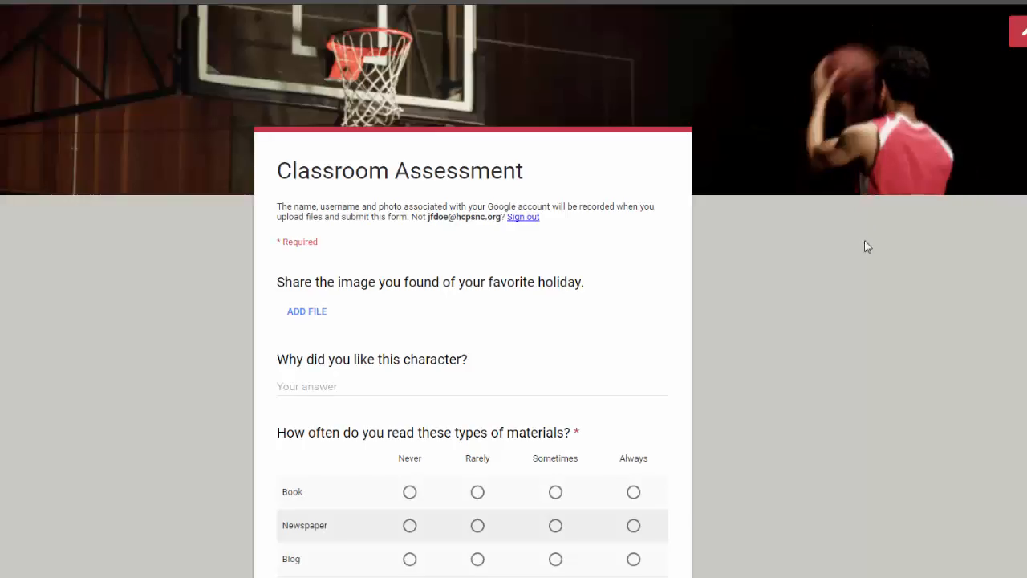
{"action": "scroll", "coordinate": [797, 302], "scroll_direction": "down", "scroll_amount": 10}
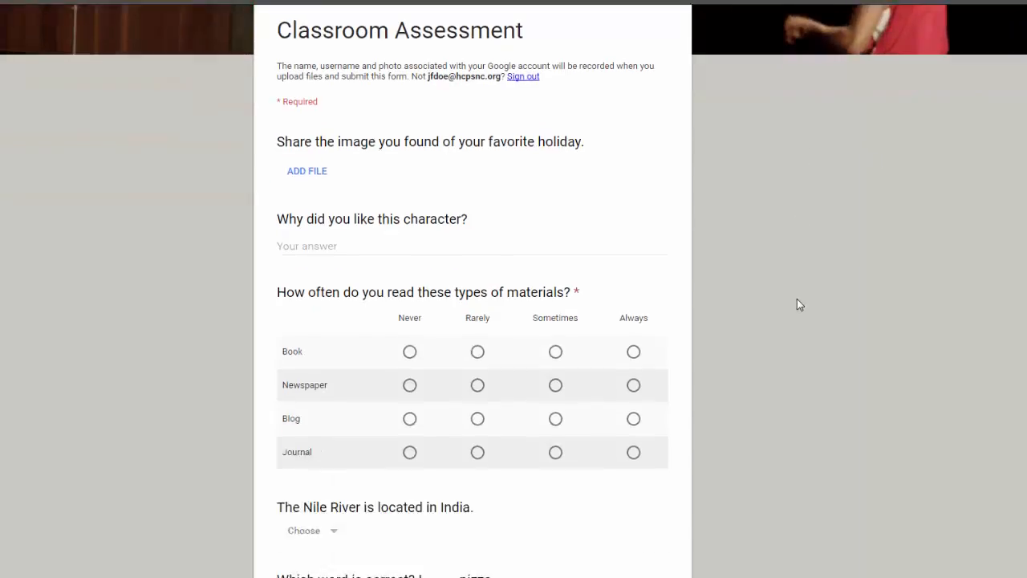
{"action": "scroll", "coordinate": [797, 303], "scroll_direction": "up", "scroll_amount": 5}
{"action": "scroll", "coordinate": [797, 299], "scroll_direction": "down", "scroll_amount": 4}
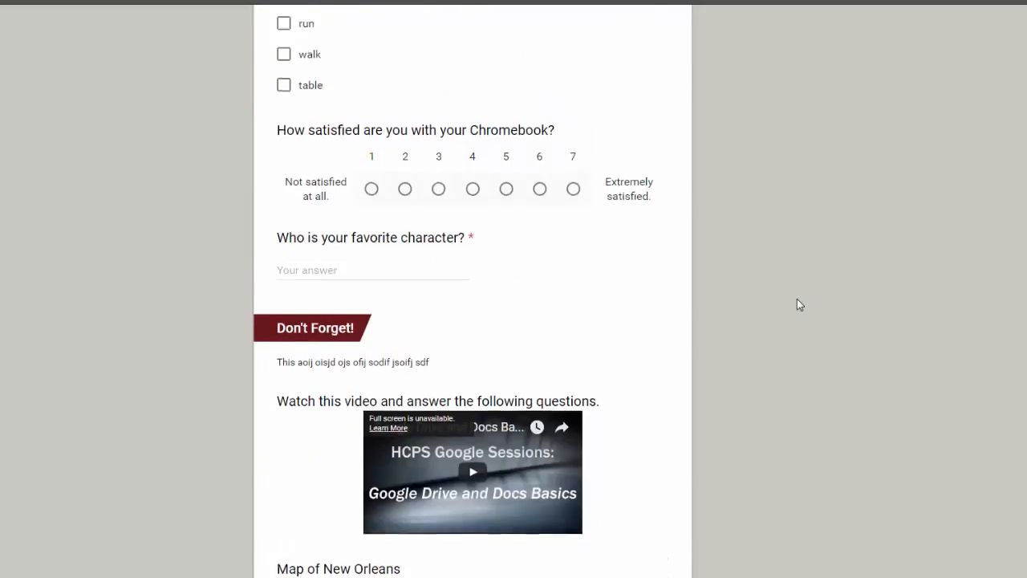
{"action": "scroll", "coordinate": [754, 264], "scroll_direction": "up", "scroll_amount": 10}
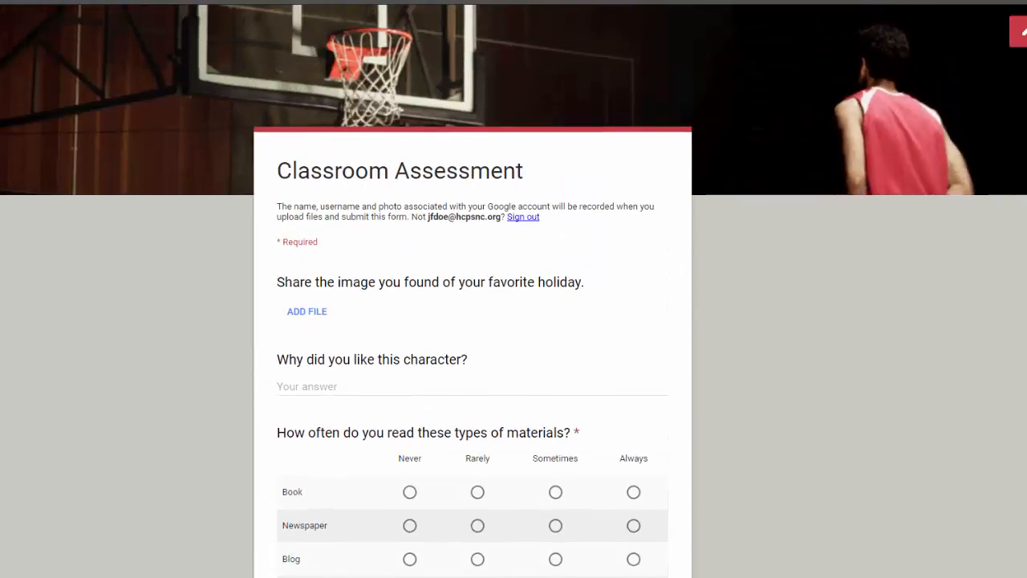
{"action": "key", "text": "ctrl+w"}
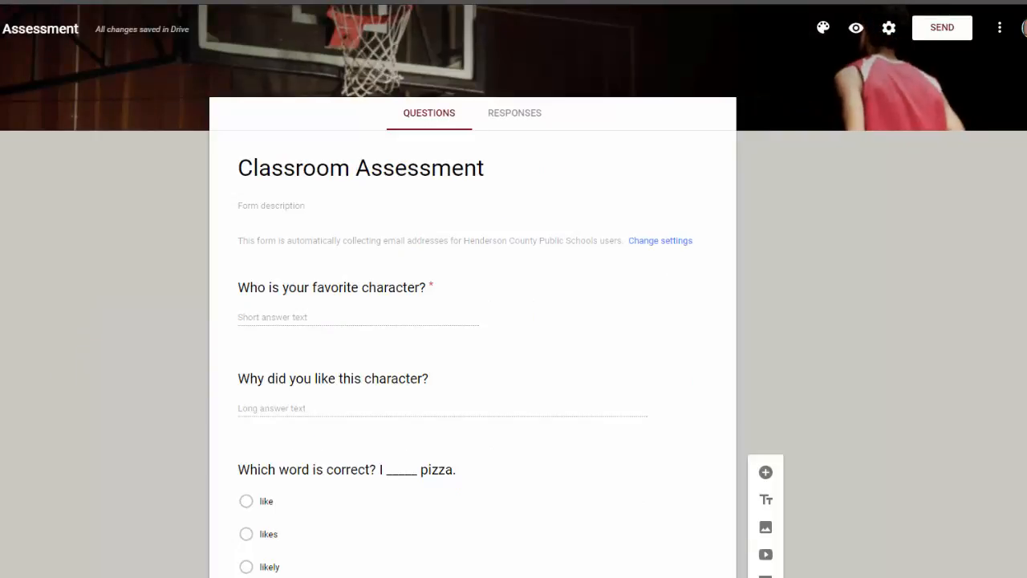
{"action": "left_click", "coordinate": [937, 30]}
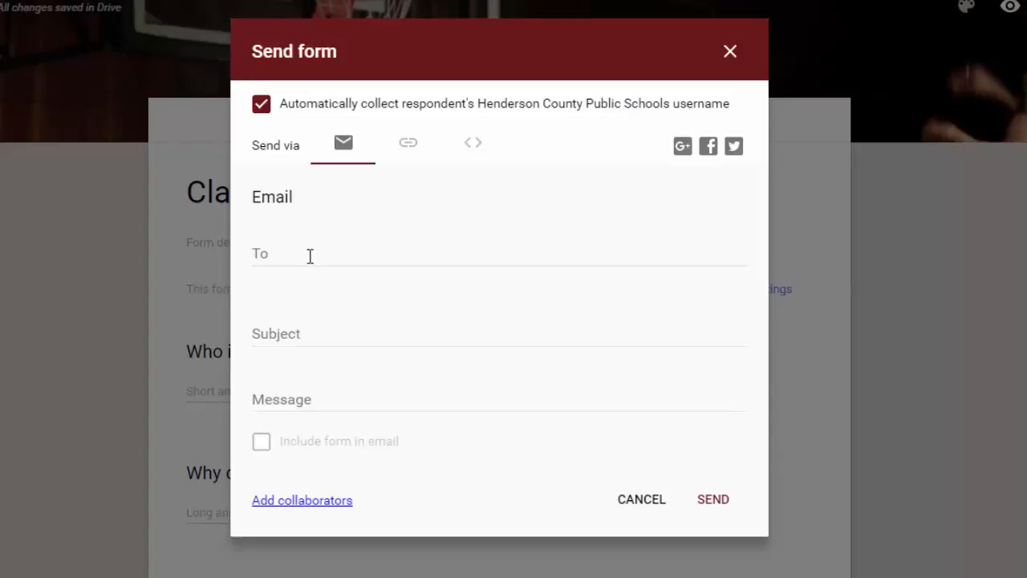
{"action": "left_click", "coordinate": [310, 255]}
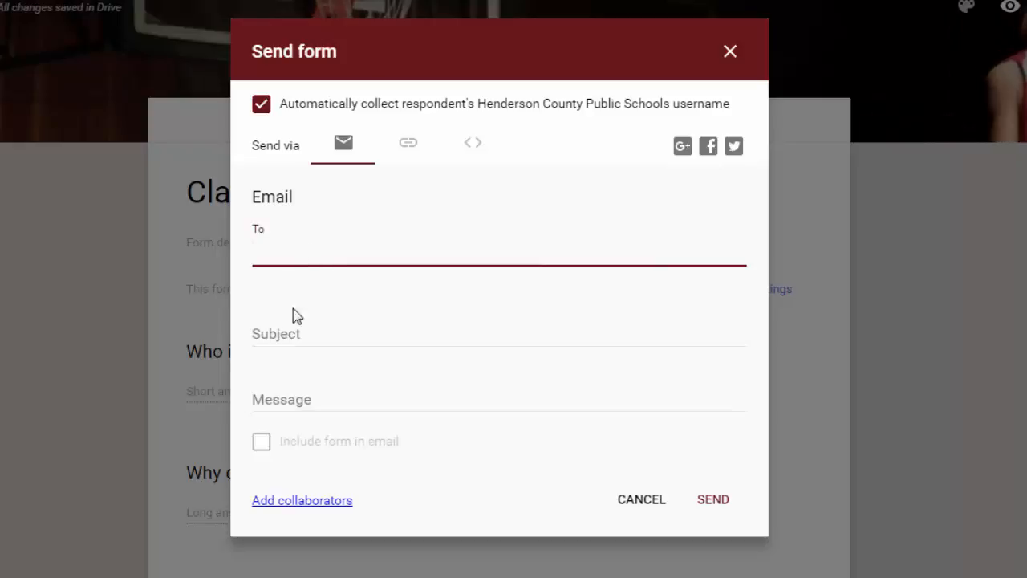
{"action": "left_click", "coordinate": [266, 446]}
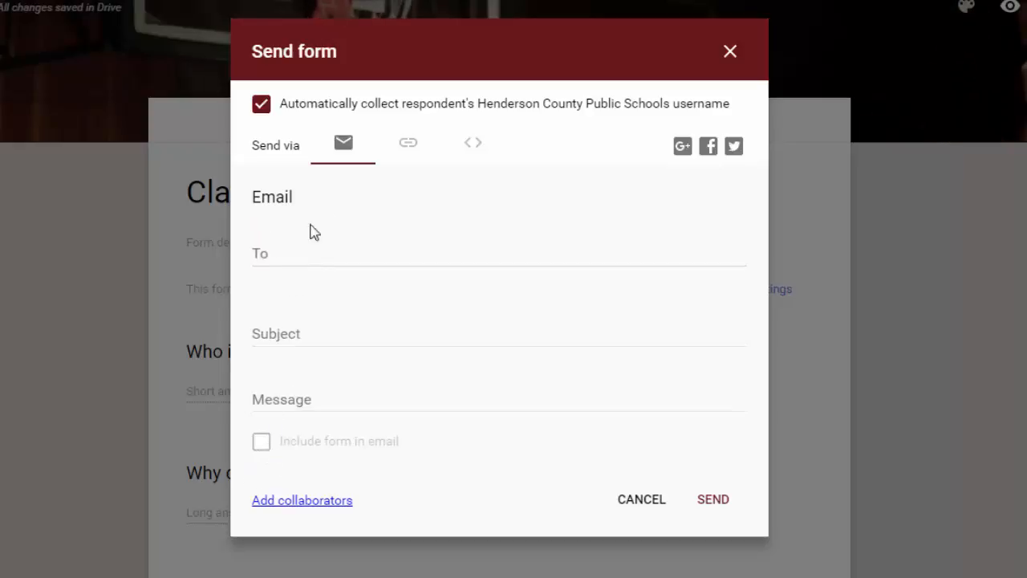
{"action": "left_click", "coordinate": [394, 157]}
{"action": "left_click", "coordinate": [351, 151]}
{"action": "left_click", "coordinate": [293, 425]}
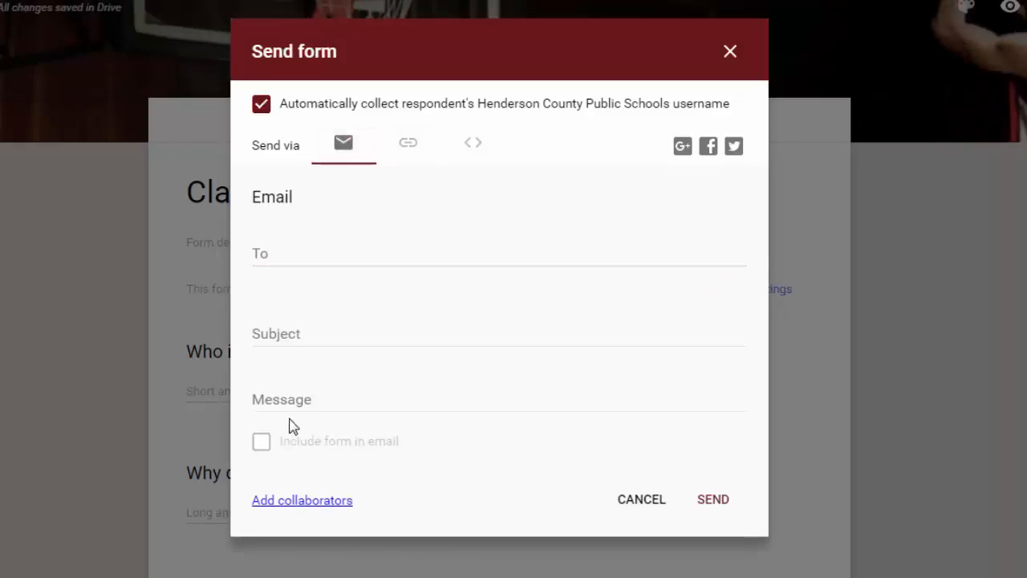
{"action": "left_click", "coordinate": [287, 256]}
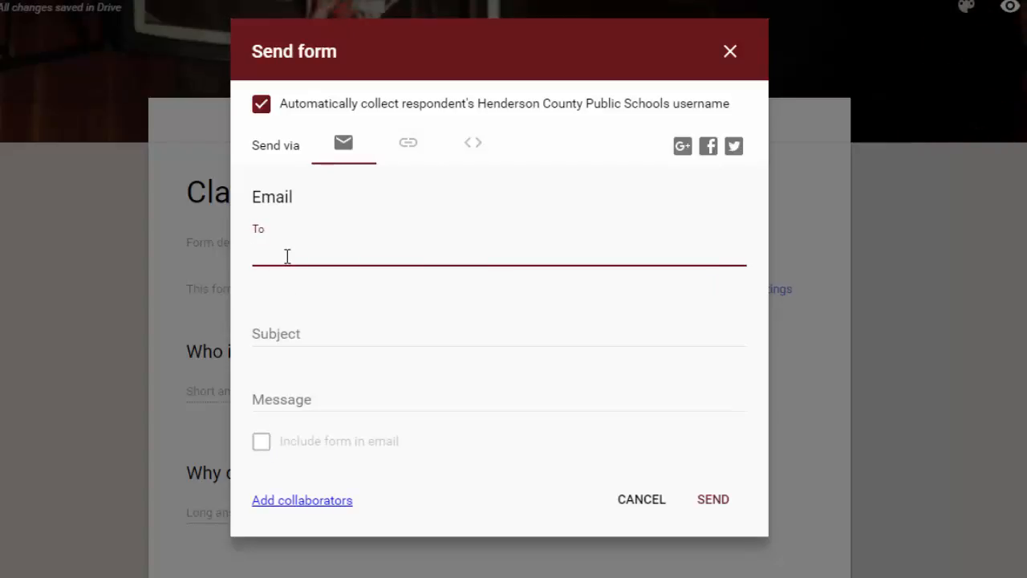
{"action": "type", "text": "parent"}
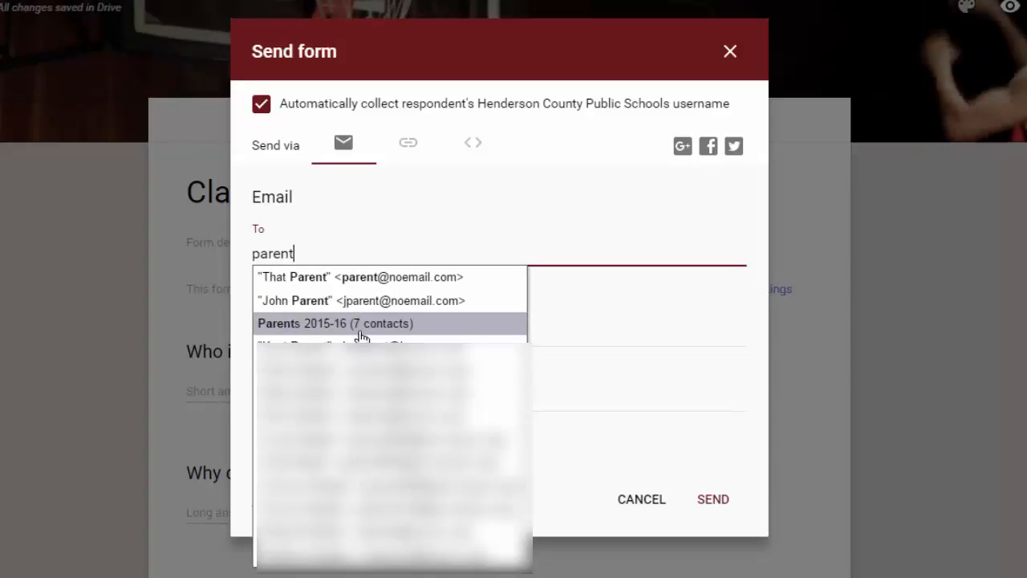
{"action": "left_click", "coordinate": [361, 327]}
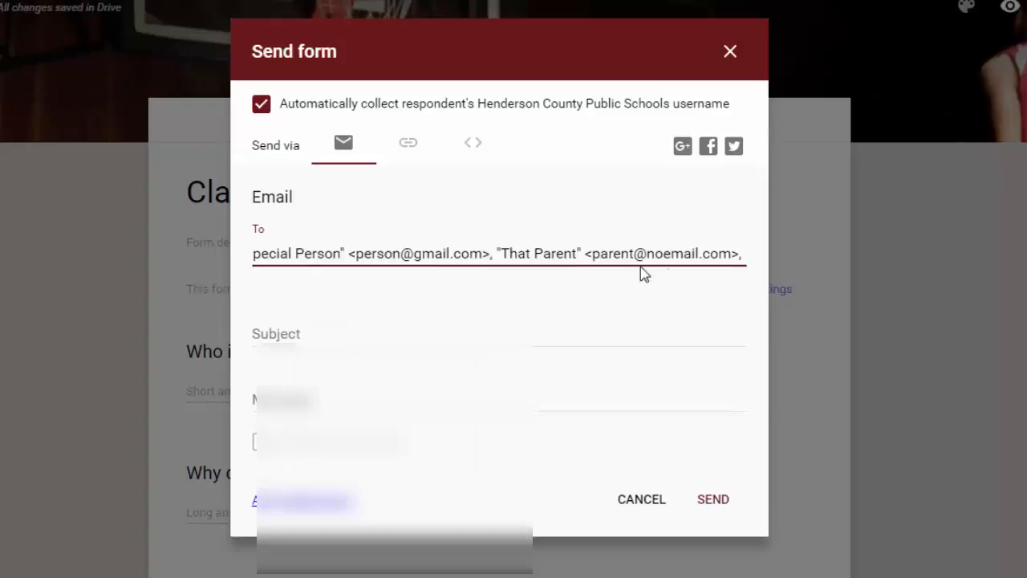
{"action": "left_click_drag", "start_coordinate": [745, 255], "coordinate": [71, 265]}
{"action": "key", "text": "BackSpace"}
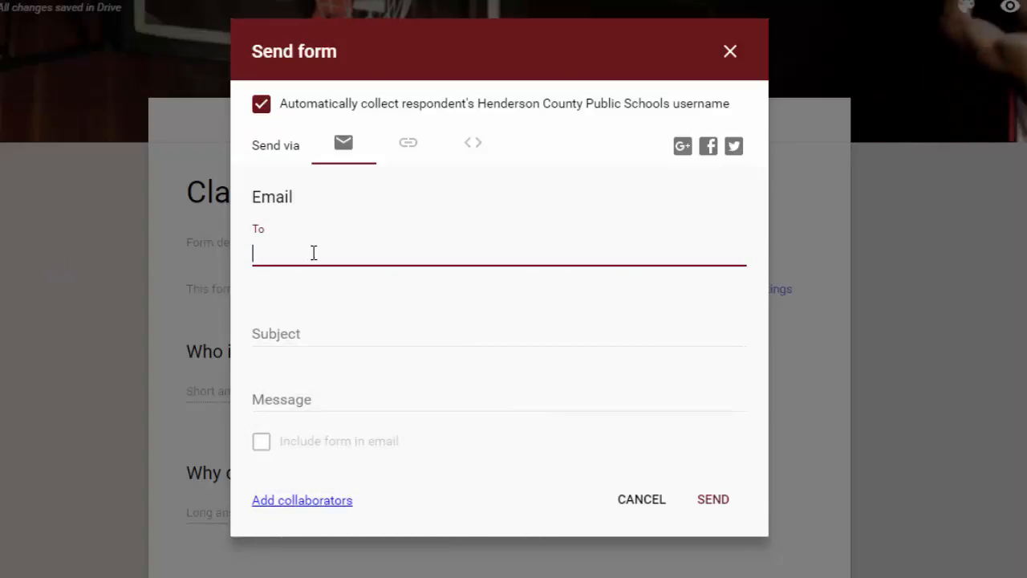
{"action": "type", "text": "adm"}
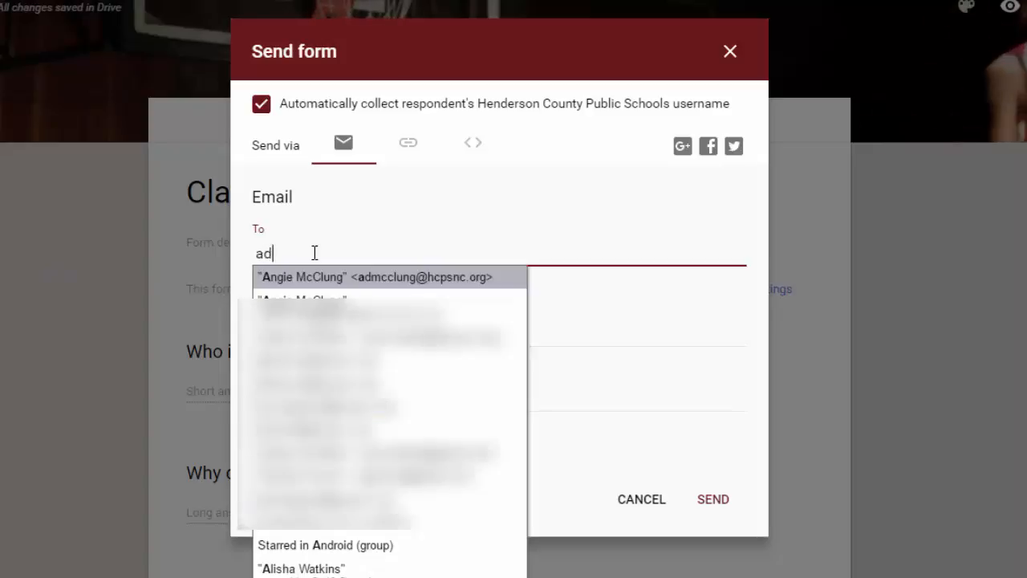
{"action": "left_click", "coordinate": [367, 276]}
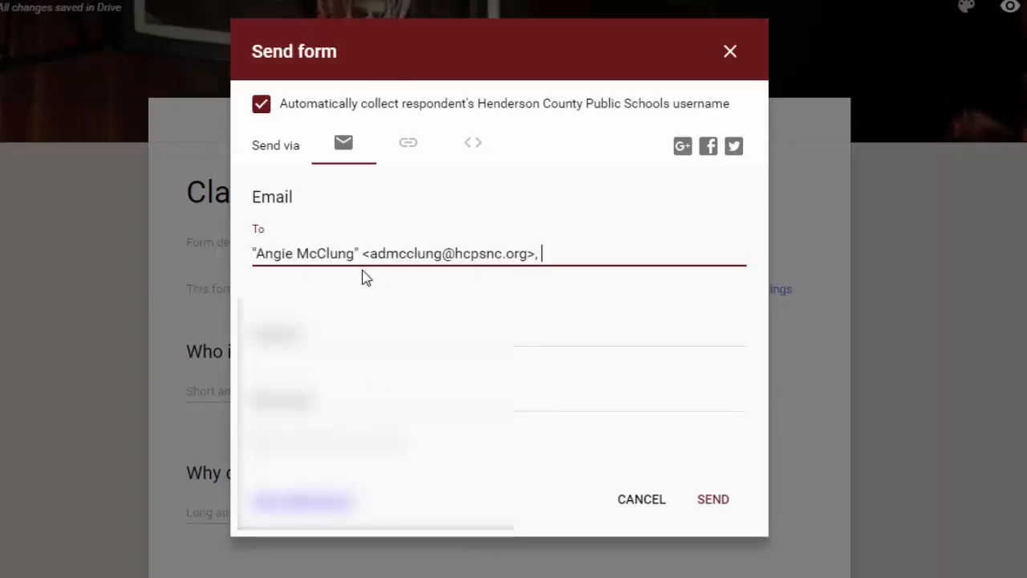
{"action": "key", "text": "ctrl+a"}
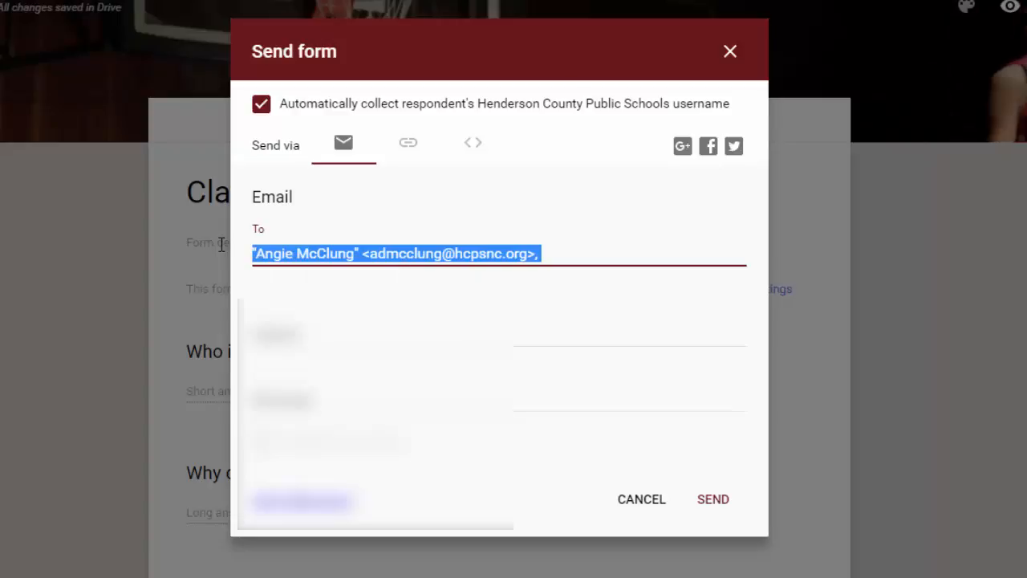
{"action": "key", "text": "BackSpace"}
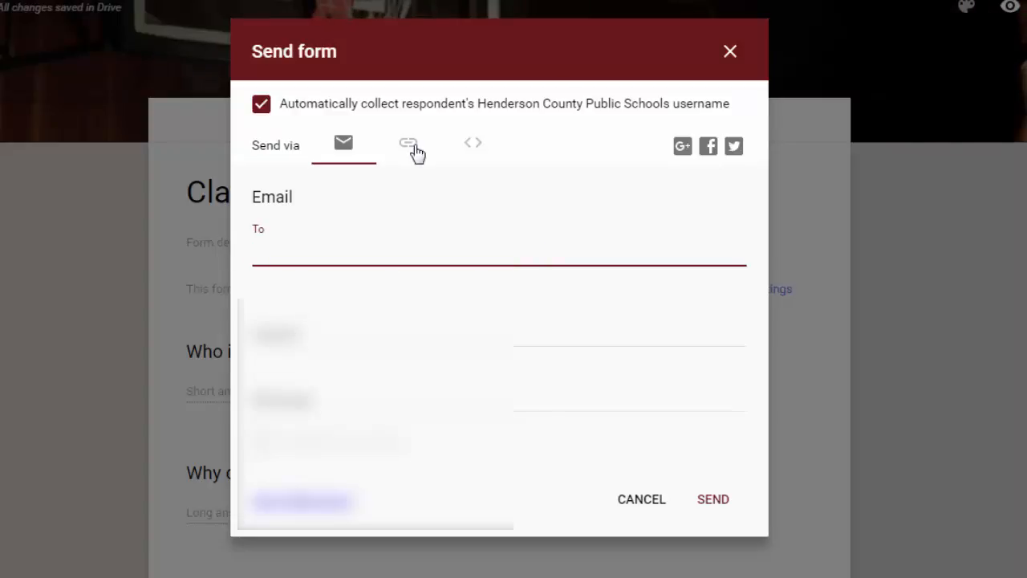
{"action": "left_click", "coordinate": [410, 147]}
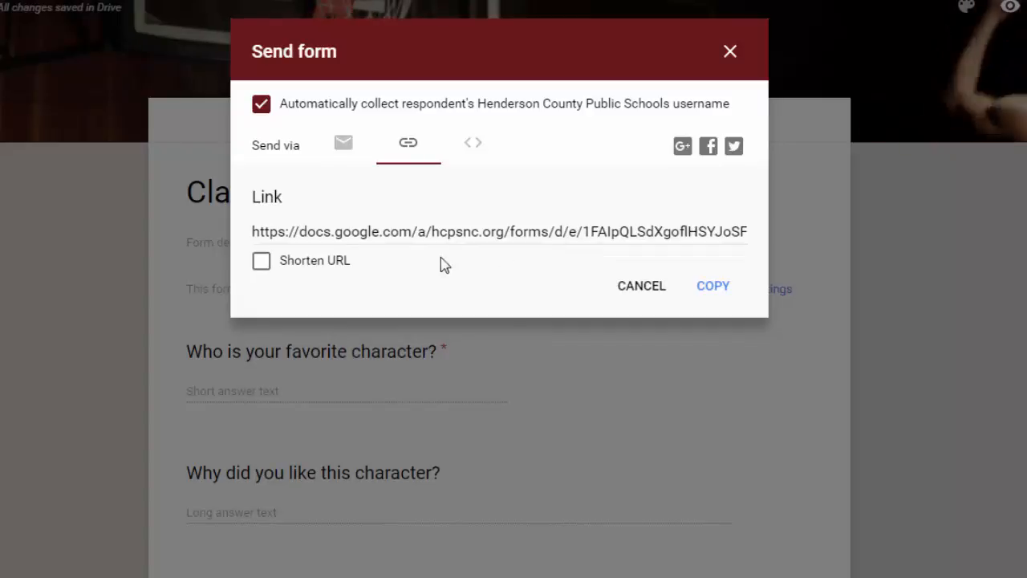
{"action": "left_click", "coordinate": [261, 262]}
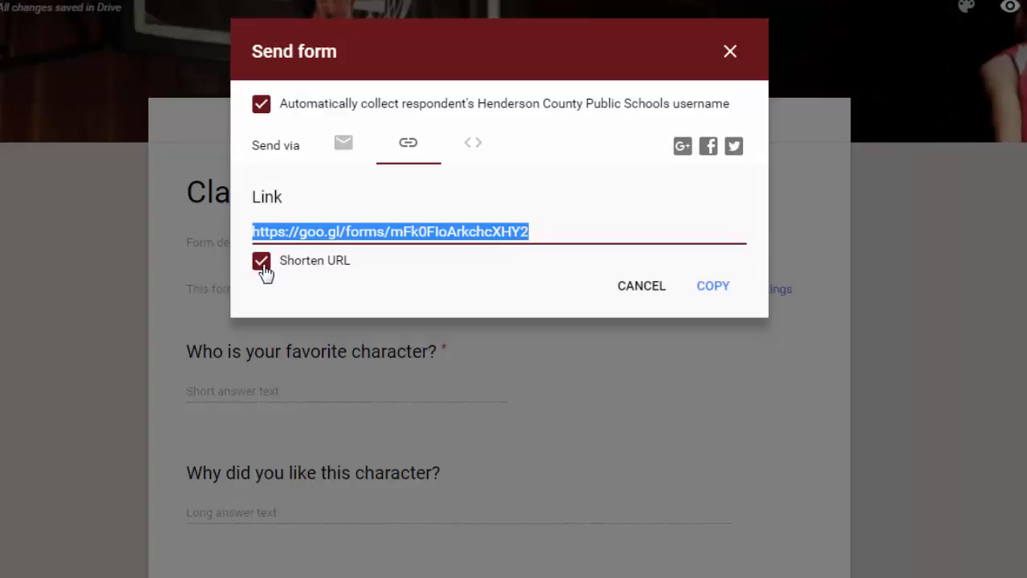
{"action": "left_click", "coordinate": [473, 145]}
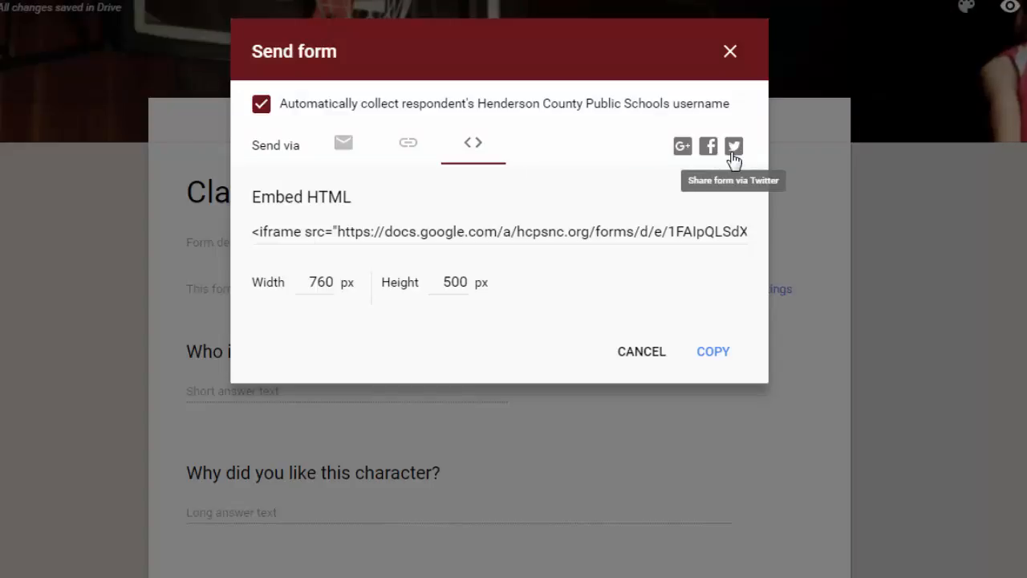
{"action": "left_click", "coordinate": [344, 145]}
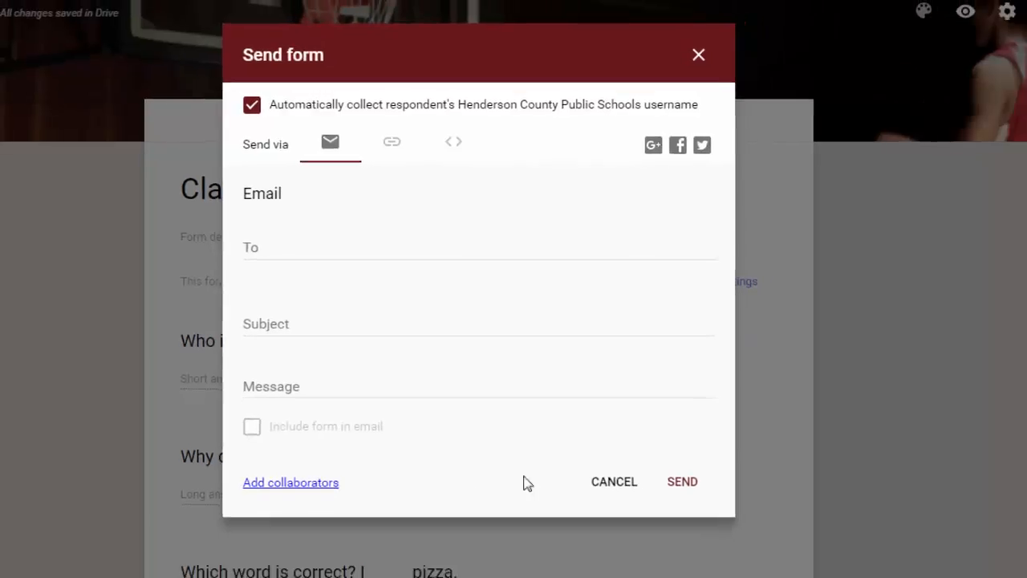
Cancel Send form, then add and cancel a collaborator invite, leaving the form private.
{"action": "left_click", "coordinate": [623, 485]}
{"action": "left_click", "coordinate": [972, 32]}
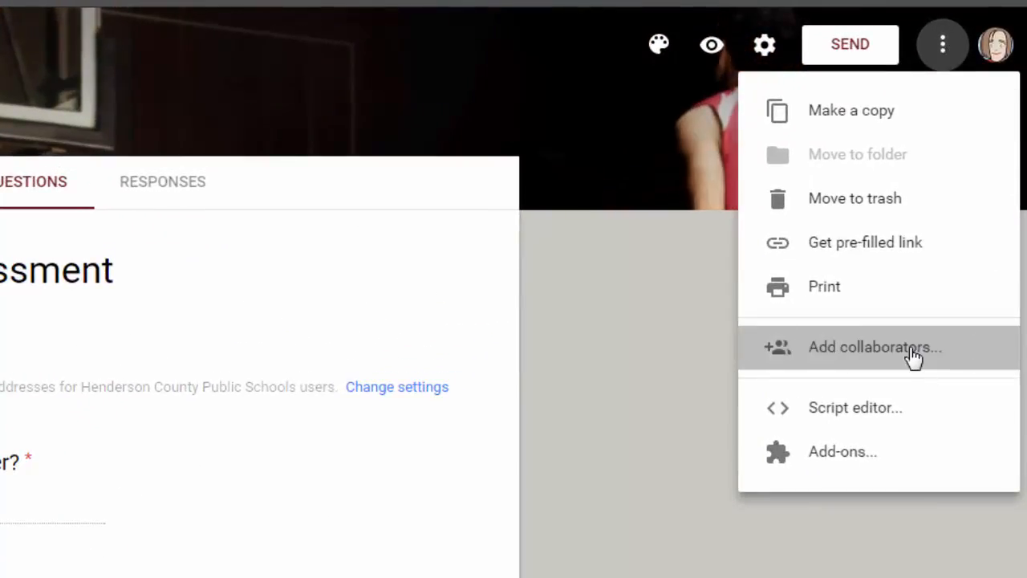
{"action": "left_click", "coordinate": [915, 357]}
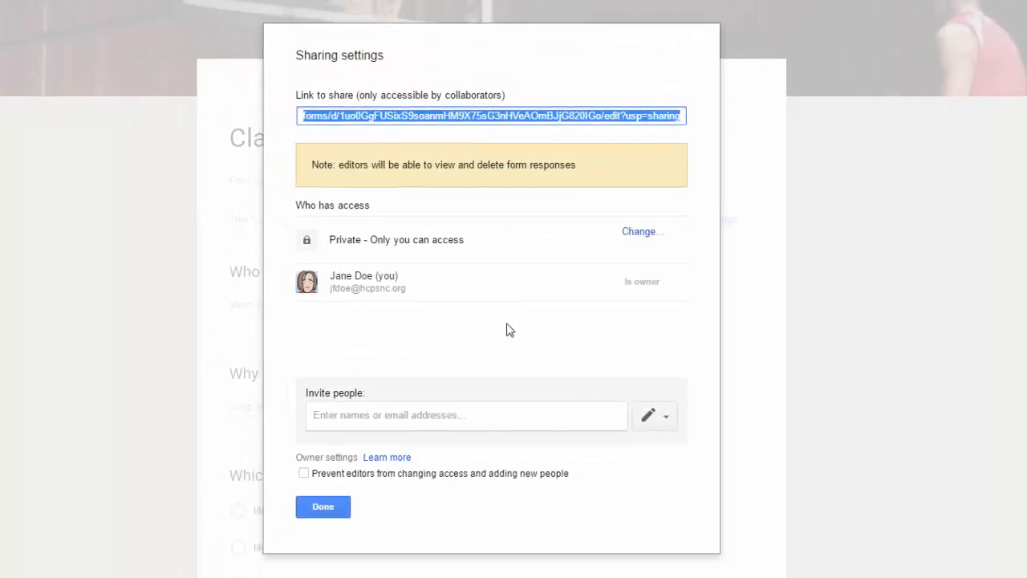
{"action": "left_click", "coordinate": [420, 415]}
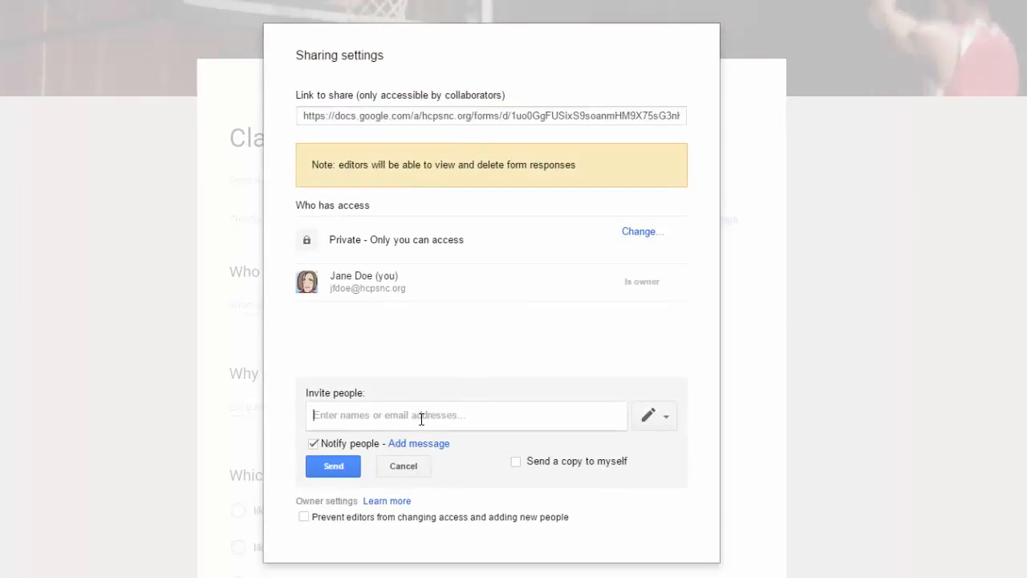
{"action": "type", "text": "admcc"}
{"action": "left_click", "coordinate": [442, 441]}
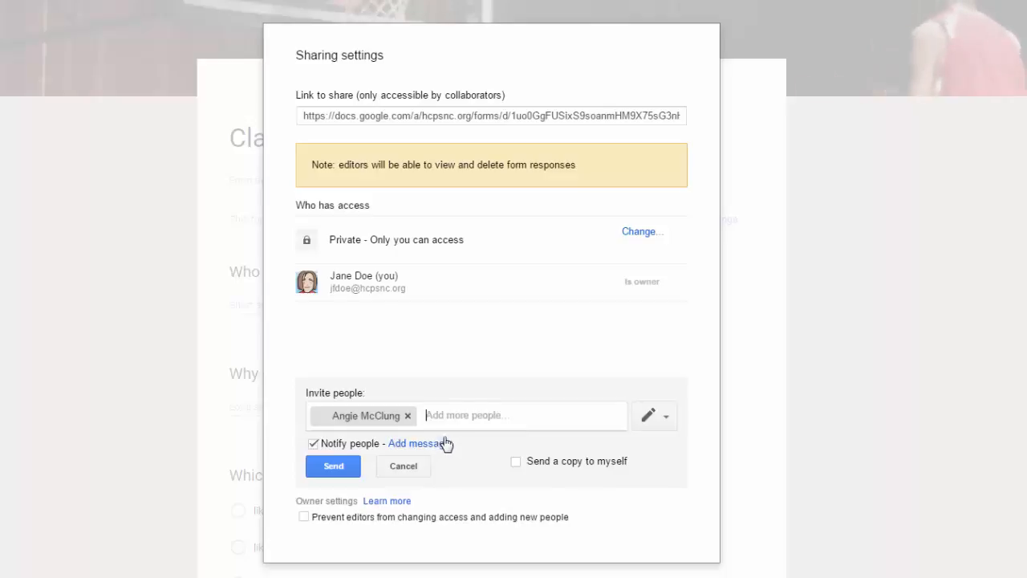
{"action": "left_click", "coordinate": [666, 418]}
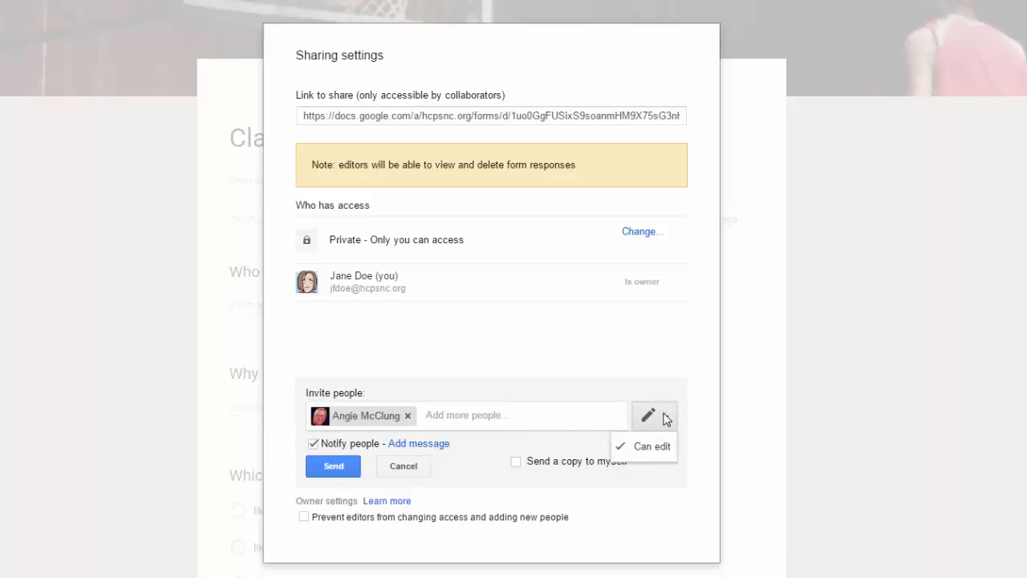
{"action": "left_click", "coordinate": [403, 467]}
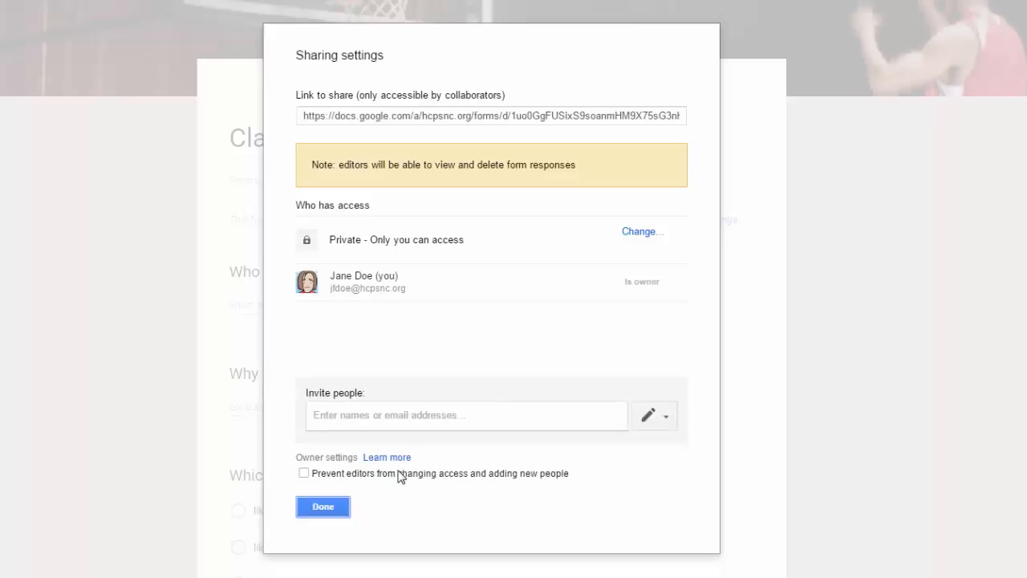
{"action": "left_click", "coordinate": [325, 508]}
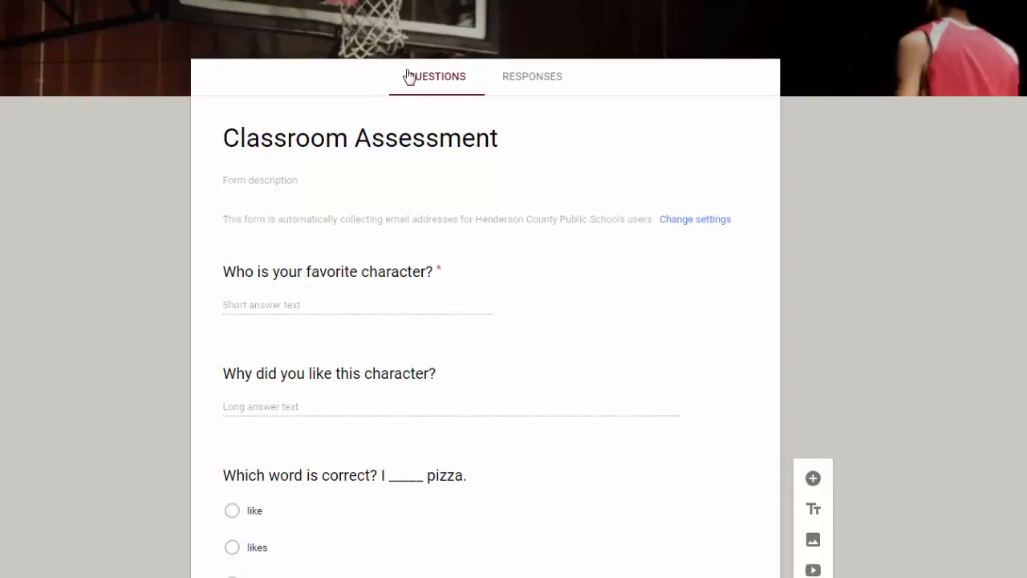
Open the Responses tab and toggle Accepting responses off and back on.
{"action": "left_click", "coordinate": [523, 87]}
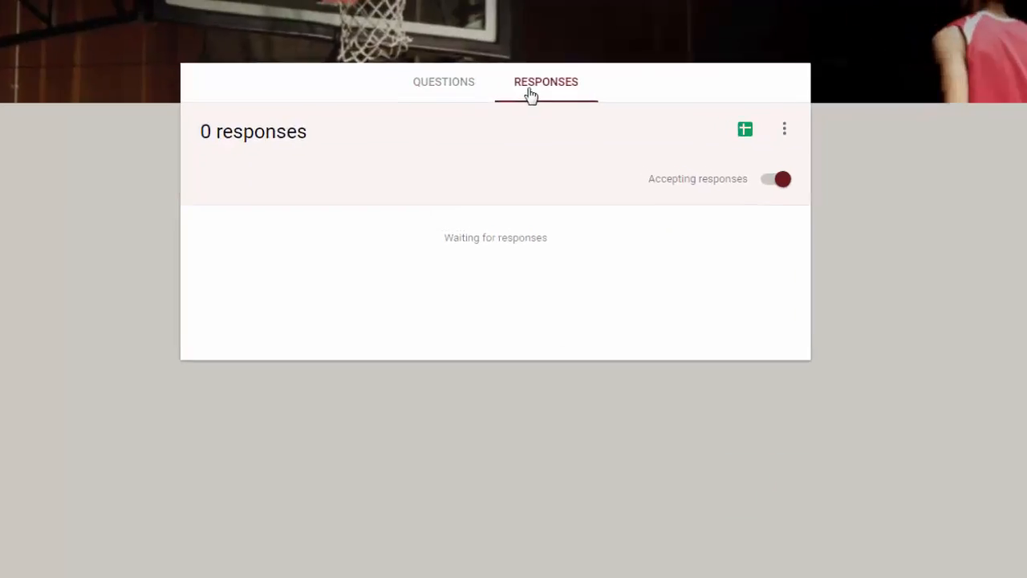
{"action": "left_click", "coordinate": [451, 104]}
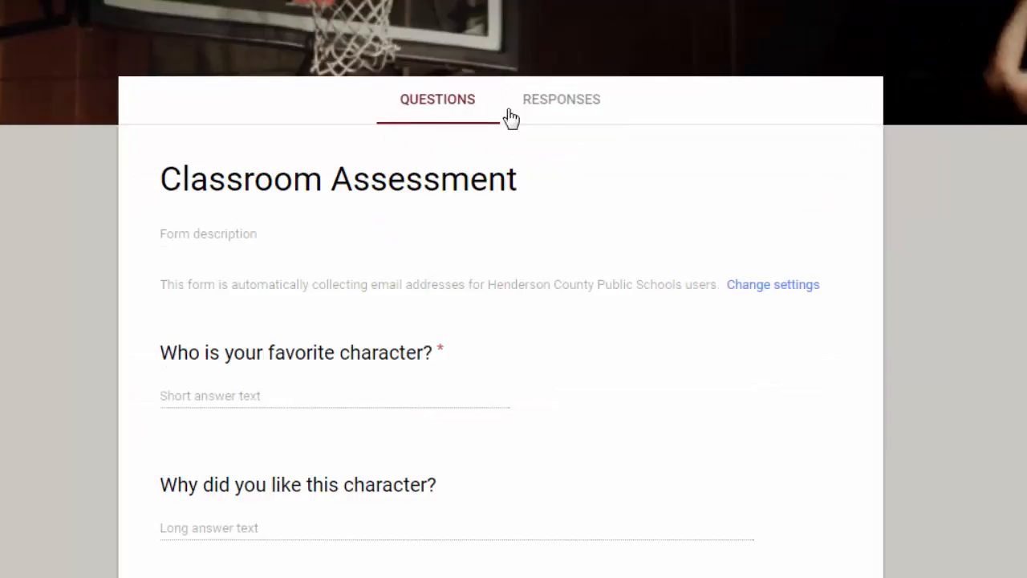
{"action": "left_click", "coordinate": [546, 115]}
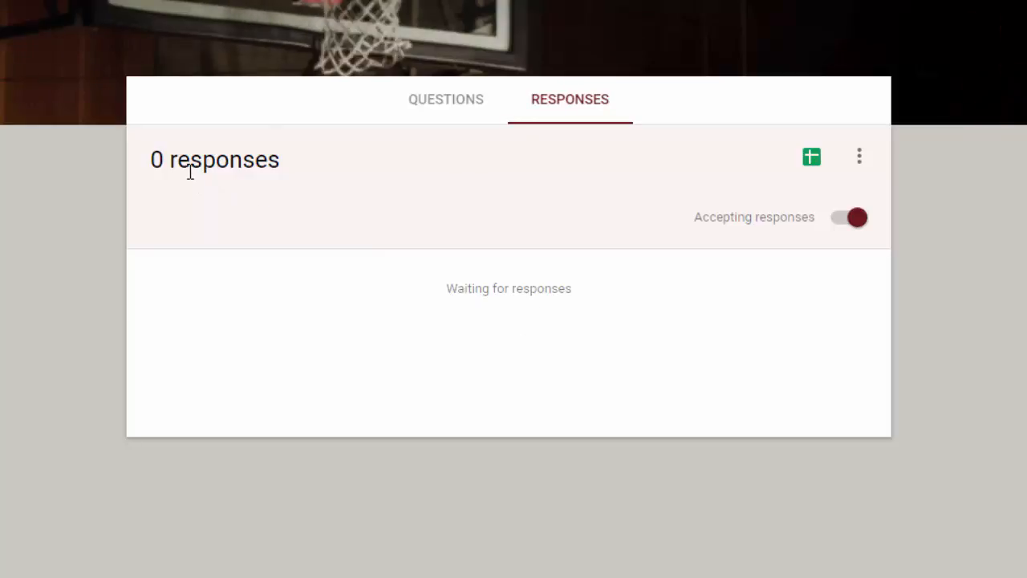
{"action": "left_click", "coordinate": [856, 221]}
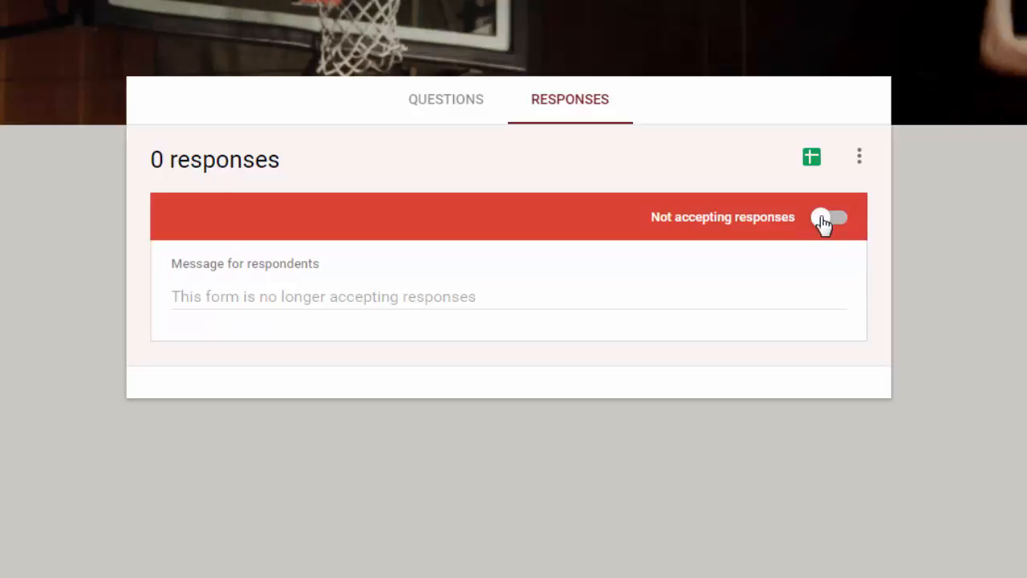
{"action": "left_click", "coordinate": [824, 222]}
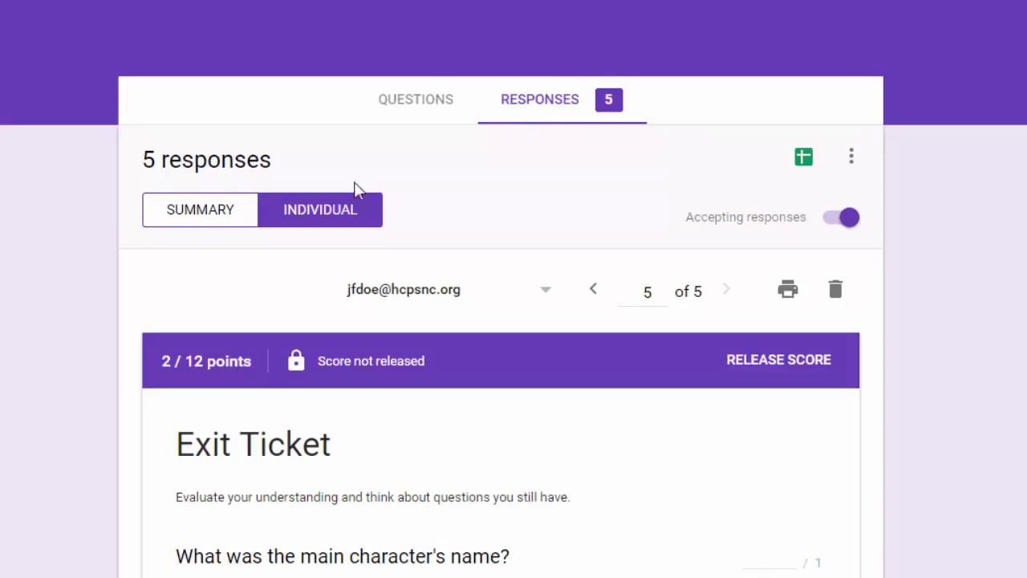
{"action": "left_click", "coordinate": [200, 213]}
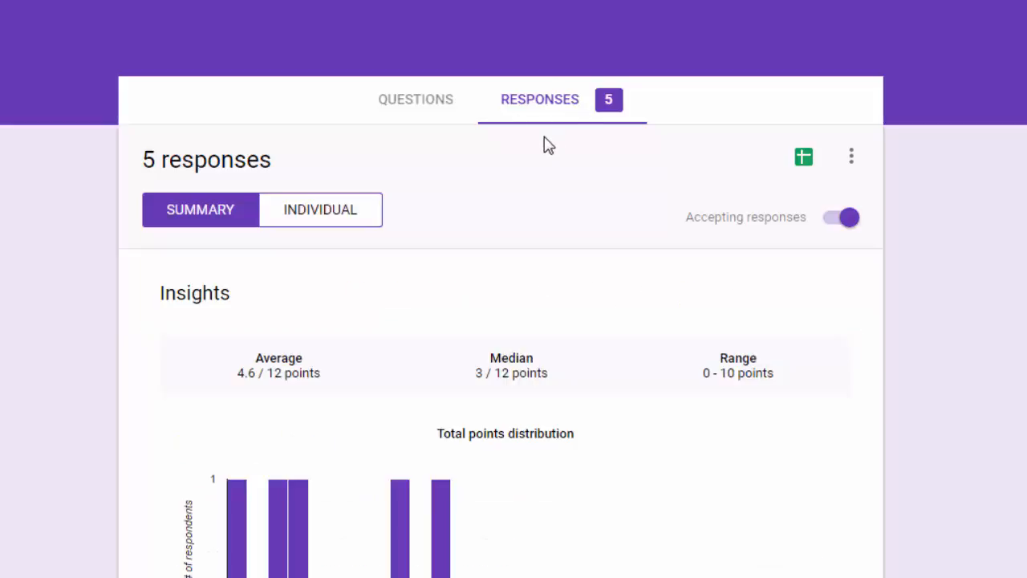
{"action": "left_click", "coordinate": [411, 103]}
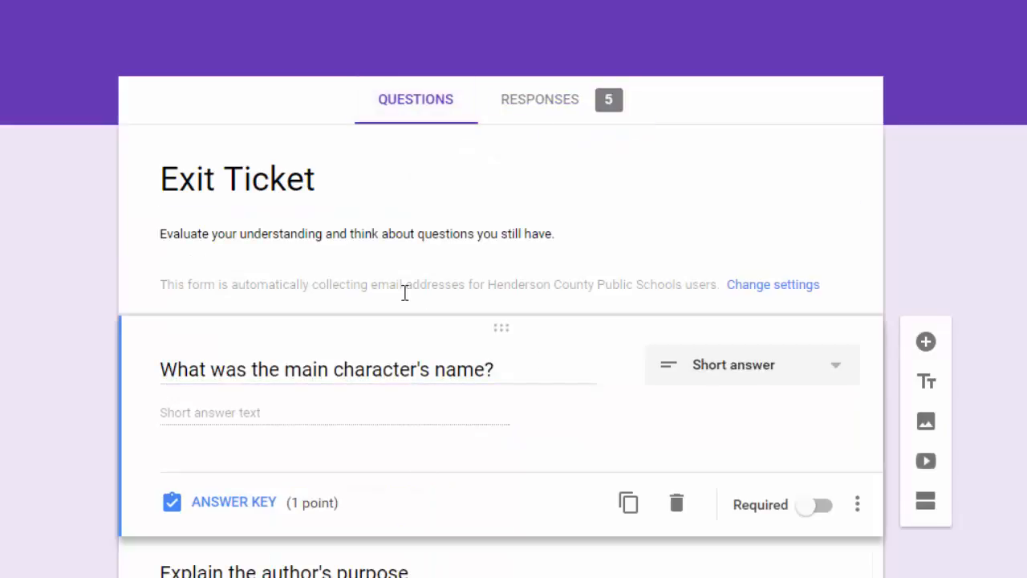
{"action": "left_click", "coordinate": [543, 108]}
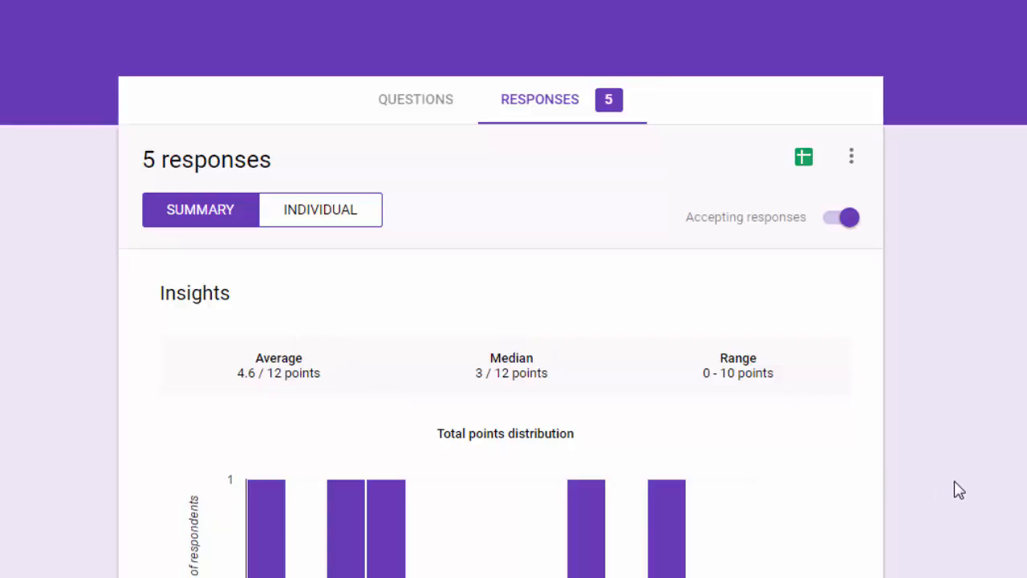
{"action": "scroll", "coordinate": [959, 490], "scroll_direction": "down", "scroll_amount": 1}
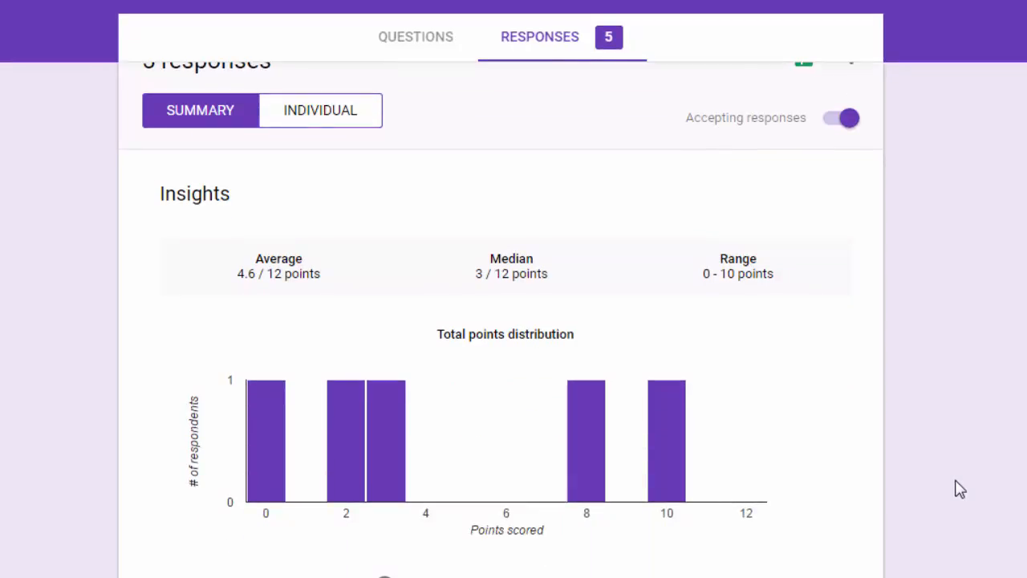
{"action": "scroll", "coordinate": [960, 482], "scroll_direction": "down", "scroll_amount": 1}
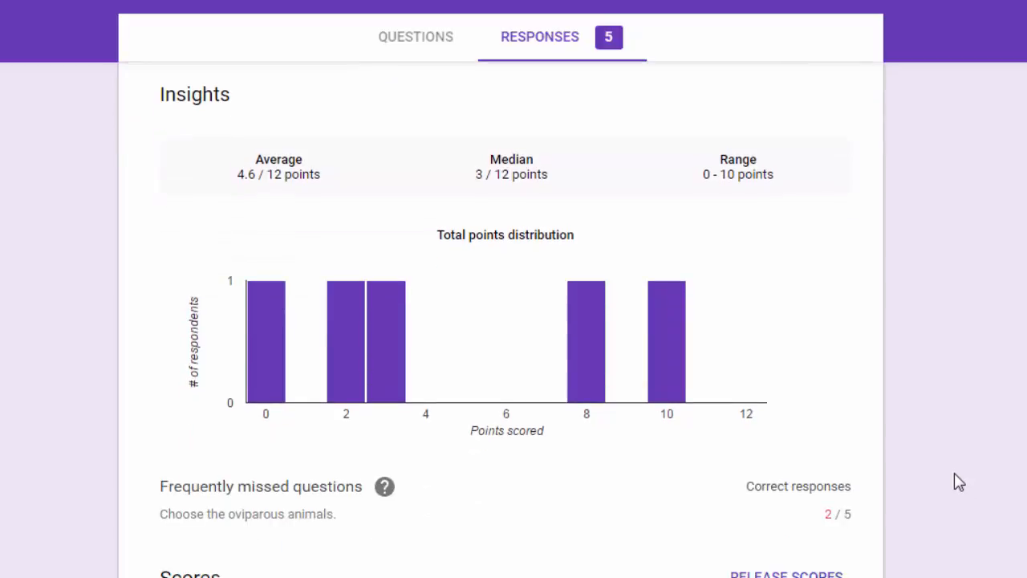
{"action": "scroll", "coordinate": [959, 482], "scroll_direction": "down", "scroll_amount": 2}
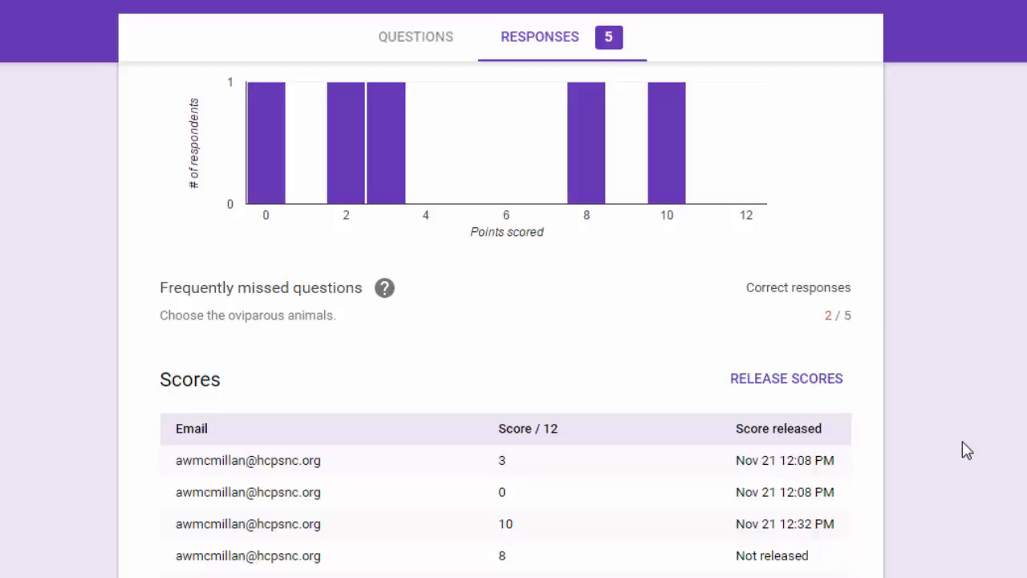
{"action": "scroll", "coordinate": [963, 451], "scroll_direction": "down", "scroll_amount": 4}
{"action": "scroll", "coordinate": [551, 454], "scroll_direction": "down", "scroll_amount": 3}
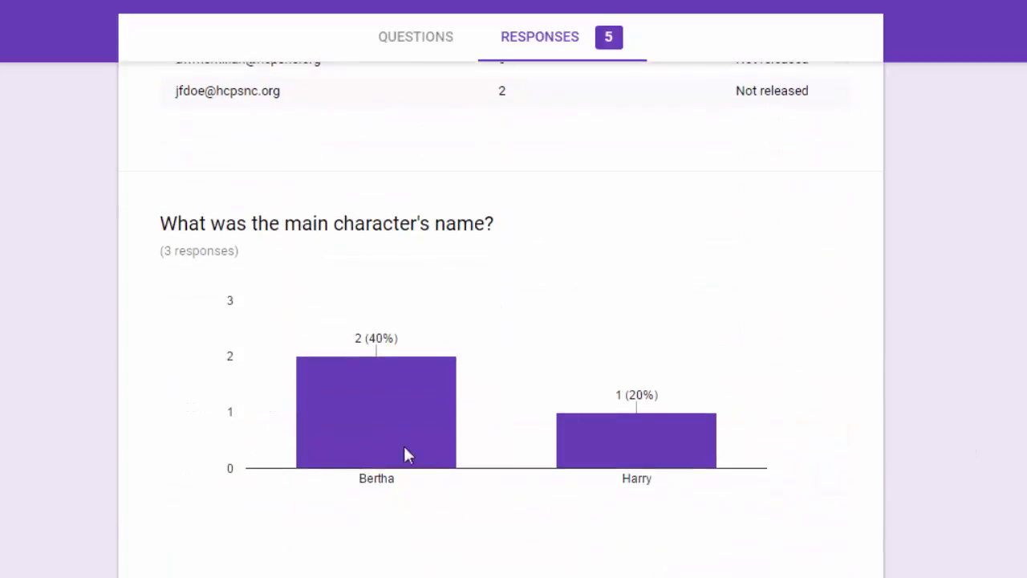
{"action": "scroll", "coordinate": [615, 477], "scroll_direction": "down", "scroll_amount": 4}
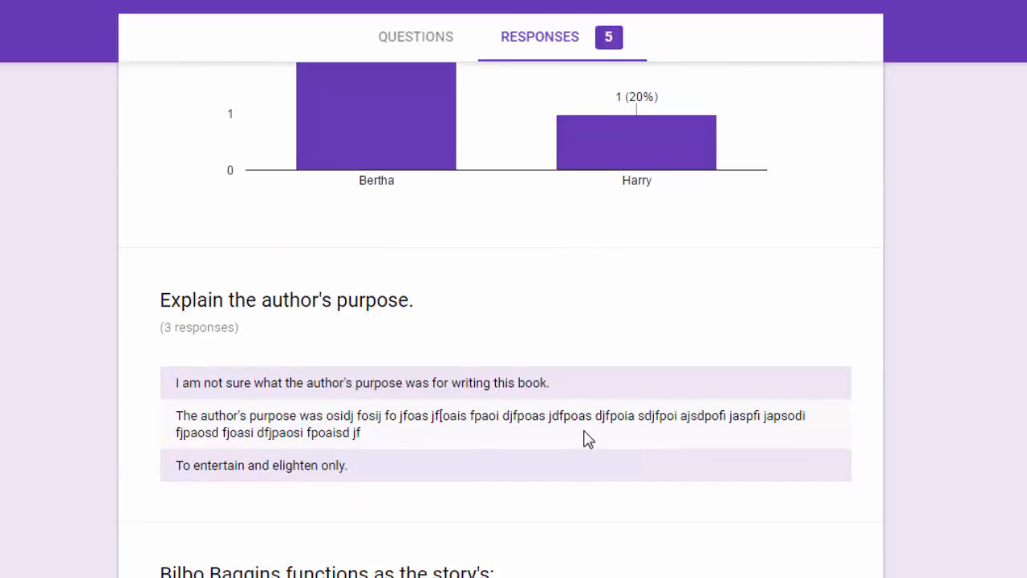
{"action": "scroll", "coordinate": [586, 439], "scroll_direction": "down", "scroll_amount": 2}
{"action": "scroll", "coordinate": [610, 313], "scroll_direction": "down", "scroll_amount": 13}
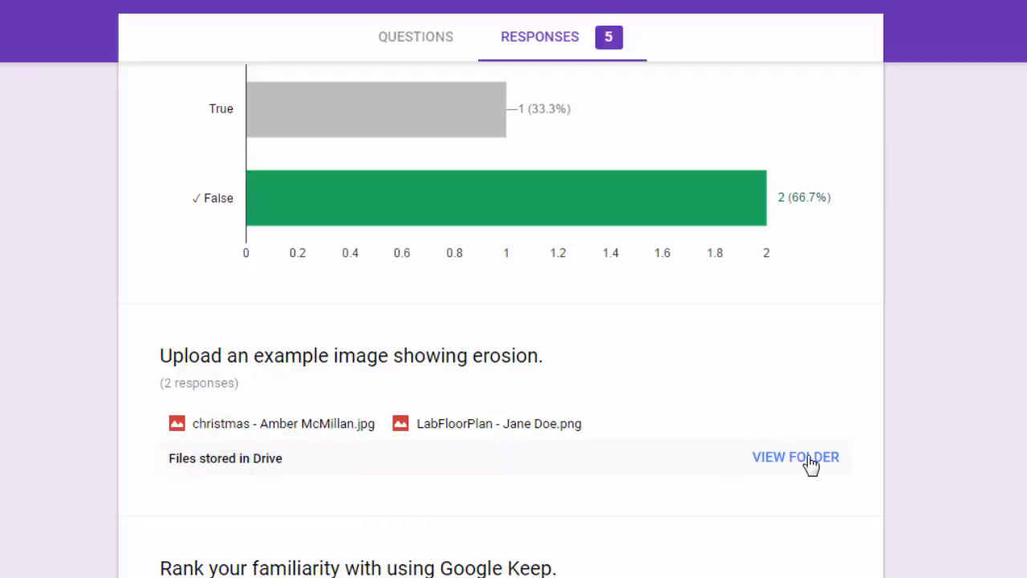
{"action": "scroll", "coordinate": [514, 322], "scroll_direction": "down", "scroll_amount": 12}
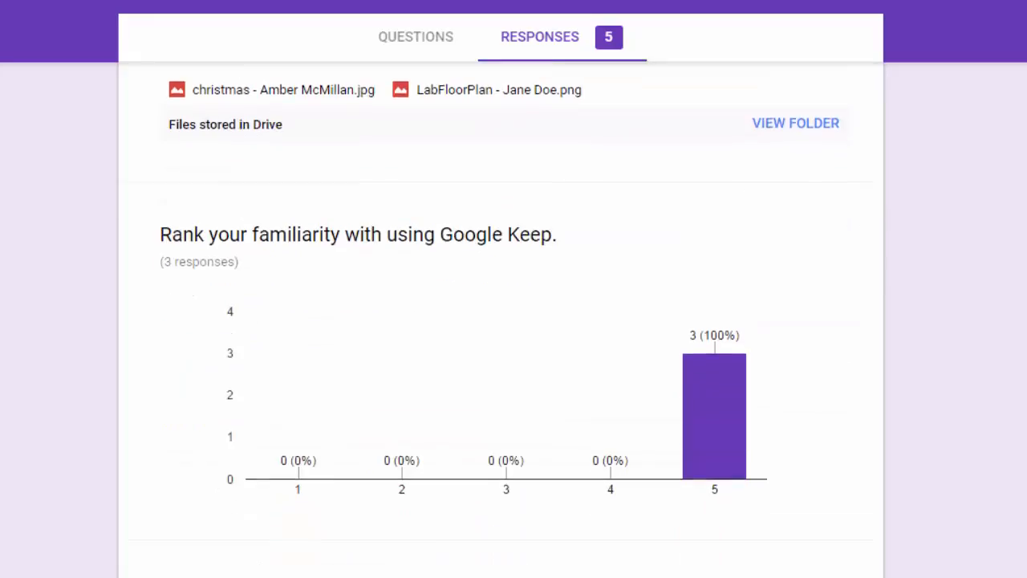
{"action": "scroll", "coordinate": [514, 321], "scroll_direction": "down", "scroll_amount": 5}
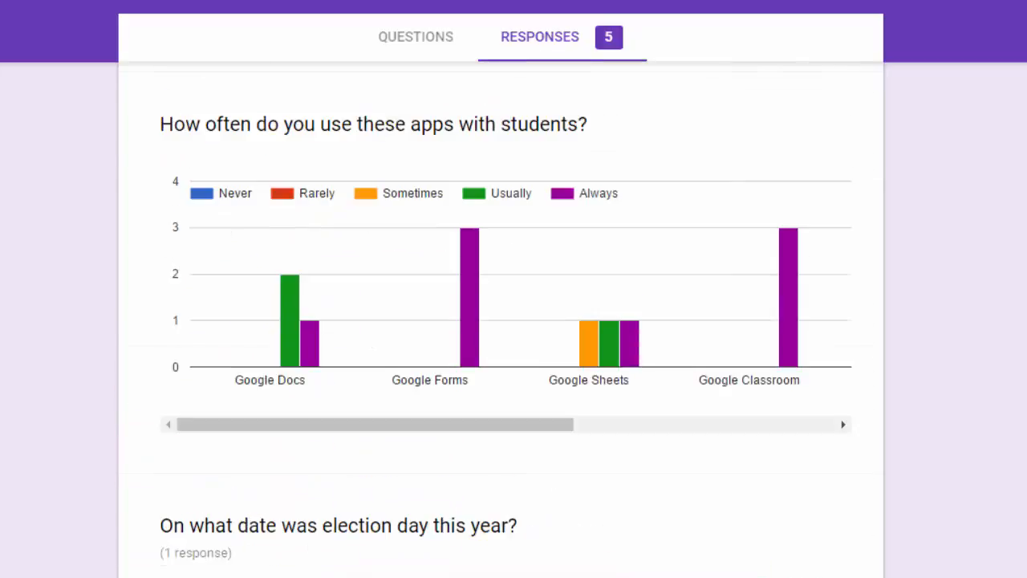
{"action": "scroll", "coordinate": [514, 321], "scroll_direction": "up", "scroll_amount": 15}
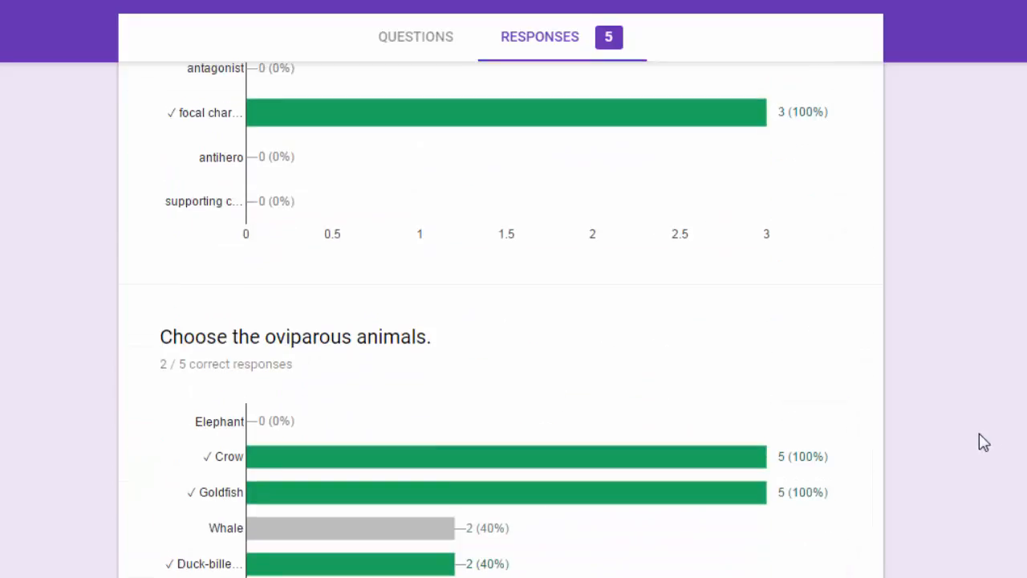
{"action": "scroll", "coordinate": [984, 442], "scroll_direction": "up", "scroll_amount": 15}
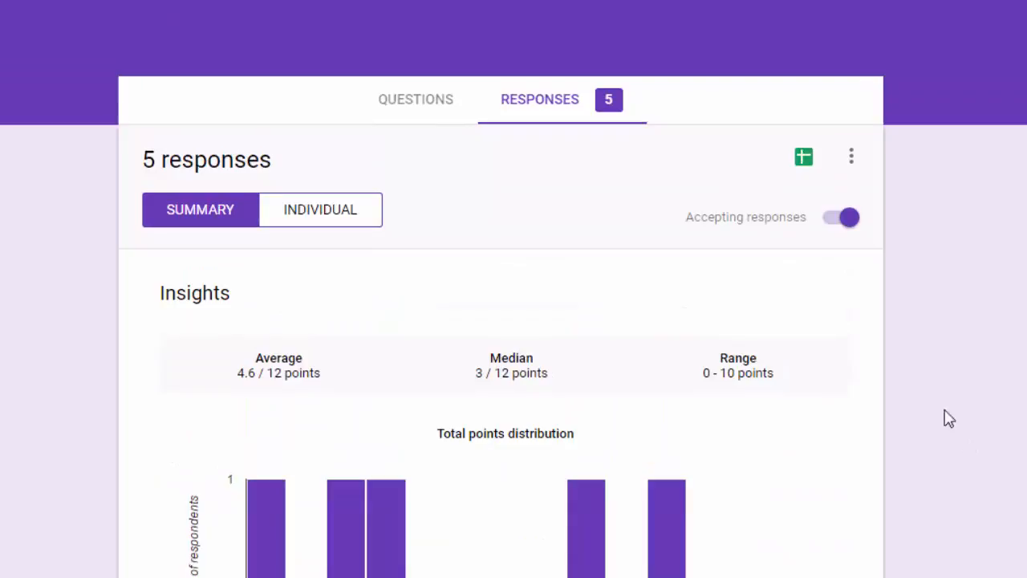
Switch to Individual view and select the fifth student's response.
{"action": "left_click", "coordinate": [312, 219]}
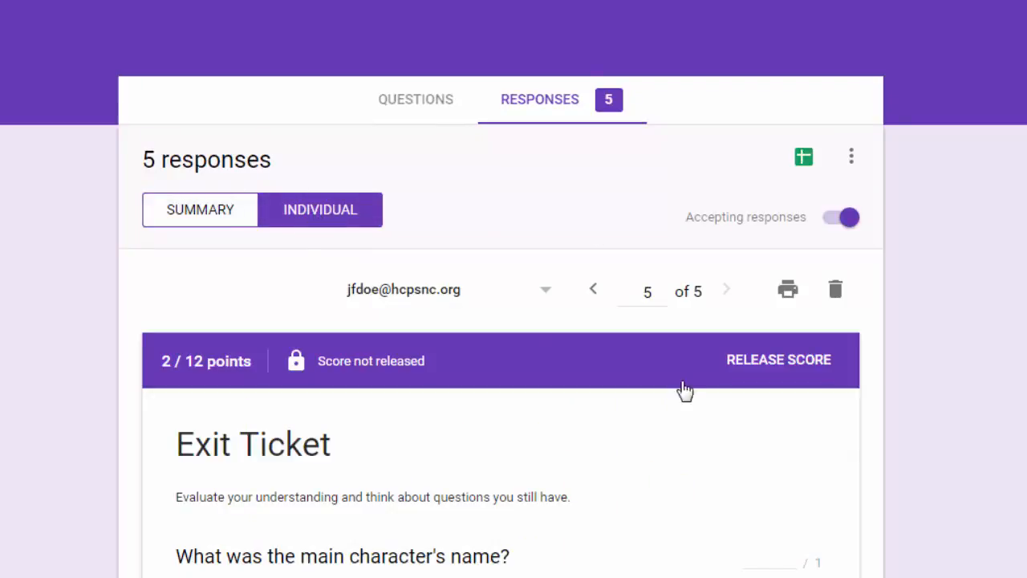
{"action": "left_click", "coordinate": [593, 295]}
{"action": "left_click", "coordinate": [593, 295]}
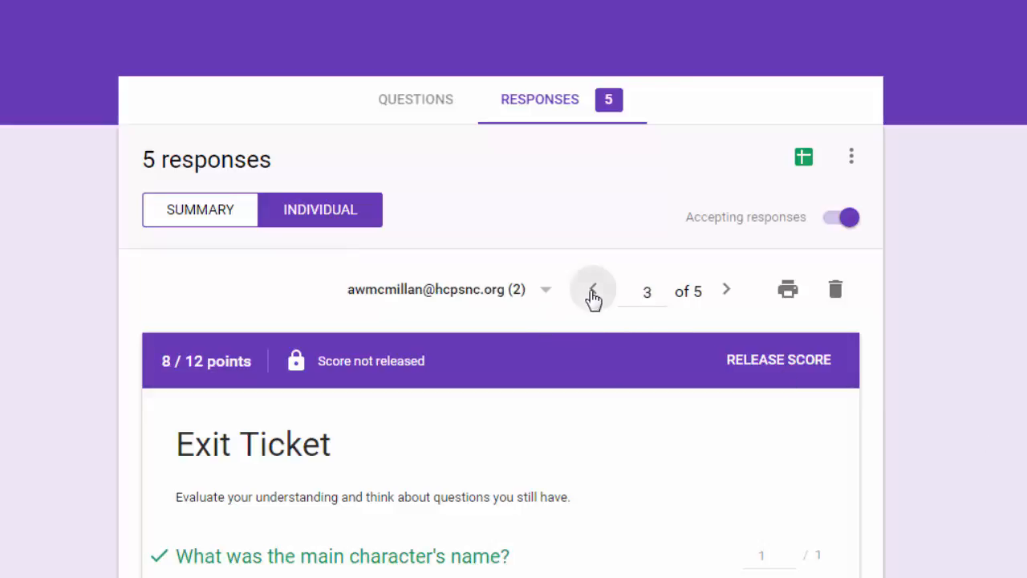
{"action": "left_click", "coordinate": [728, 296]}
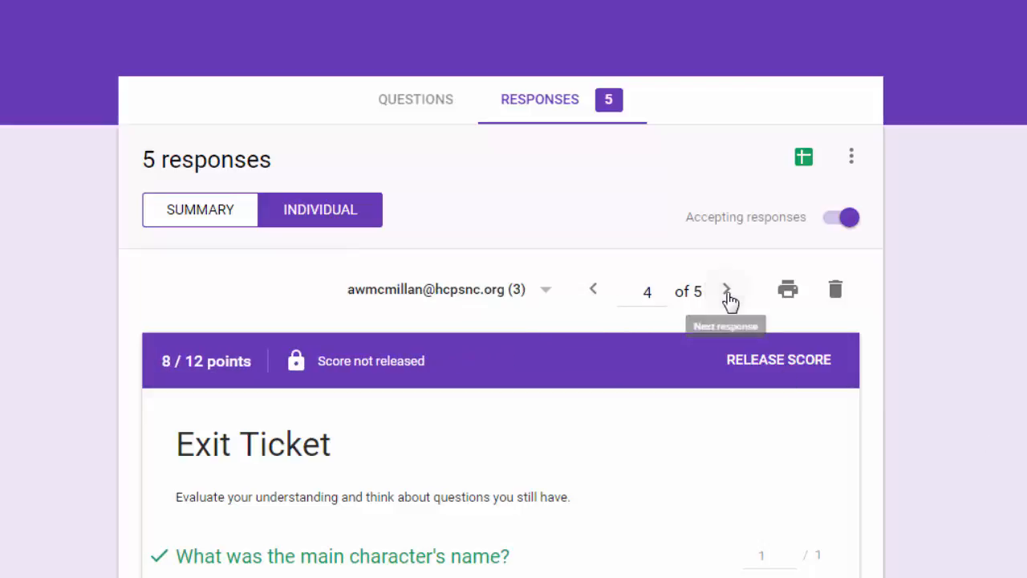
{"action": "left_click", "coordinate": [546, 300]}
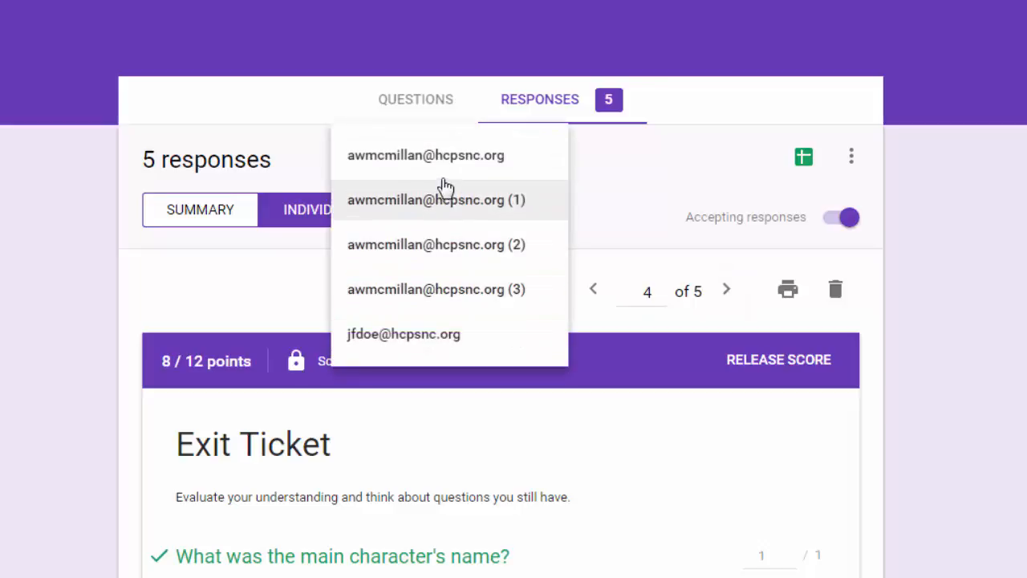
{"action": "left_click", "coordinate": [442, 341]}
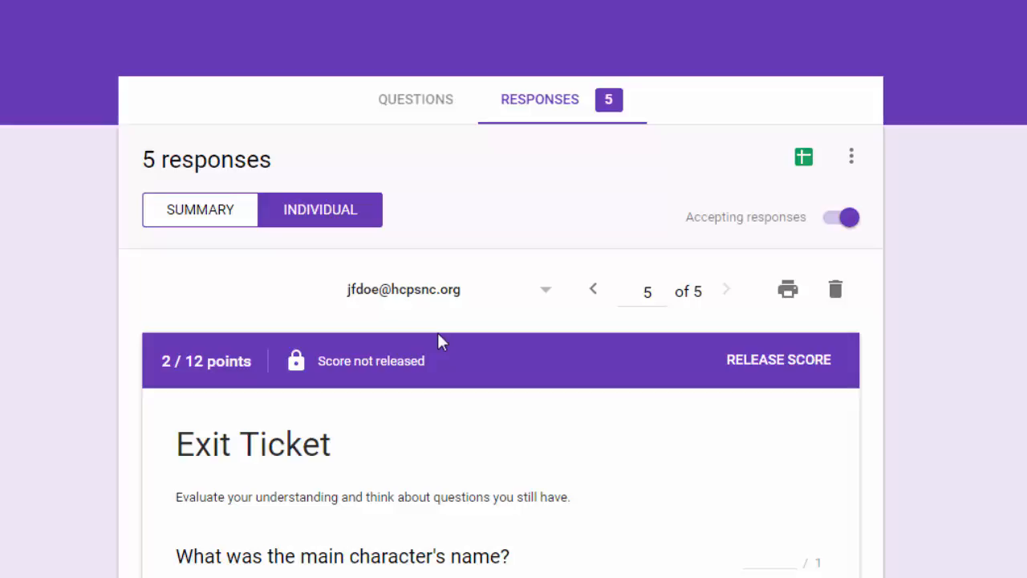
{"action": "left_click", "coordinate": [548, 291]}
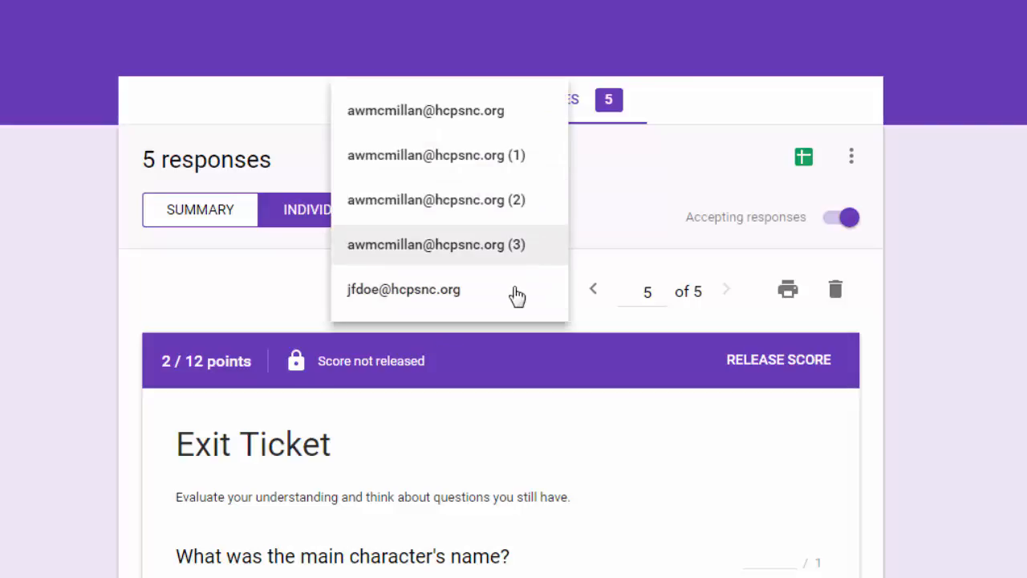
{"action": "left_click", "coordinate": [487, 299]}
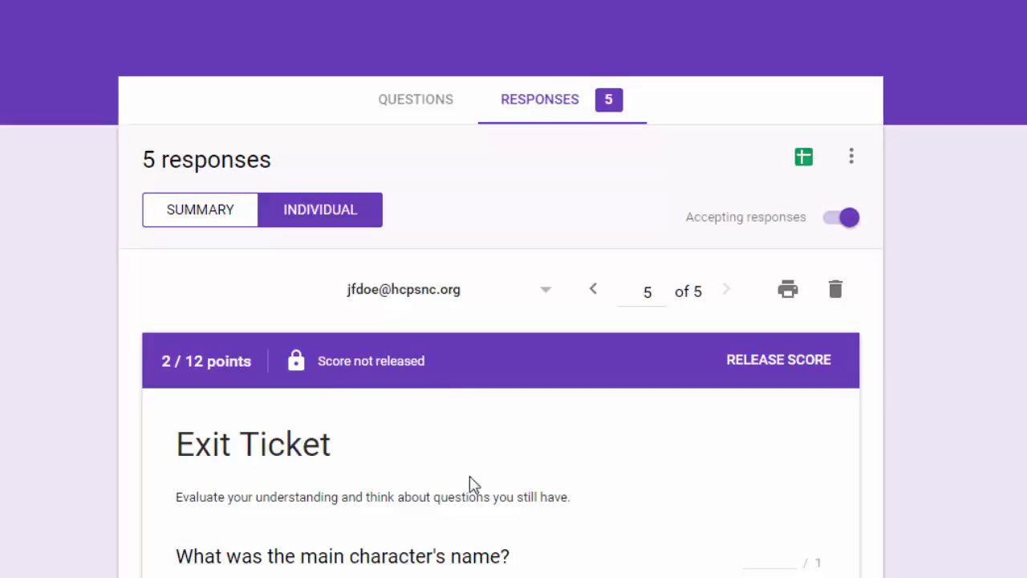
Scroll through the fifth response's answers, scored 2 / 12 and not released.
{"action": "scroll", "coordinate": [470, 484], "scroll_direction": "down", "scroll_amount": 3}
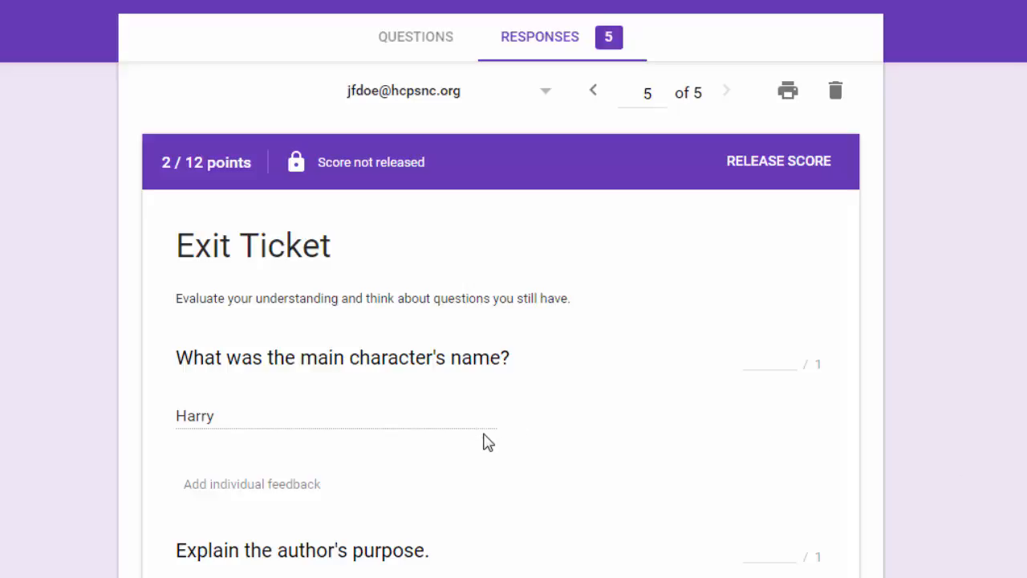
{"action": "scroll", "coordinate": [484, 440], "scroll_direction": "up", "scroll_amount": 1}
{"action": "scroll", "coordinate": [484, 441], "scroll_direction": "down", "scroll_amount": 4}
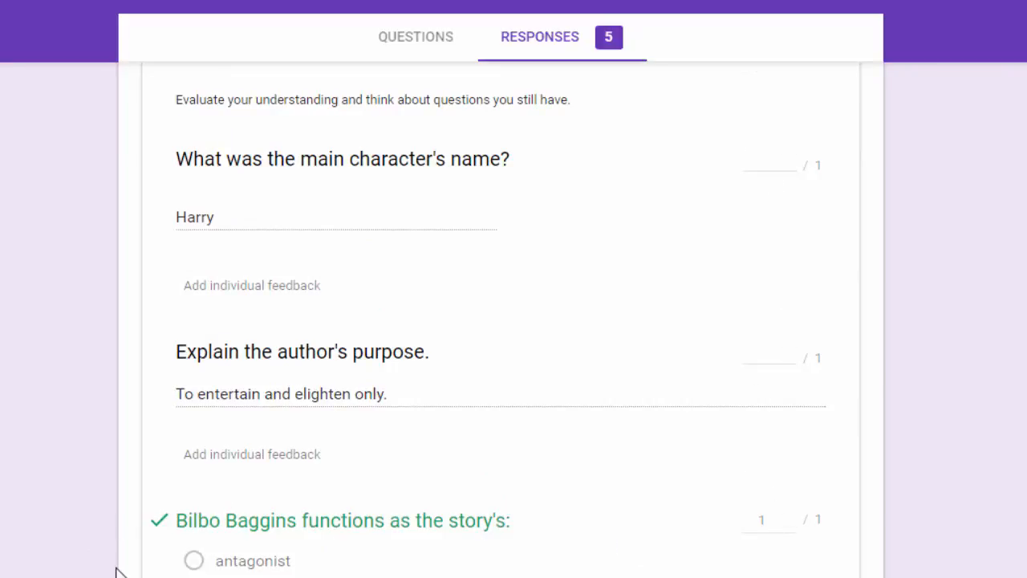
{"action": "scroll", "coordinate": [297, 475], "scroll_direction": "down", "scroll_amount": 1}
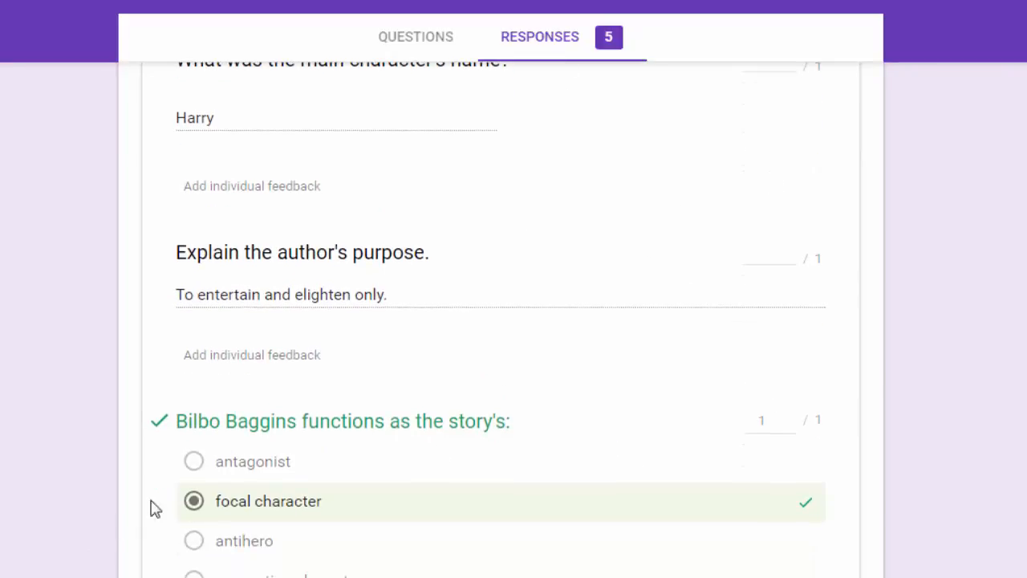
{"action": "scroll", "coordinate": [273, 466], "scroll_direction": "down", "scroll_amount": 2}
{"action": "scroll", "coordinate": [259, 535], "scroll_direction": "down", "scroll_amount": 1}
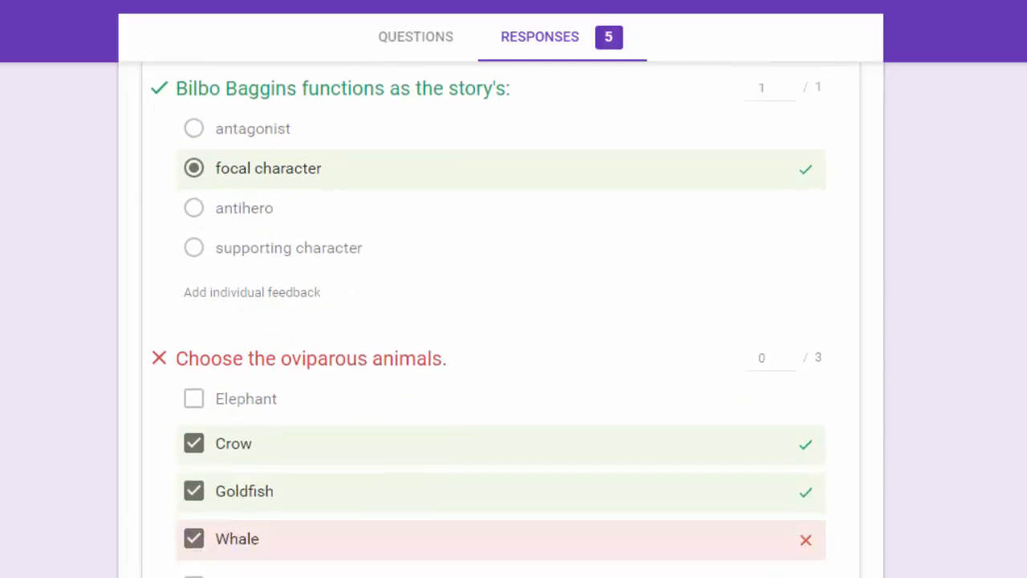
{"action": "scroll", "coordinate": [501, 321], "scroll_direction": "down", "scroll_amount": 3}
{"action": "scroll", "coordinate": [591, 490], "scroll_direction": "down", "scroll_amount": 3}
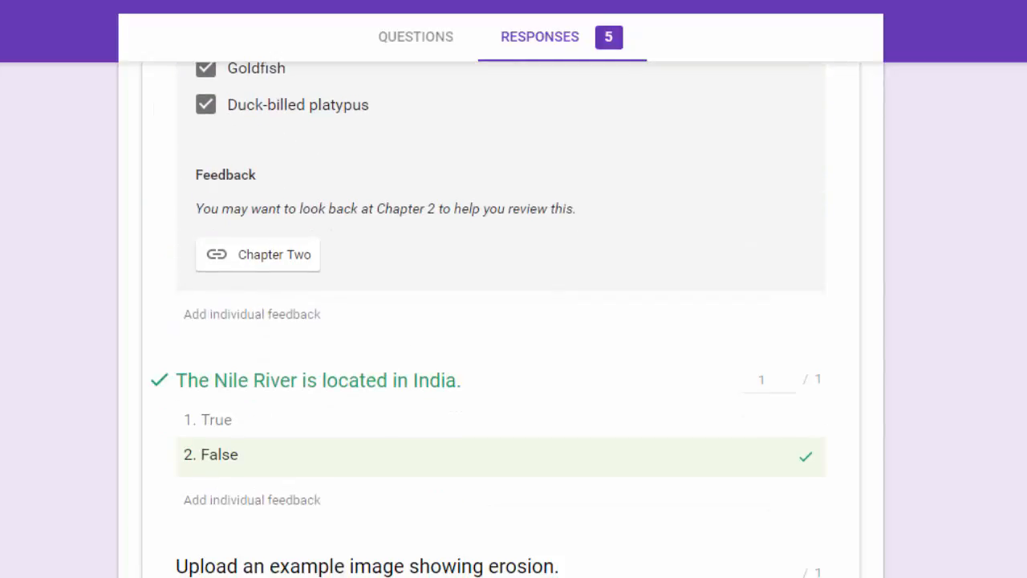
{"action": "scroll", "coordinate": [252, 423], "scroll_direction": "up", "scroll_amount": 15}
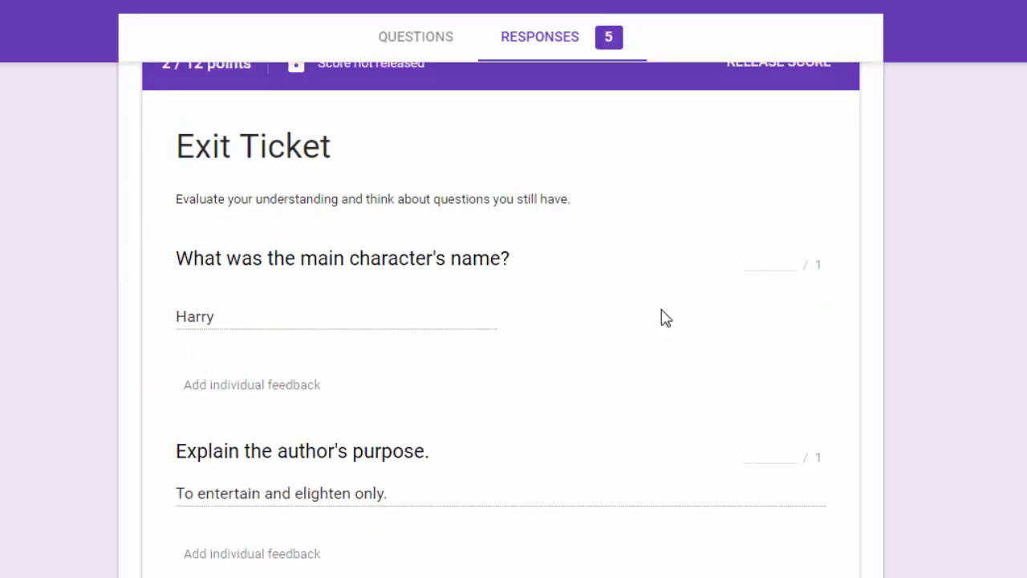
Give the main-character answer 1 point and save linked individual feedback on the Harry answer.
{"action": "left_click", "coordinate": [790, 254]}
{"action": "left_click", "coordinate": [242, 389]}
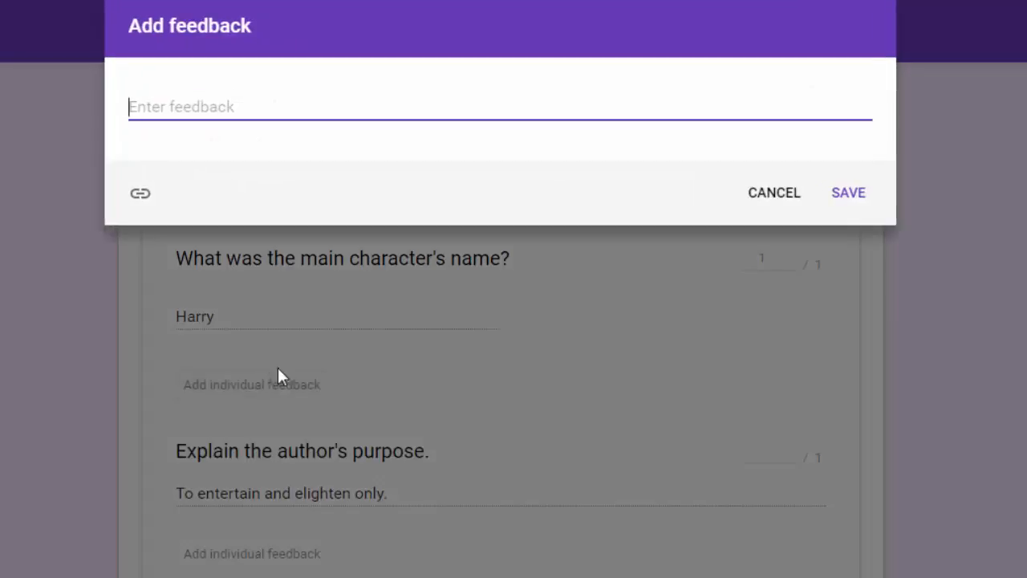
{"action": "left_click", "coordinate": [785, 199]}
{"action": "scroll", "coordinate": [927, 323], "scroll_direction": "up", "scroll_amount": 4}
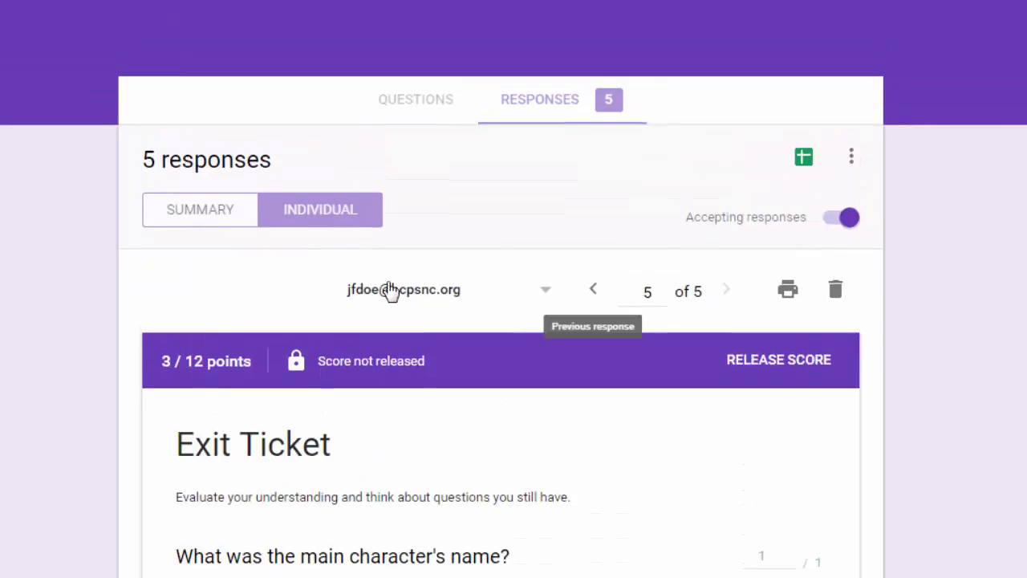
{"action": "scroll", "coordinate": [422, 450], "scroll_direction": "down", "scroll_amount": 4}
{"action": "left_click", "coordinate": [260, 386]}
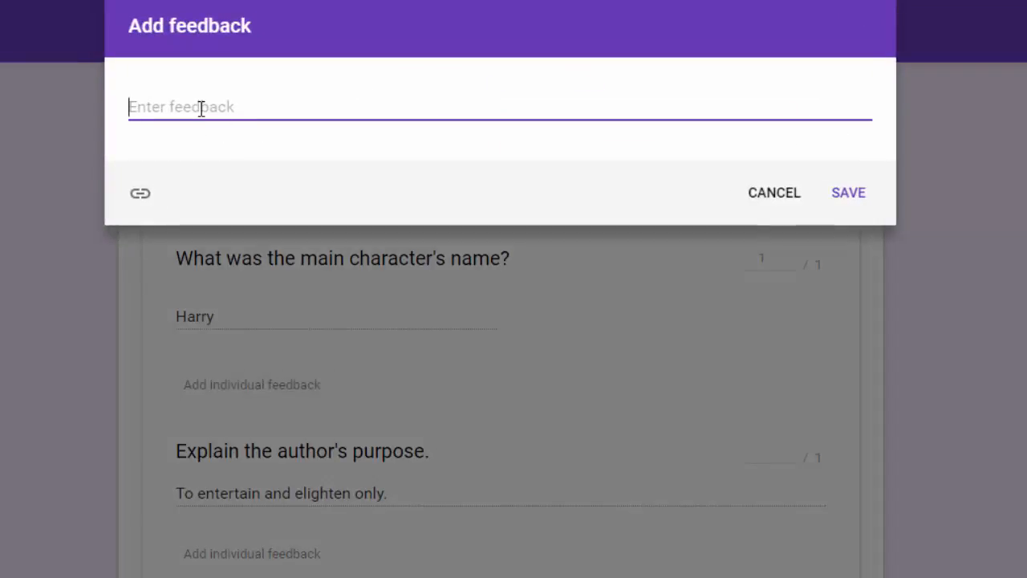
{"action": "type", "text": "osijf oisjfoisjofj sodif jsoi fjosi jdfsf"}
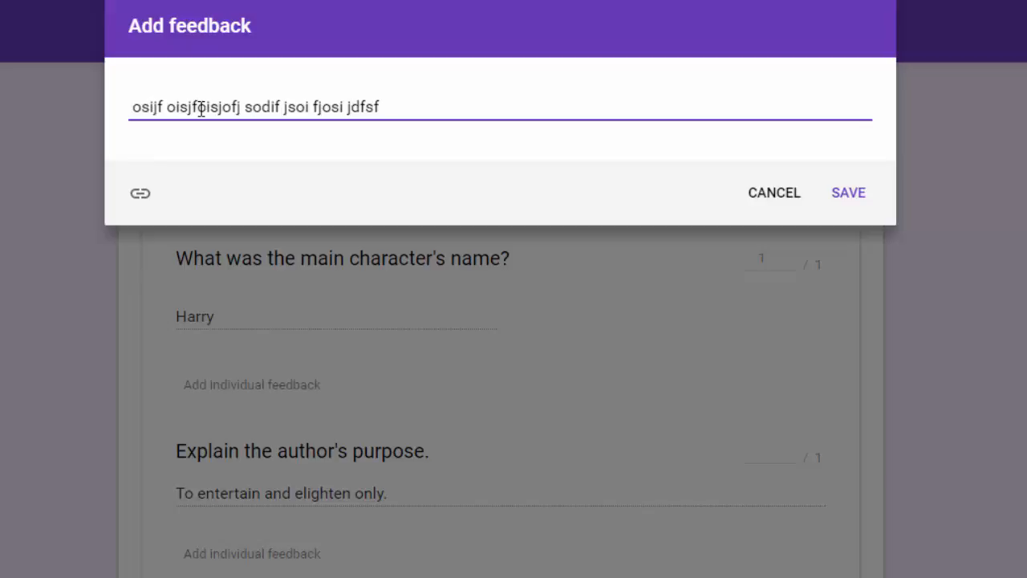
{"action": "left_click", "coordinate": [142, 195]}
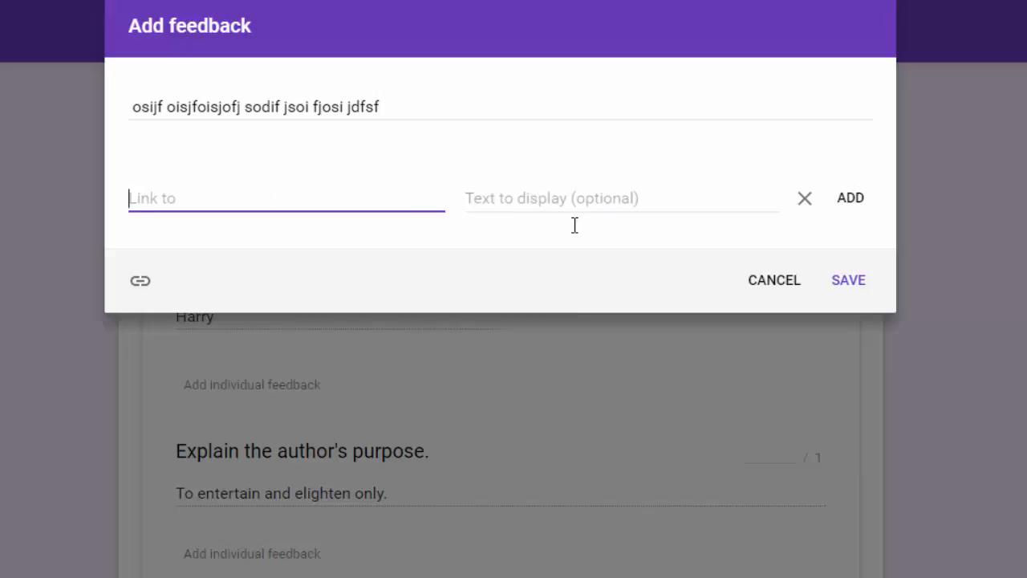
{"action": "left_click", "coordinate": [844, 285]}
Score the 'Explain the author's purpose.' answer 0 / 1 and save individual feedback beneath it.
{"action": "scroll", "coordinate": [979, 397], "scroll_direction": "down", "scroll_amount": 3}
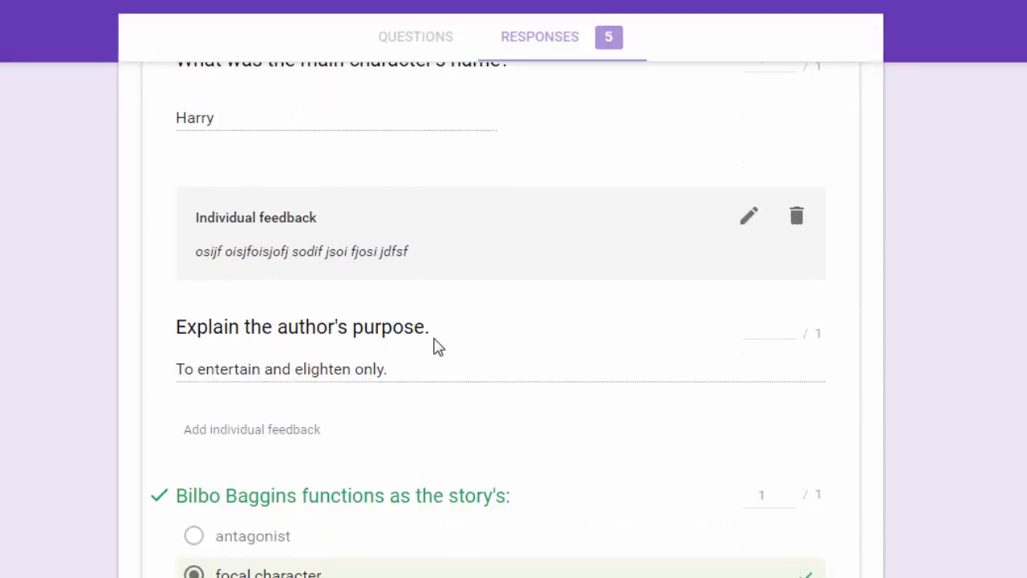
{"action": "left_click", "coordinate": [790, 328]}
{"action": "left_click", "coordinate": [789, 326]}
{"action": "left_click_drag", "start_coordinate": [776, 328], "coordinate": [727, 337]}
{"action": "left_click", "coordinate": [287, 431]}
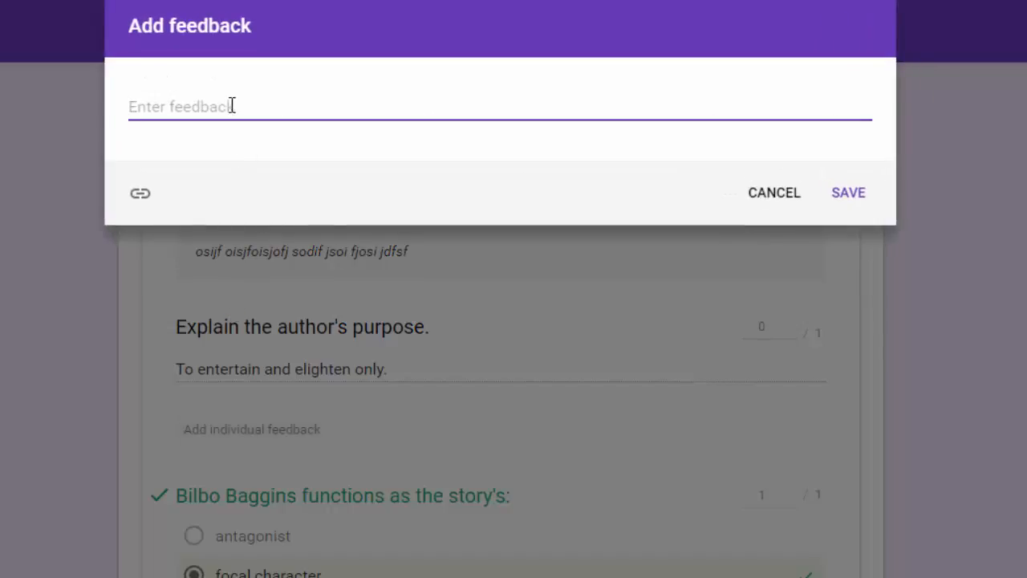
{"action": "type", "text": "osid jfosij fois jfoisd jfoi jsddf"}
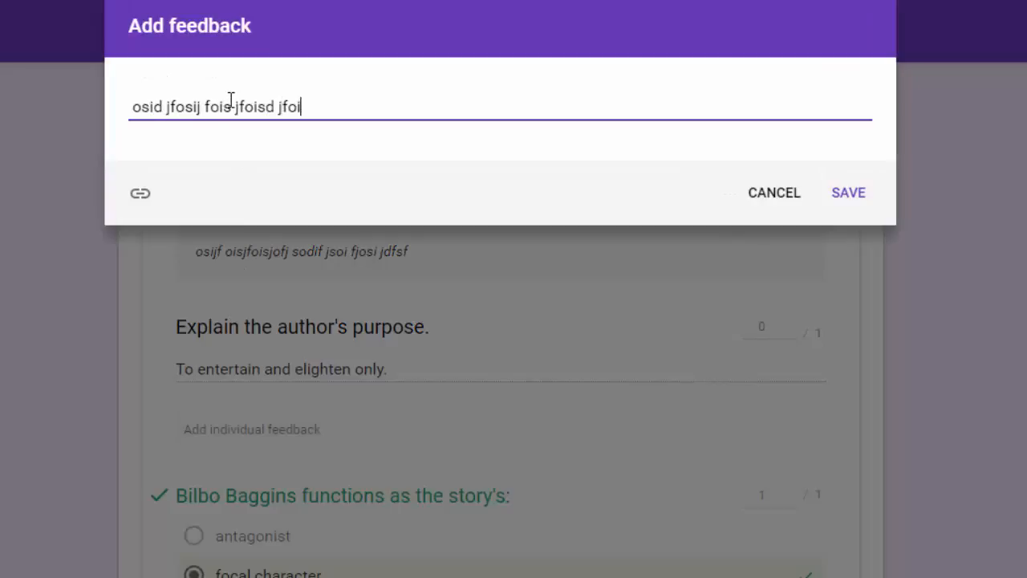
{"action": "left_click", "coordinate": [873, 205]}
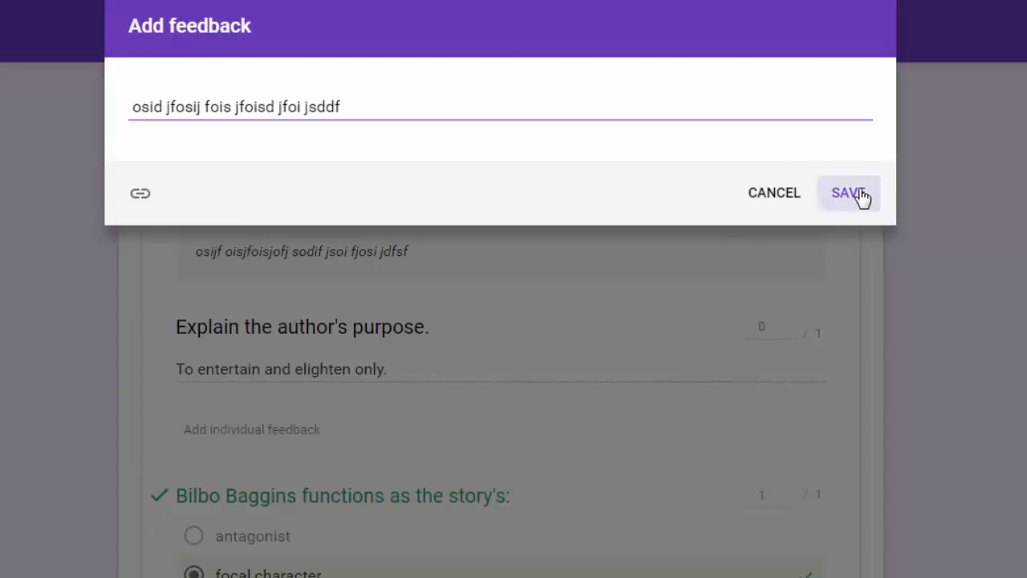
{"action": "scroll", "coordinate": [955, 393], "scroll_direction": "down", "scroll_amount": 3}
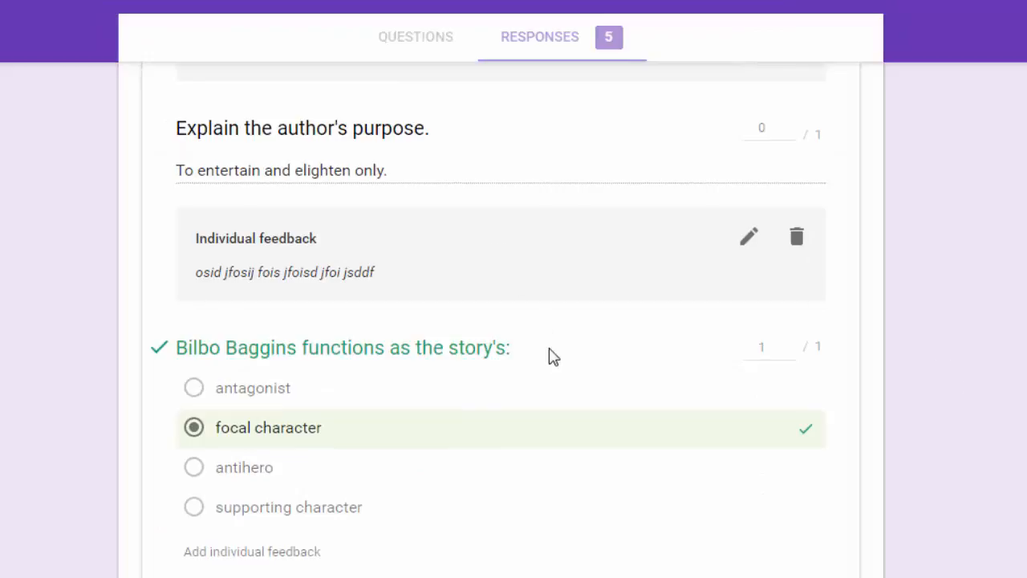
Review the fifth response and give the Google Keep question 1 point.
{"action": "scroll", "coordinate": [551, 359], "scroll_direction": "down", "scroll_amount": 1}
{"action": "scroll", "coordinate": [551, 361], "scroll_direction": "down", "scroll_amount": 1}
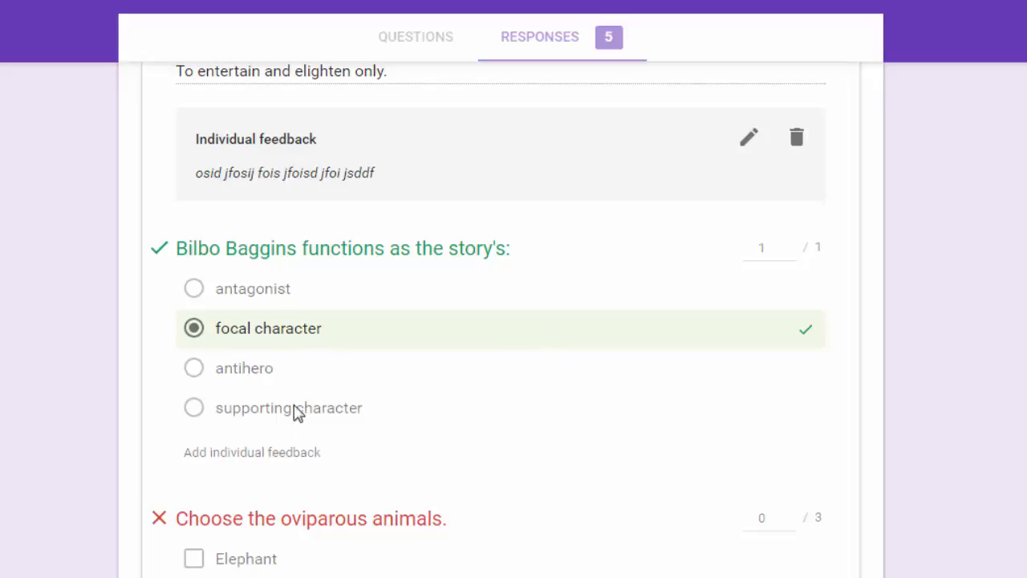
{"action": "scroll", "coordinate": [301, 458], "scroll_direction": "down", "scroll_amount": 4}
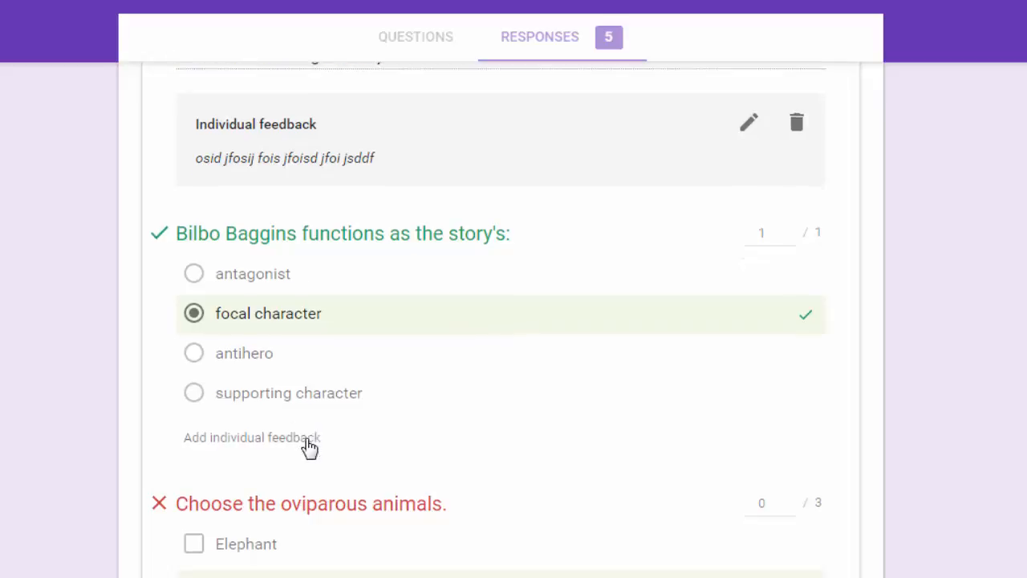
{"action": "scroll", "coordinate": [833, 391], "scroll_direction": "down", "scroll_amount": 1}
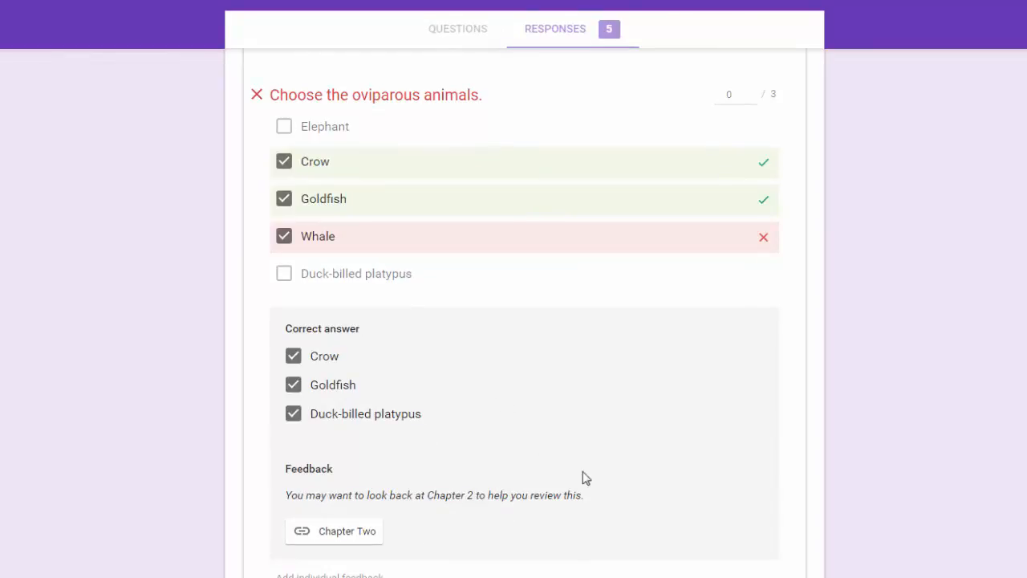
{"action": "scroll", "coordinate": [580, 468], "scroll_direction": "down", "scroll_amount": 1}
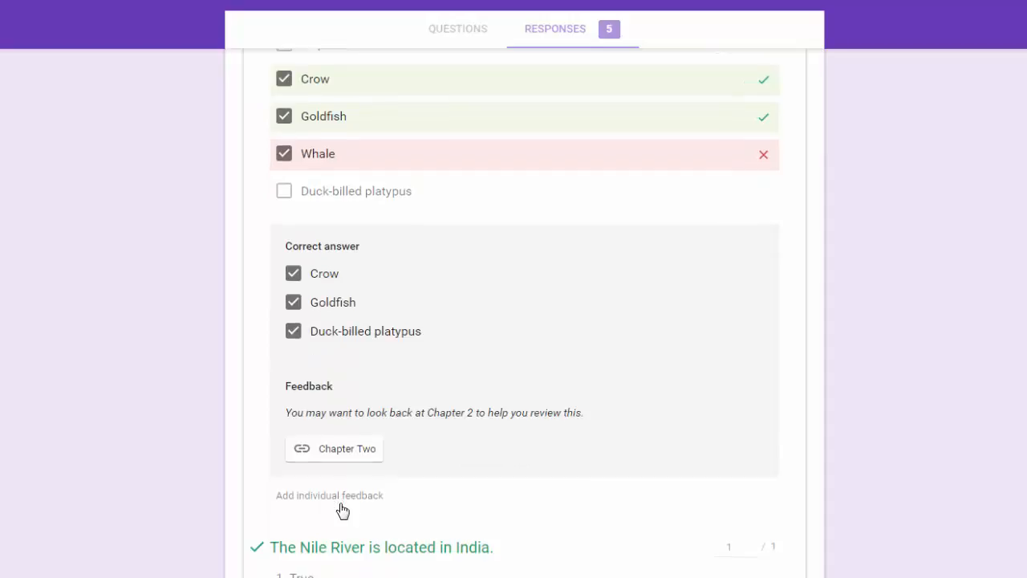
{"action": "scroll", "coordinate": [341, 510], "scroll_direction": "down", "scroll_amount": 3}
{"action": "scroll", "coordinate": [345, 510], "scroll_direction": "up", "scroll_amount": 3}
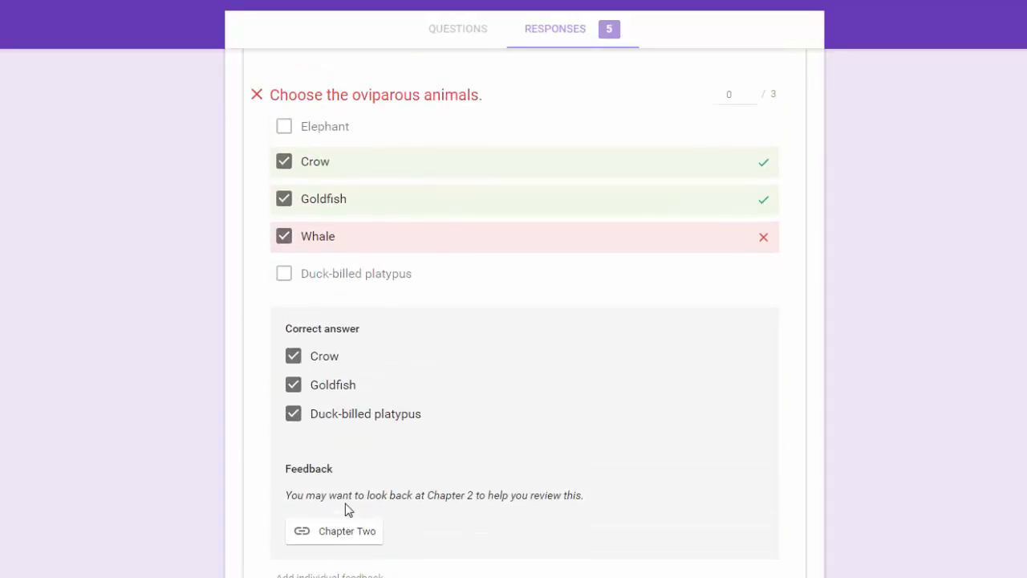
{"action": "scroll", "coordinate": [486, 482], "scroll_direction": "down", "scroll_amount": 2}
{"action": "scroll", "coordinate": [486, 484], "scroll_direction": "up", "scroll_amount": 2}
{"action": "scroll", "coordinate": [486, 481], "scroll_direction": "up", "scroll_amount": 1}
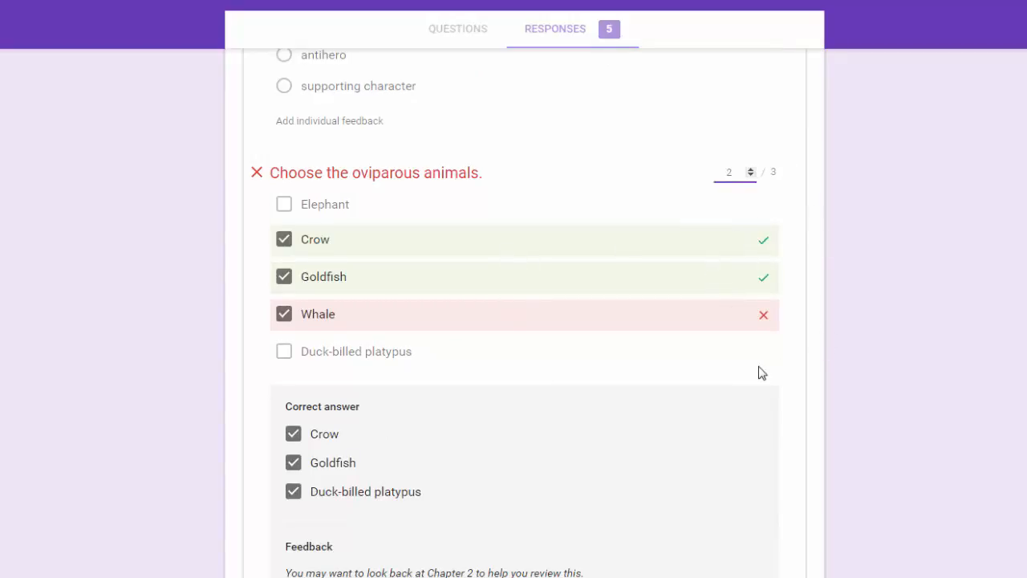
{"action": "scroll", "coordinate": [762, 373], "scroll_direction": "down", "scroll_amount": 7}
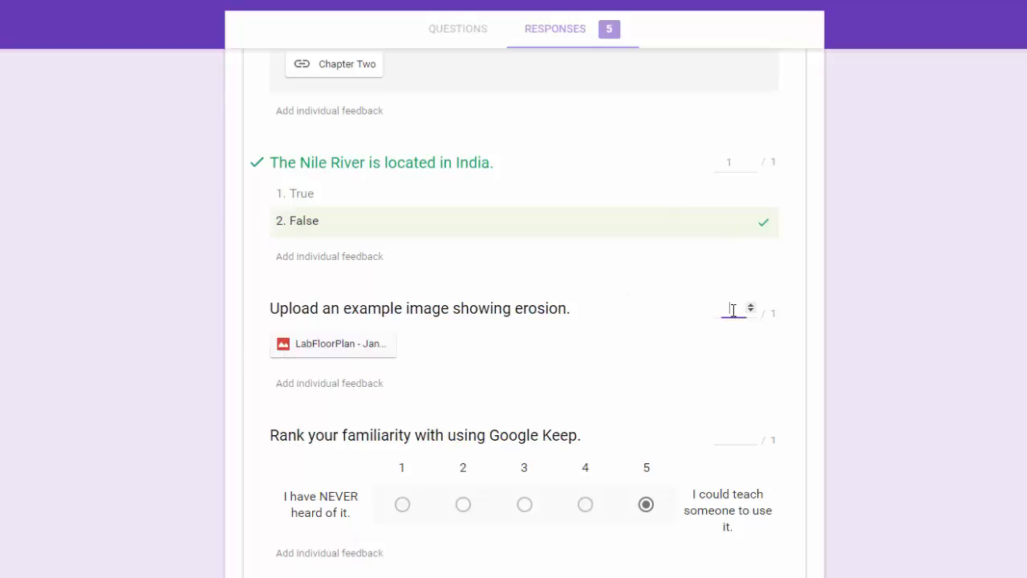
{"action": "scroll", "coordinate": [665, 367], "scroll_direction": "down", "scroll_amount": 2}
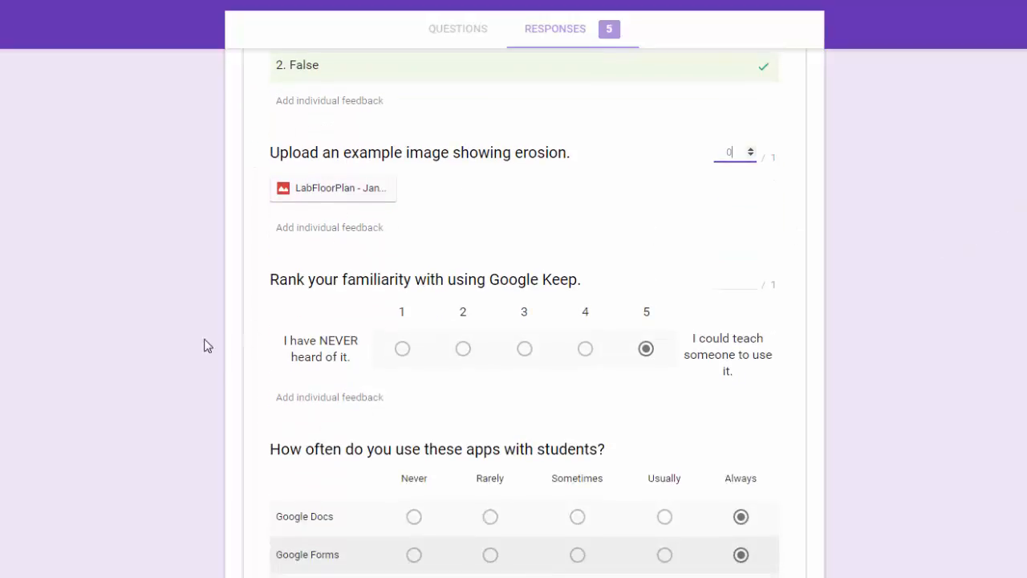
{"action": "left_click", "coordinate": [731, 282]}
{"action": "left_click", "coordinate": [751, 278]}
Score the lunch-bell time question 0 and save the grading at 7 / 12 points.
{"action": "scroll", "coordinate": [750, 383], "scroll_direction": "down", "scroll_amount": 4}
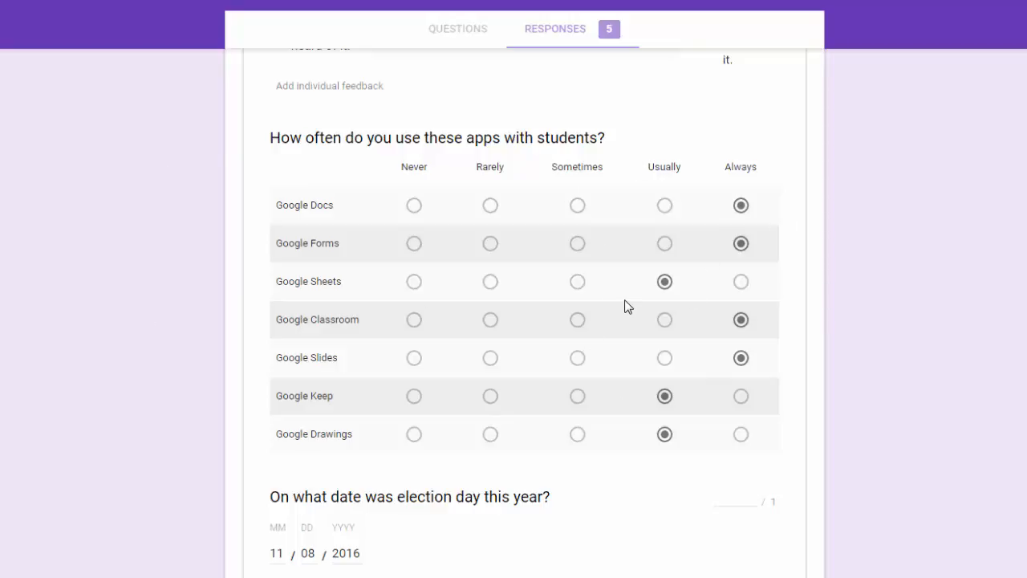
{"action": "scroll", "coordinate": [634, 327], "scroll_direction": "down", "scroll_amount": 3}
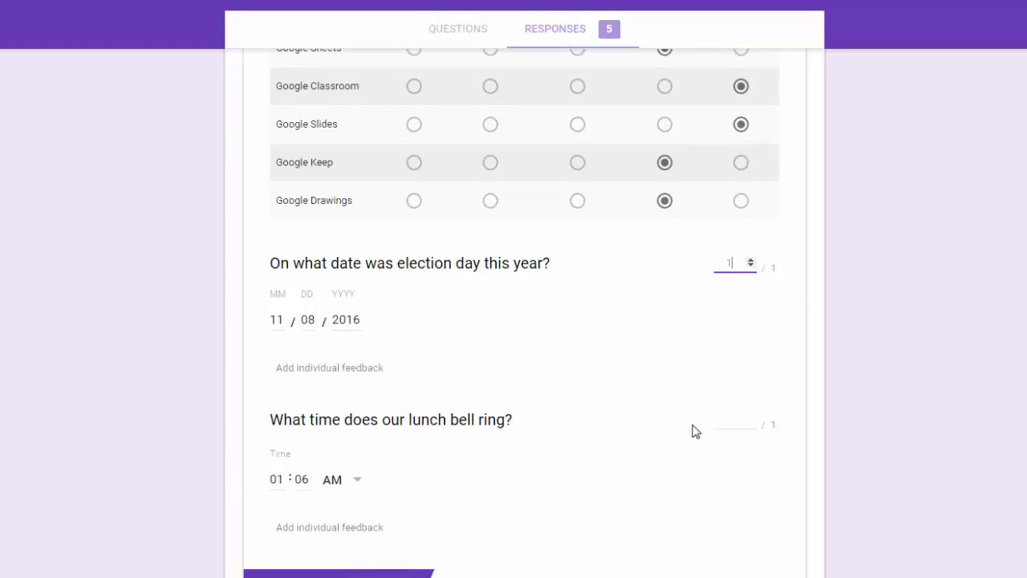
{"action": "left_click", "coordinate": [741, 419]}
{"action": "scroll", "coordinate": [949, 412], "scroll_direction": "down", "scroll_amount": 9}
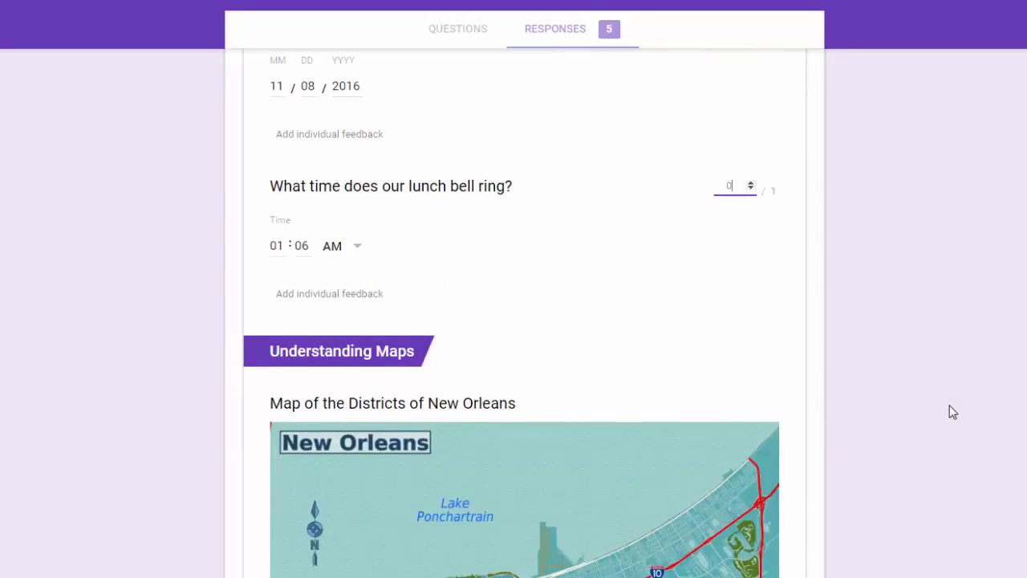
{"action": "scroll", "coordinate": [649, 360], "scroll_direction": "down", "scroll_amount": 5}
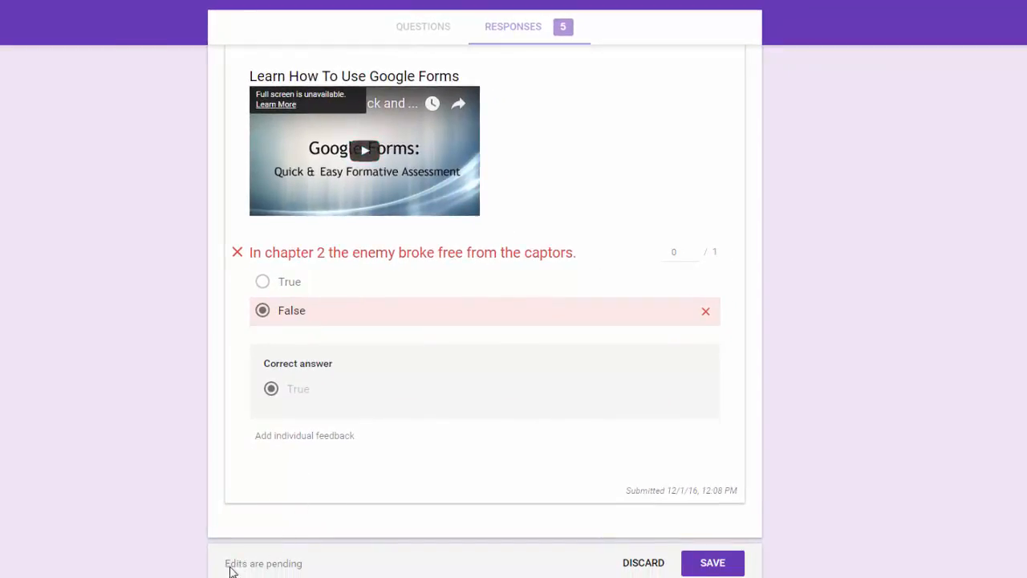
{"action": "left_click", "coordinate": [716, 564]}
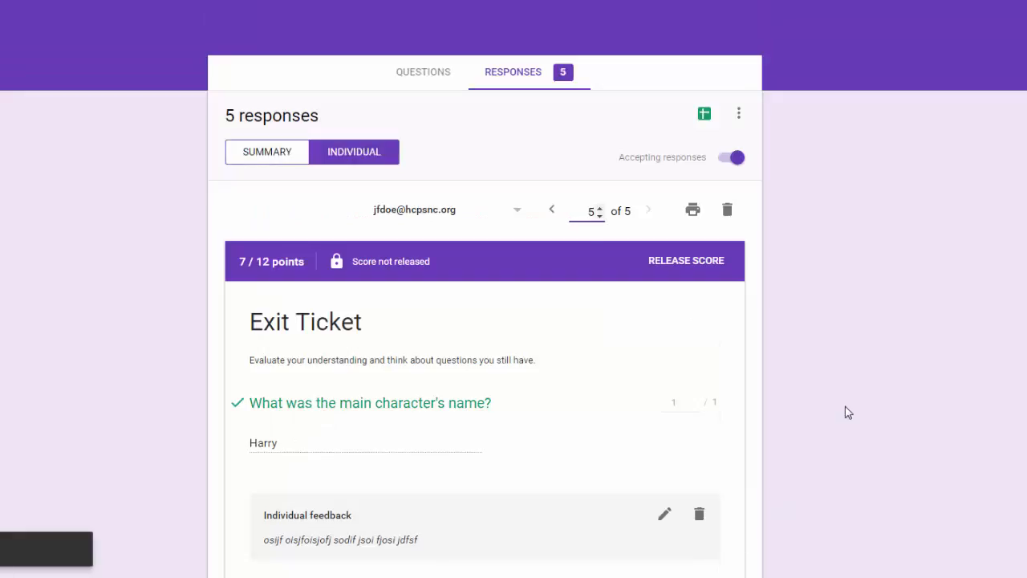
{"action": "scroll", "coordinate": [848, 411], "scroll_direction": "down", "scroll_amount": 3}
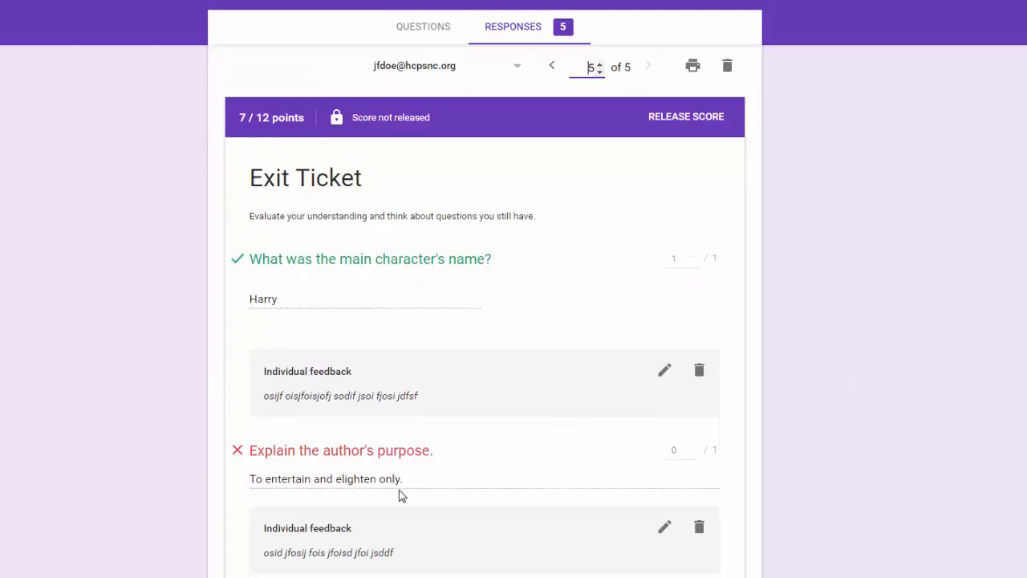
{"action": "scroll", "coordinate": [401, 490], "scroll_direction": "up", "scroll_amount": 3}
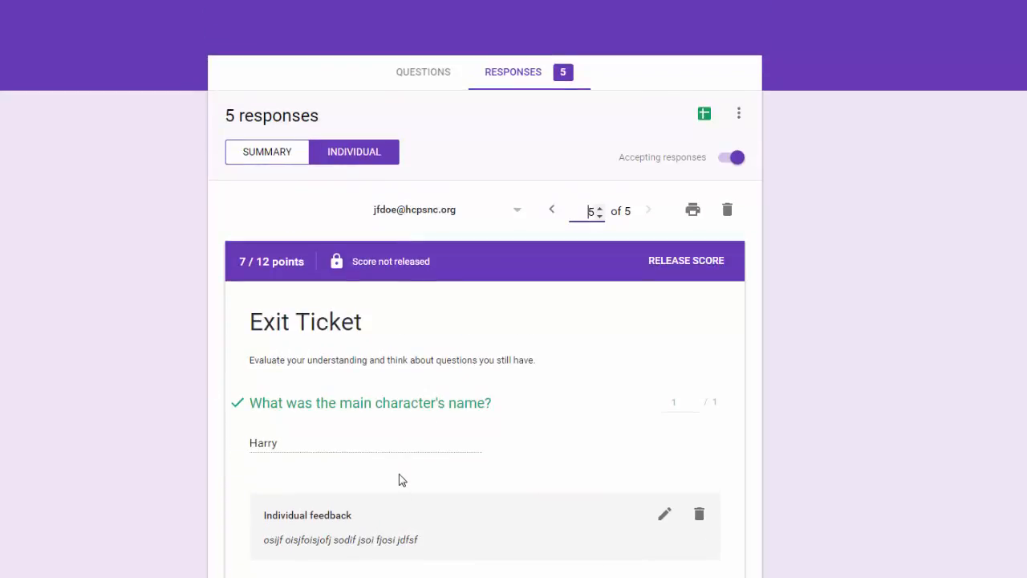
Send the score-release email to the respondent, releasing the 7 / 12 score.
{"action": "left_click", "coordinate": [699, 265]}
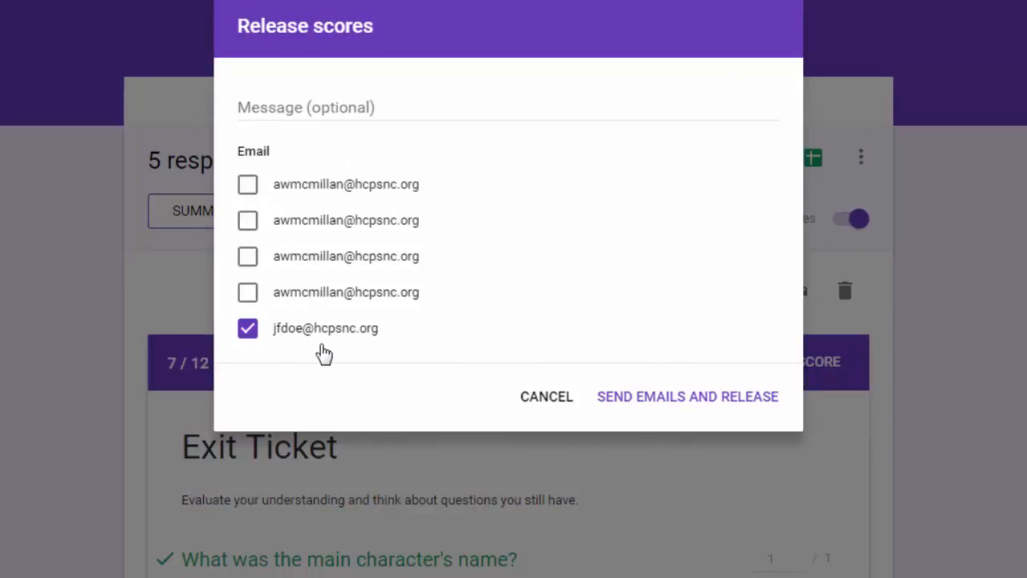
{"action": "left_click", "coordinate": [365, 107]}
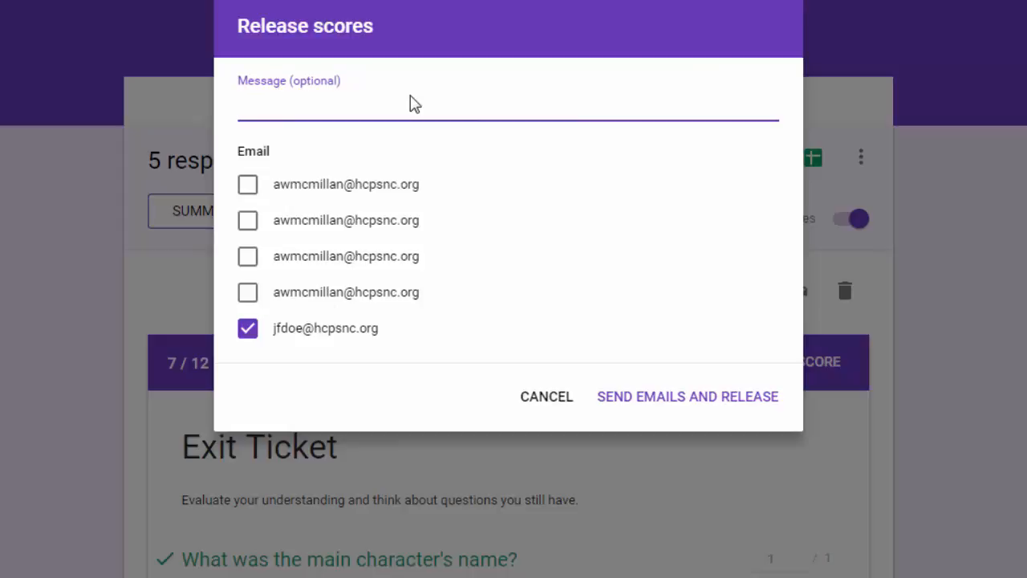
{"action": "left_click", "coordinate": [638, 406]}
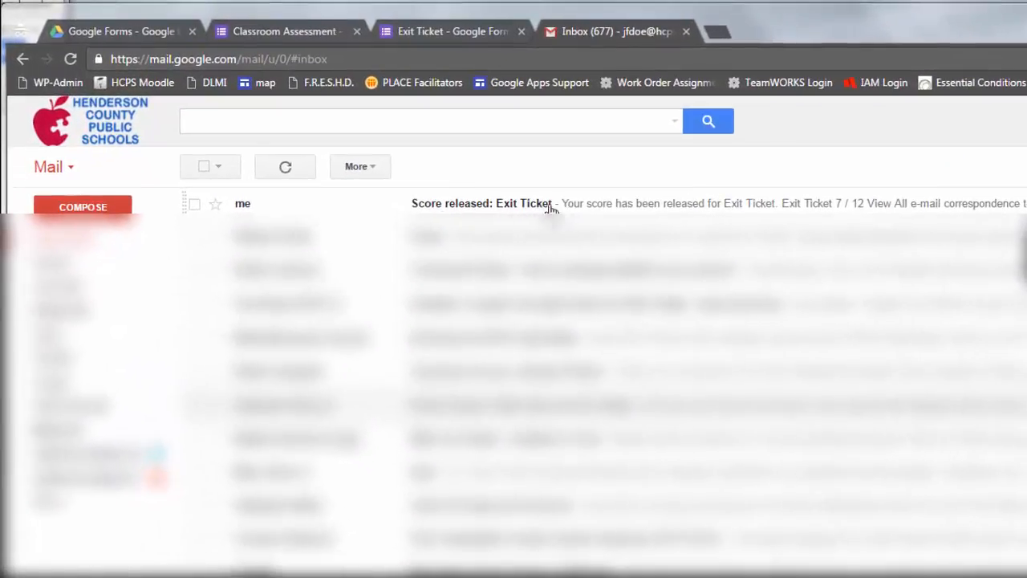
Open the 'Score released: Exit Ticket' email and view the 7 / 12 graded results.
{"action": "left_click", "coordinate": [526, 205]}
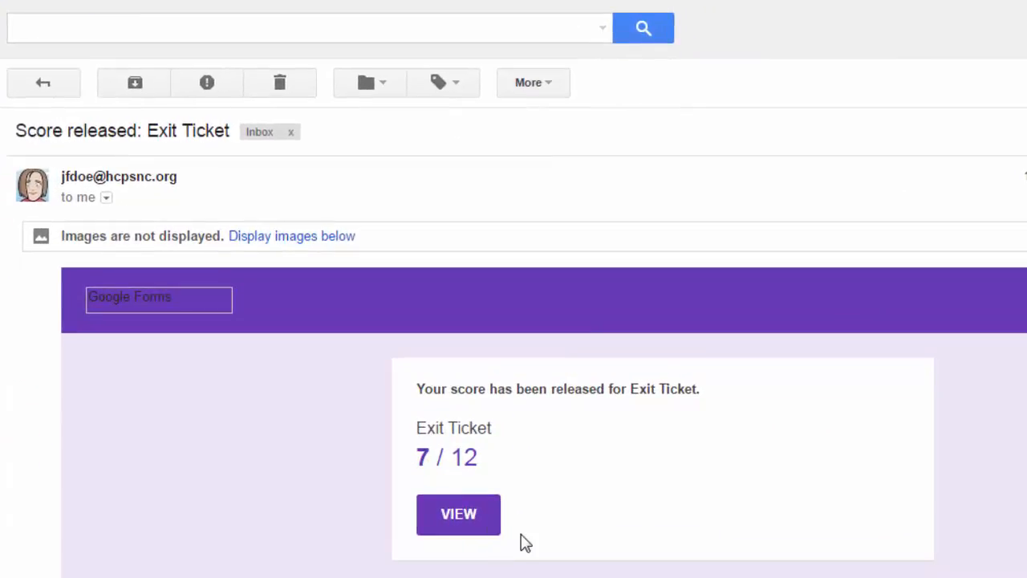
{"action": "left_click", "coordinate": [468, 518]}
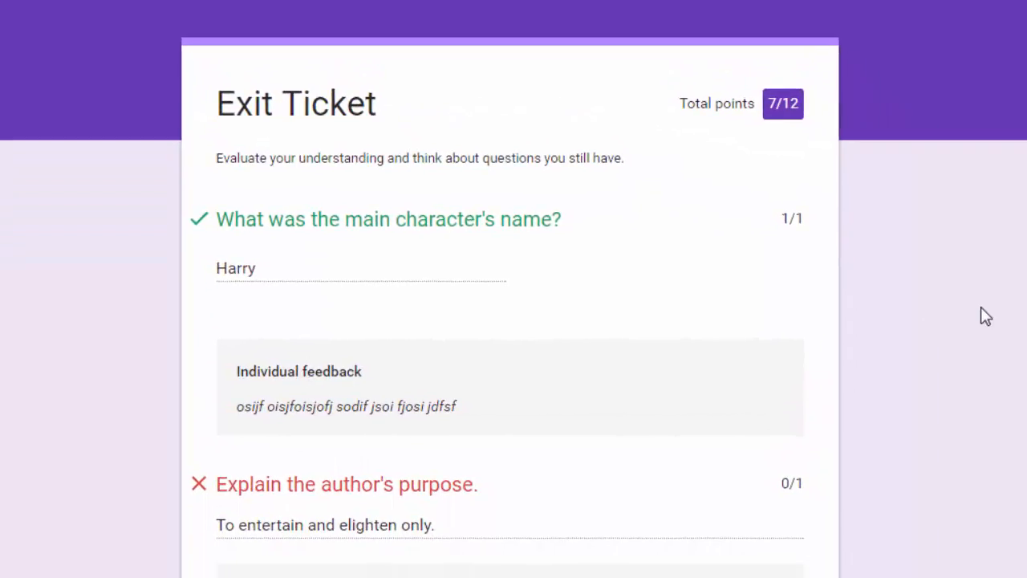
Follow the Chapter Two review link in the feedback, then close the study.com page.
{"action": "scroll", "coordinate": [980, 307], "scroll_direction": "down", "scroll_amount": 2}
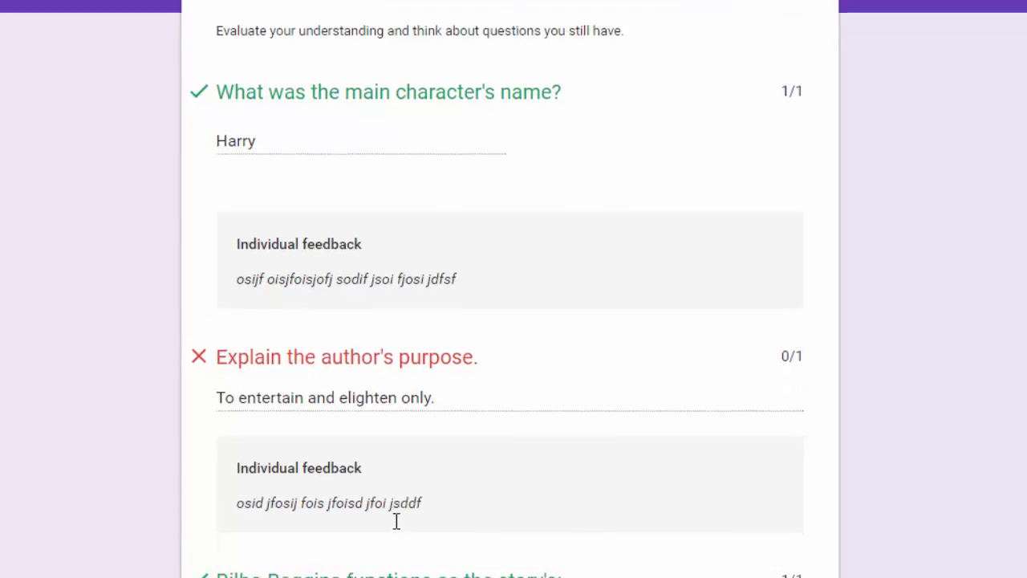
{"action": "scroll", "coordinate": [395, 521], "scroll_direction": "down", "scroll_amount": 10}
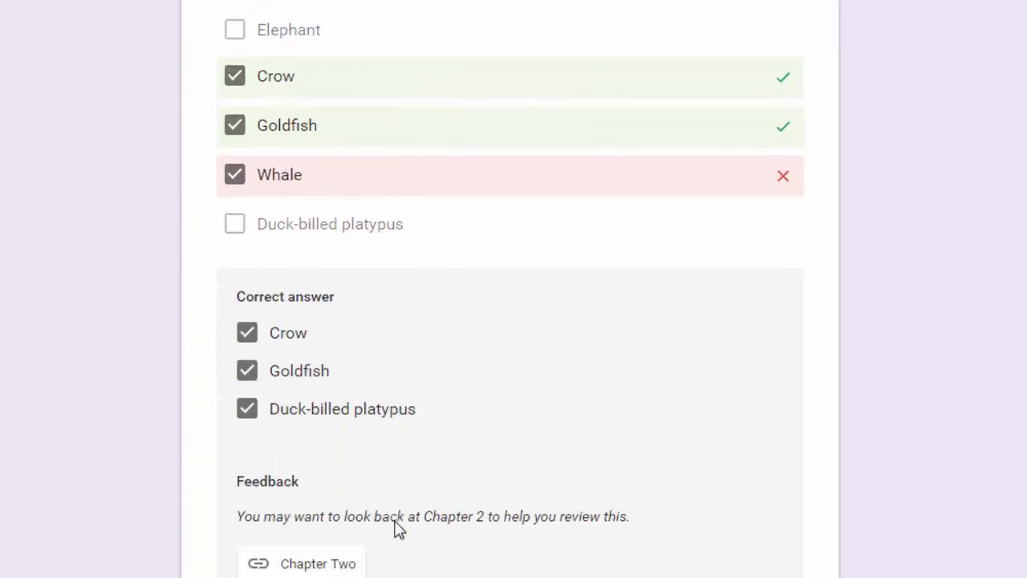
{"action": "scroll", "coordinate": [452, 520], "scroll_direction": "down", "scroll_amount": 2}
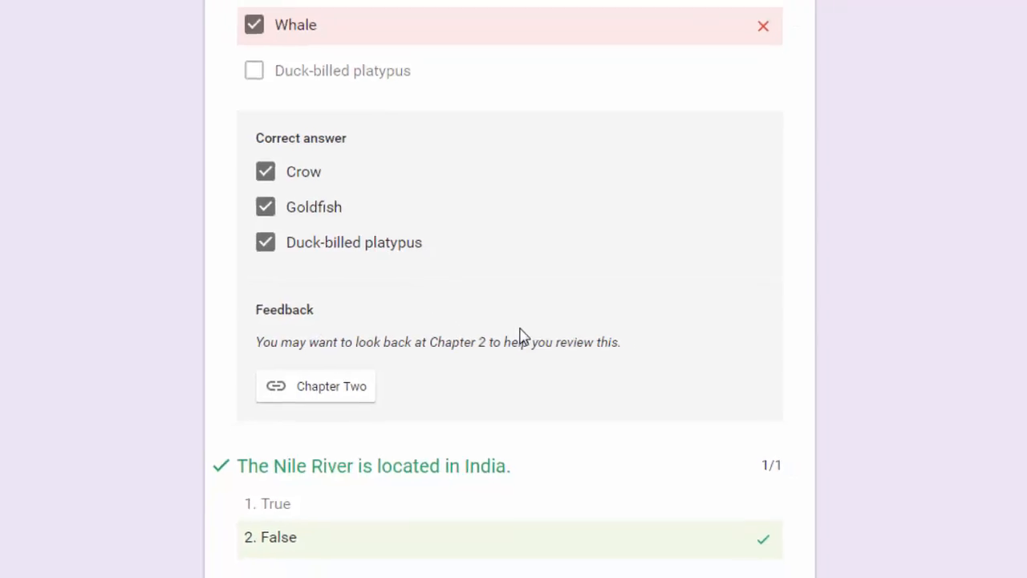
{"action": "left_click", "coordinate": [317, 386]}
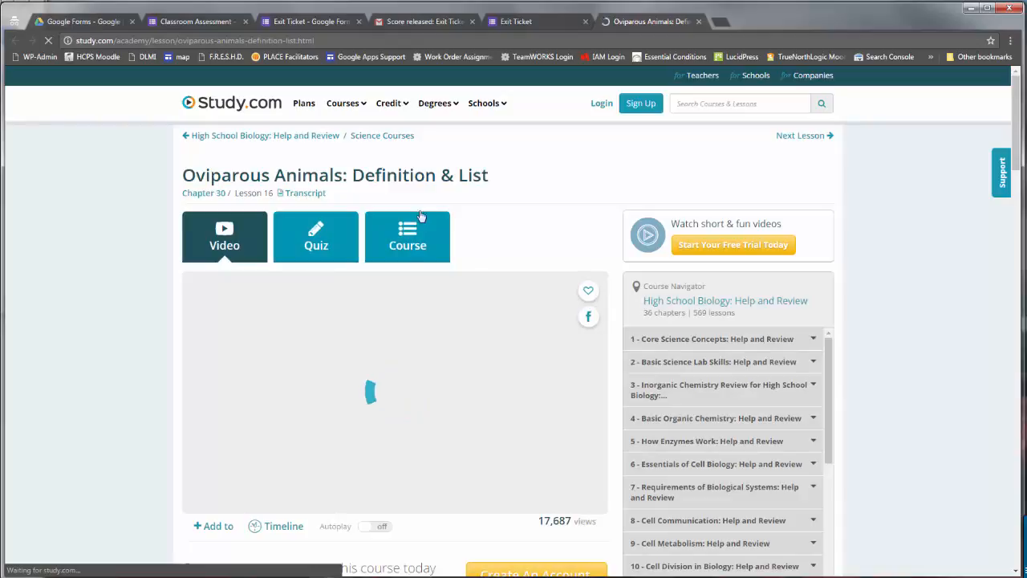
{"action": "left_click", "coordinate": [699, 23]}
Scroll through the 7 / 12 graded response and back to the top.
{"action": "scroll", "coordinate": [630, 307], "scroll_direction": "down", "scroll_amount": 5}
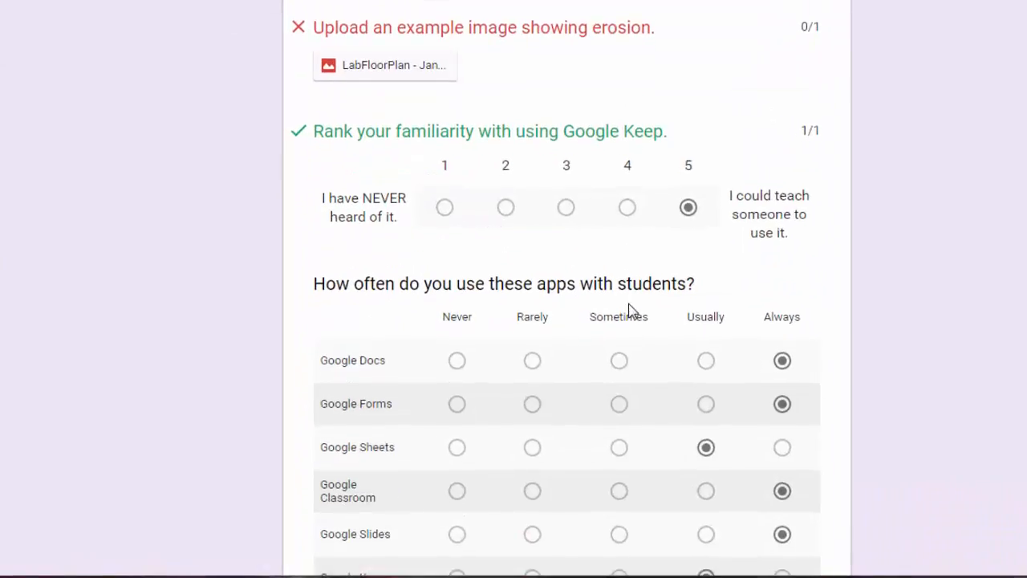
{"action": "scroll", "coordinate": [630, 308], "scroll_direction": "down", "scroll_amount": 10}
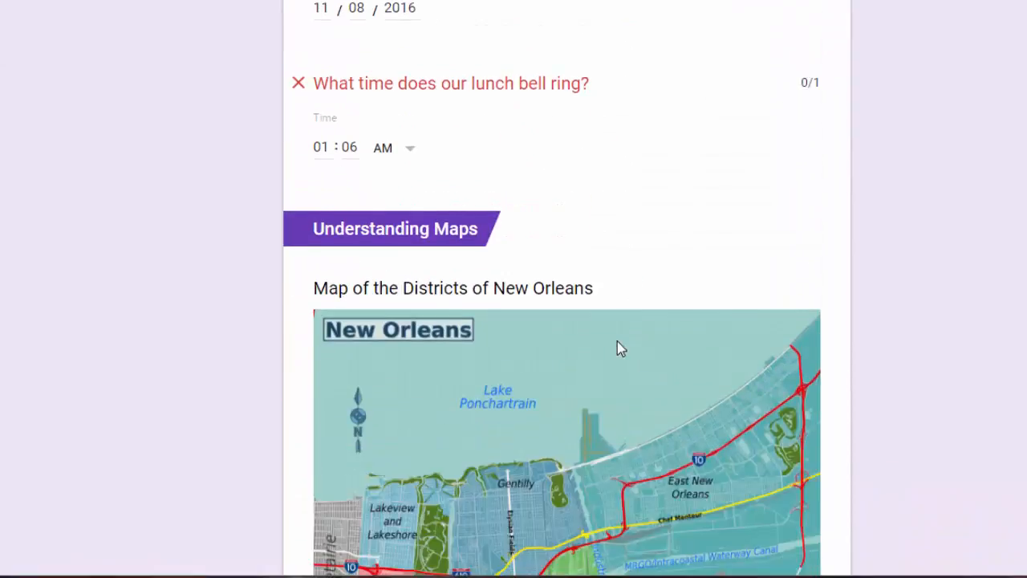
{"action": "scroll", "coordinate": [618, 341], "scroll_direction": "down", "scroll_amount": 8}
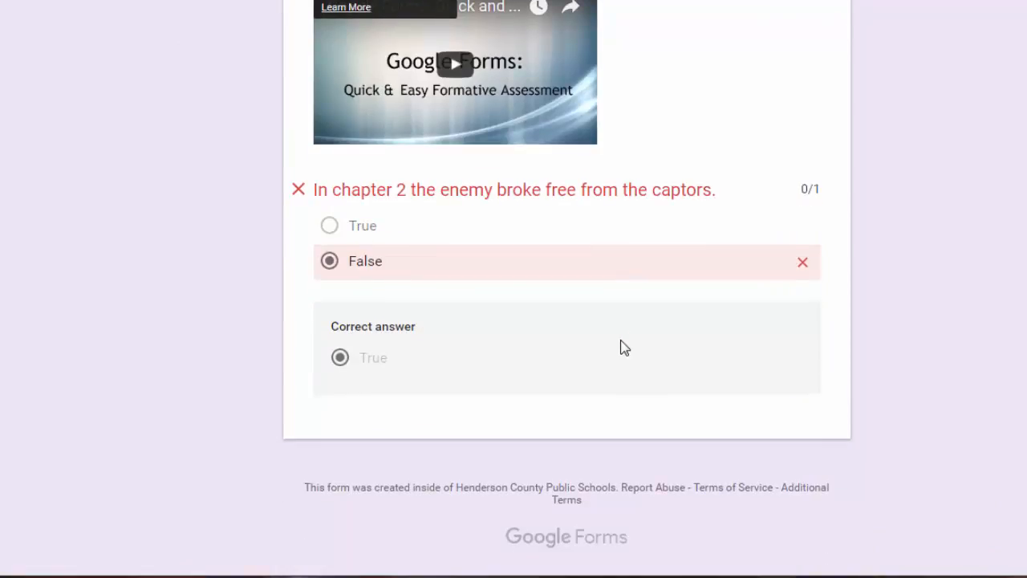
{"action": "scroll", "coordinate": [620, 347], "scroll_direction": "up", "scroll_amount": 3}
{"action": "scroll", "coordinate": [625, 348], "scroll_direction": "up", "scroll_amount": 15}
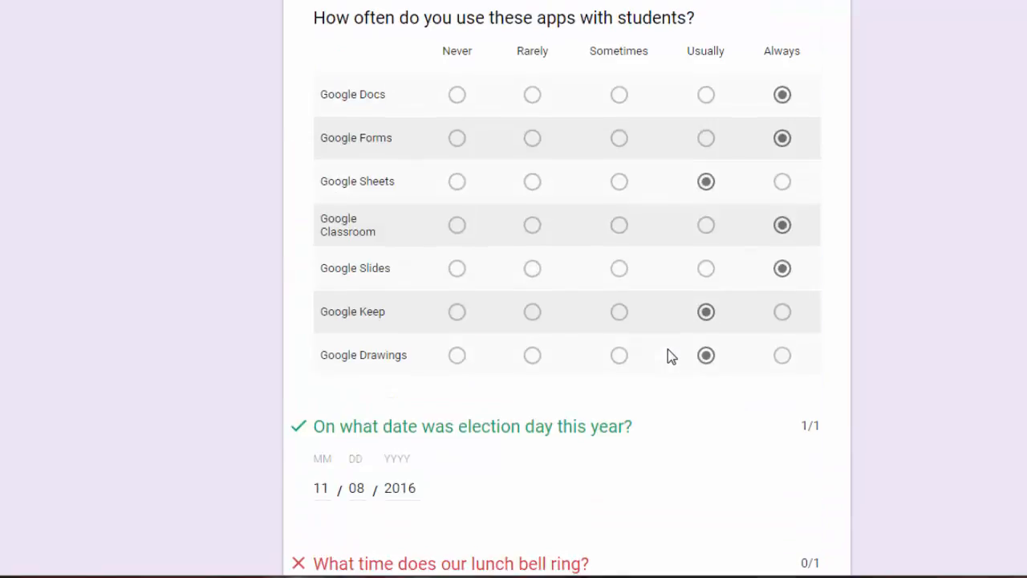
{"action": "scroll", "coordinate": [667, 350], "scroll_direction": "up", "scroll_amount": 6}
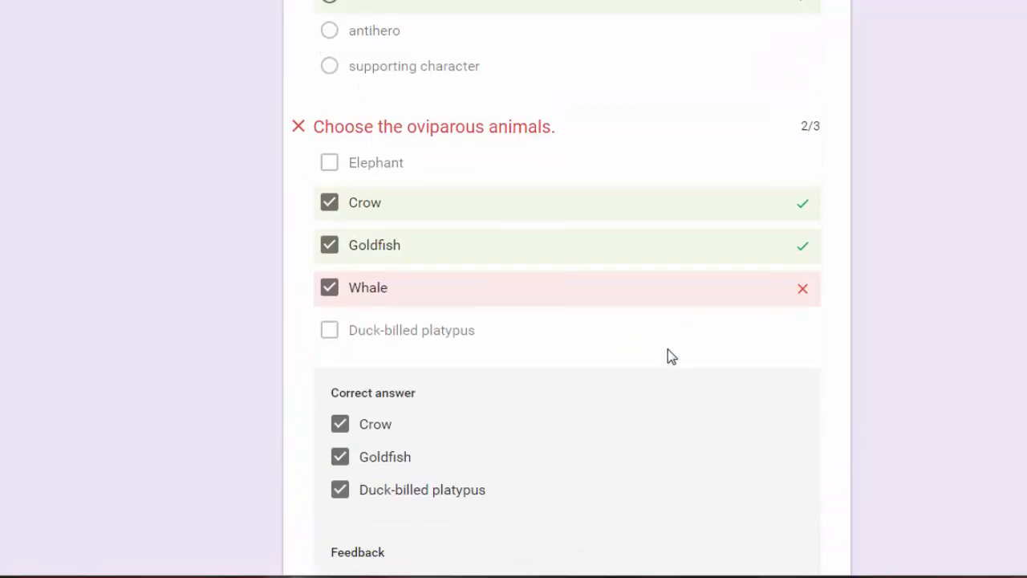
{"action": "scroll", "coordinate": [944, 273], "scroll_direction": "up", "scroll_amount": 8}
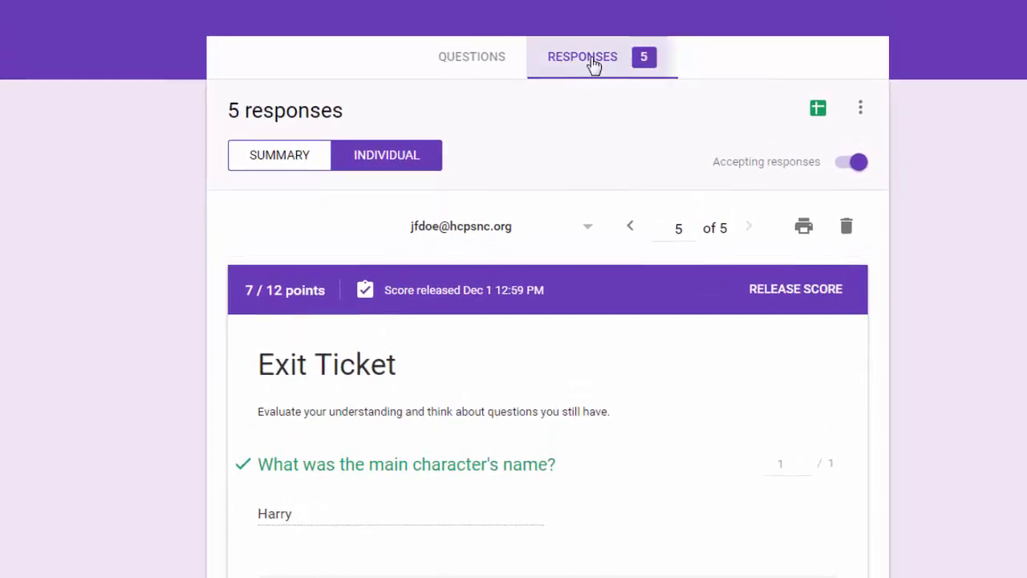
On the last response, give the erosion-image question 1 point, raising it to 8 / 12.
{"action": "left_click", "coordinate": [631, 228]}
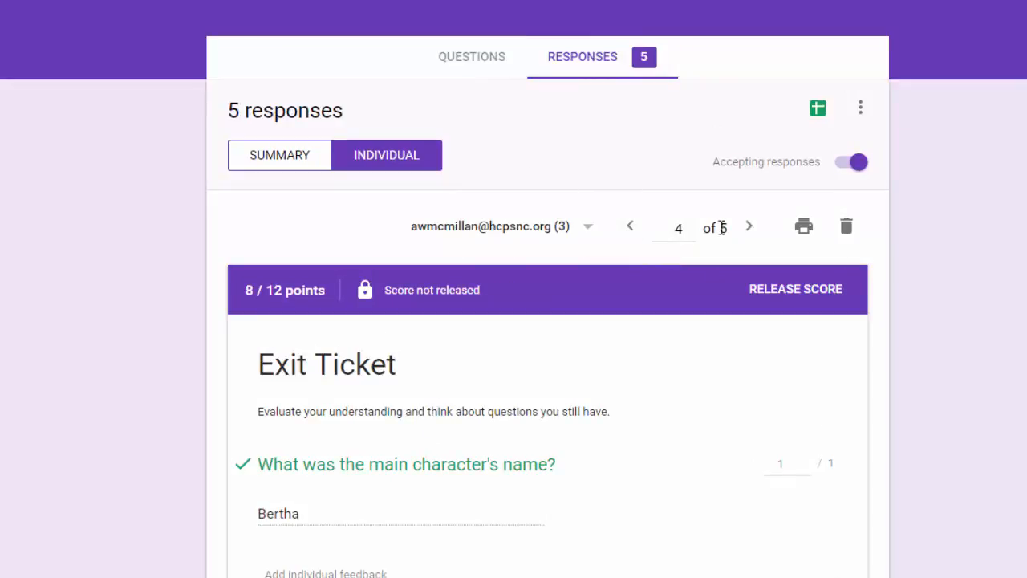
{"action": "left_click", "coordinate": [751, 229]}
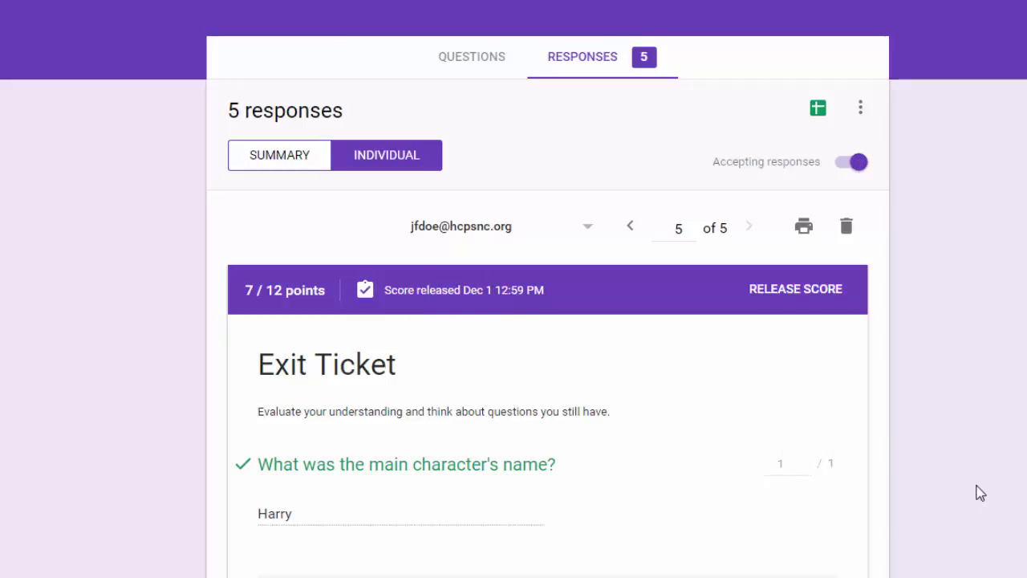
{"action": "scroll", "coordinate": [981, 493], "scroll_direction": "down", "scroll_amount": 17}
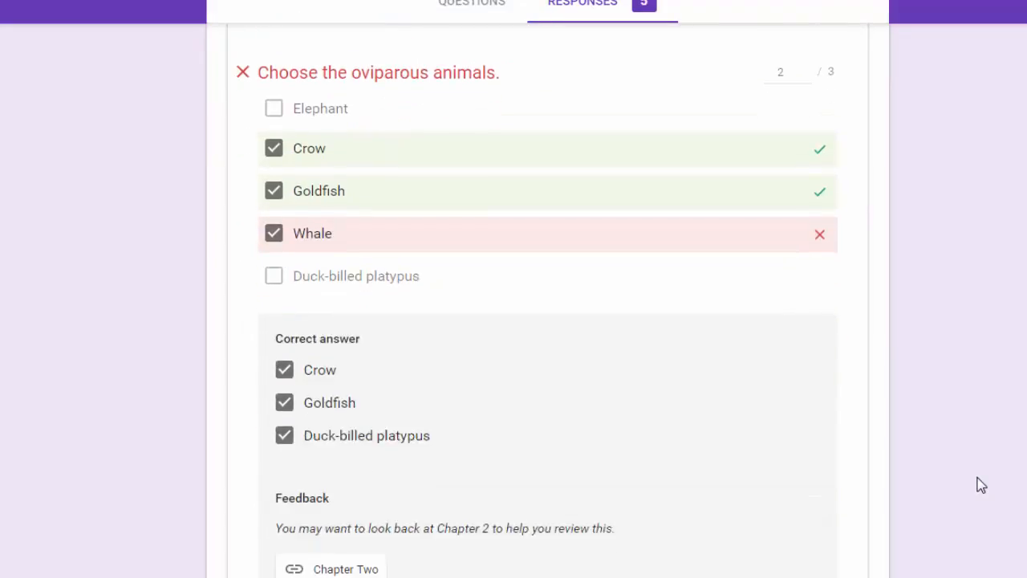
{"action": "scroll", "coordinate": [980, 485], "scroll_direction": "down", "scroll_amount": 5}
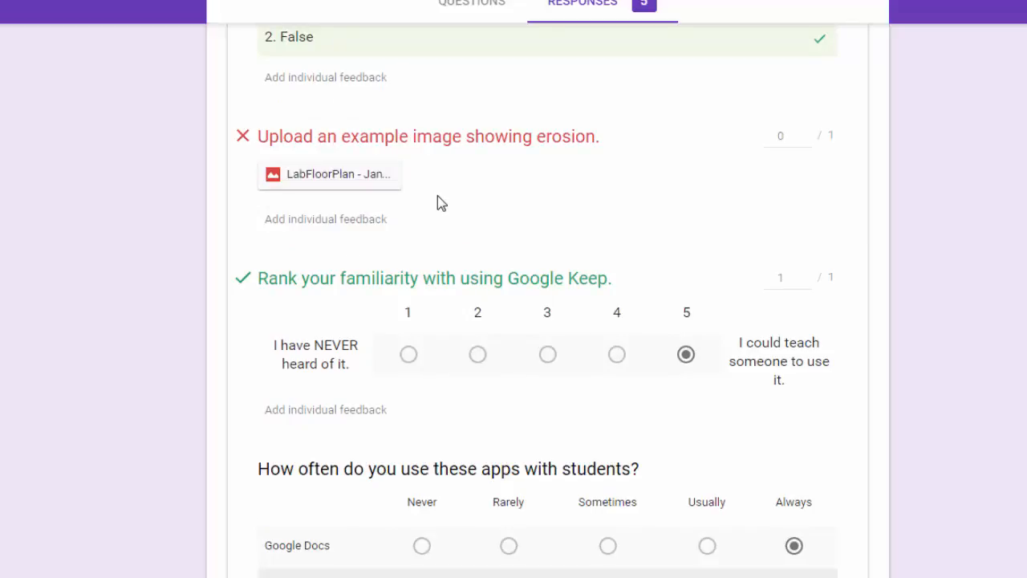
{"action": "left_click", "coordinate": [804, 133]}
Re-release the updated 8 / 12 score by emailing the student.
{"action": "scroll", "coordinate": [816, 388], "scroll_direction": "down", "scroll_amount": 6}
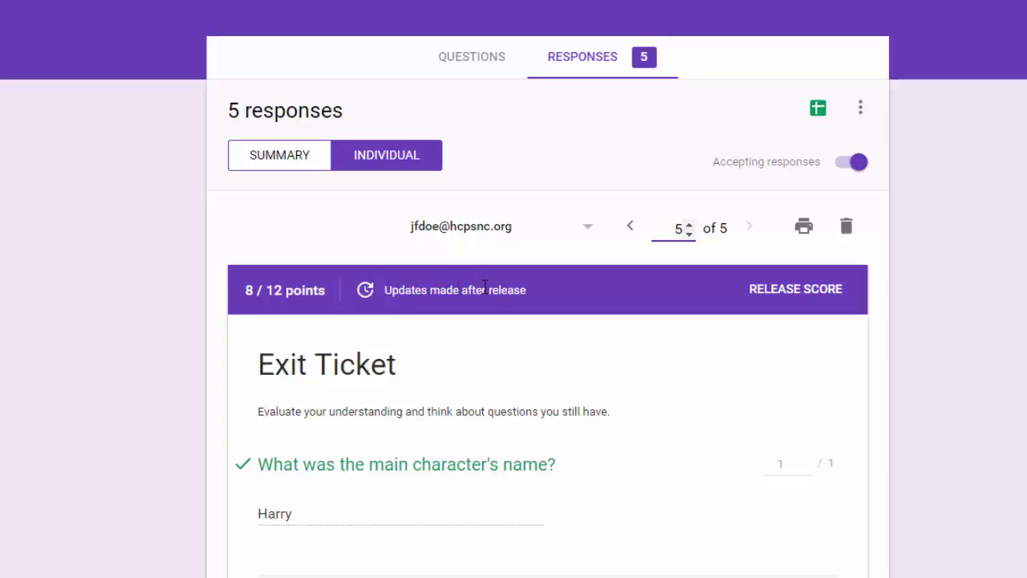
{"action": "left_click", "coordinate": [809, 290]}
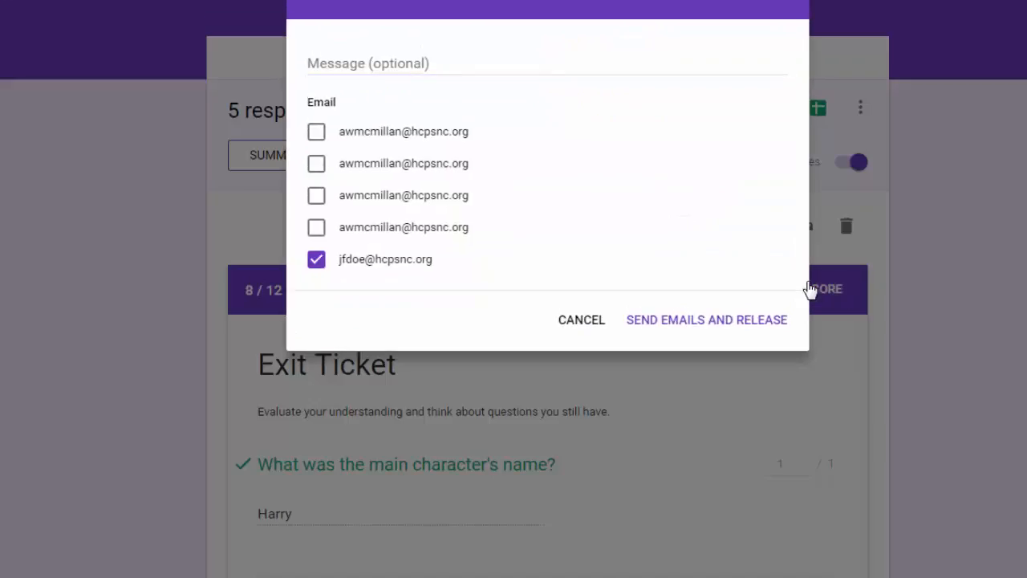
{"action": "left_click", "coordinate": [736, 321]}
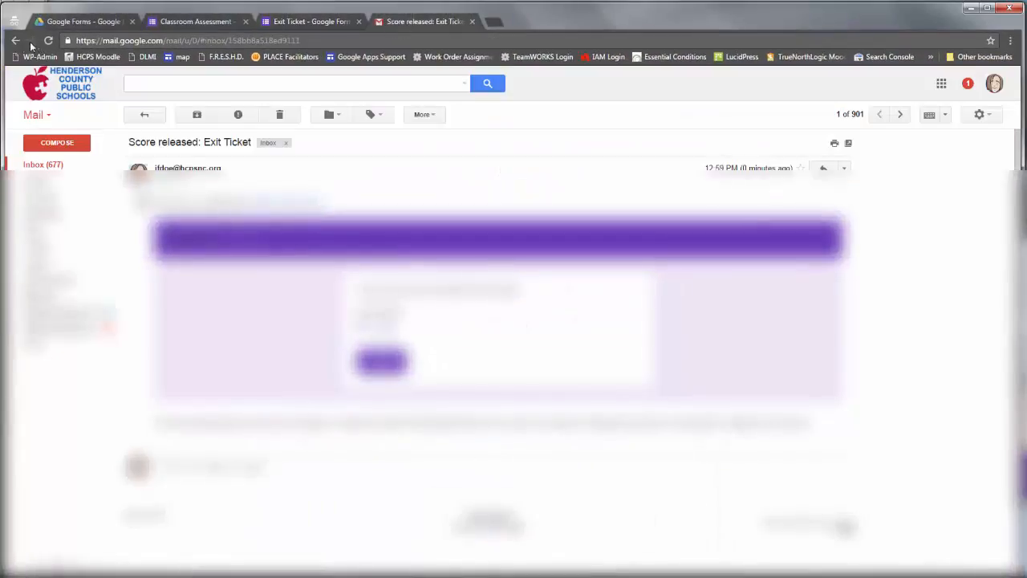
Open the newest 'Score released: Exit Ticket' email showing 8 / 12, then return to the forms.
{"action": "left_click", "coordinate": [44, 164]}
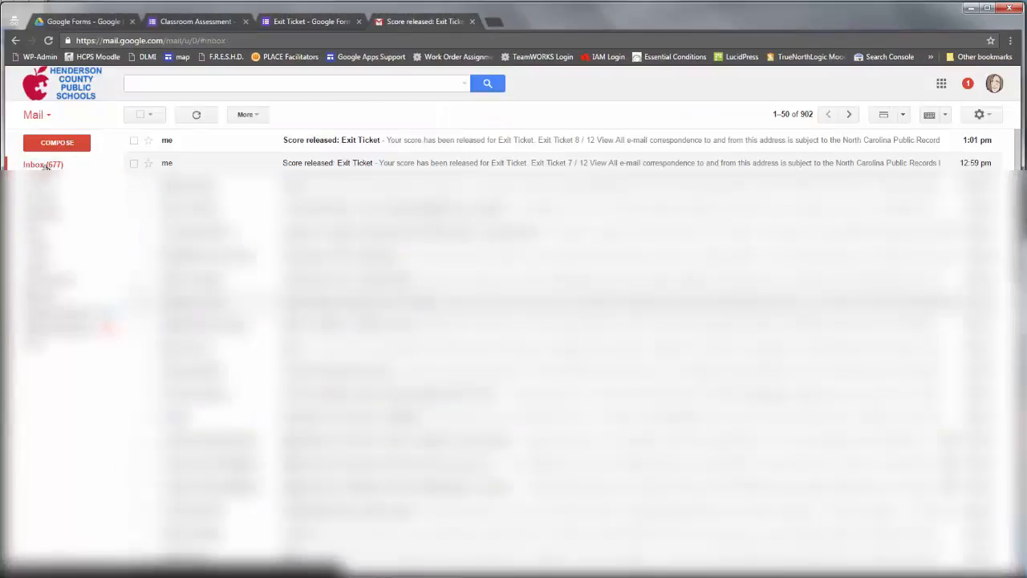
{"action": "left_click", "coordinate": [327, 141]}
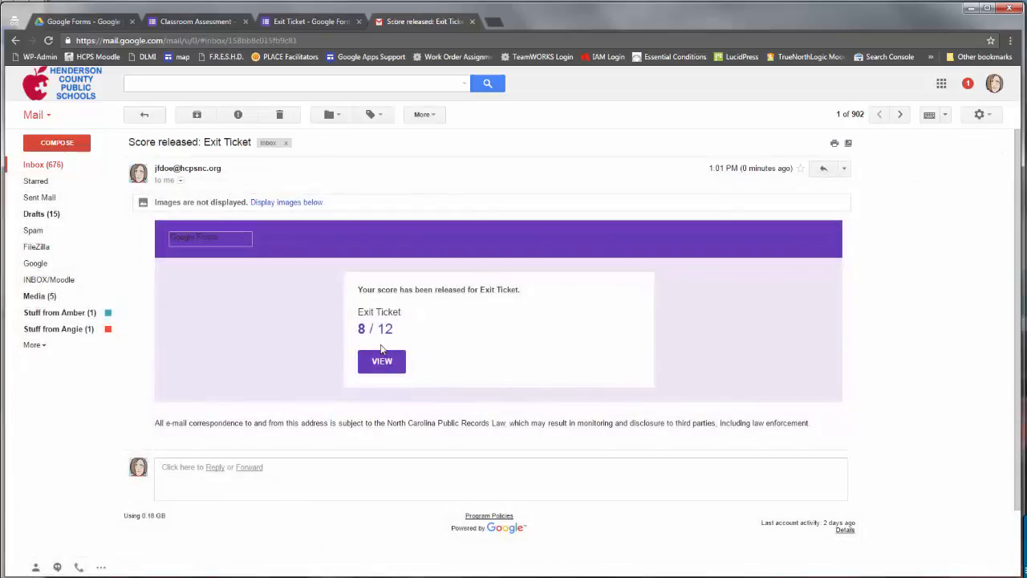
{"action": "left_click", "coordinate": [196, 24]}
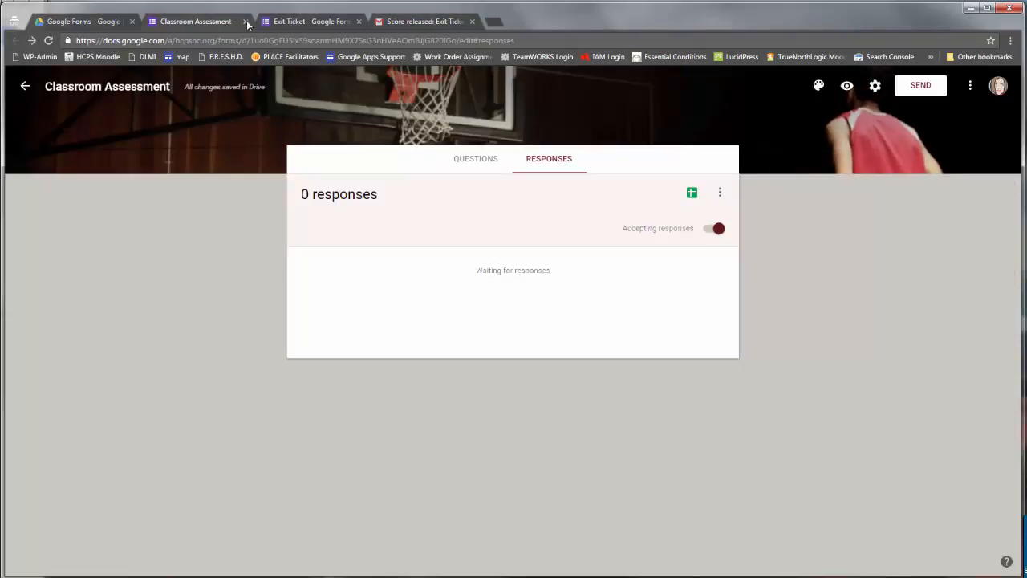
Bring the Exit Ticket form back and go from Questions to the Responses view.
{"action": "left_click", "coordinate": [277, 24]}
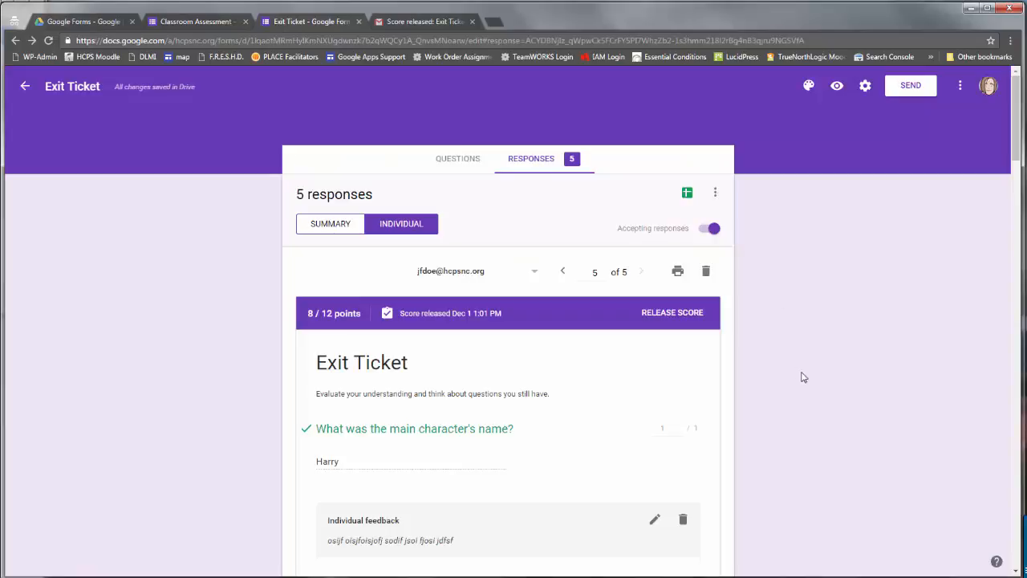
{"action": "key", "text": "alt+Tab"}
{"action": "scroll", "coordinate": [16, 322], "scroll_direction": "down", "scroll_amount": 5}
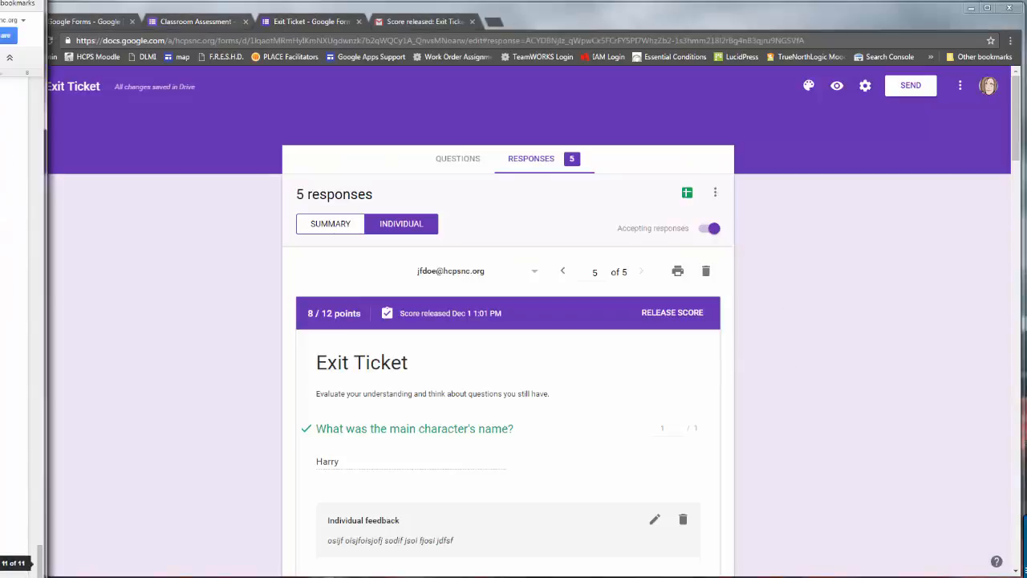
{"action": "left_click", "coordinate": [937, 433]}
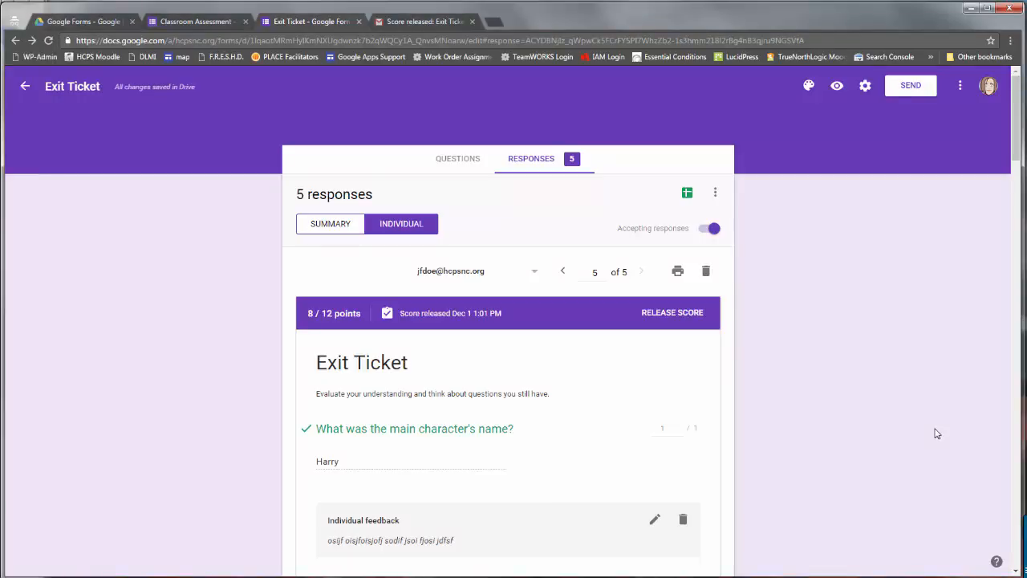
{"action": "left_click", "coordinate": [451, 163]}
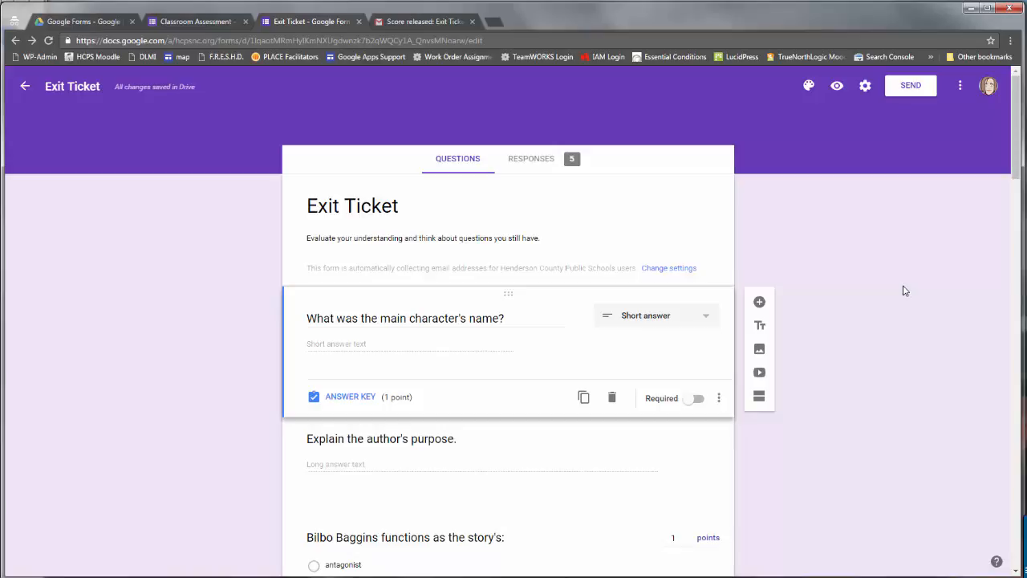
{"action": "left_click", "coordinate": [528, 163]}
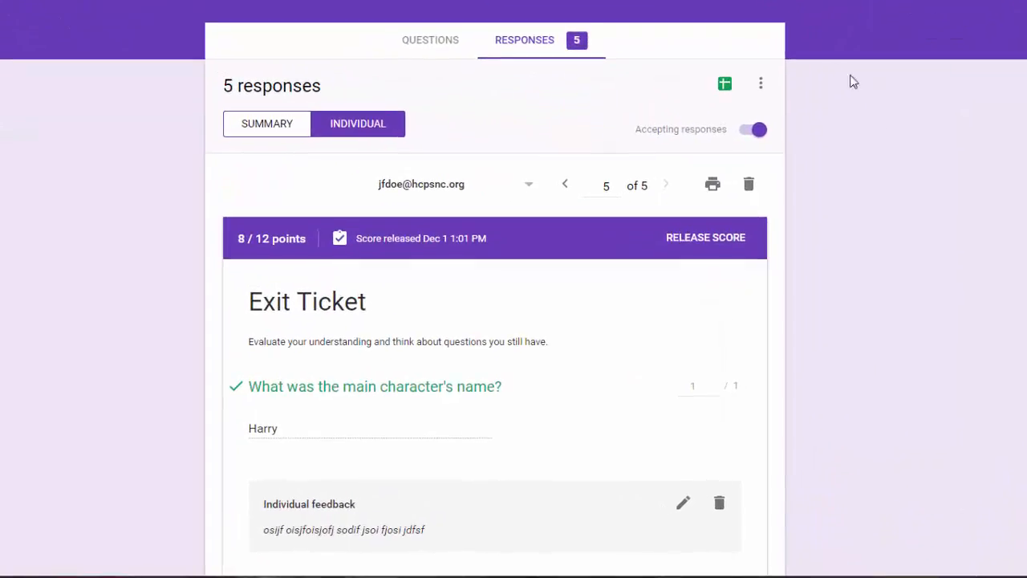
Link responses to a new 'Exit Ticket (Responses)' spreadsheet and check the response options menu.
{"action": "left_click", "coordinate": [725, 85]}
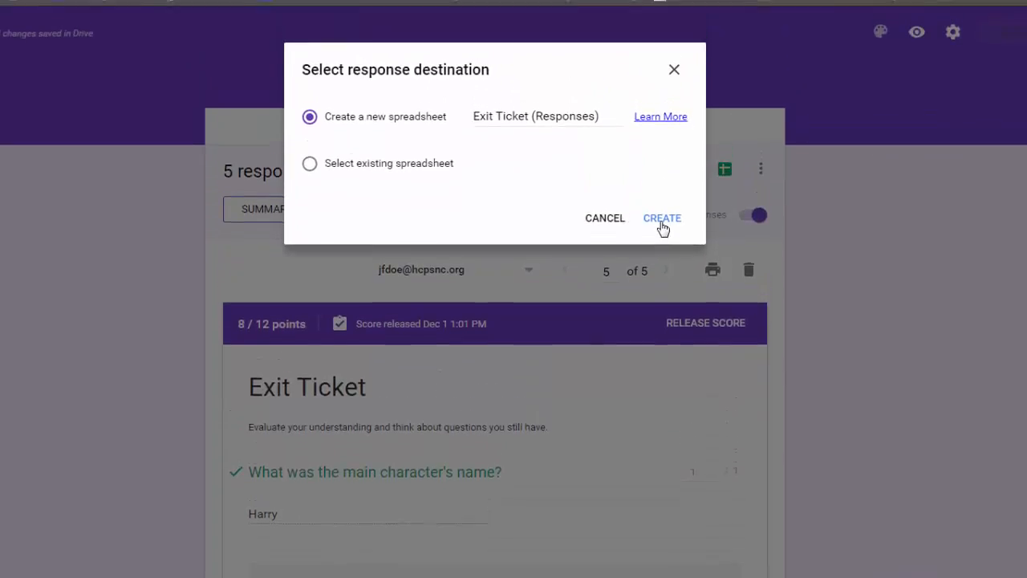
{"action": "left_click", "coordinate": [662, 172]}
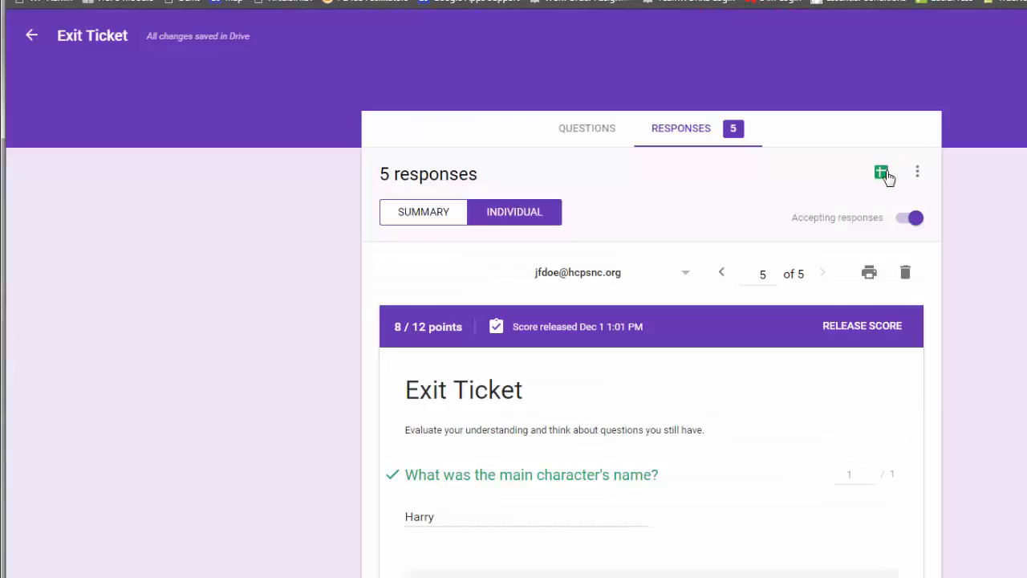
{"action": "left_click", "coordinate": [918, 178]}
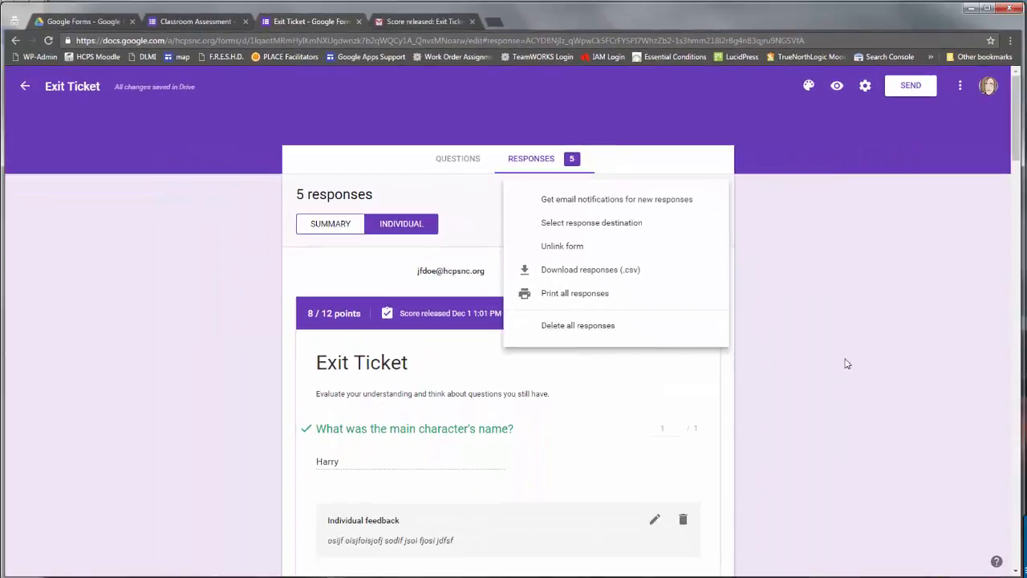
{"action": "left_click", "coordinate": [864, 362]}
{"action": "left_click", "coordinate": [85, 22]}
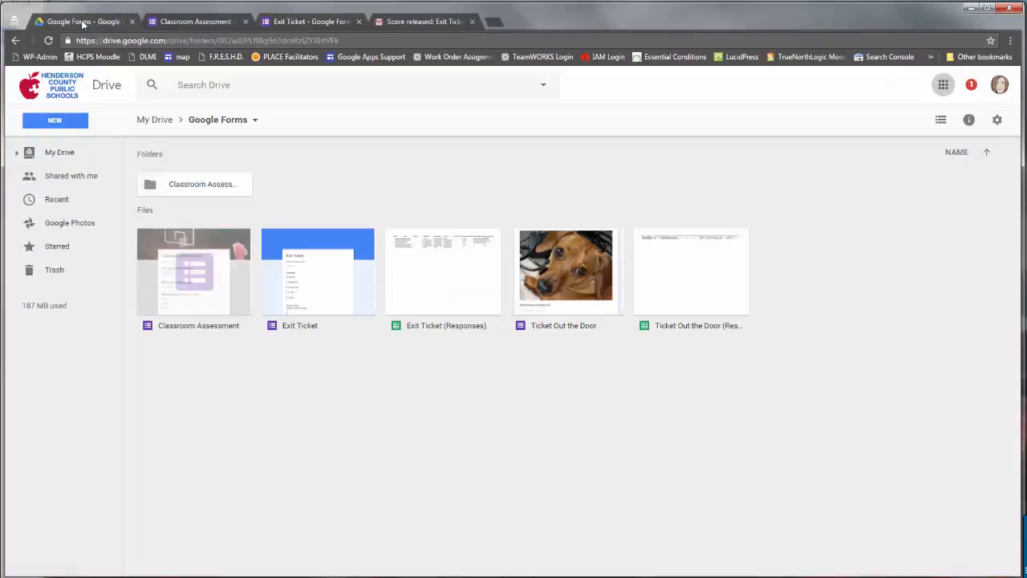
Copy the Exit Ticket form in Drive and confirm 'Copy of Exit Ticket' has 0 responses.
{"action": "right_click", "coordinate": [297, 273]}
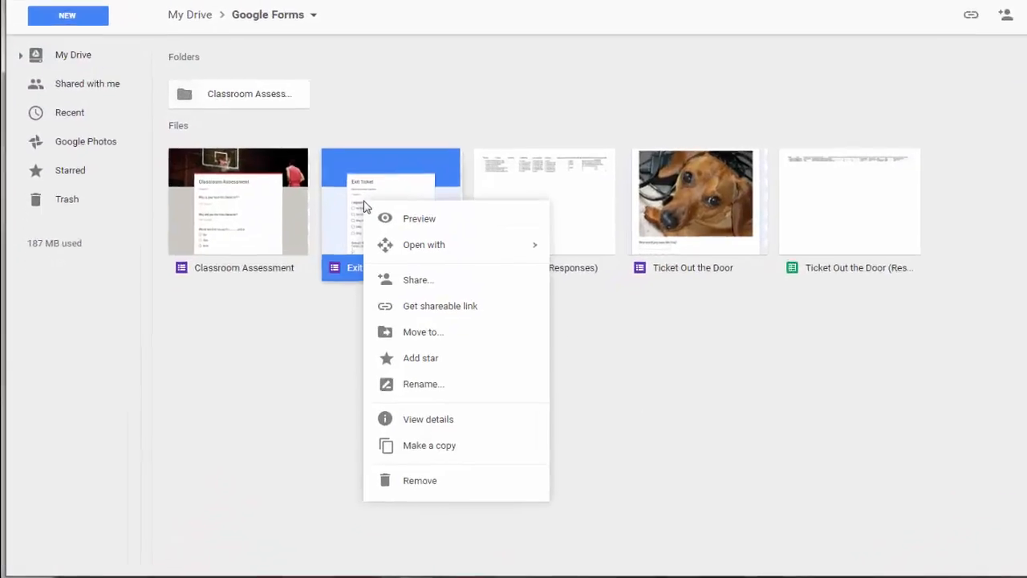
{"action": "left_click", "coordinate": [482, 440]}
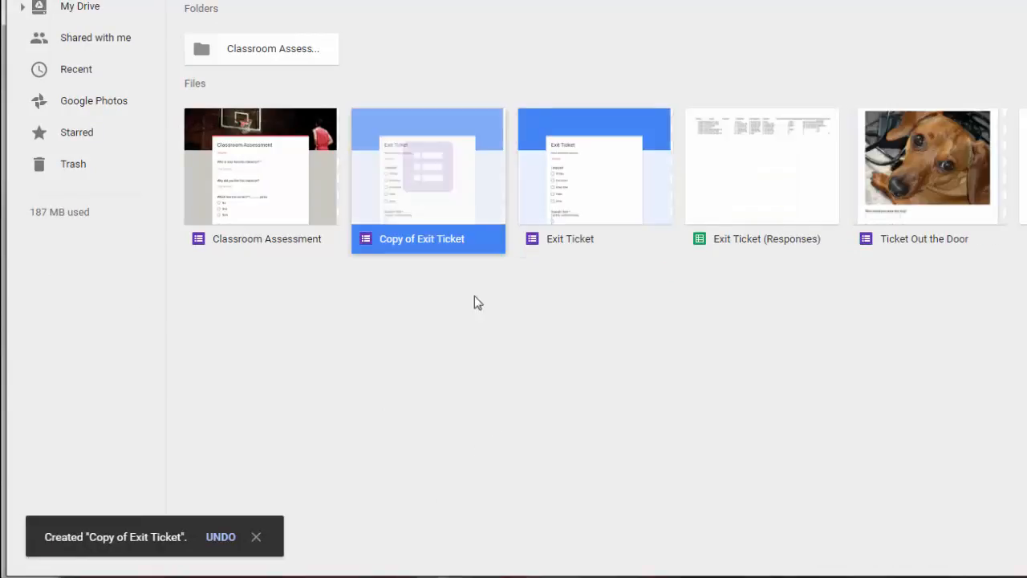
{"action": "double_click", "coordinate": [440, 169]}
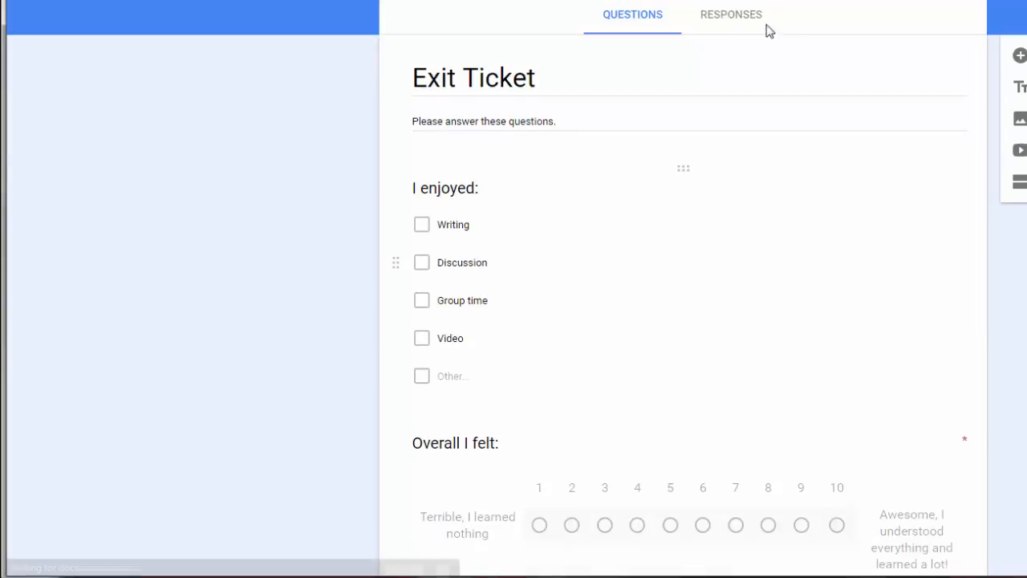
{"action": "left_click", "coordinate": [741, 19]}
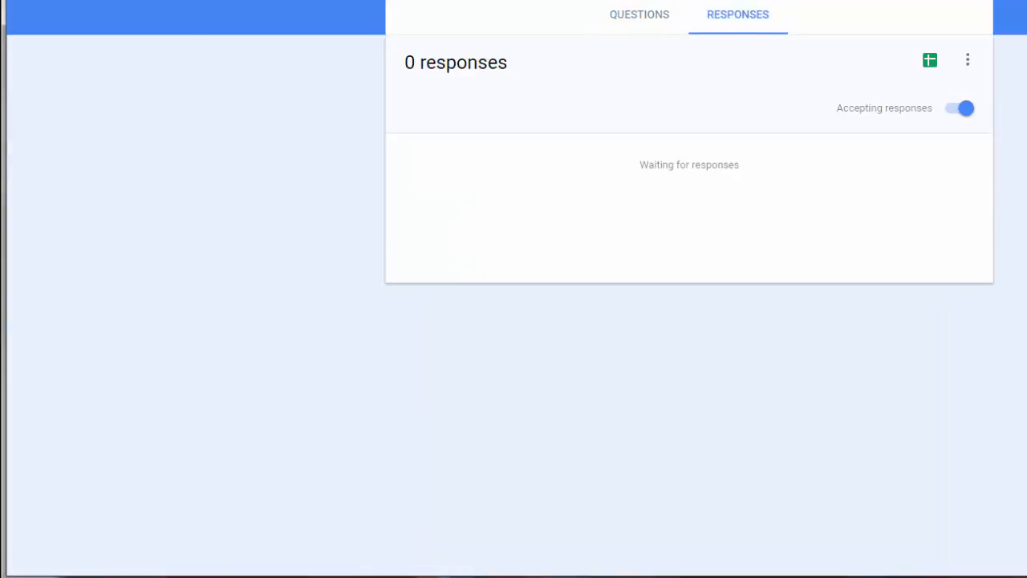
{"action": "key", "text": "ctrl+w"}
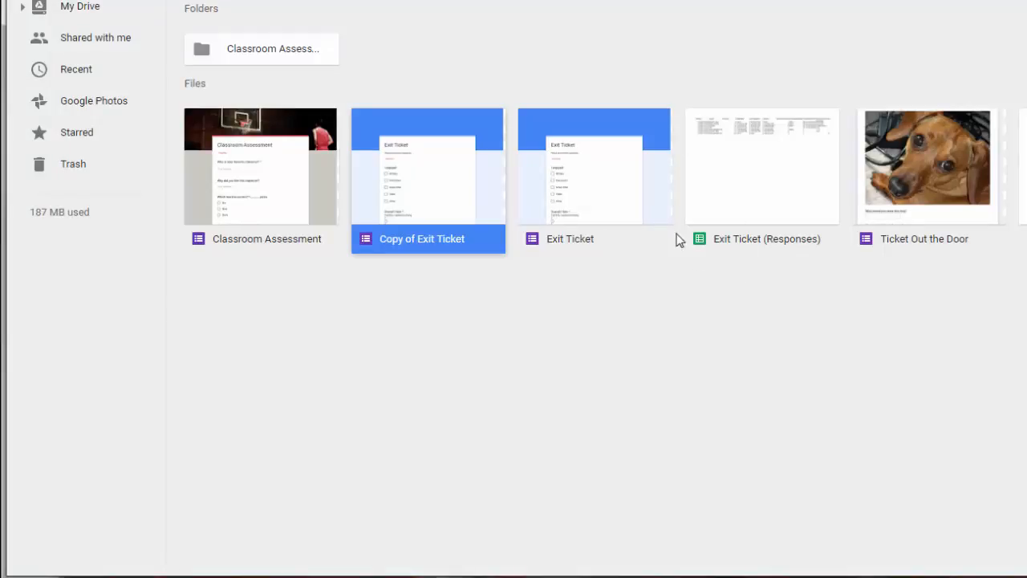